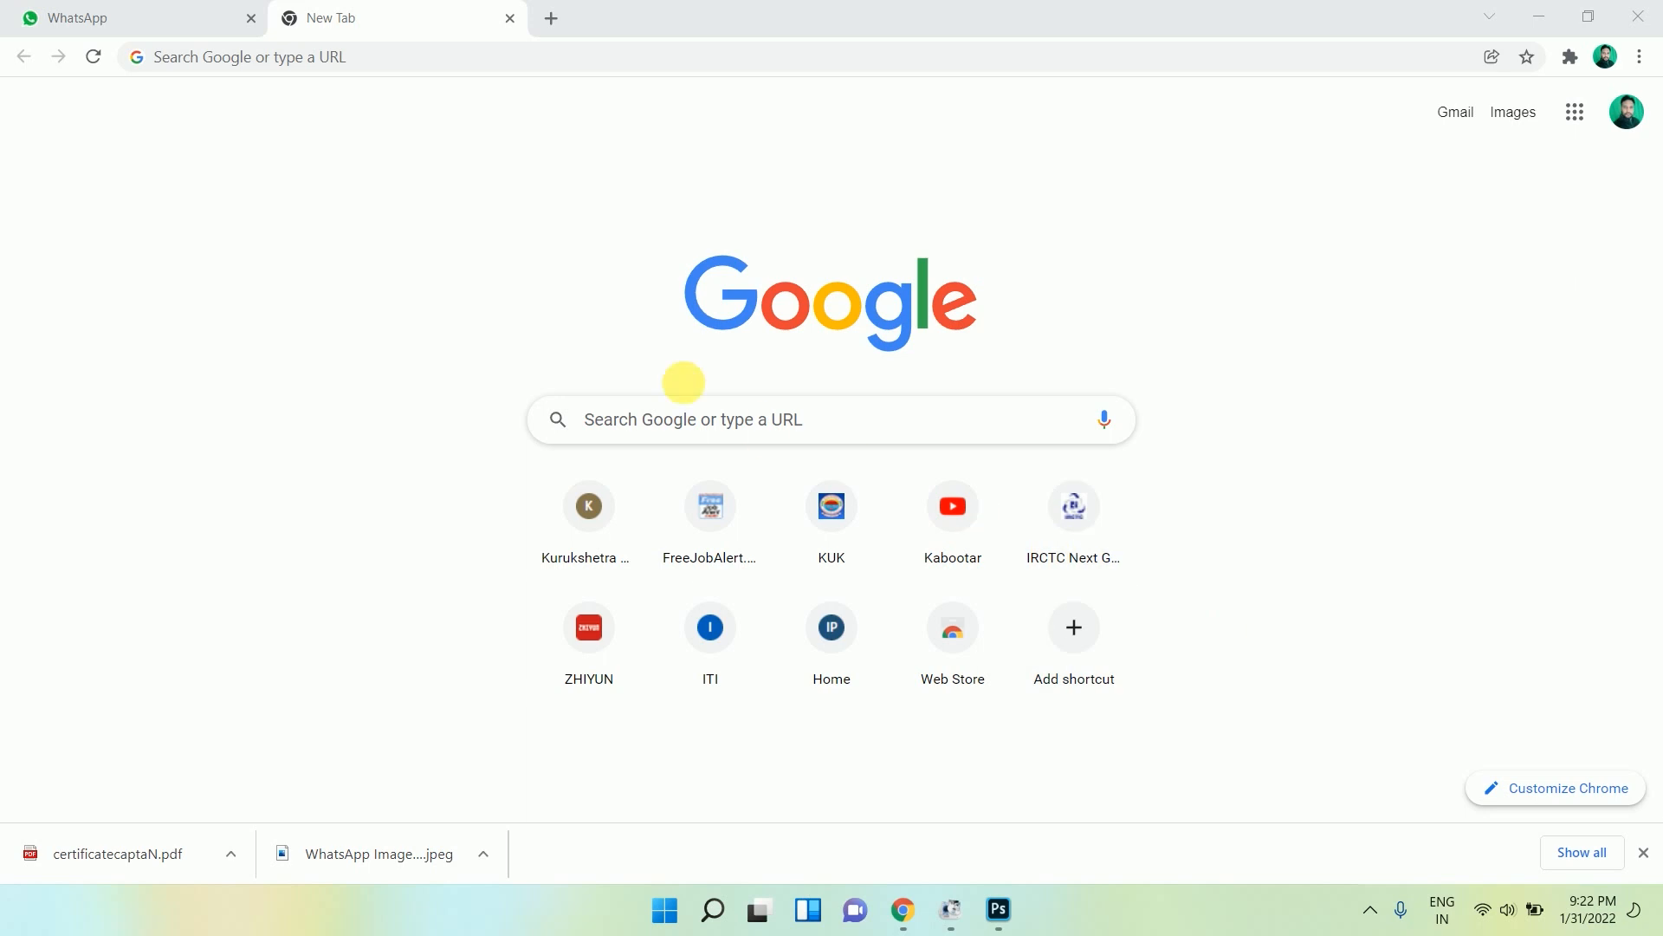
Open the Kurukshetra University website at kuk.ac.in.
click(398, 61)
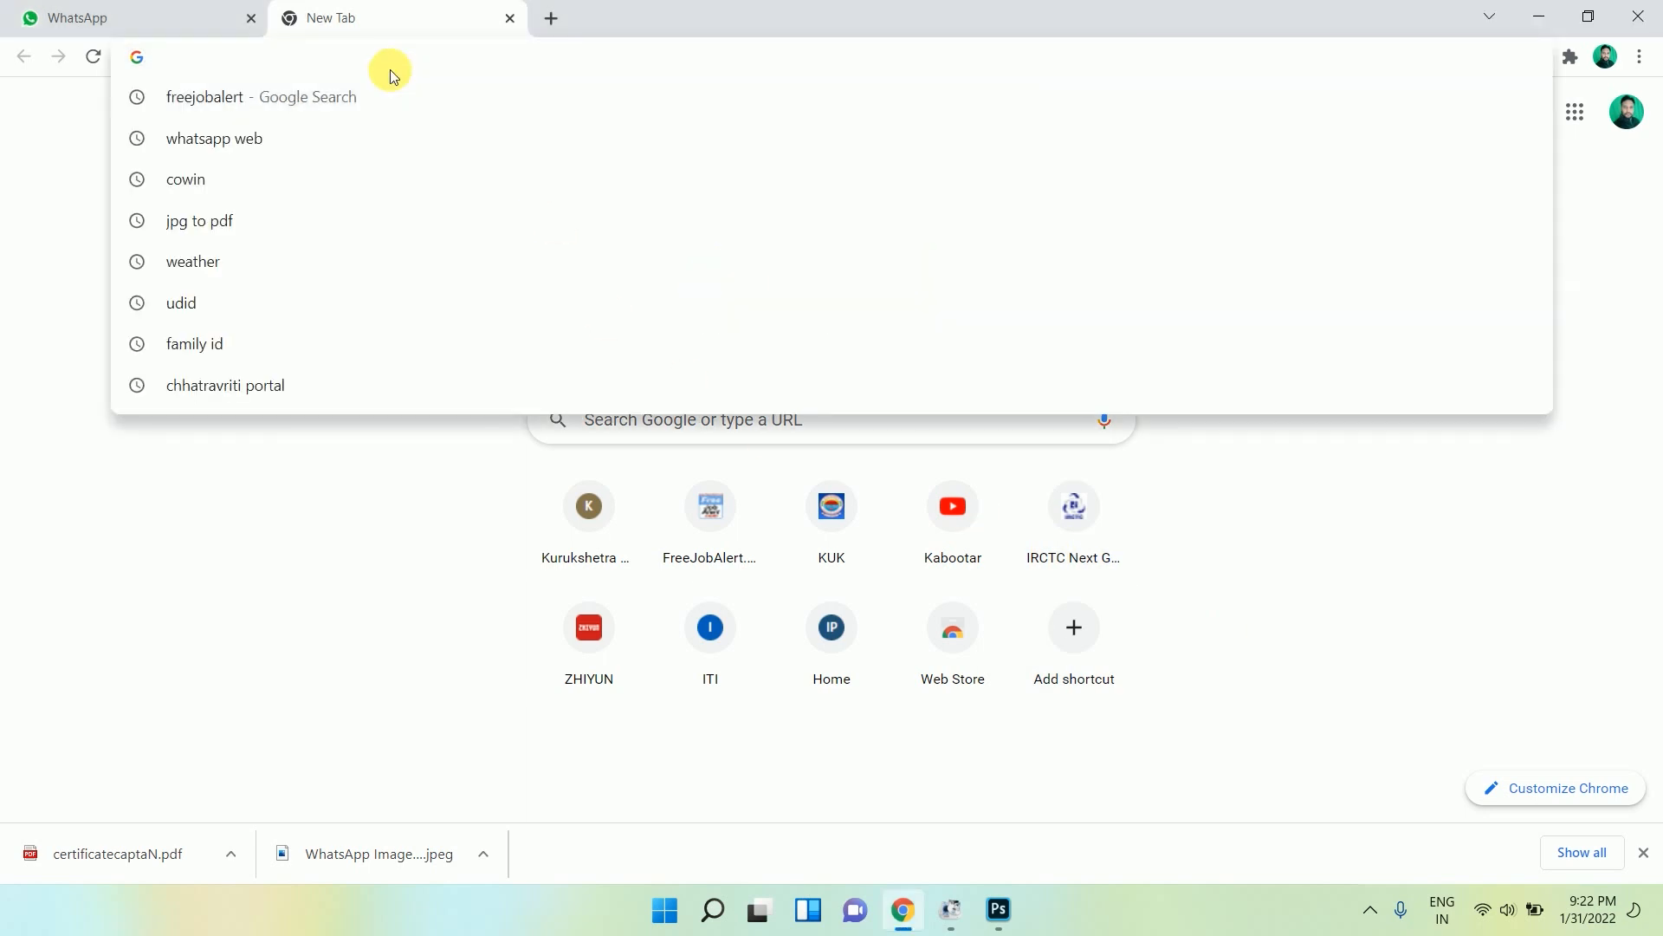
text(kuk.ac.in)
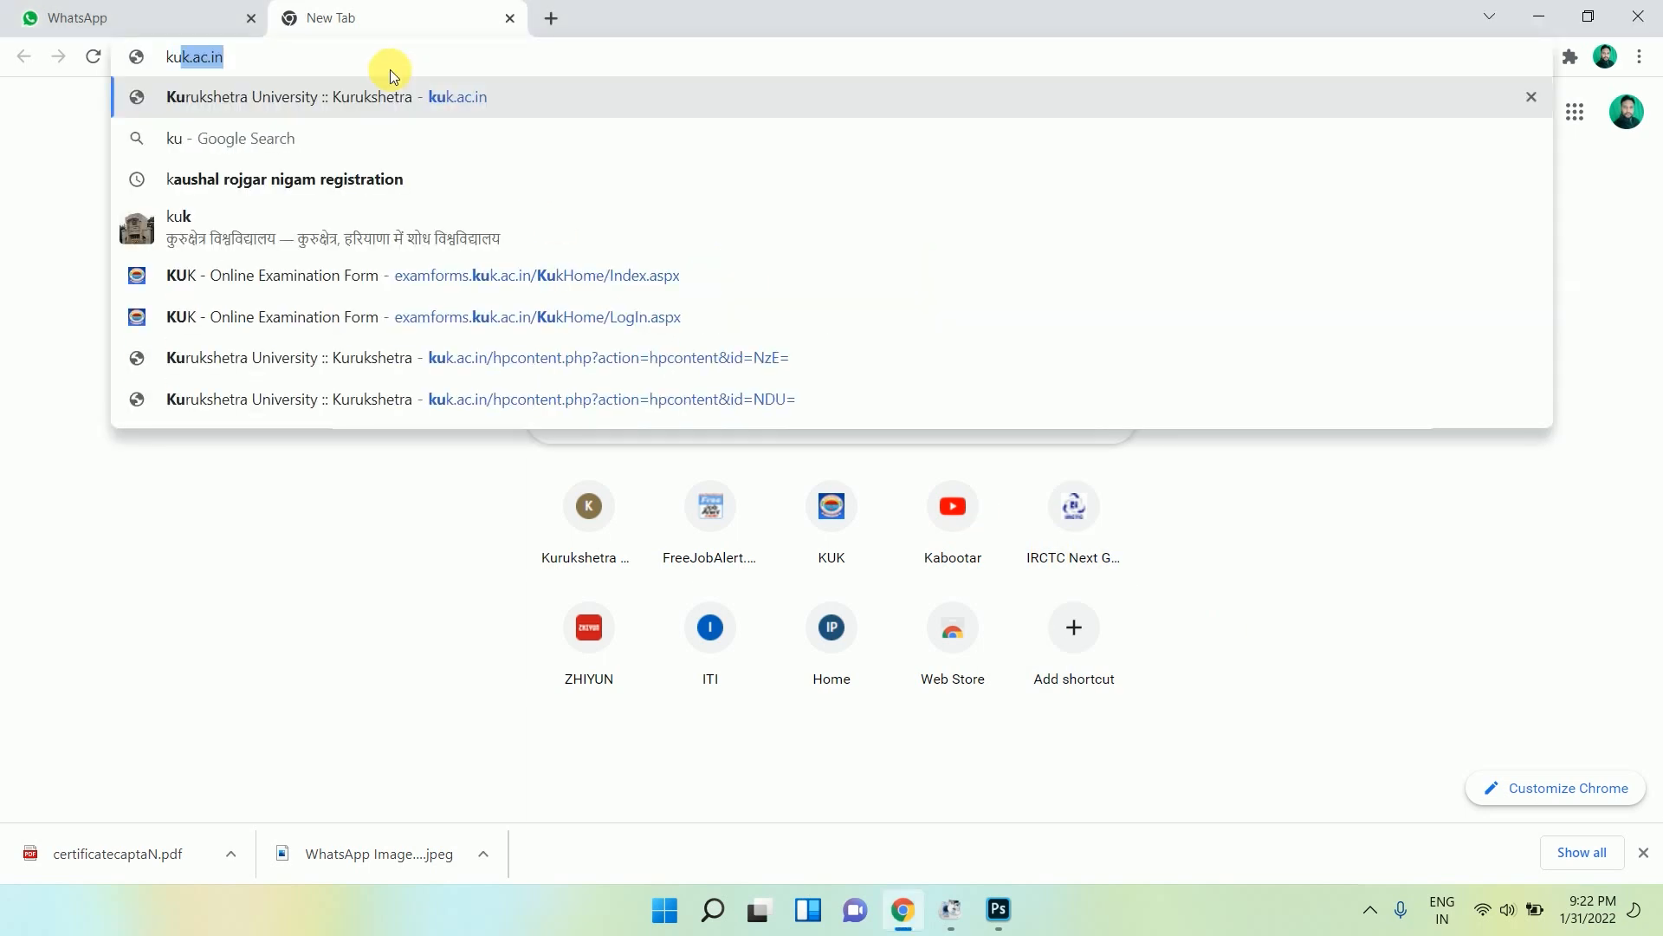
key(Return)
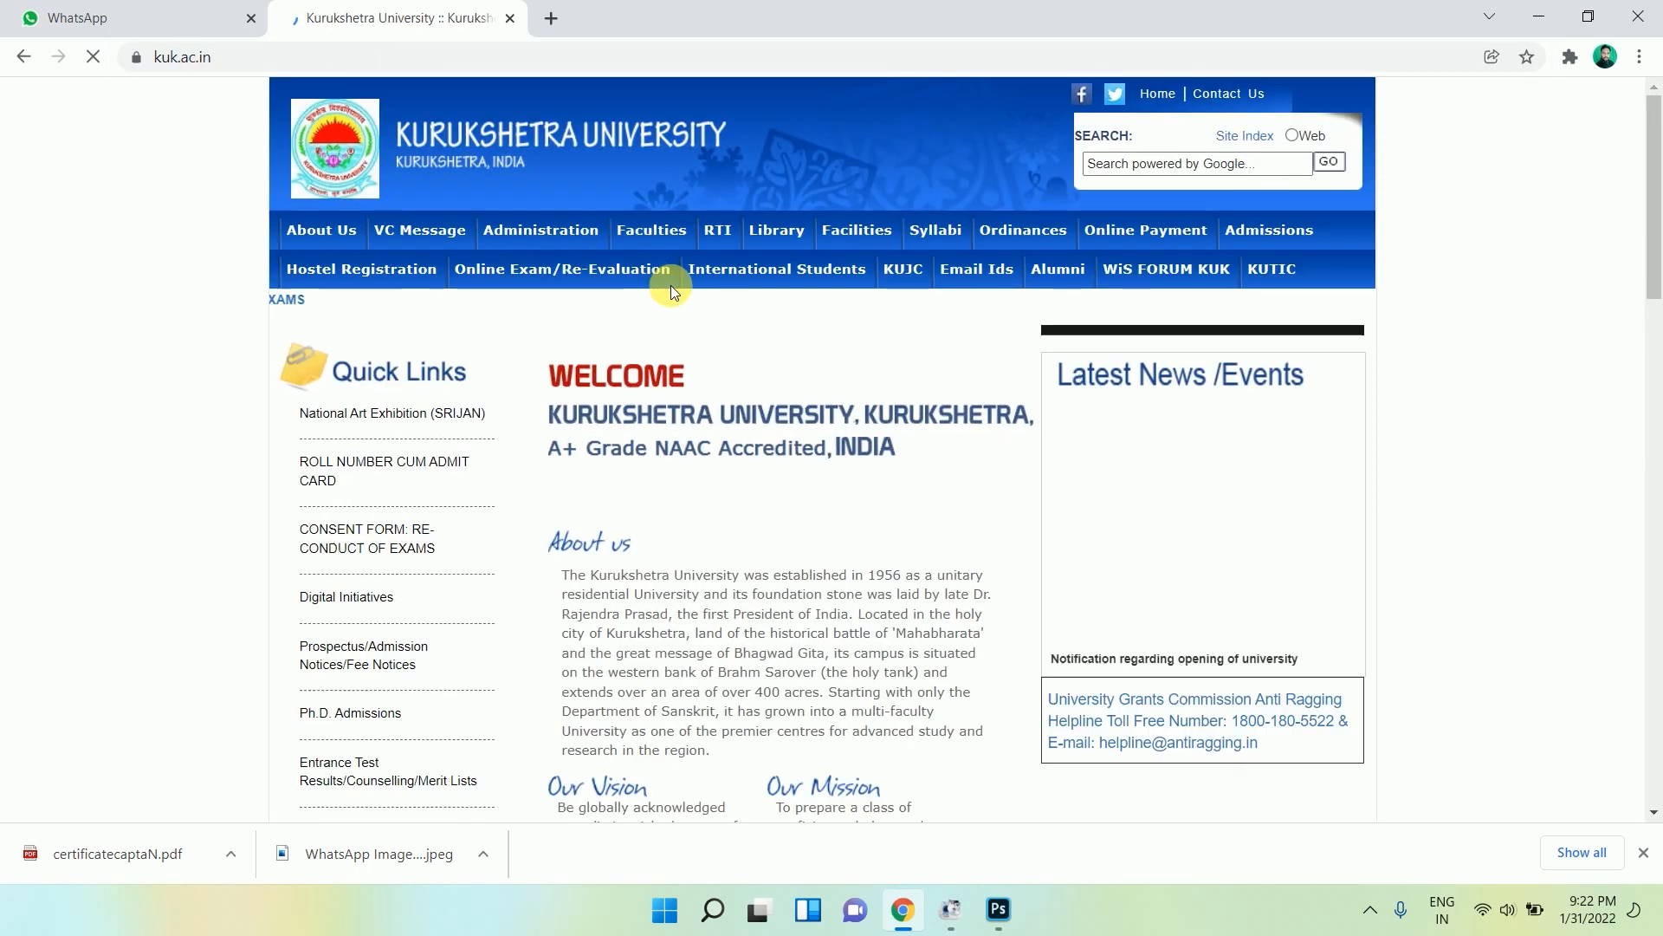
Open the Distance Education quick link and follow the KUK Distance Education Information link.
scroll(320, 373, down, 7)
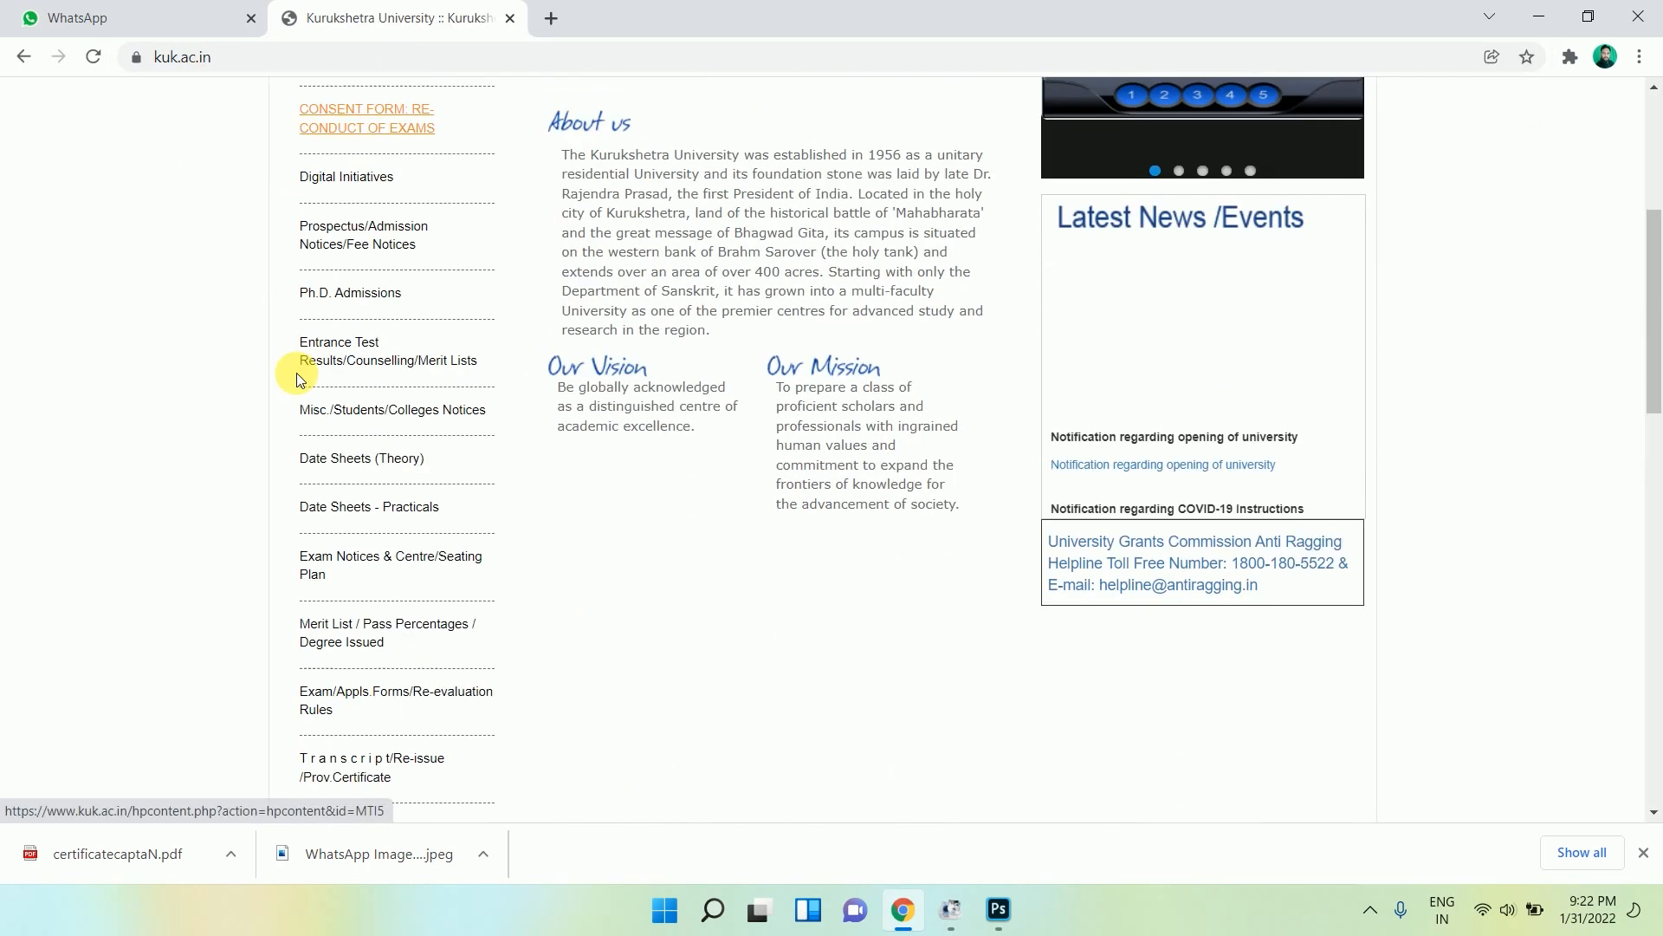
scroll(326, 391, down, 3)
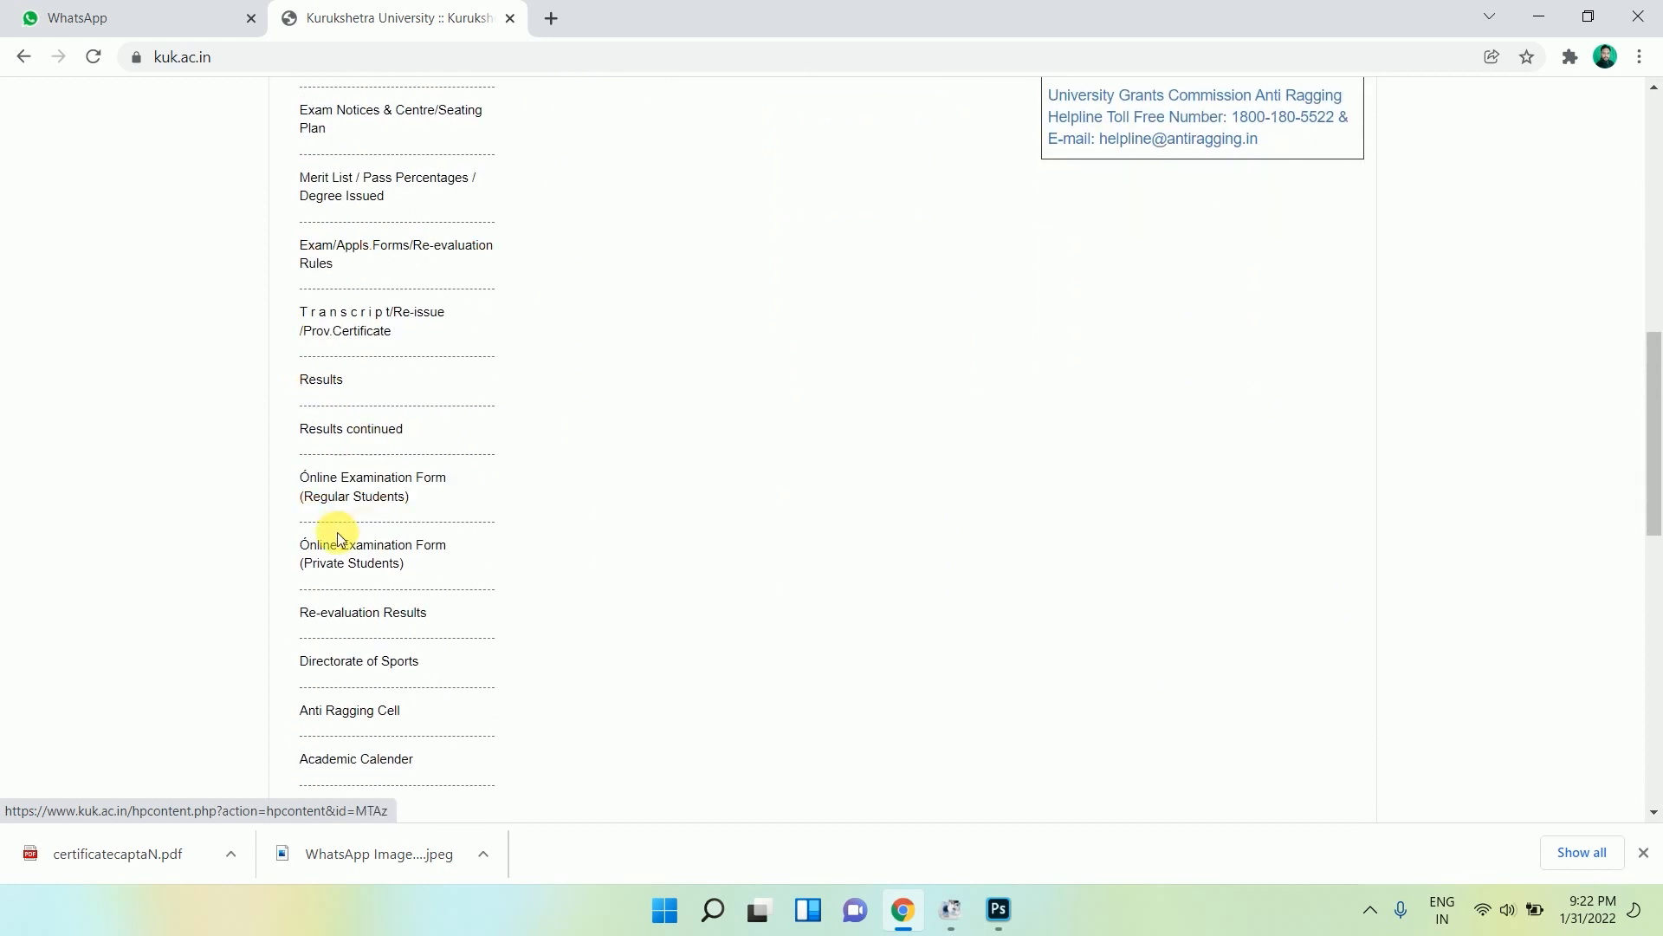
scroll(327, 532, down, 3)
scroll(336, 536, down, 1)
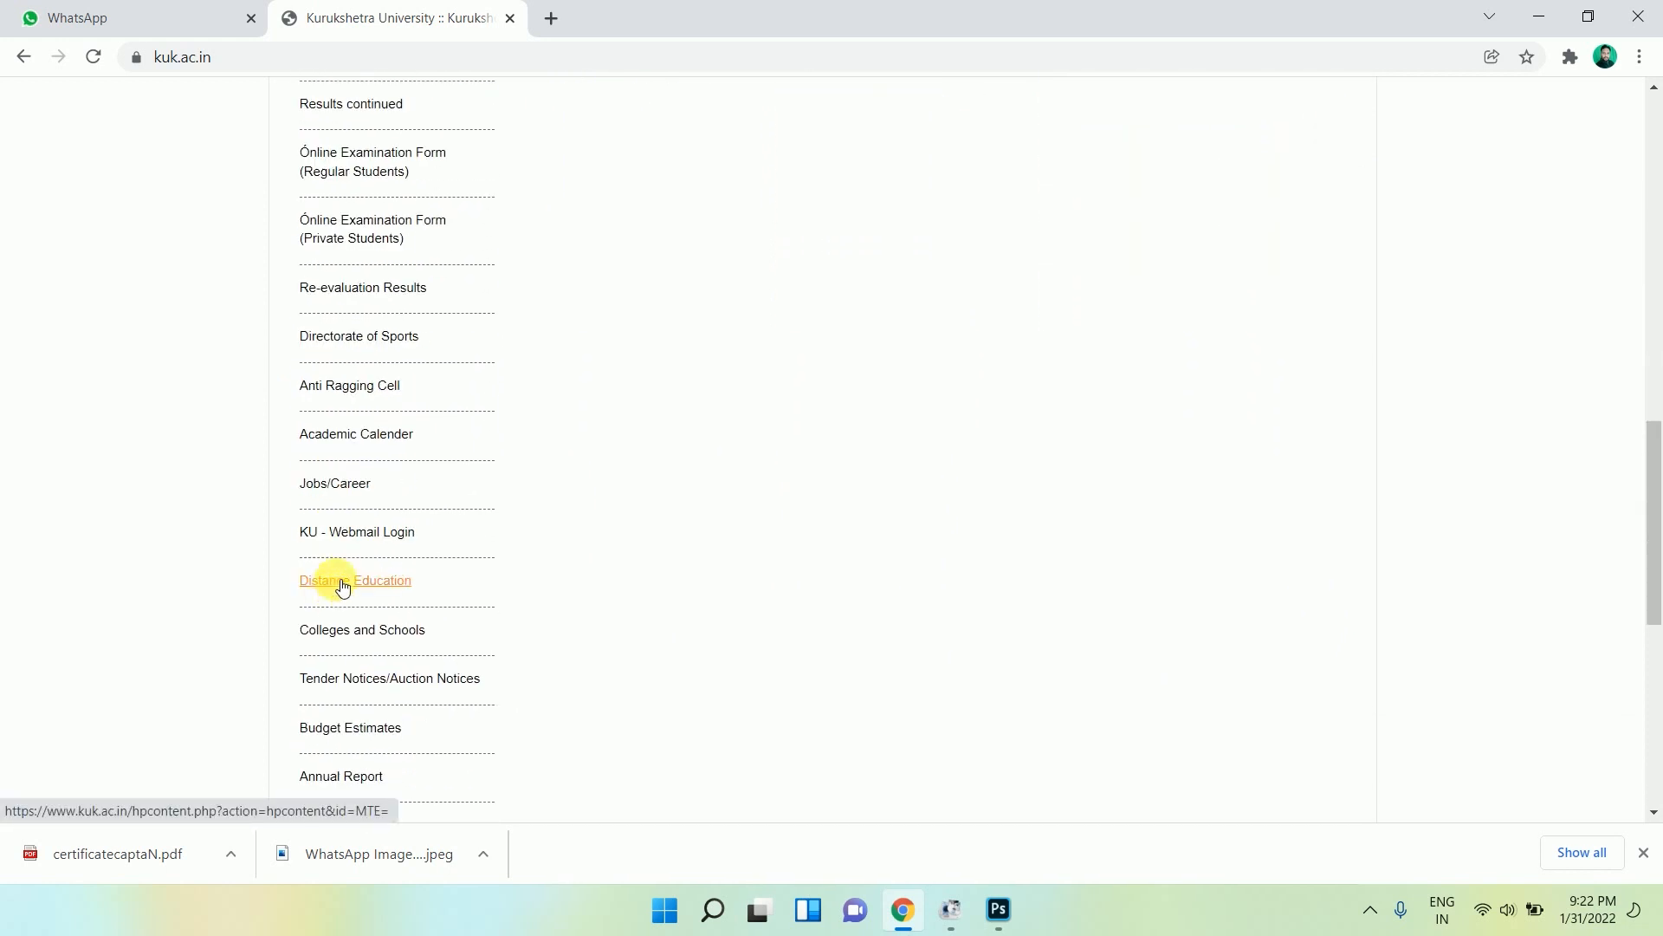
click(372, 592)
click(788, 404)
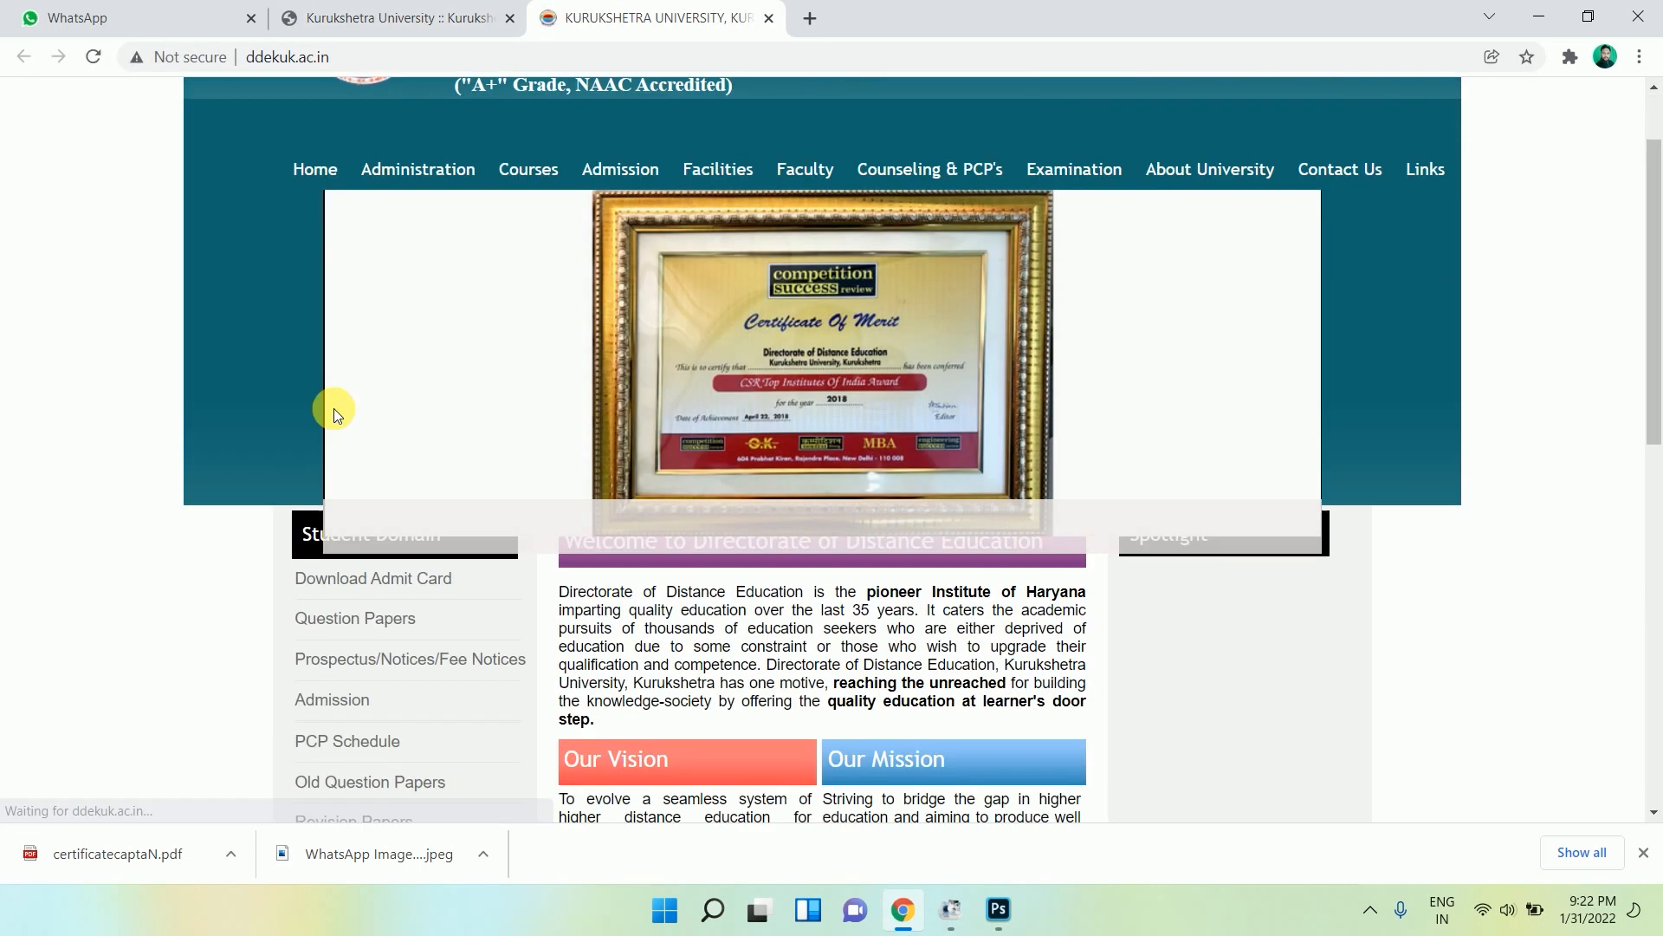
From Prospectus/Notices/Fee Notices, open the DDE Prospectus for the session January 2022-December 2022 & July 2022-June 2023.
scroll(455, 408, down, 2)
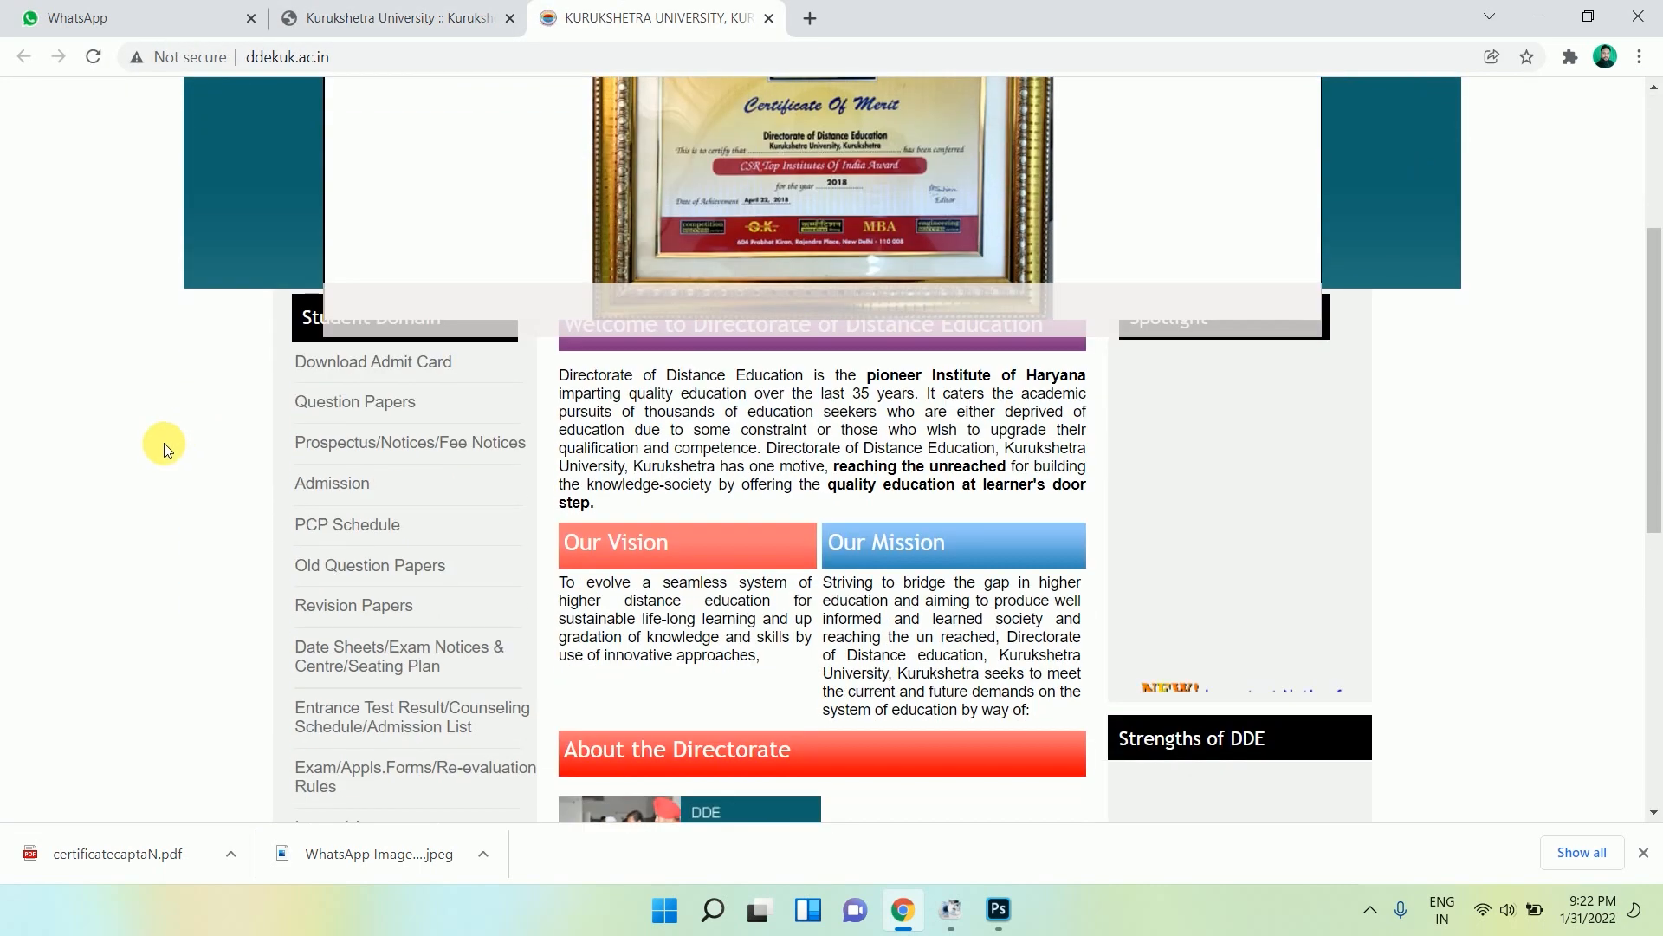
click(362, 452)
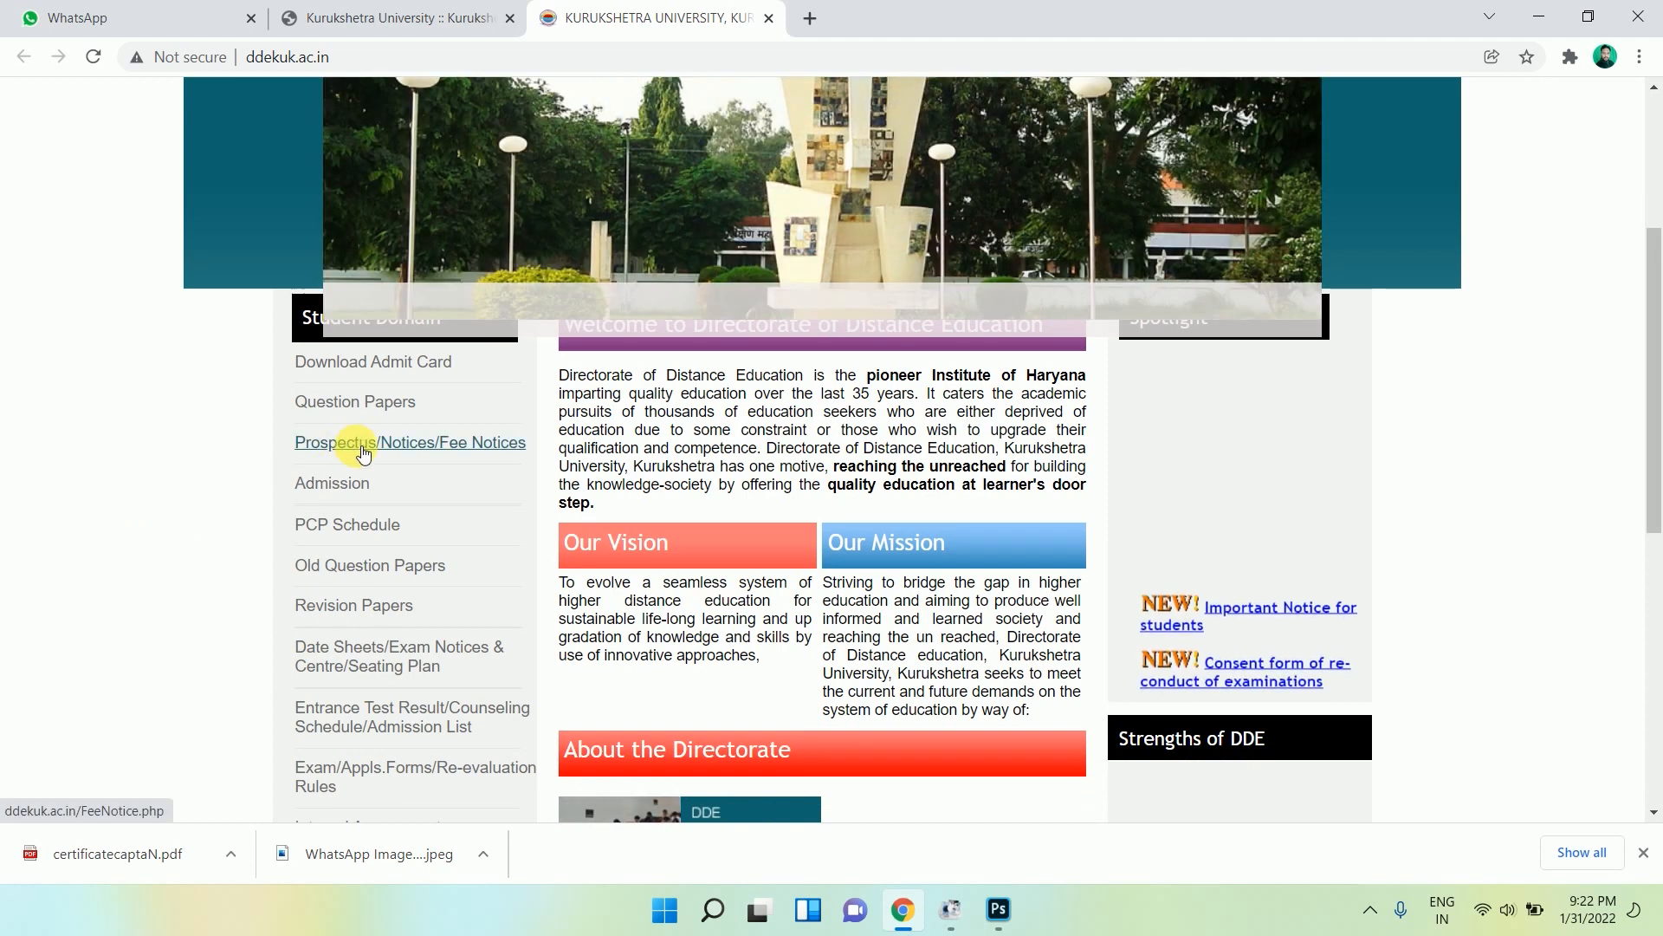
scroll(539, 394, down, 1)
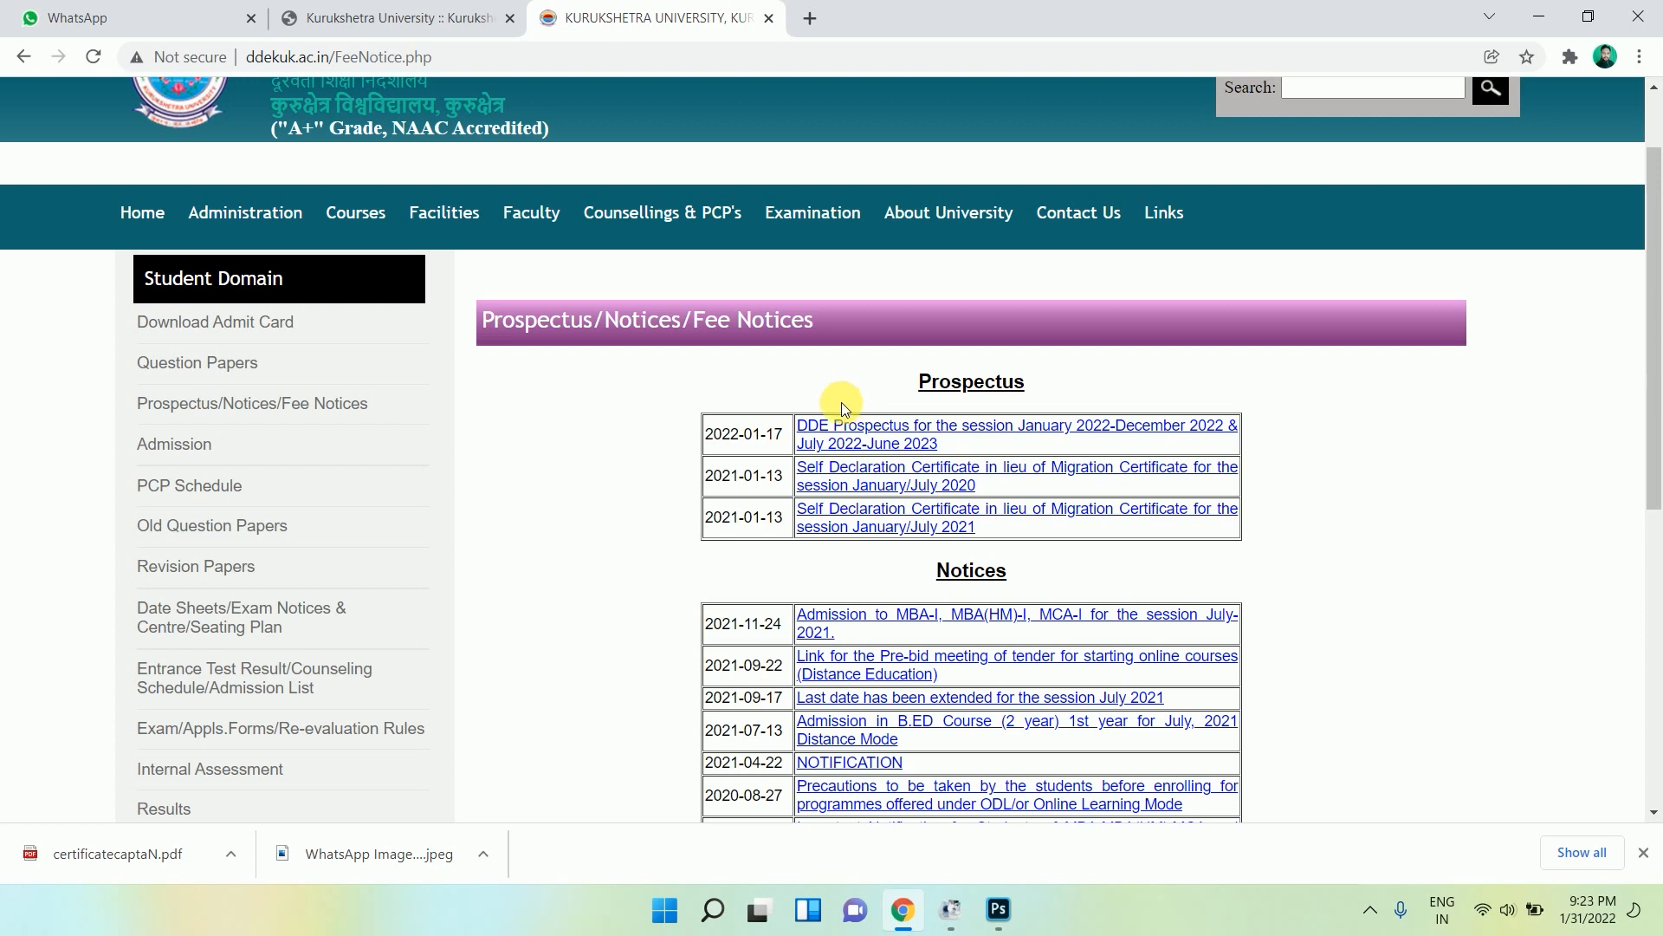
click(814, 429)
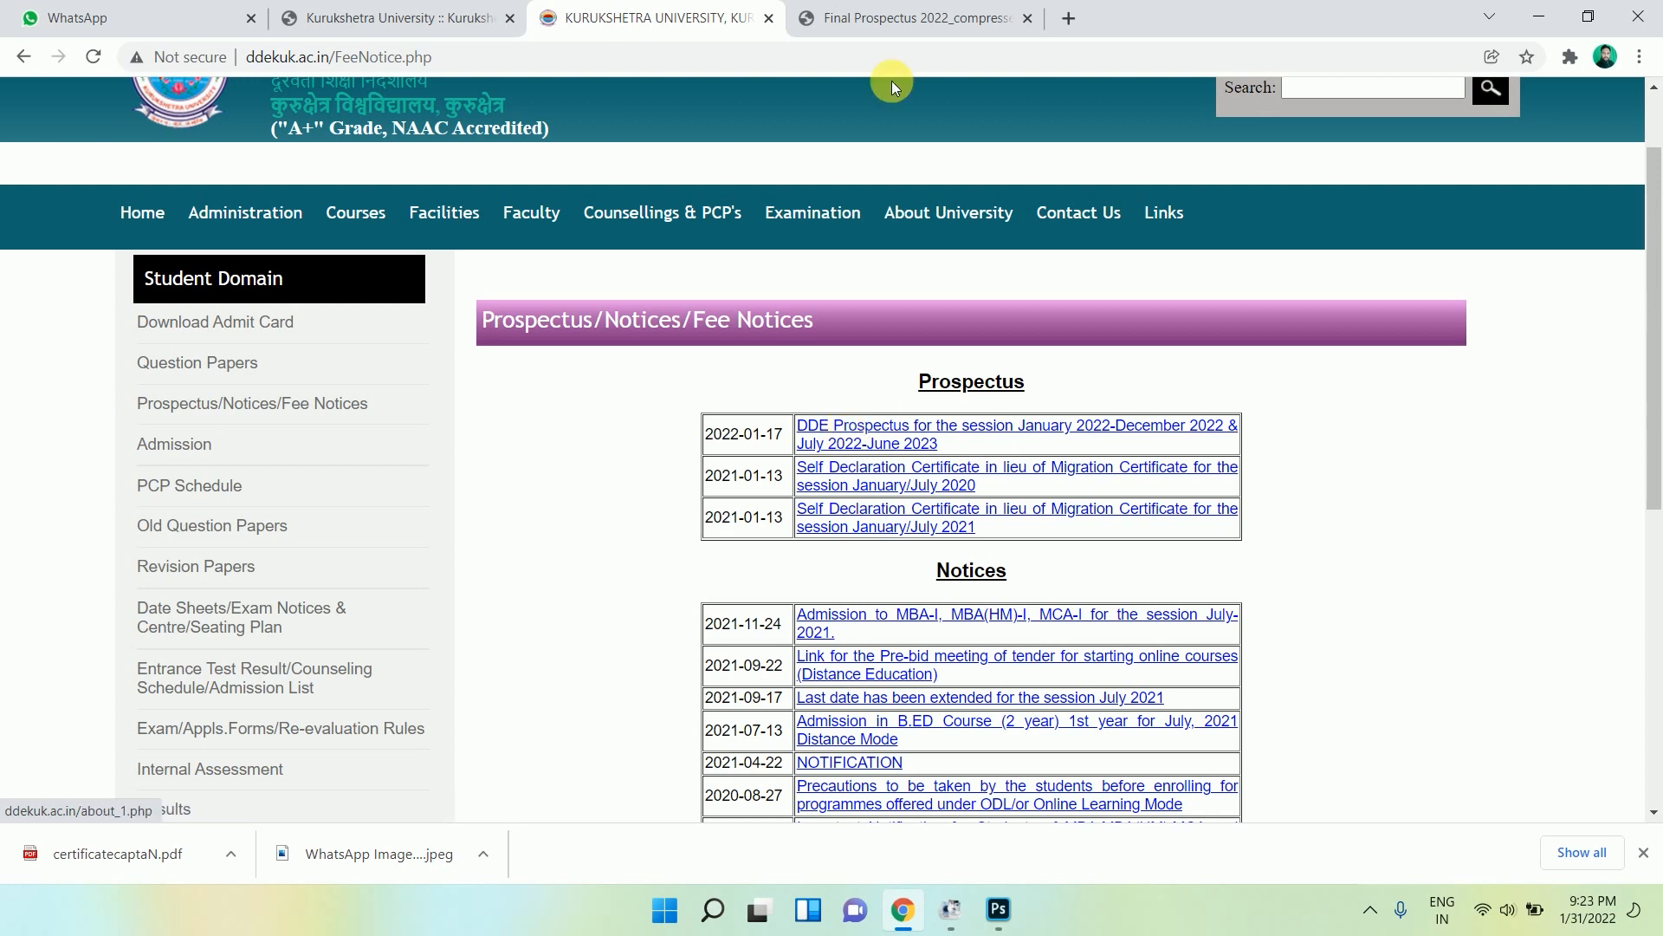
click(879, 12)
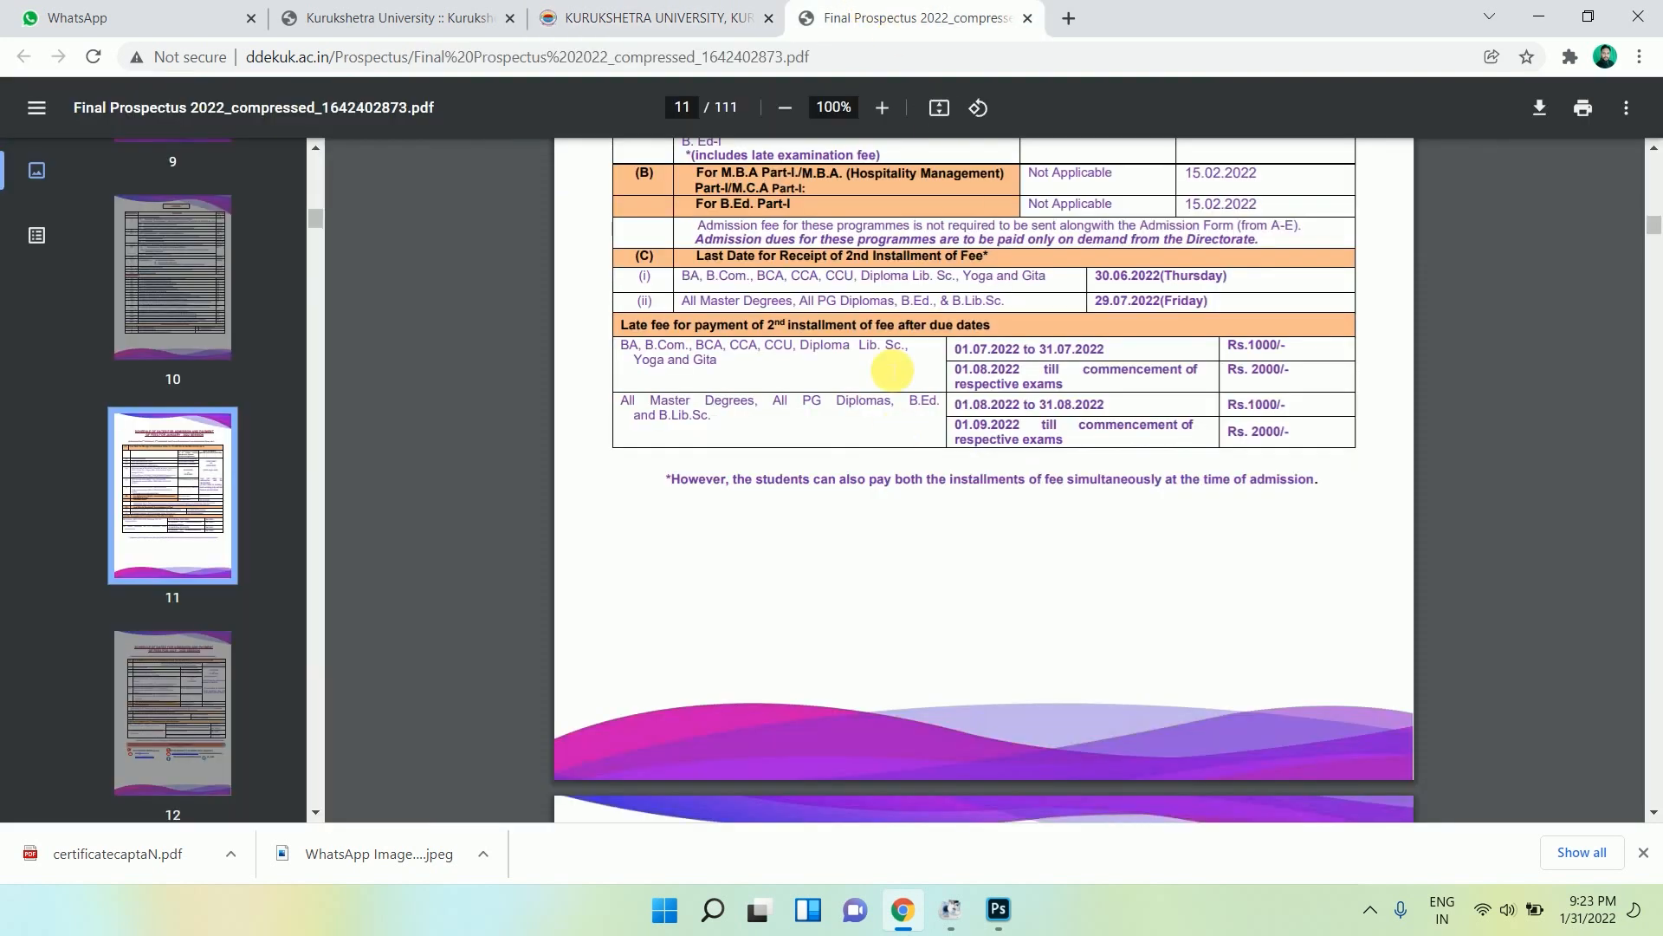
Examine the heading of the January 2022 session's schedule of admission and fee payment dates on page 11 of the prospectus.
scroll(892, 375, up, 4)
scroll(893, 374, up, 3)
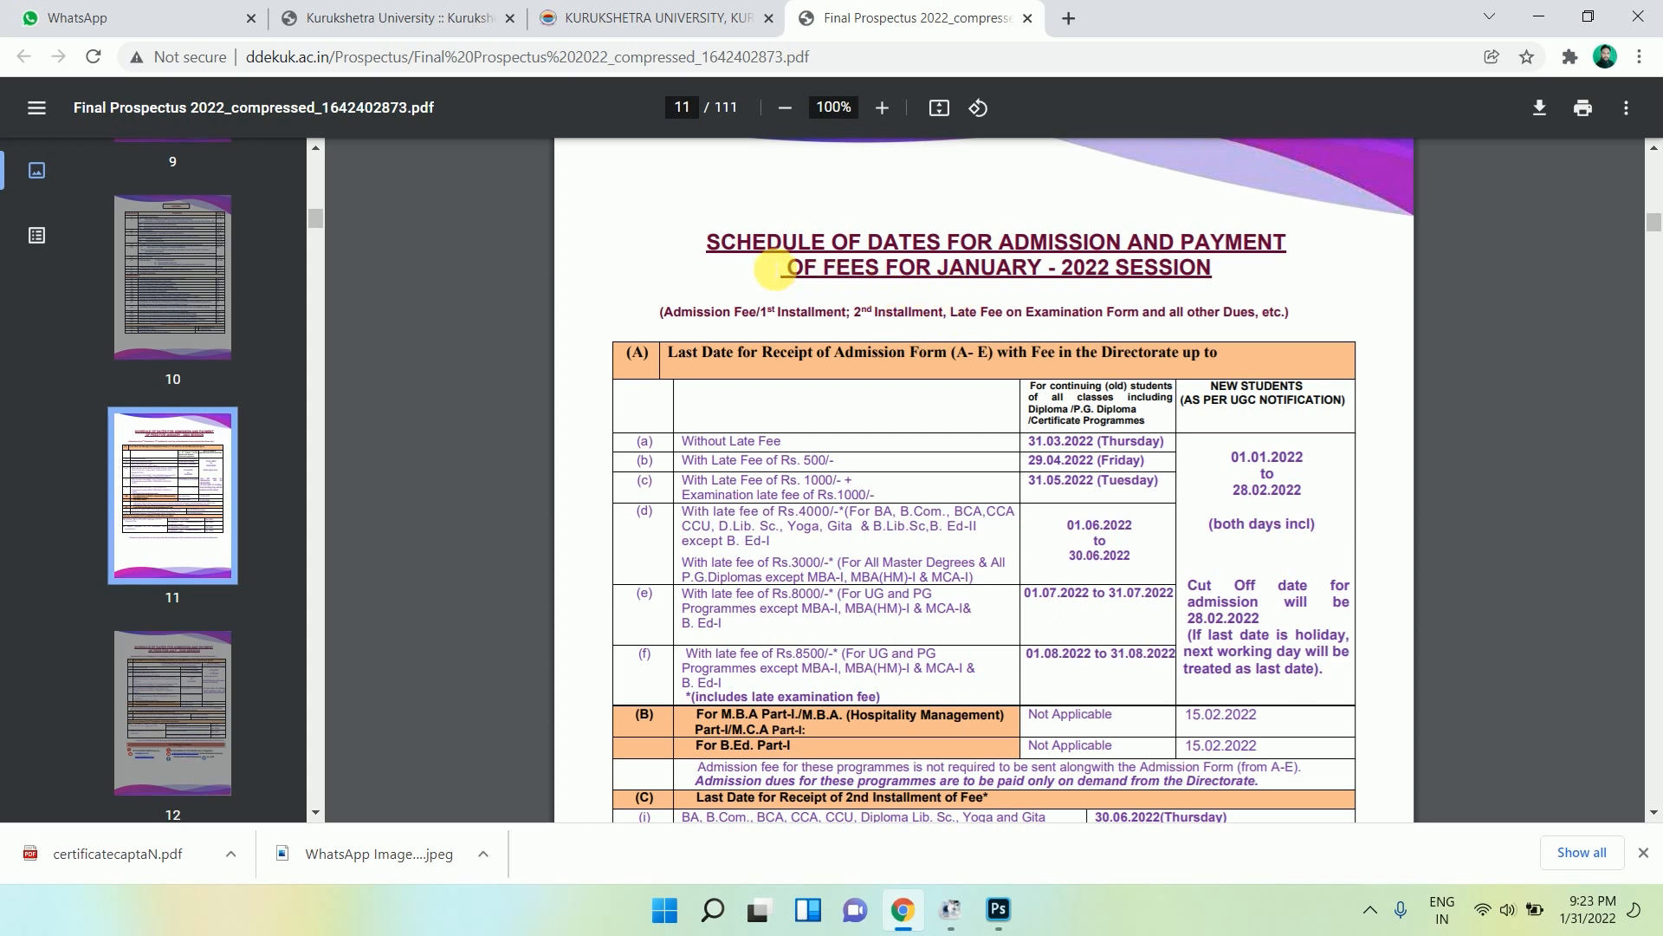
drag(735, 247, 1252, 303)
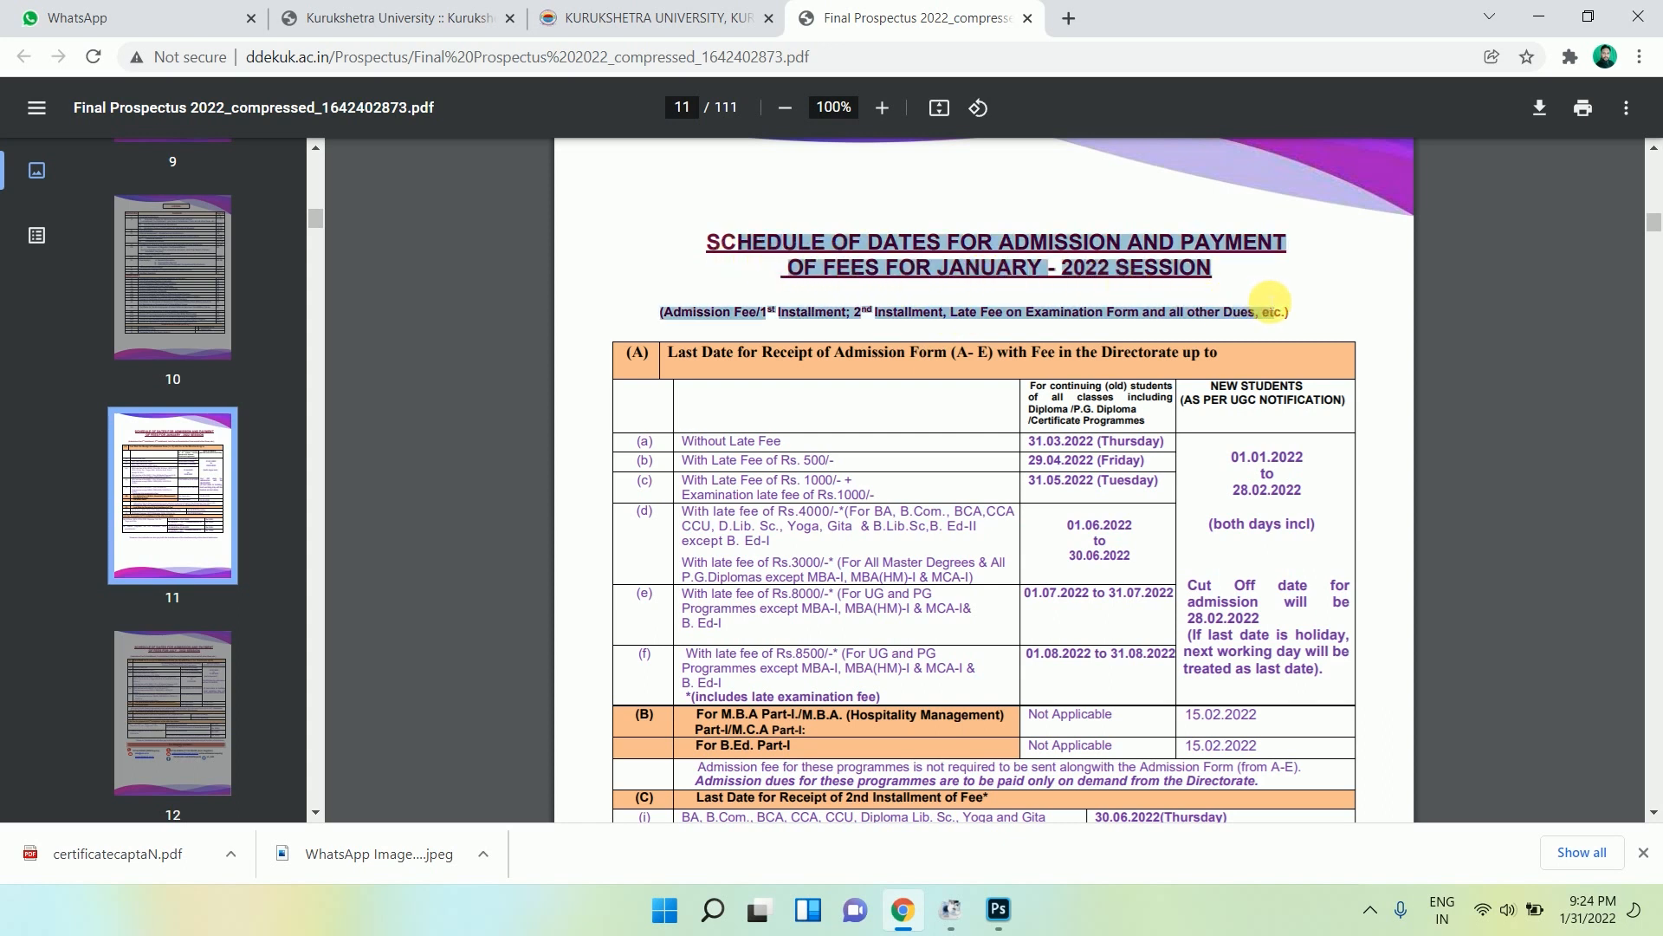
click(1248, 286)
scroll(901, 208, down, 3)
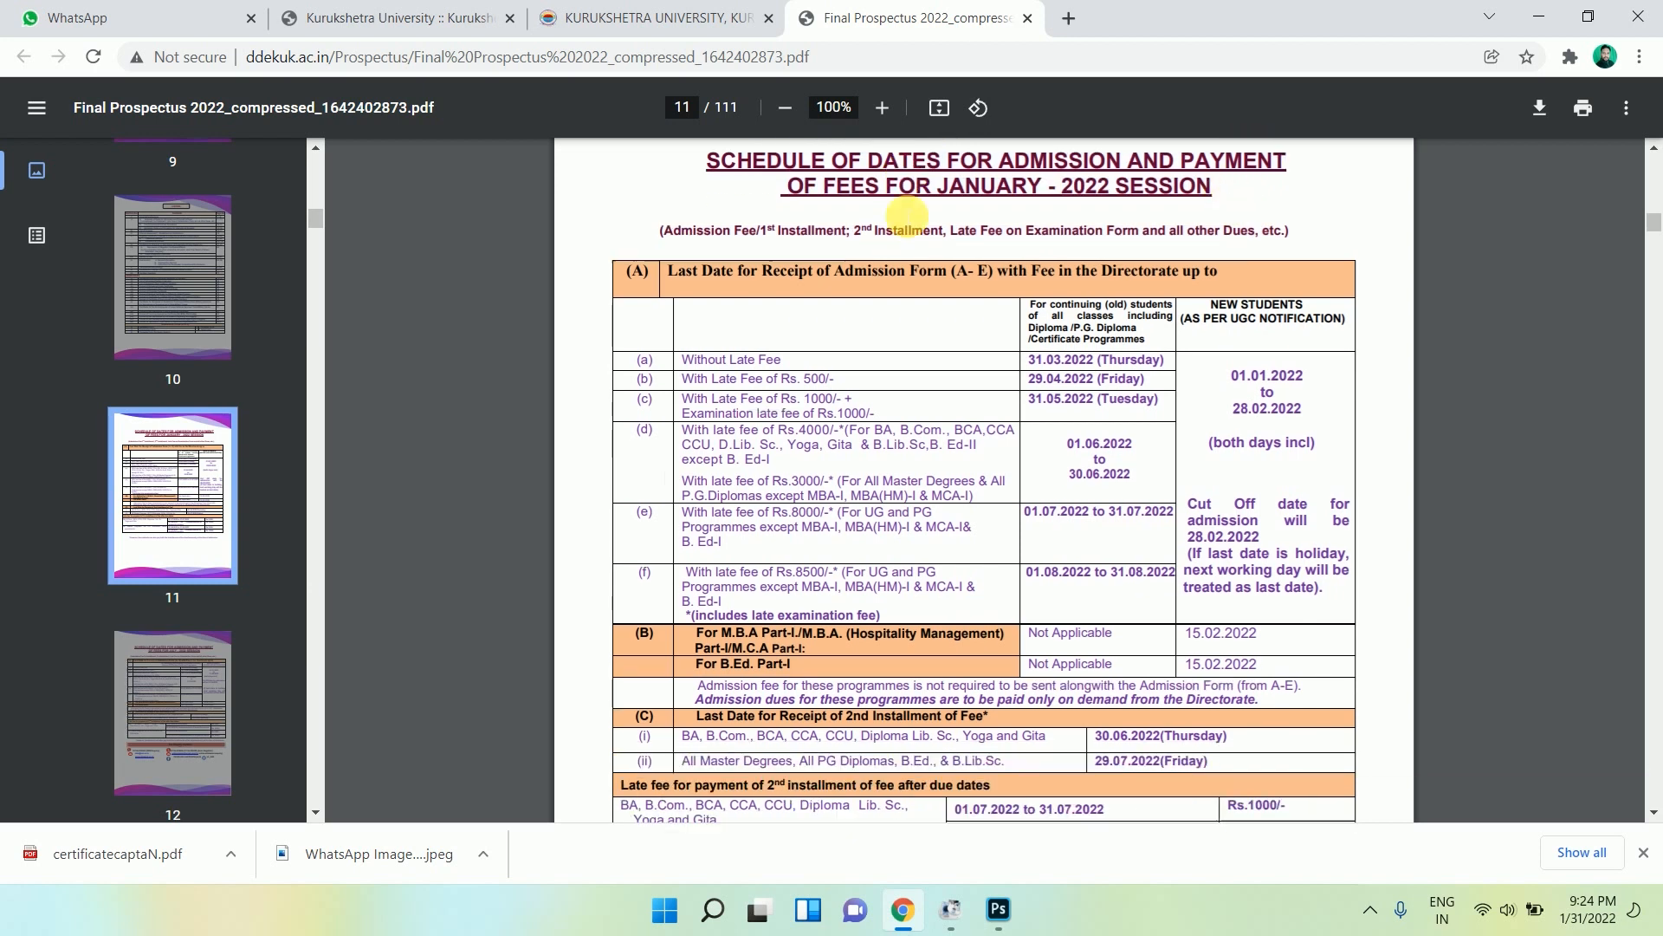
scroll(997, 251, up, 3)
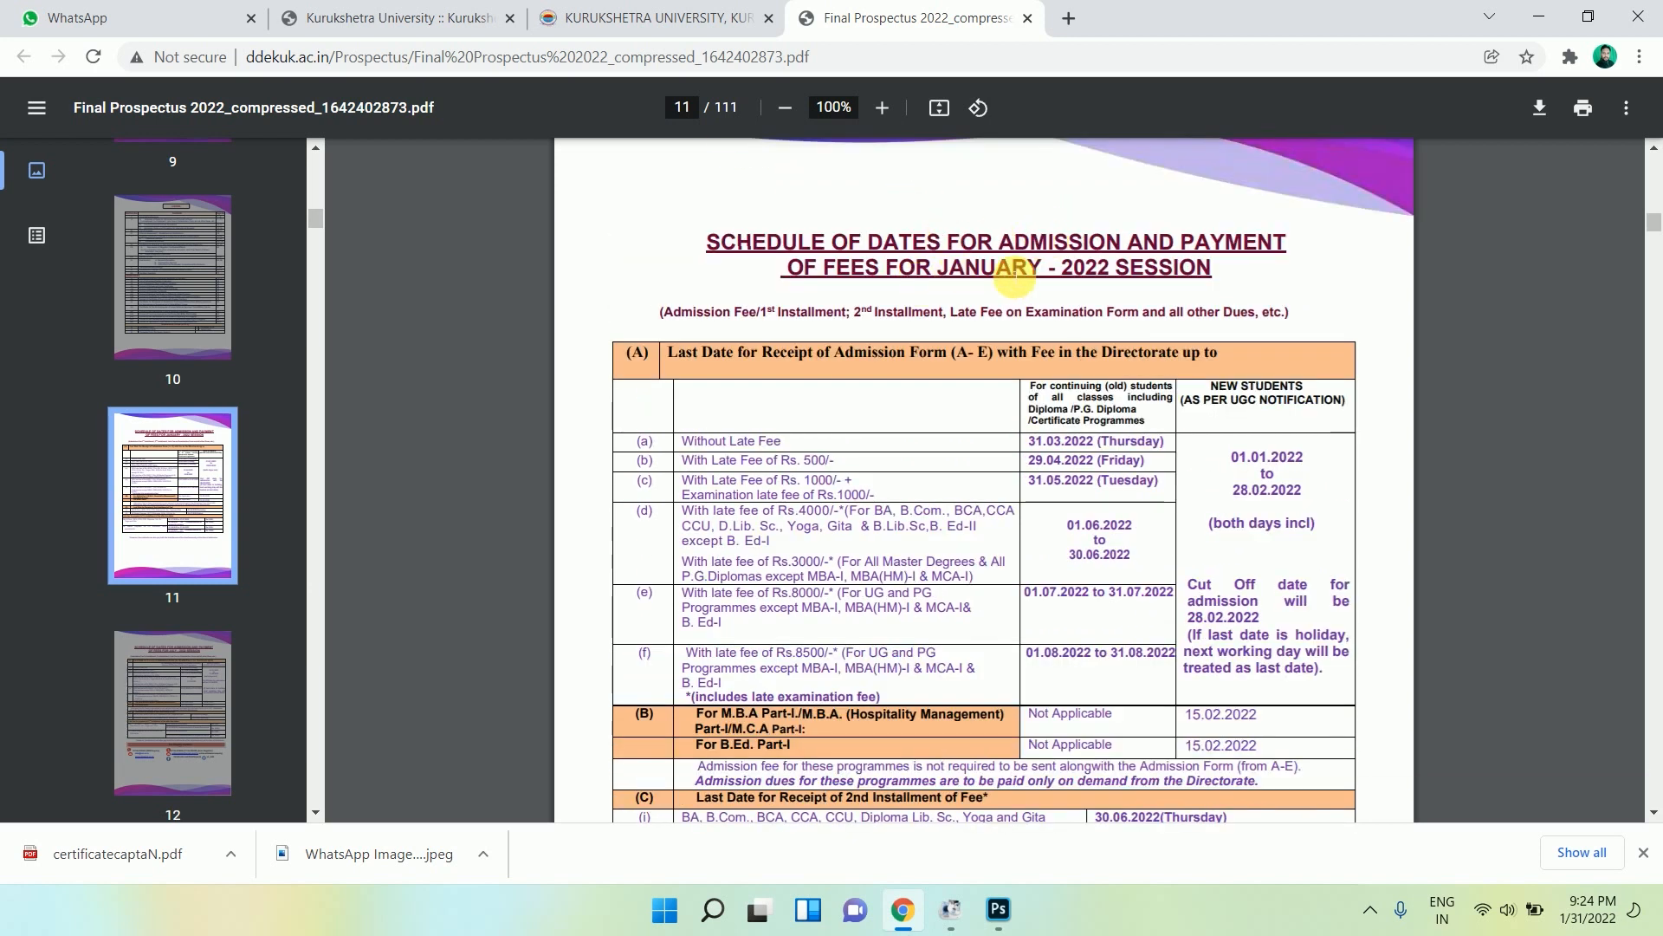
Review the last dates and late fees for continuing students in section (A) of the schedule.
scroll(1044, 285, down, 1)
drag(1029, 282, 1185, 301)
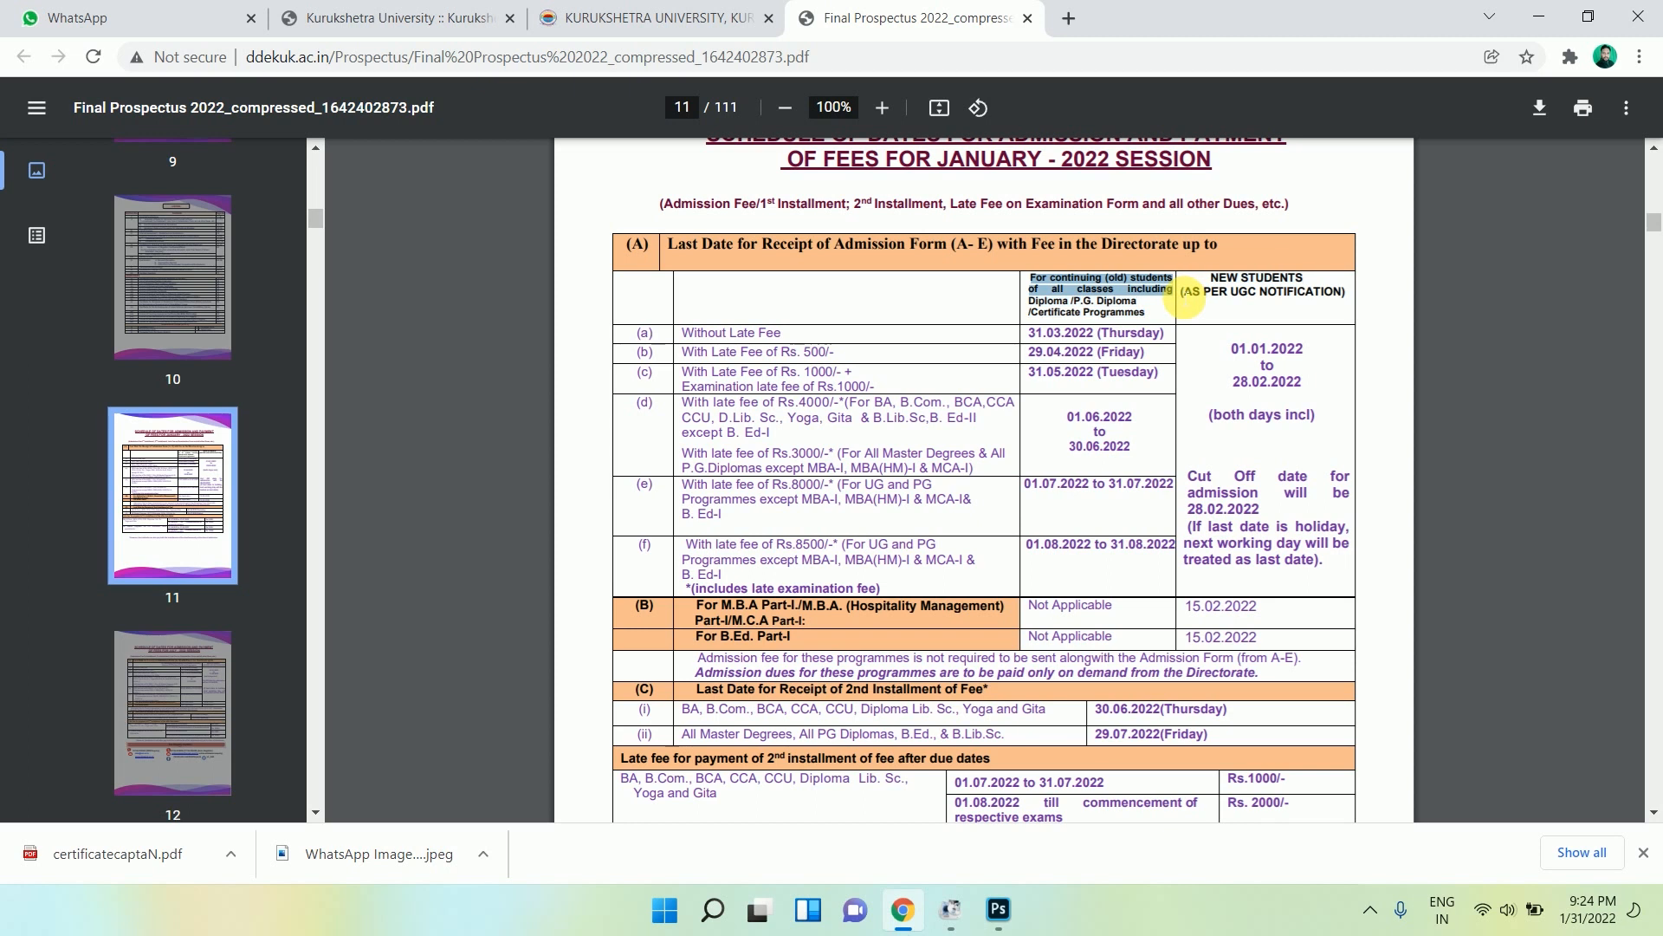
drag(1173, 314, 1161, 321)
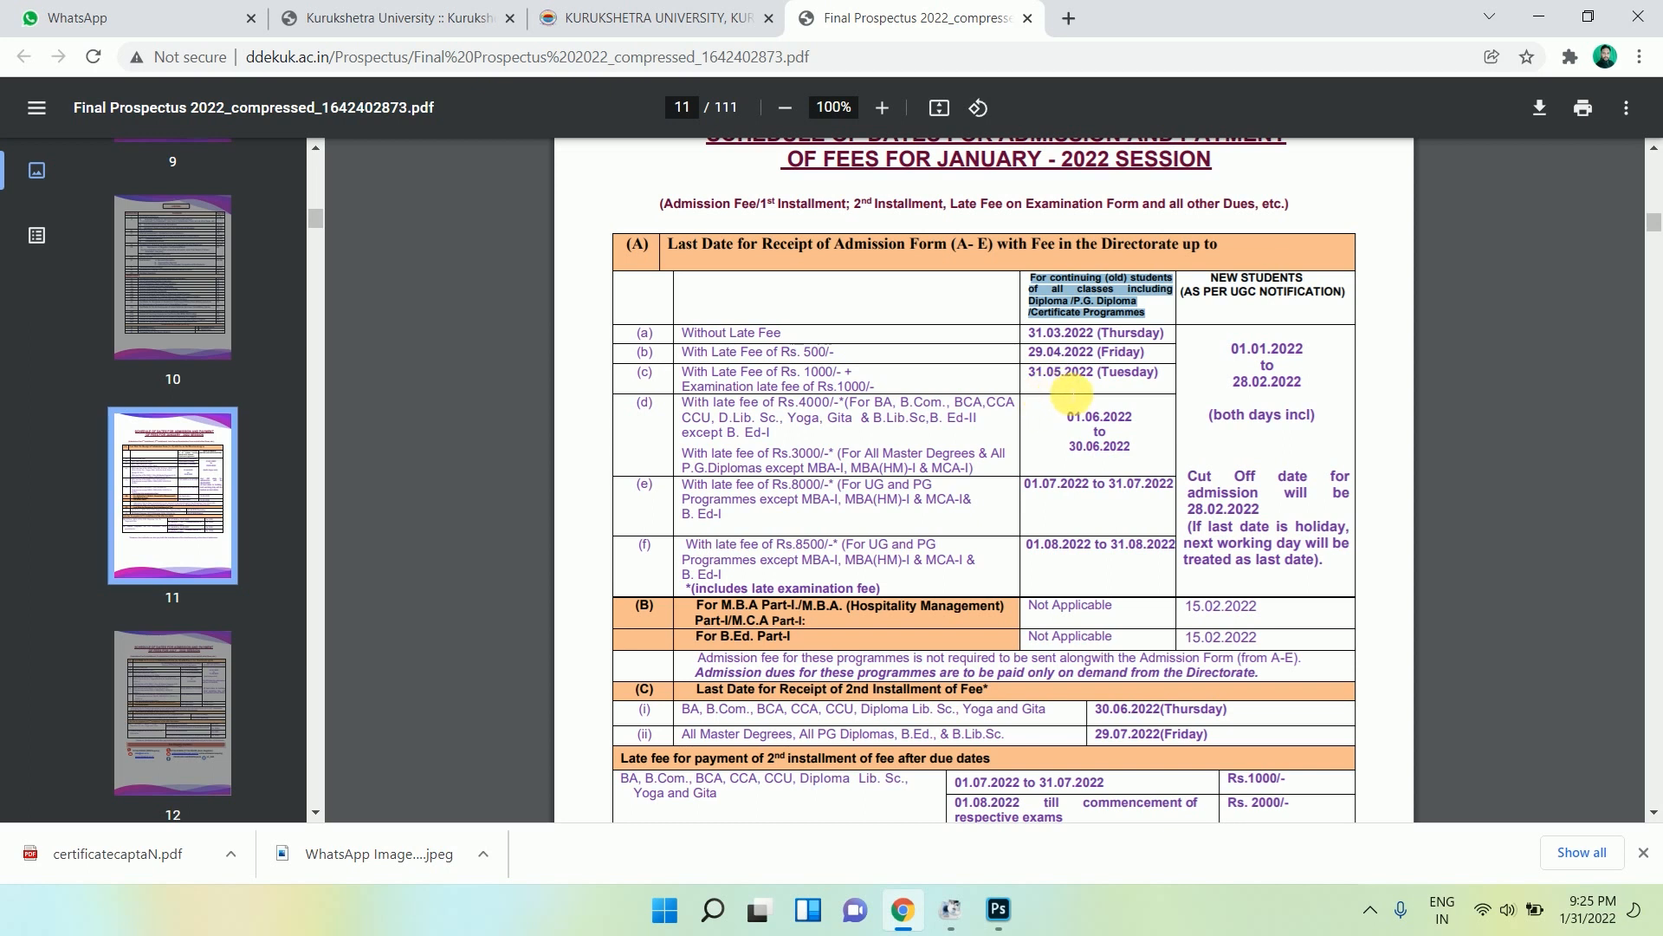
scroll(902, 364, down, 1)
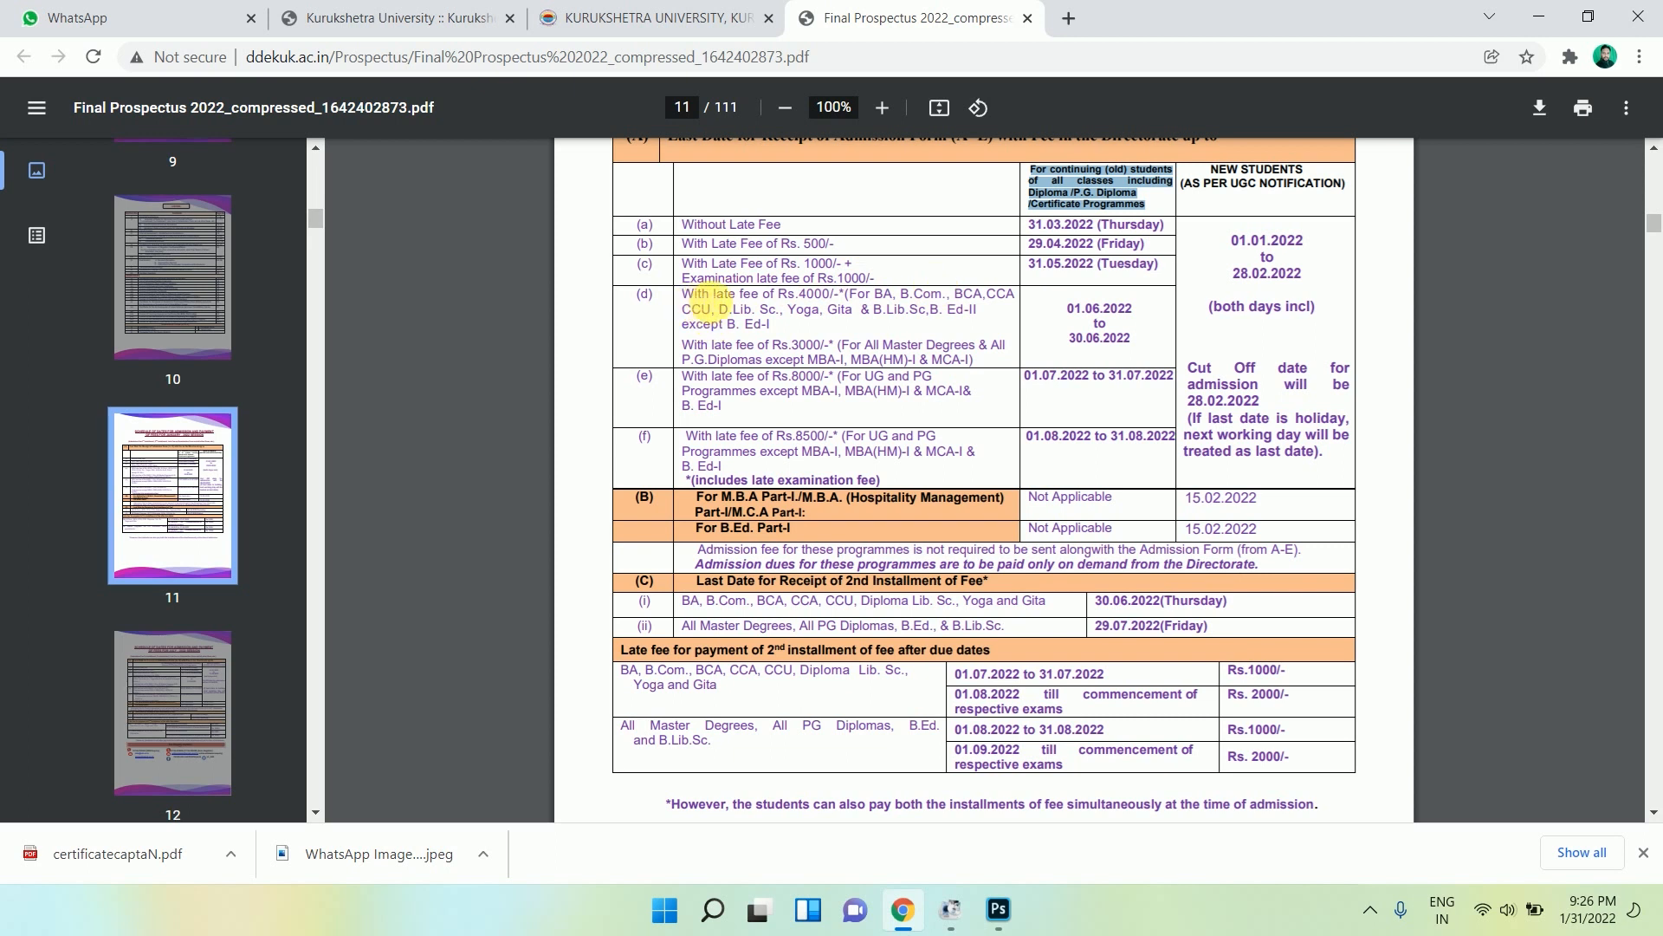
drag(801, 300, 695, 309)
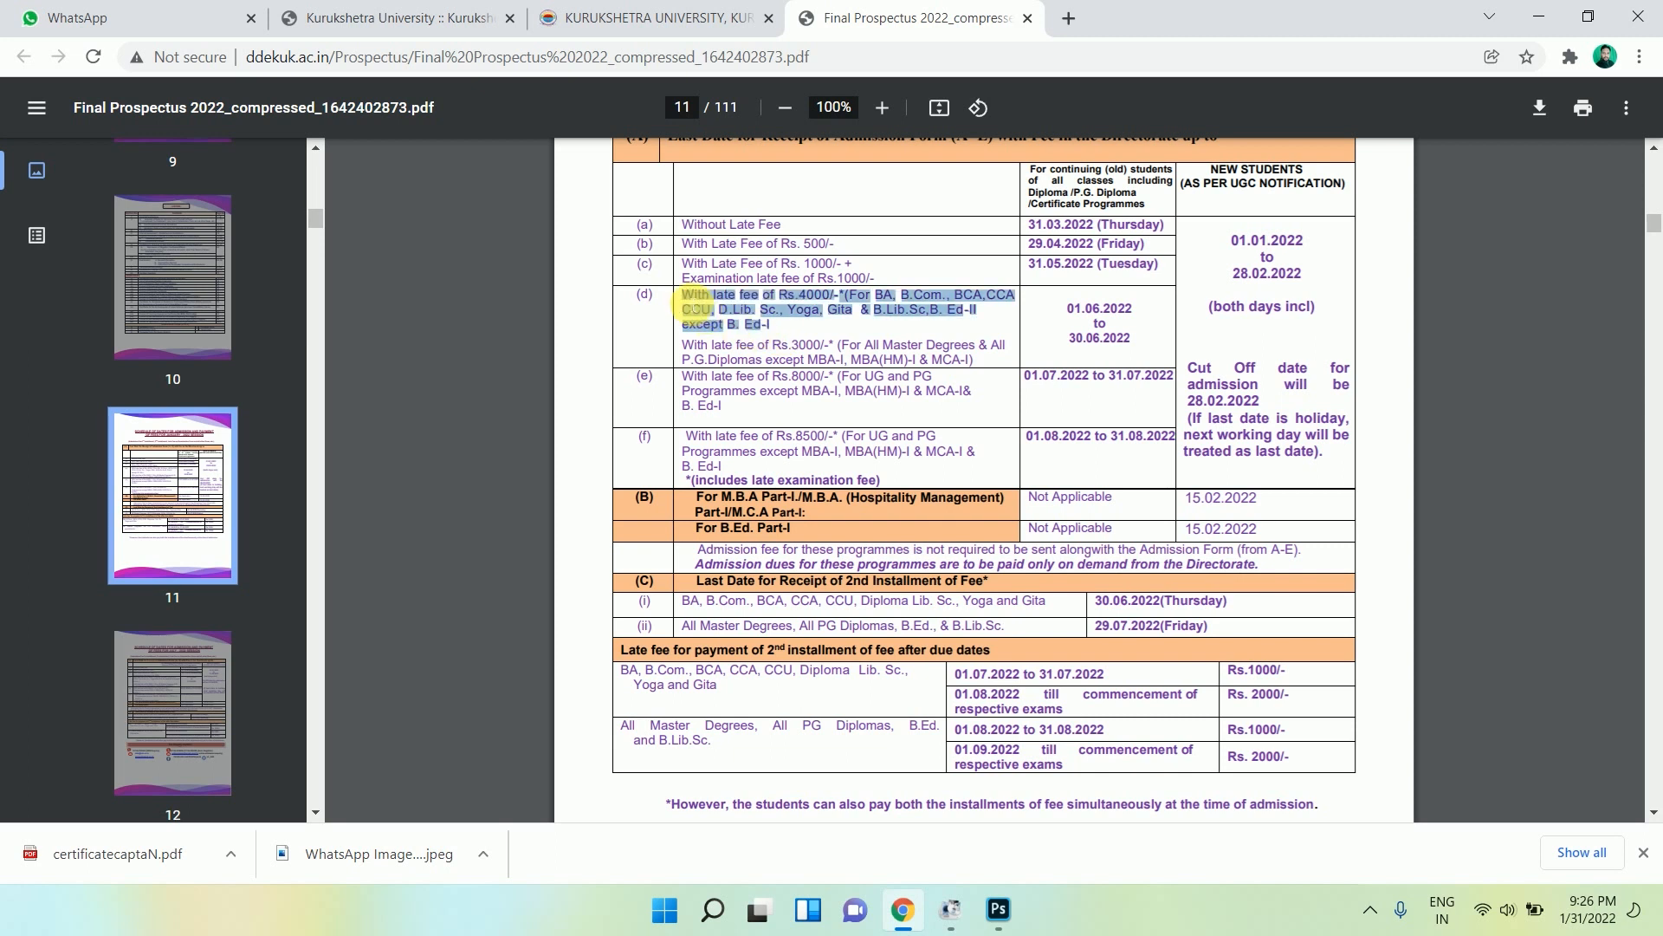
click(830, 326)
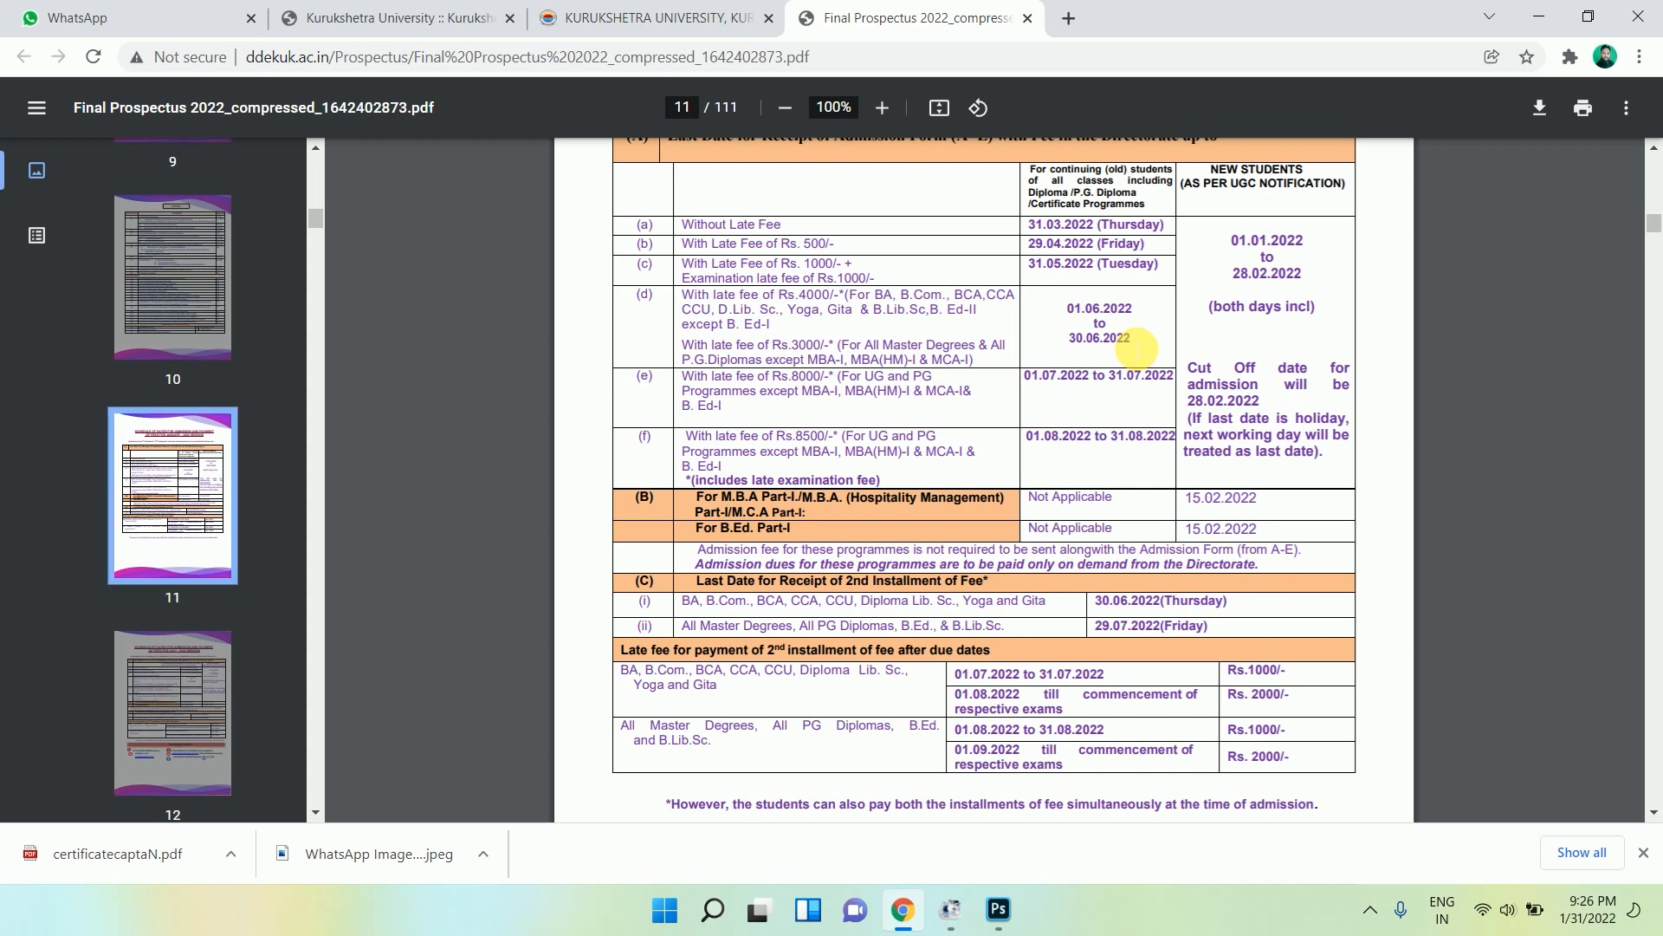
drag(789, 297, 951, 325)
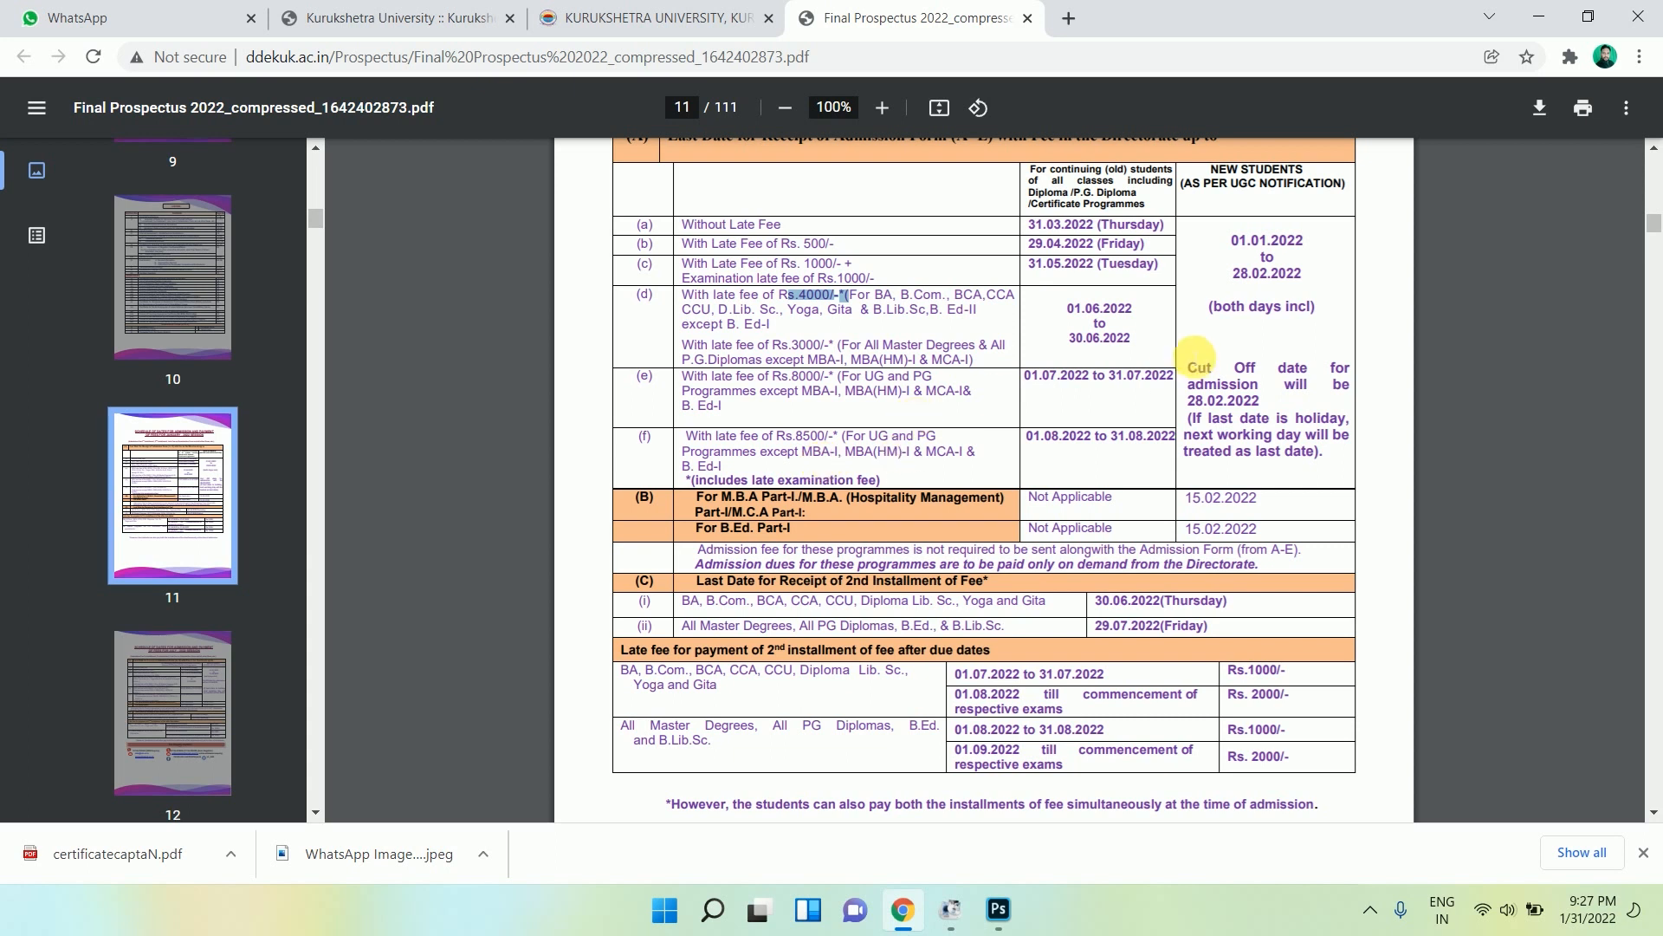
Check the new students column for the admission dates as per UGC notification.
scroll(1196, 355, up, 1)
click(1248, 285)
drag(1246, 286, 1335, 304)
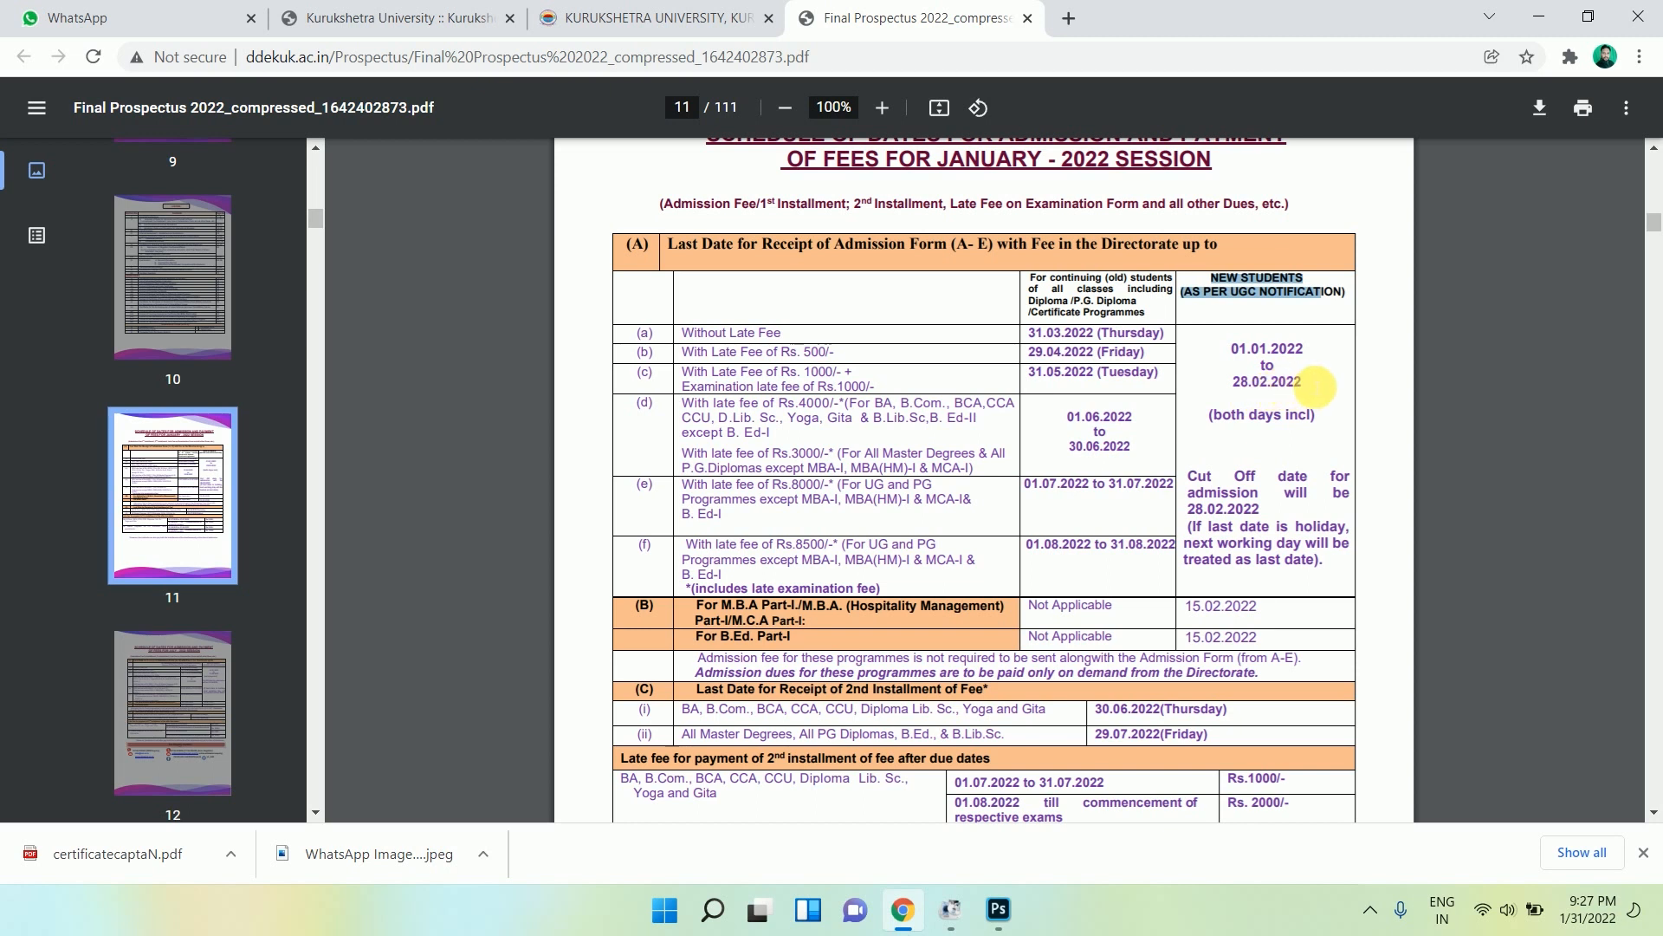
Review the last dates for the 2nd installment of fee and the late fees after due dates for each programme group.
scroll(1315, 387, down, 3)
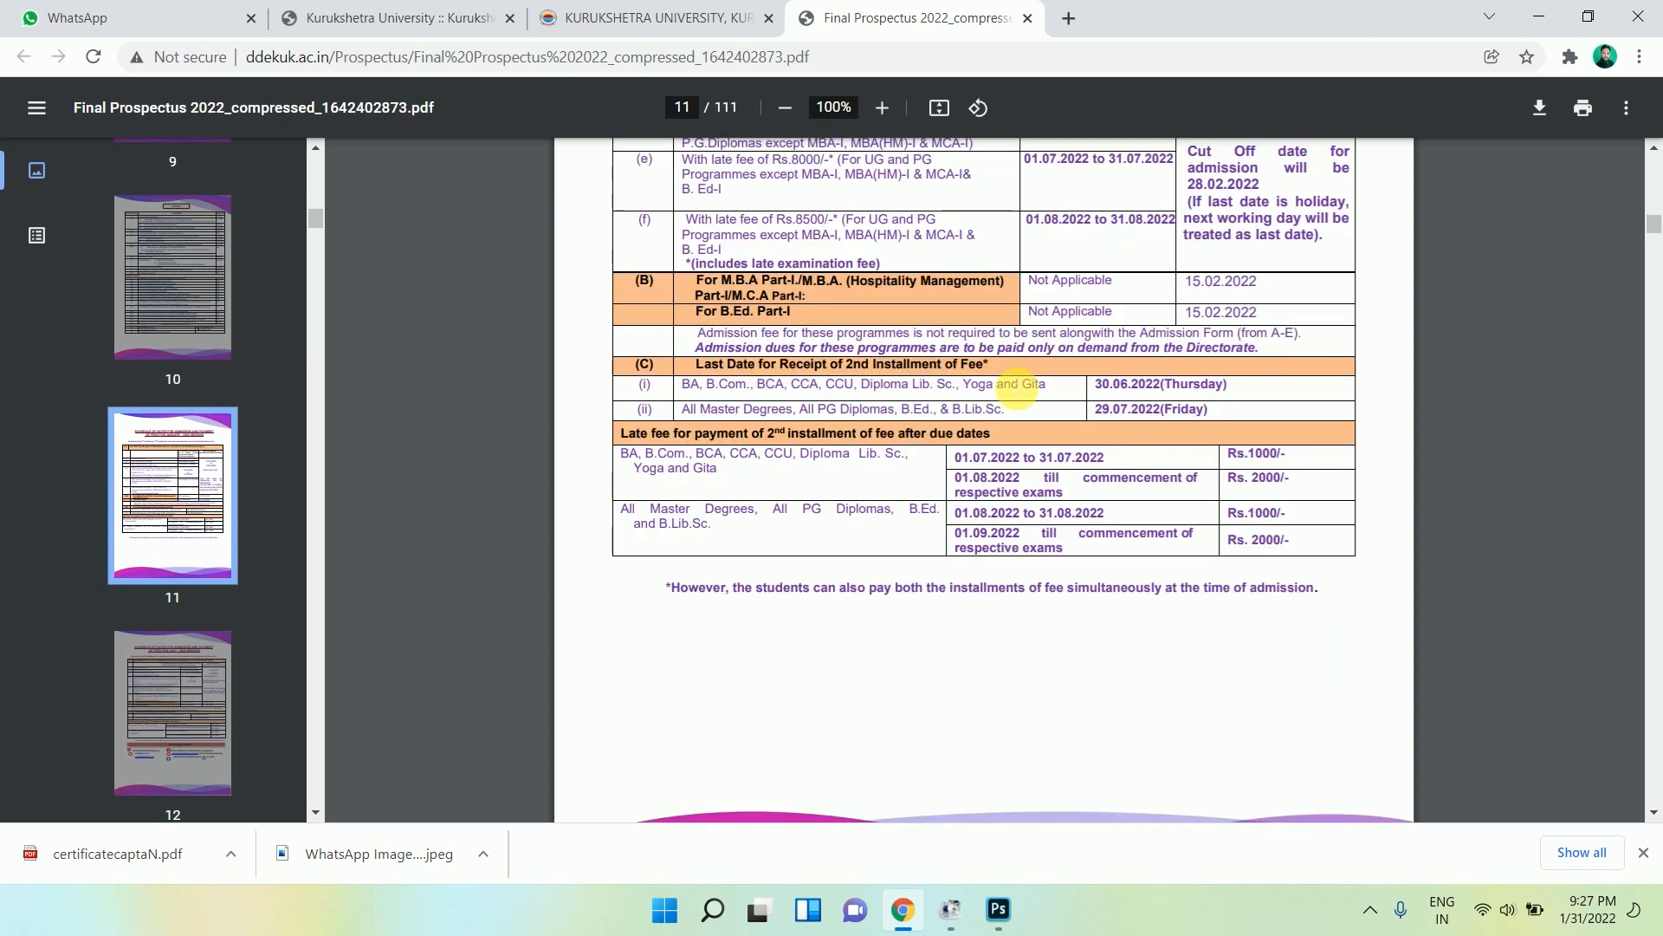
drag(697, 362, 964, 388)
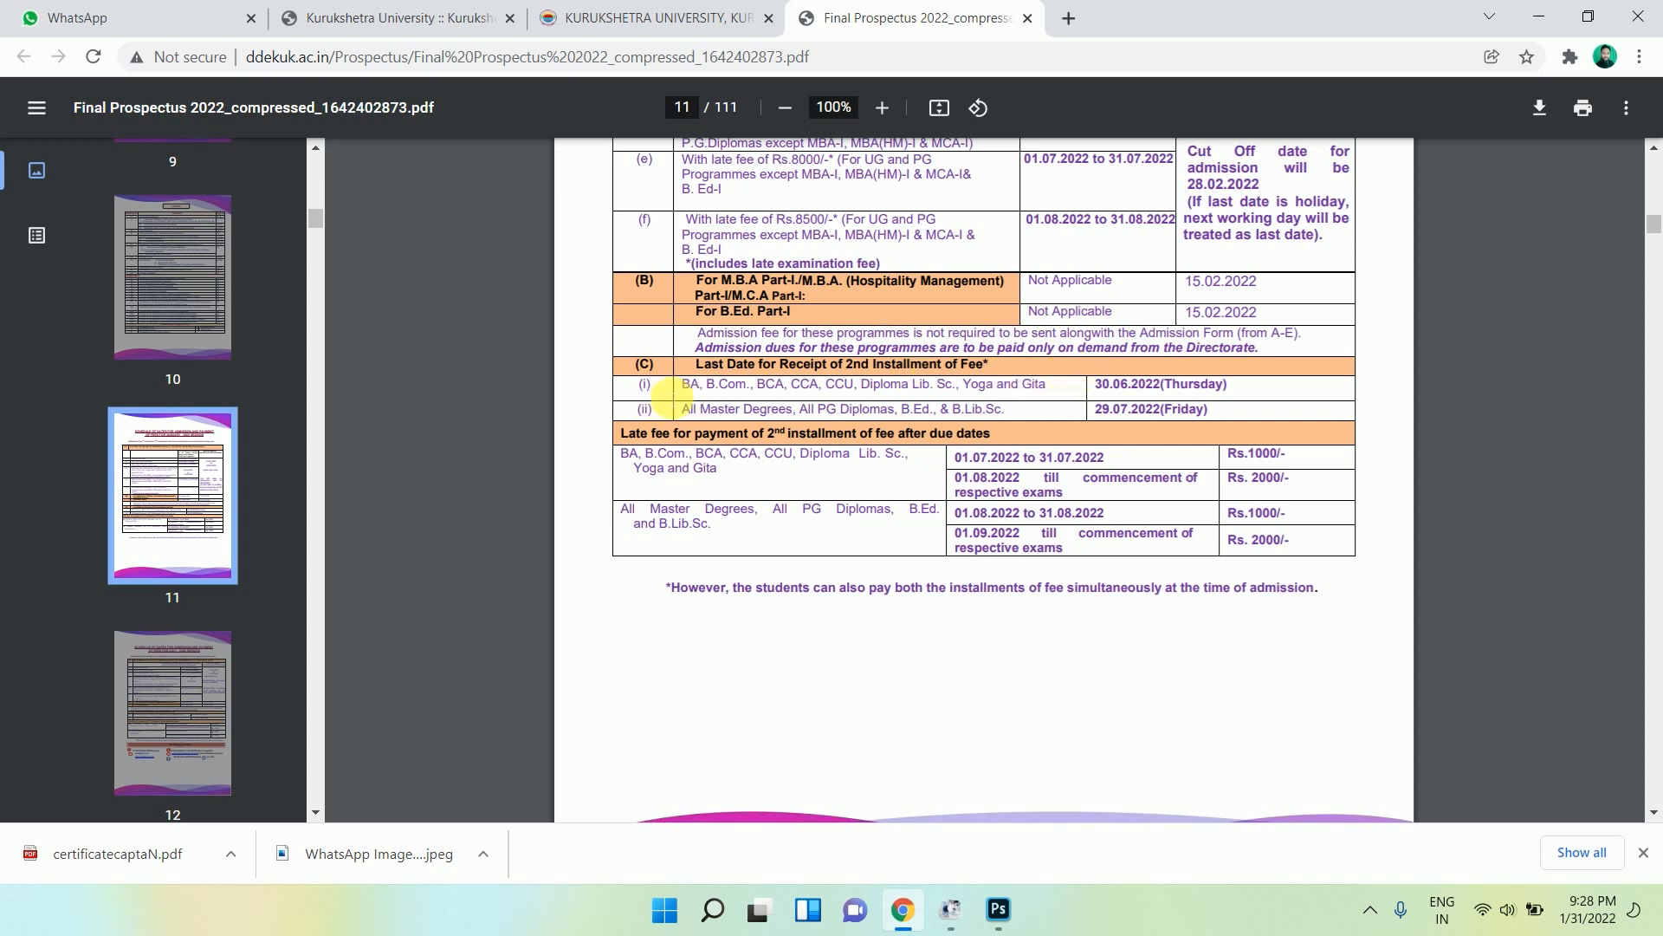
drag(687, 392, 1098, 394)
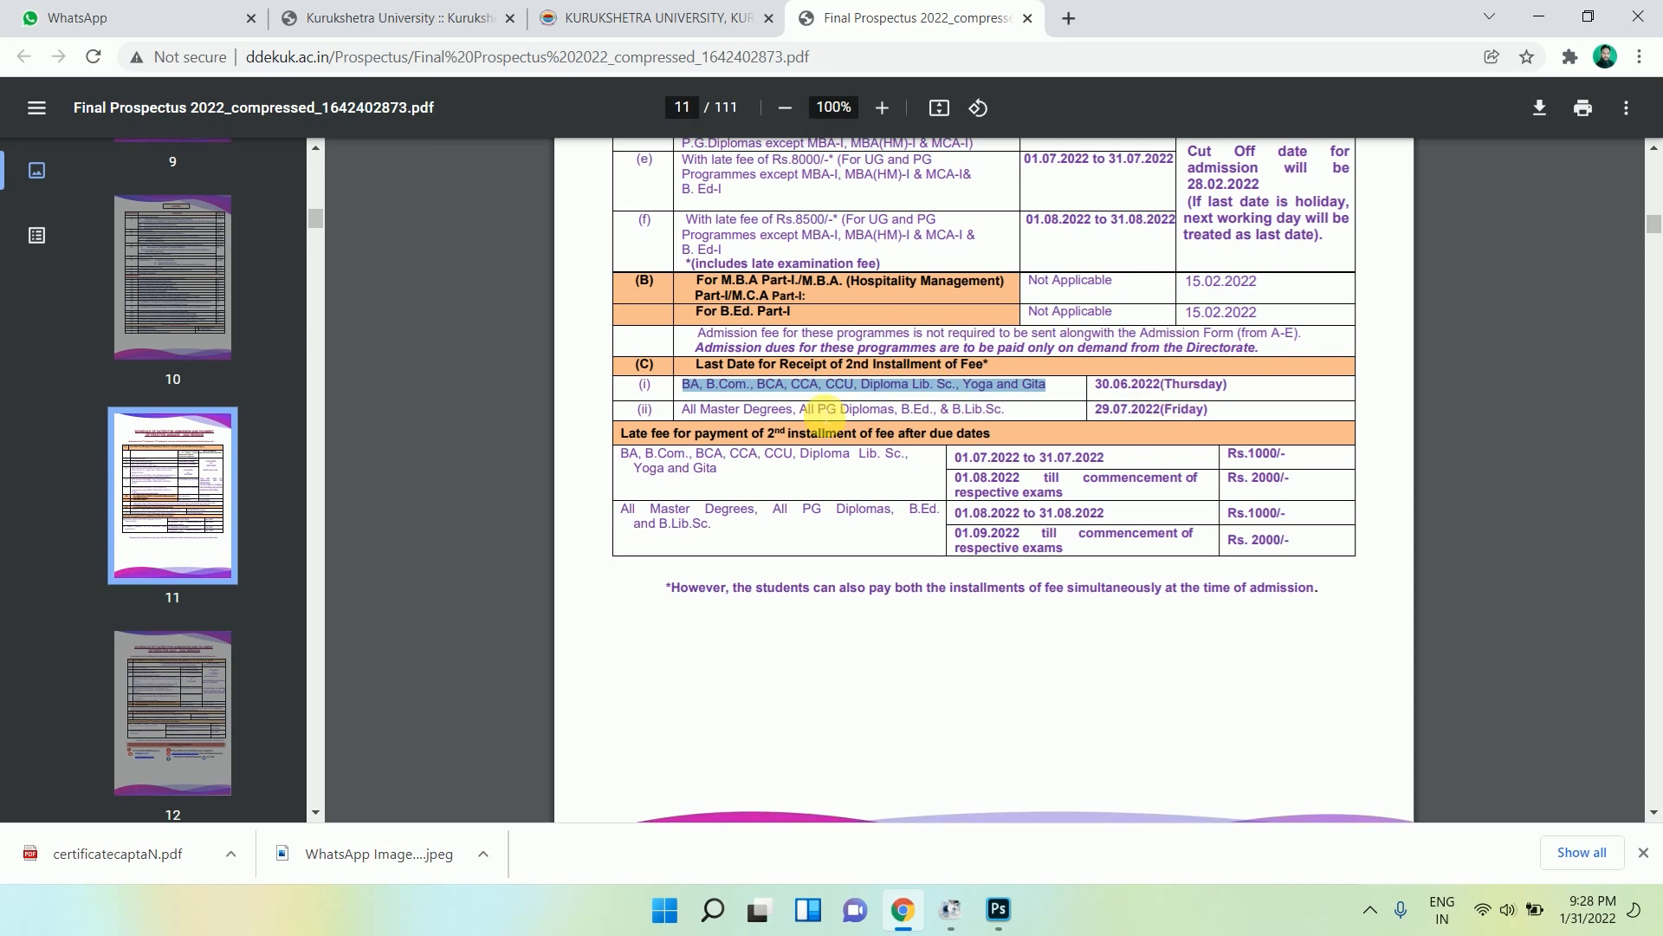
drag(713, 416, 1149, 429)
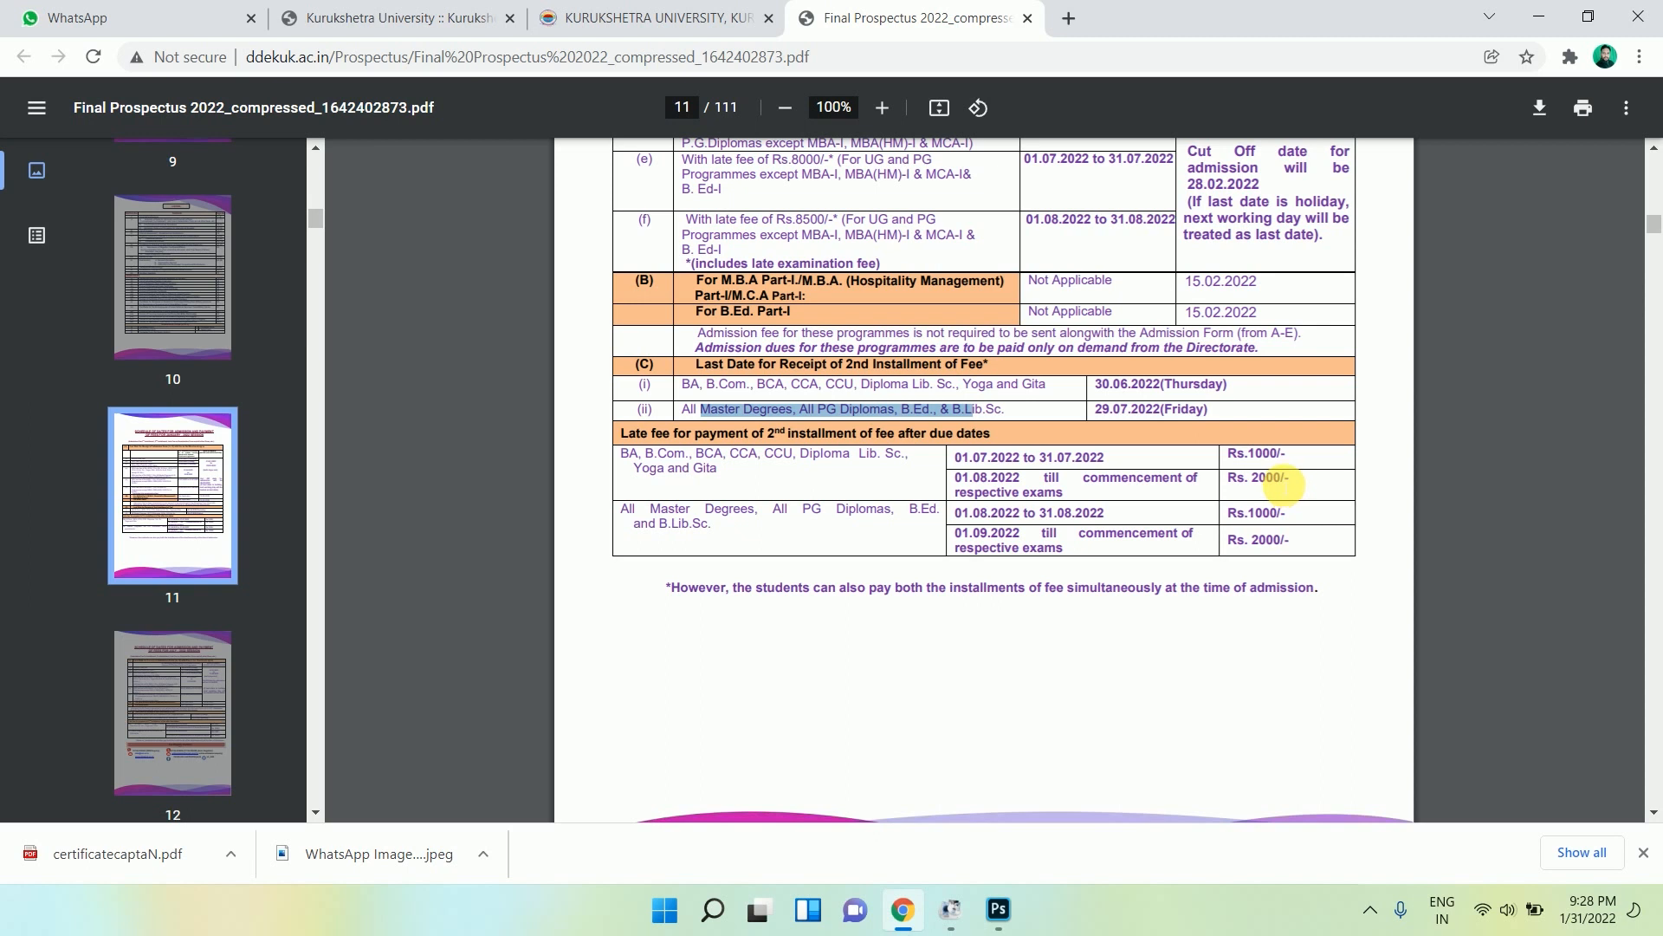
drag(630, 454, 780, 460)
drag(622, 509, 897, 520)
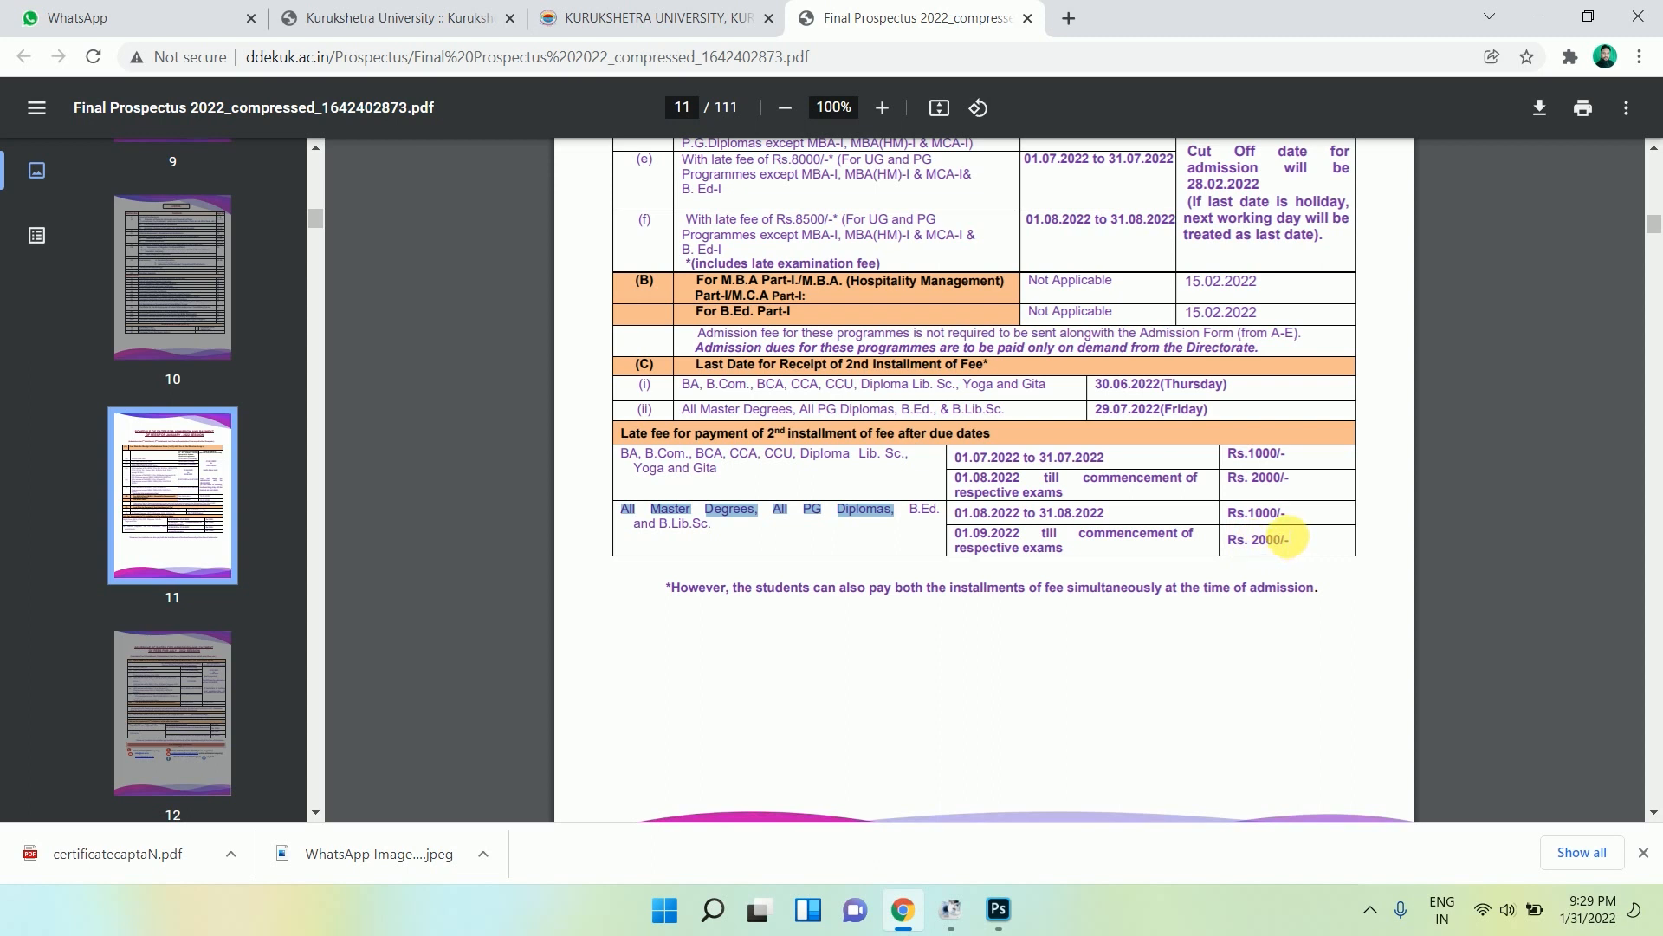
scroll(1247, 459, down, 3)
scroll(1217, 411, up, 6)
scroll(1217, 412, up, 2)
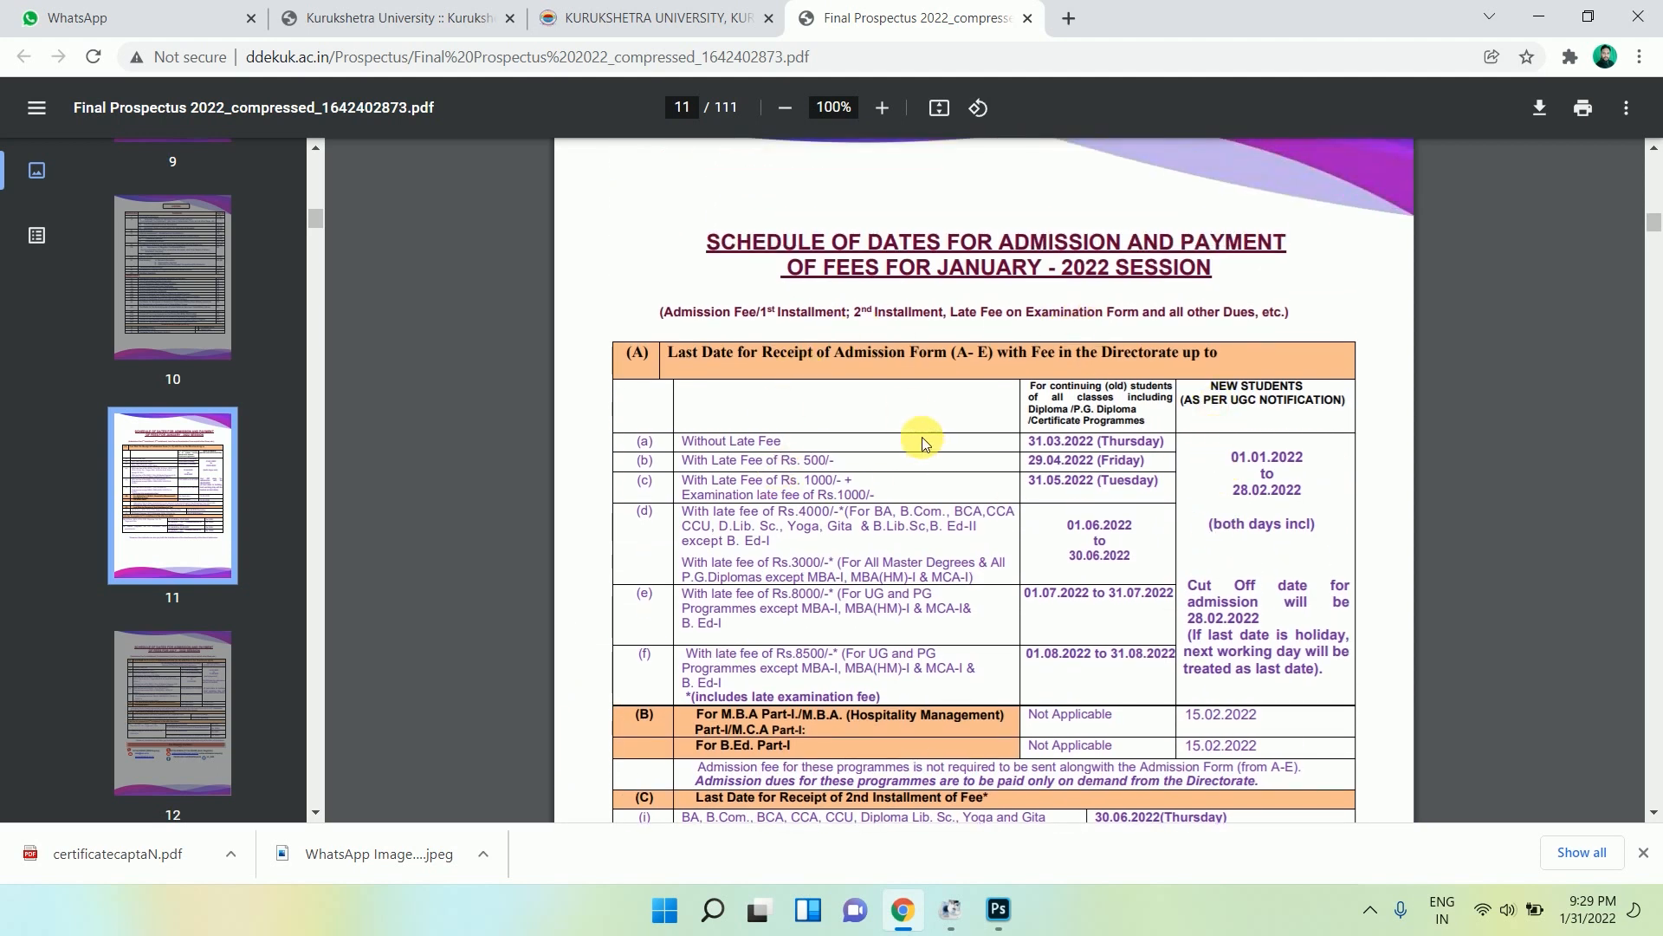
scroll(921, 443, down, 1)
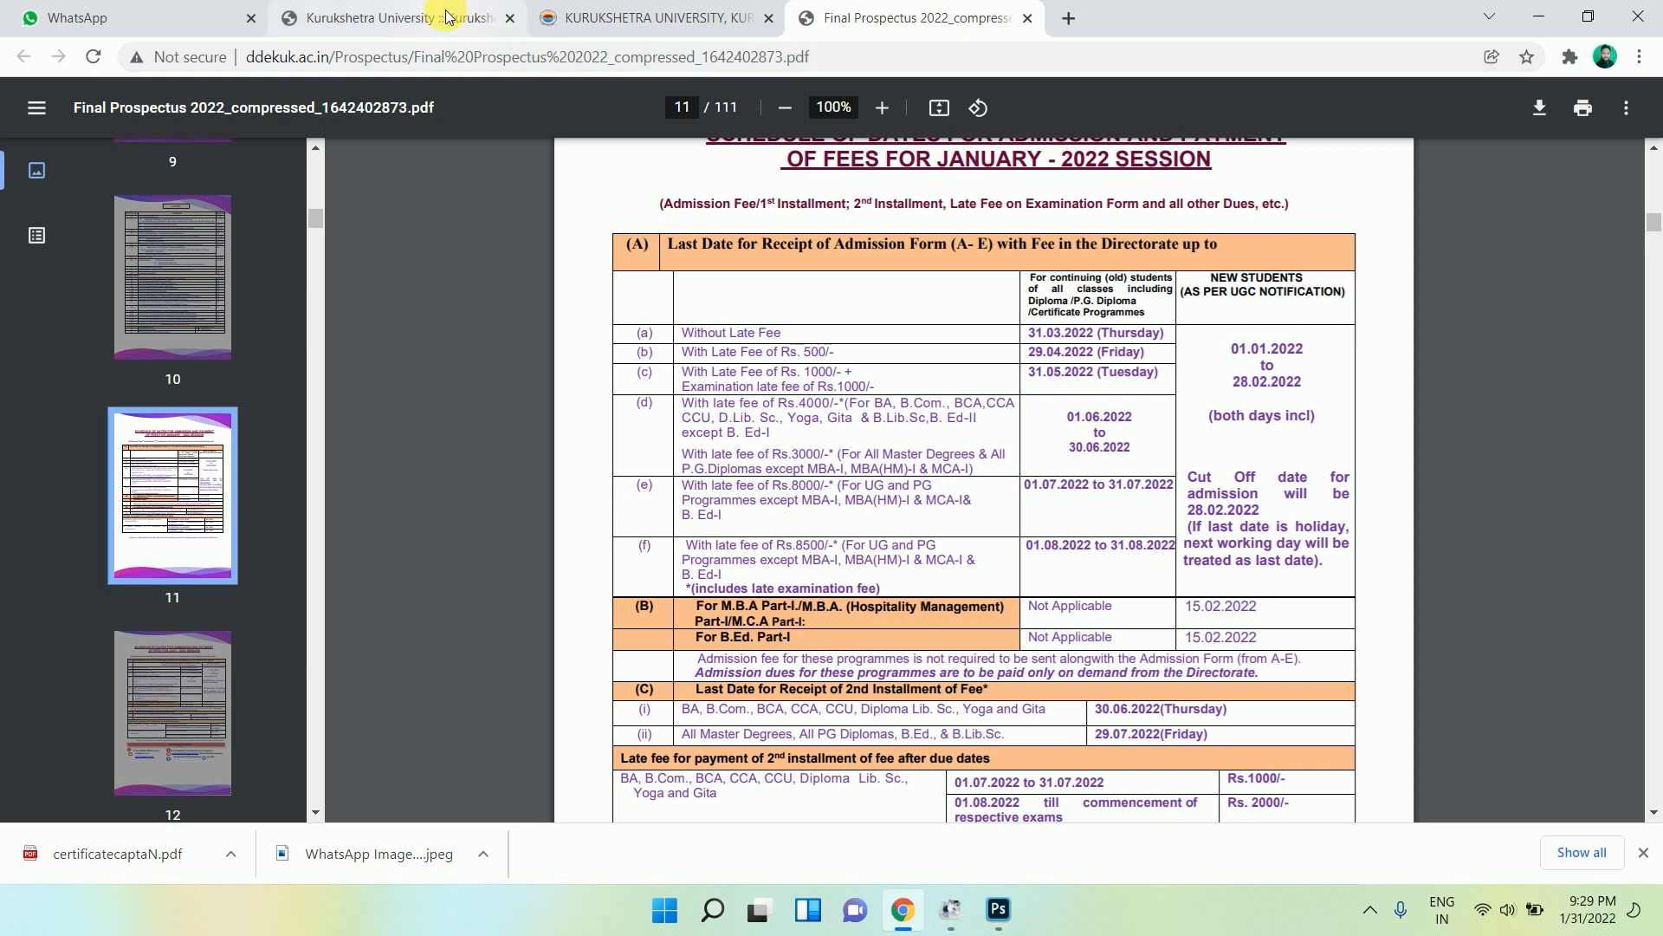
Return to the Kurukshetra University page and locate the Distance Education quick link and the KUK Distance Education Information link.
click(416, 18)
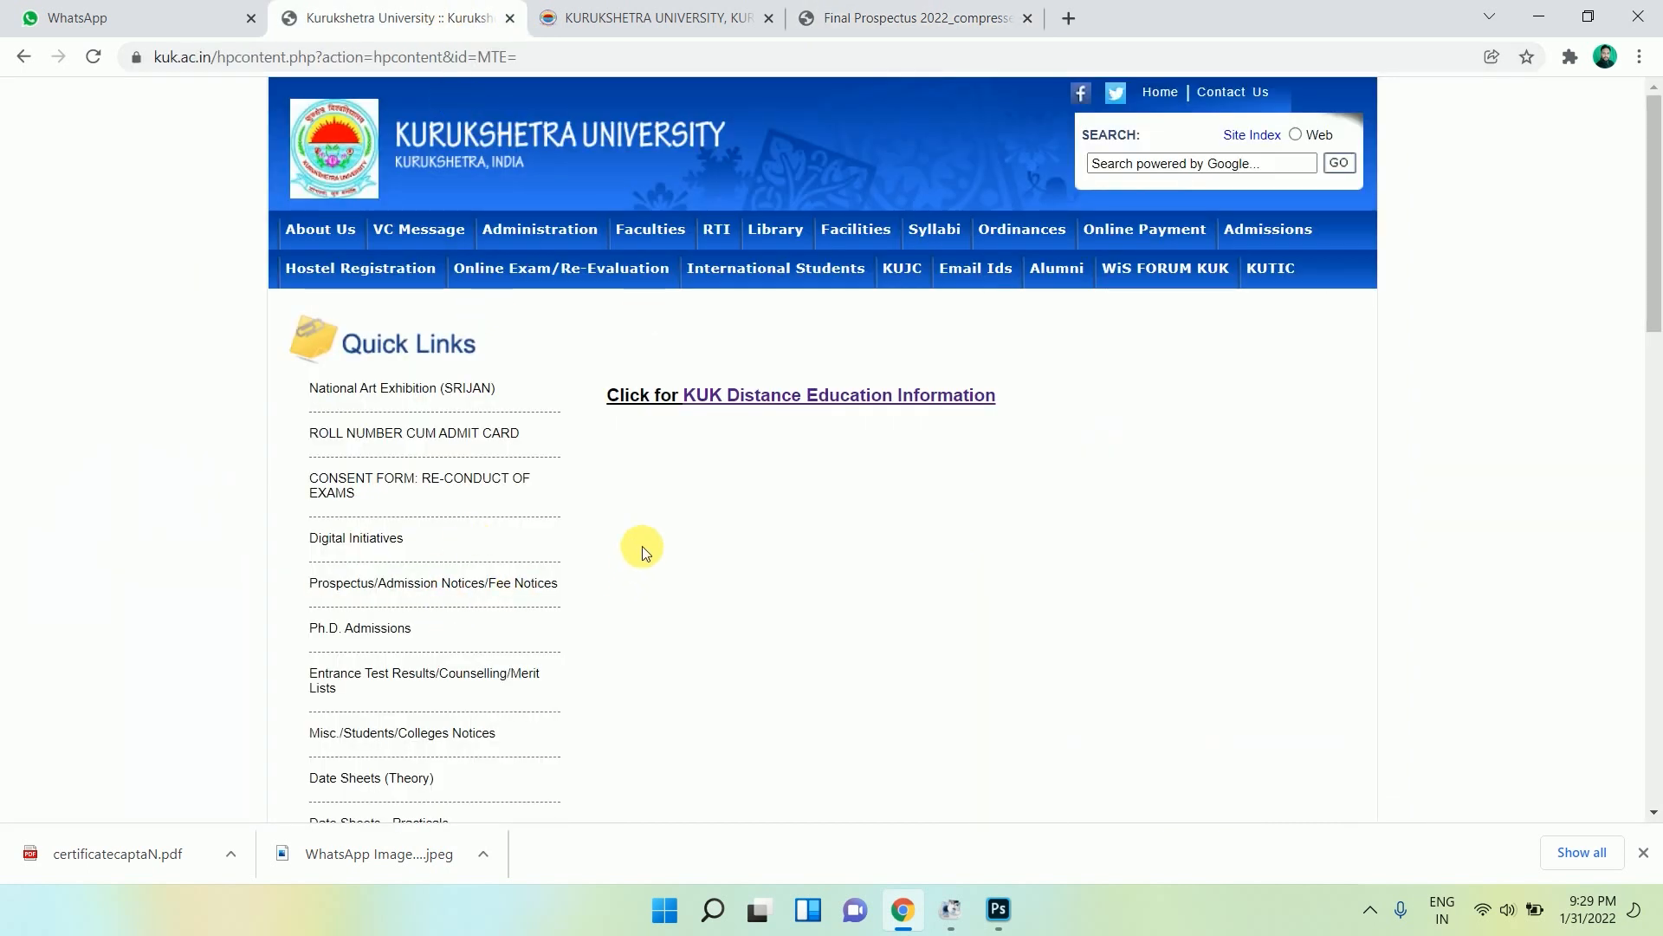
scroll(571, 456, down, 7)
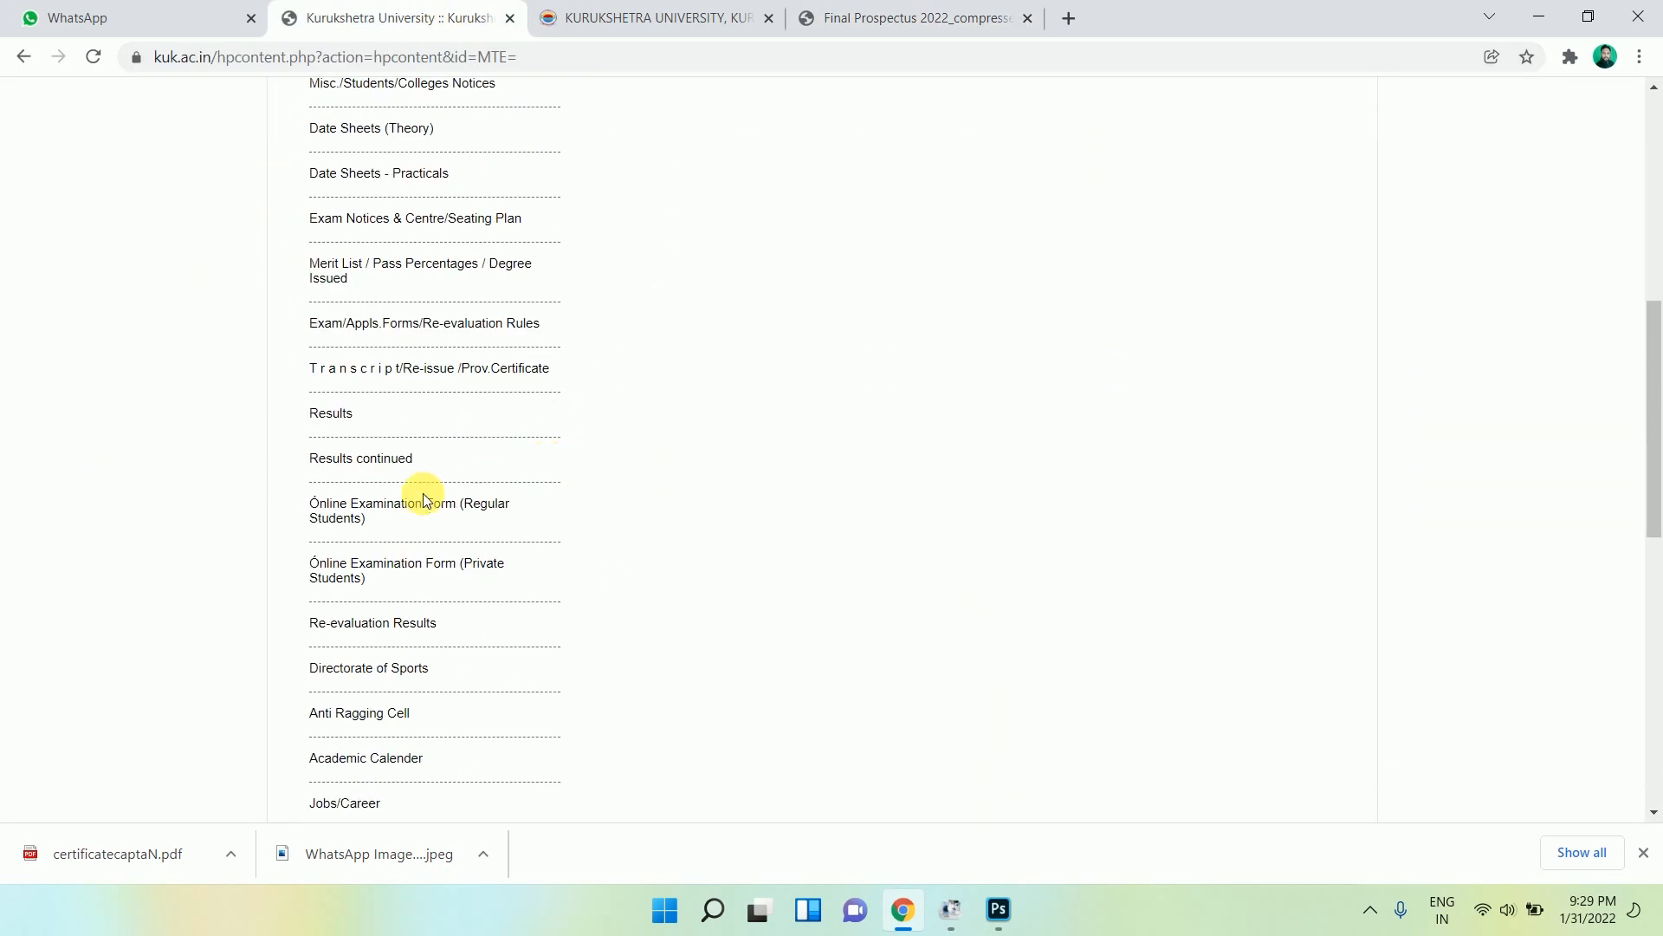
scroll(339, 530, down, 1)
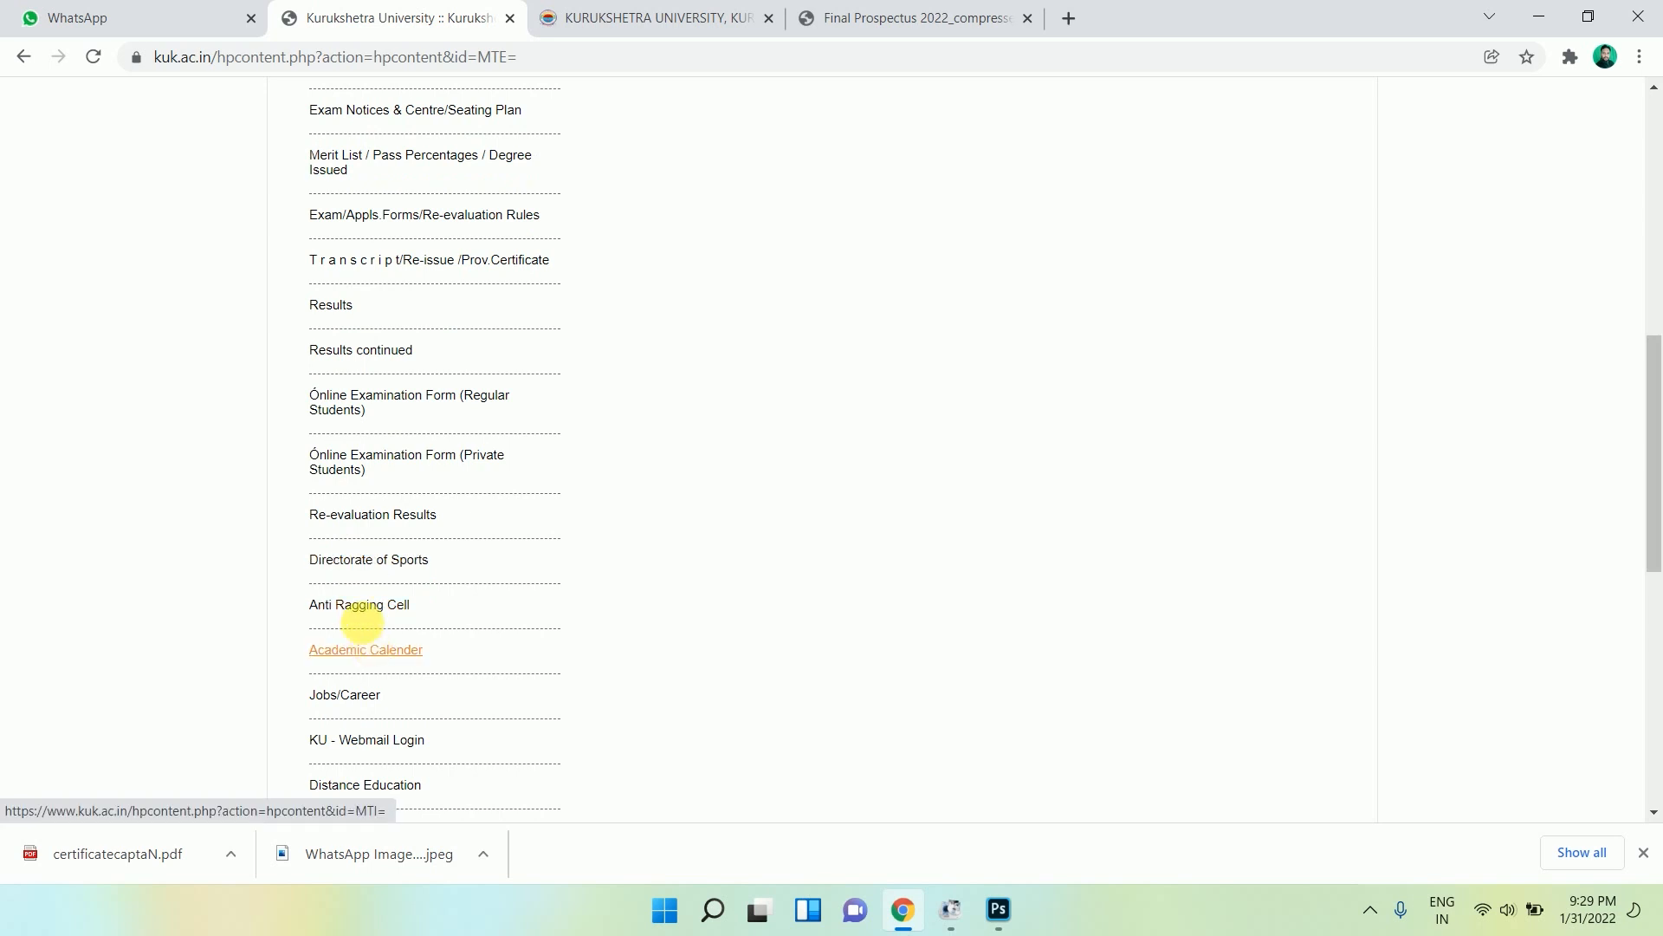
scroll(388, 490, down, 2)
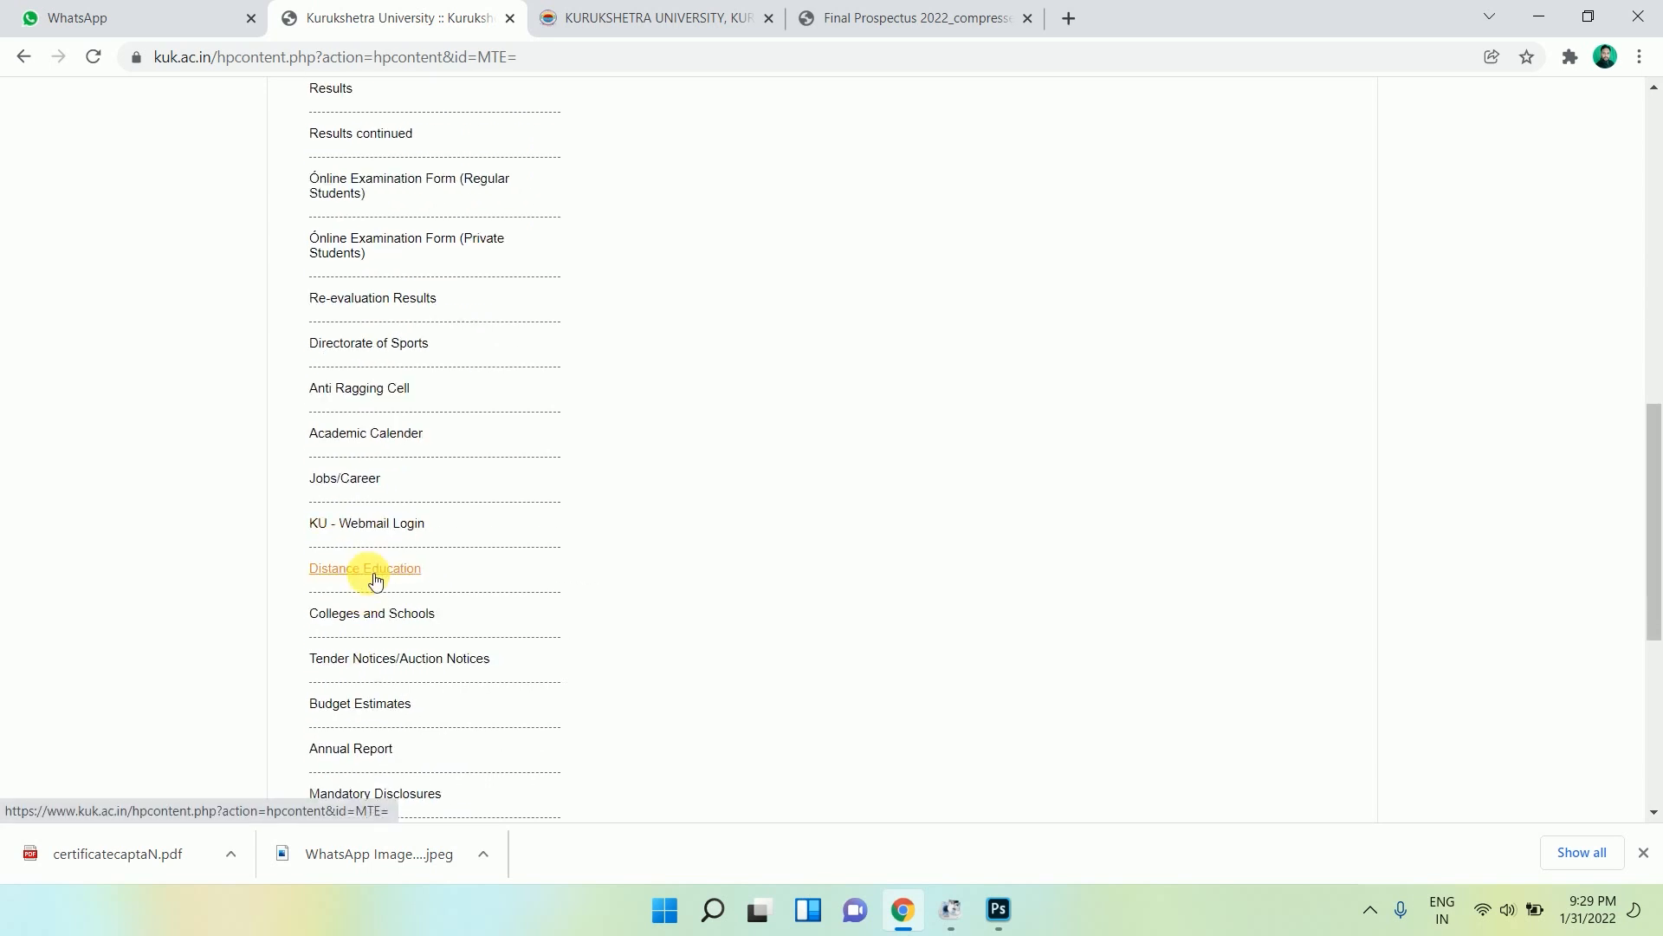
scroll(778, 490, up, 10)
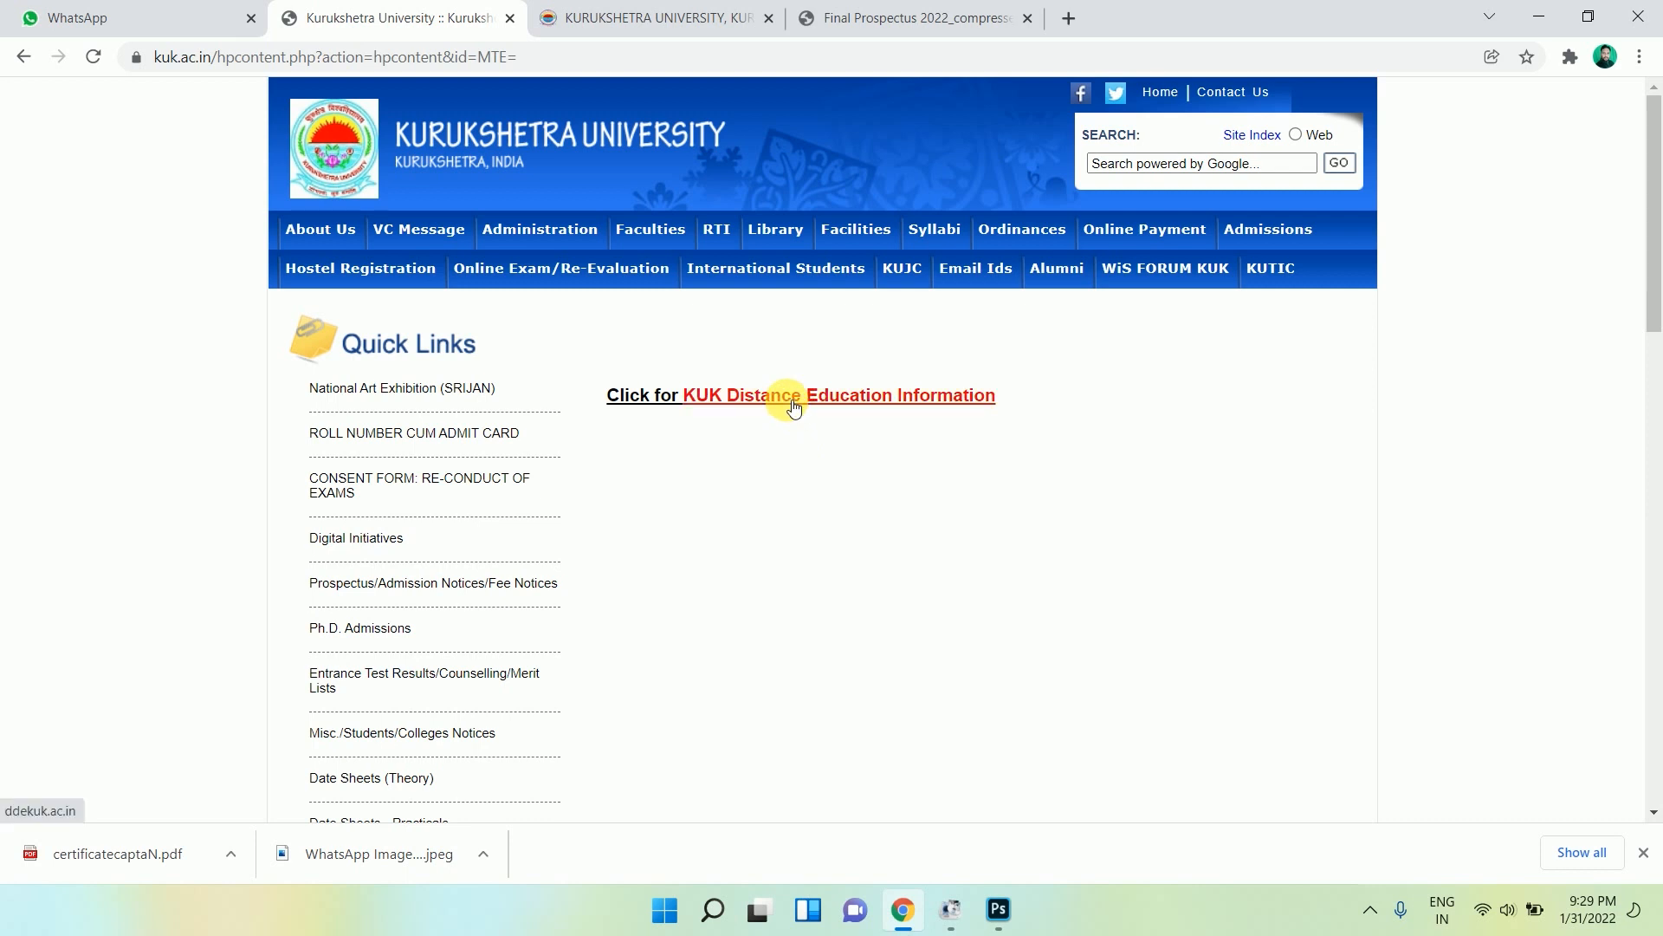
Allow pop-ups for the university site and open the KUK Distance Education Information link.
click(795, 407)
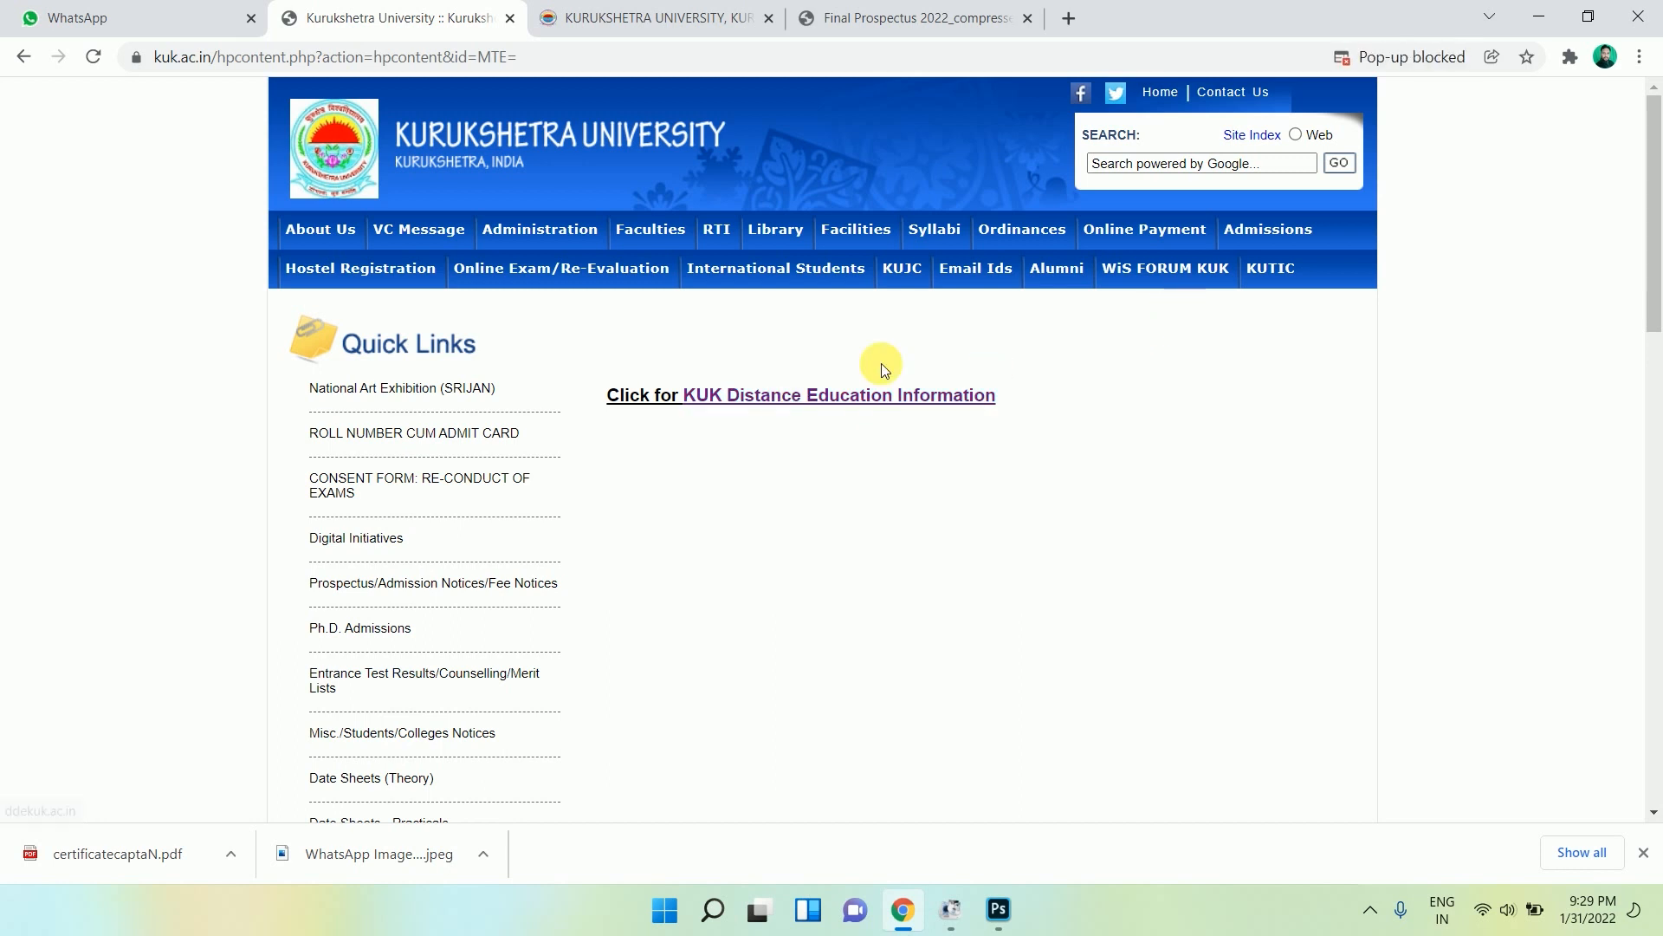
click(1412, 57)
click(1225, 162)
click(1487, 252)
click(890, 399)
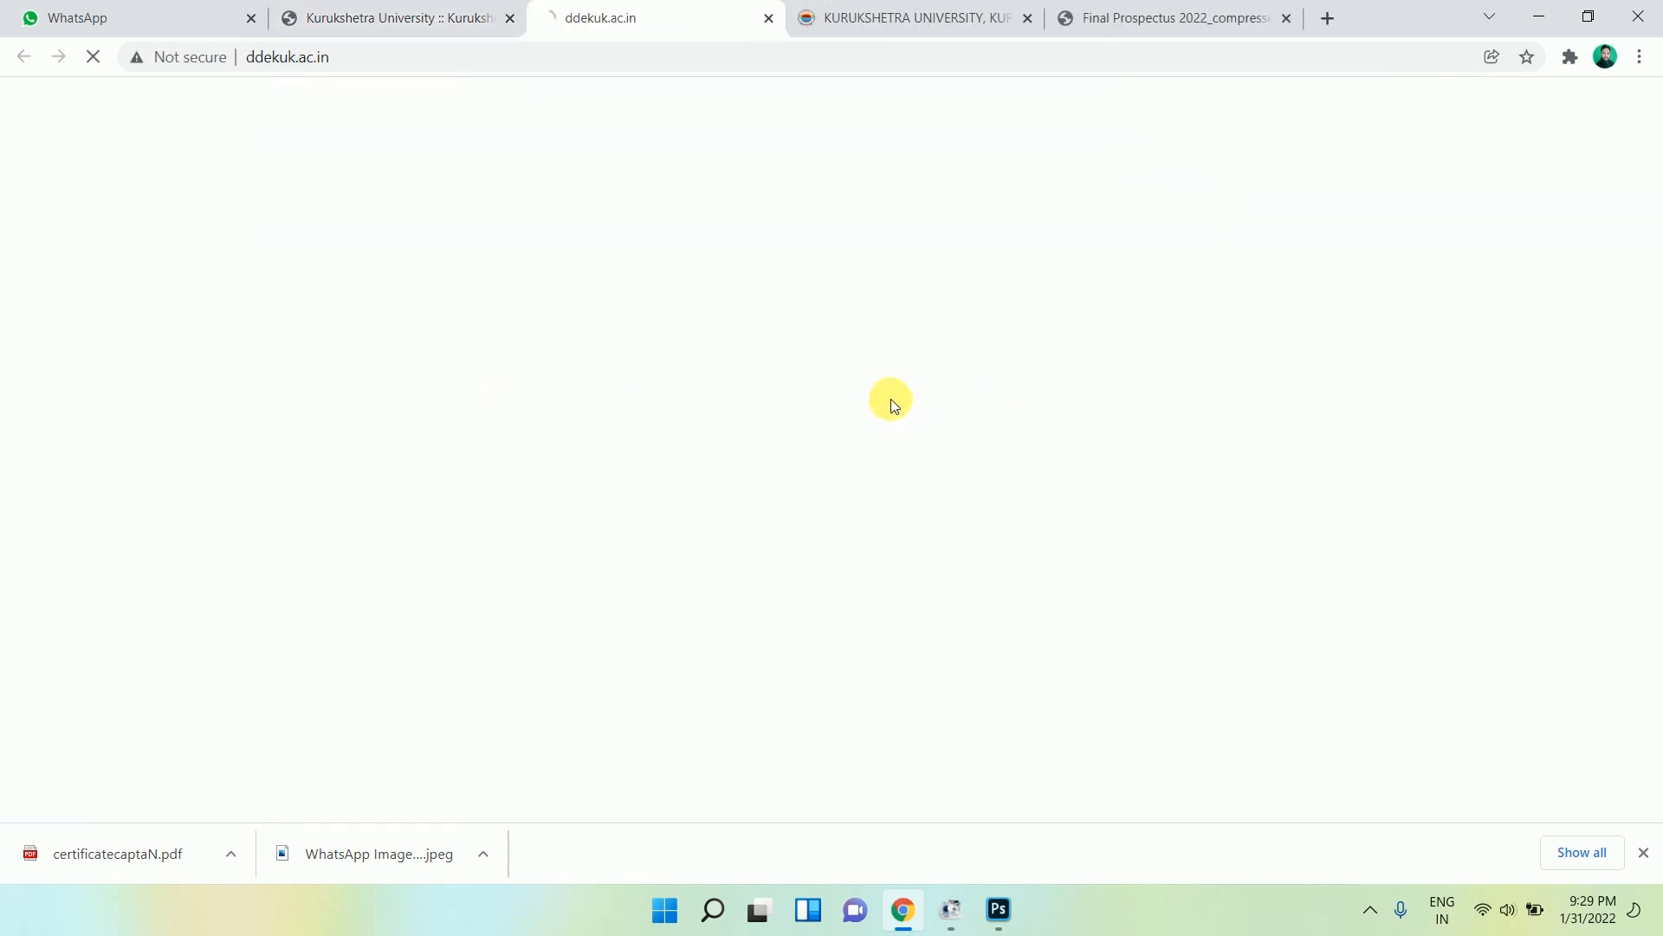
Open the Admission portal from the Student Domain list and go to its Student Registration form.
scroll(596, 376, down, 5)
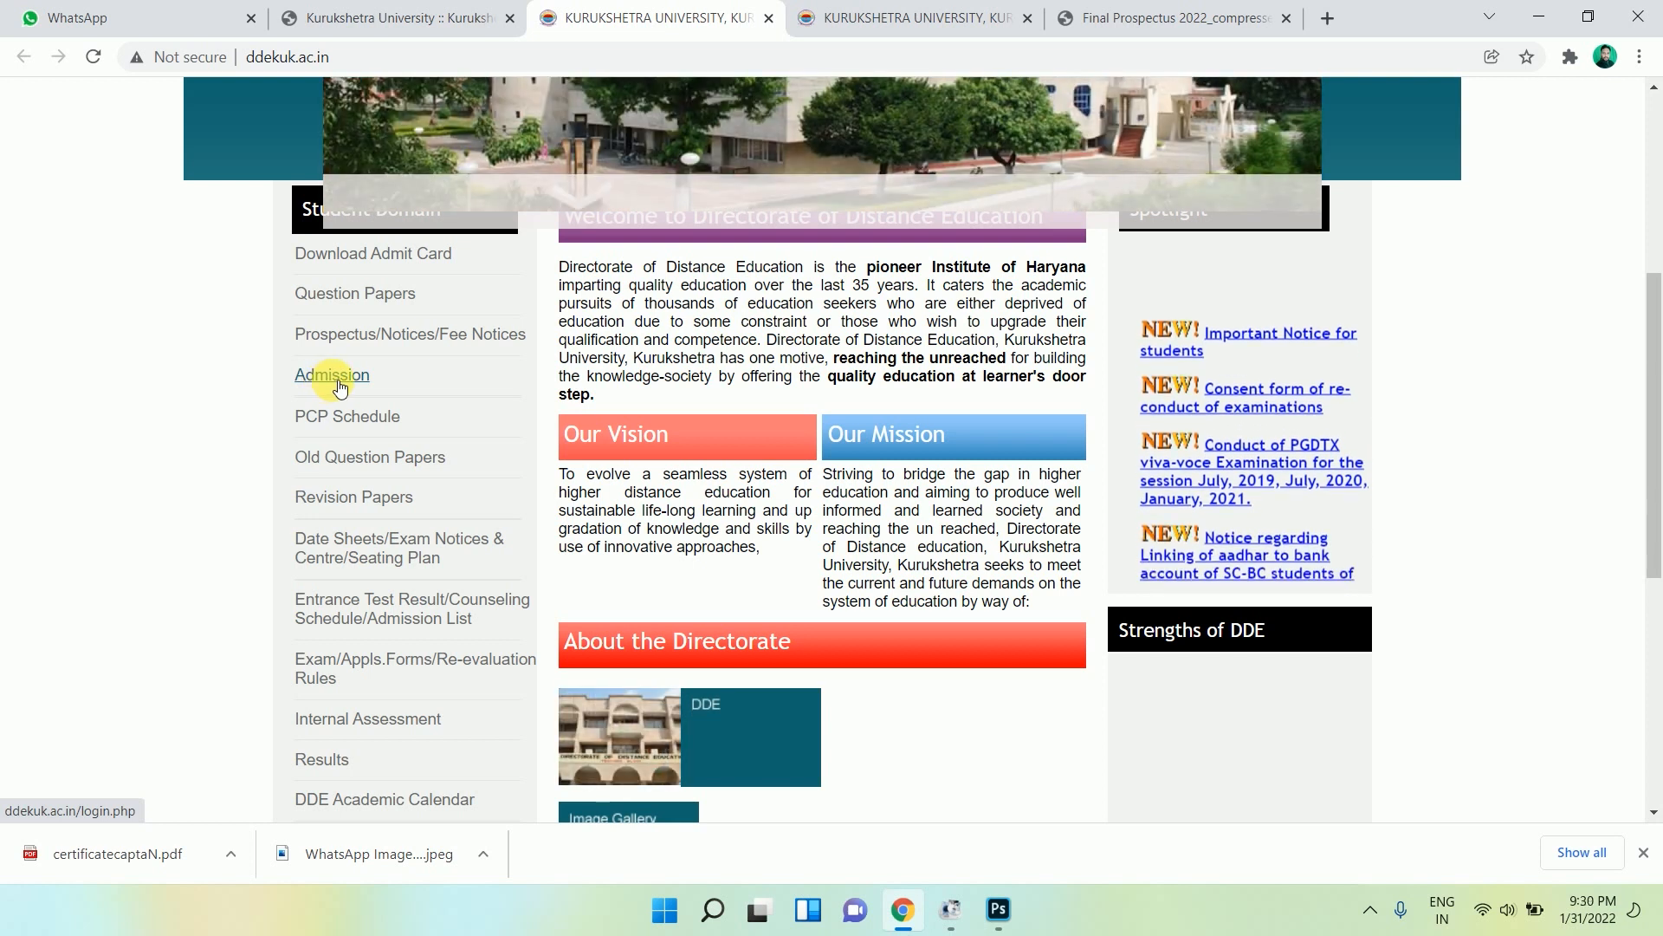
click(336, 381)
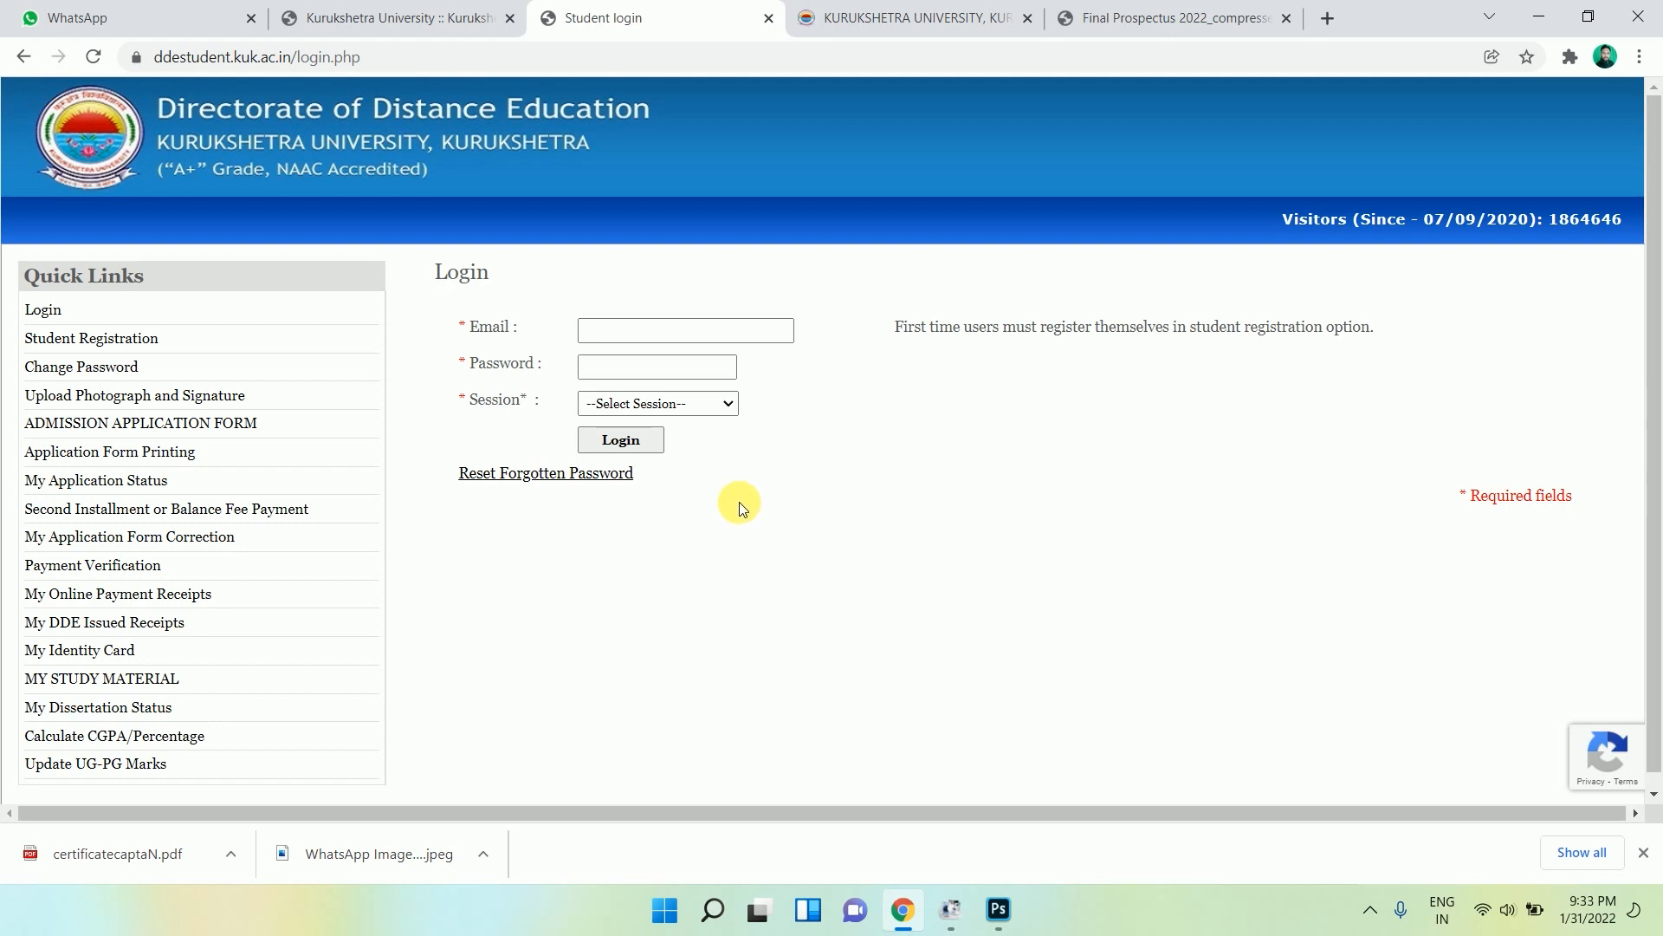
click(96, 340)
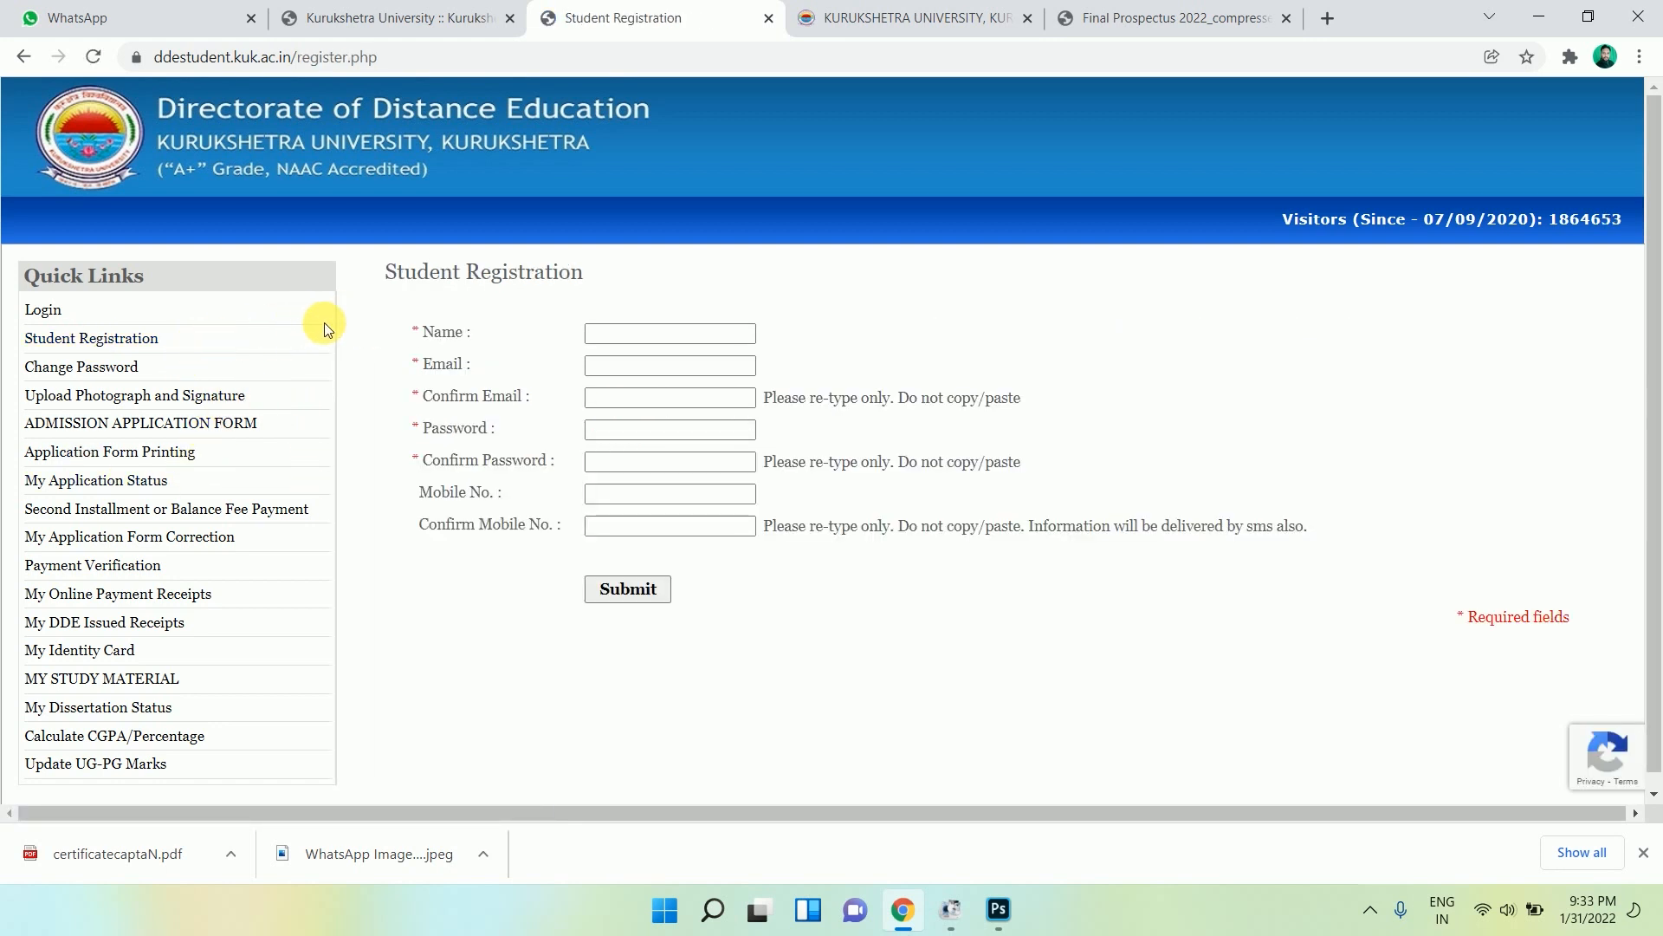
Examine the registration form's name, email, password and mobile number fields, including the confirmation fields.
drag(431, 330, 494, 491)
click(476, 581)
click(605, 335)
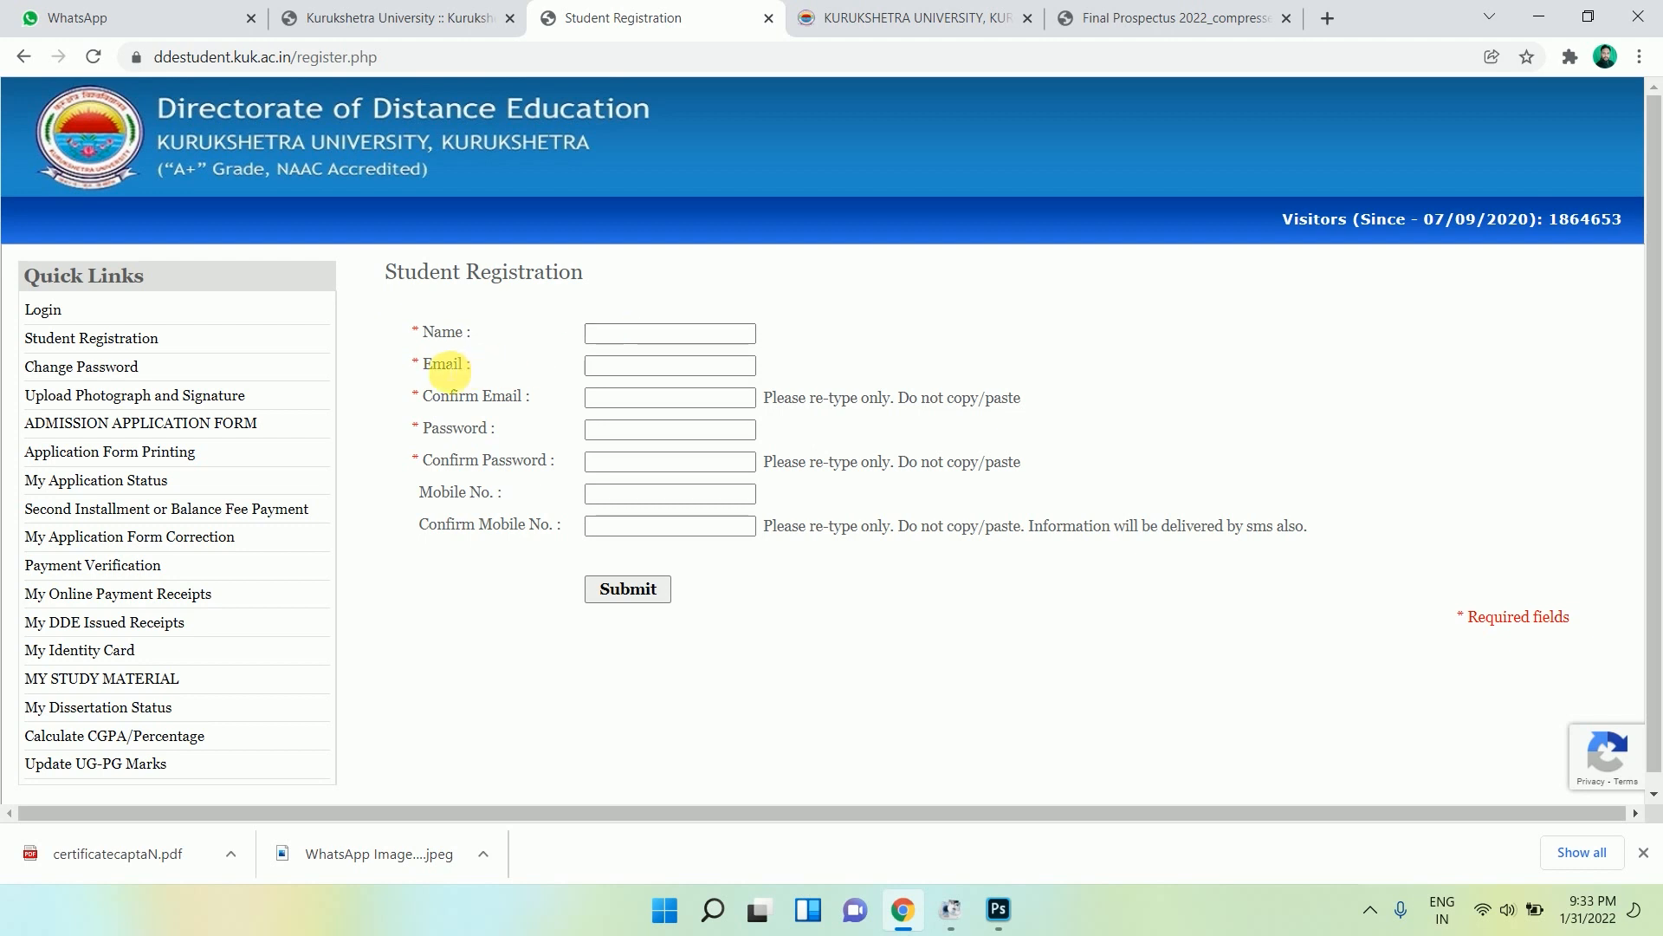
click(631, 371)
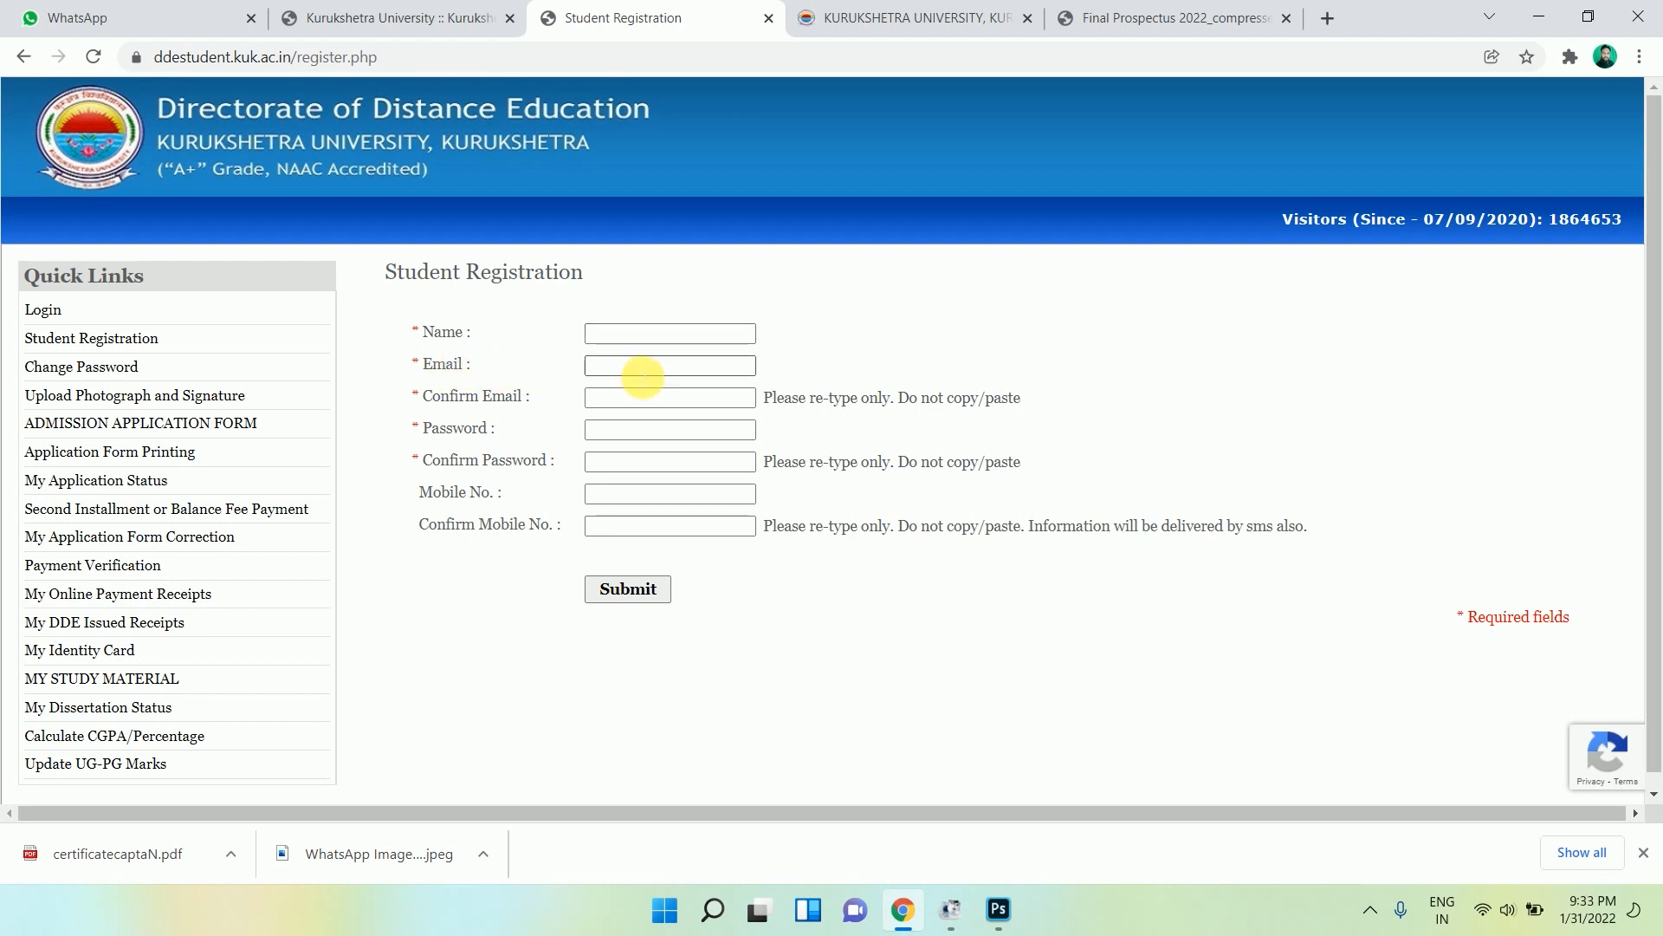
click(613, 405)
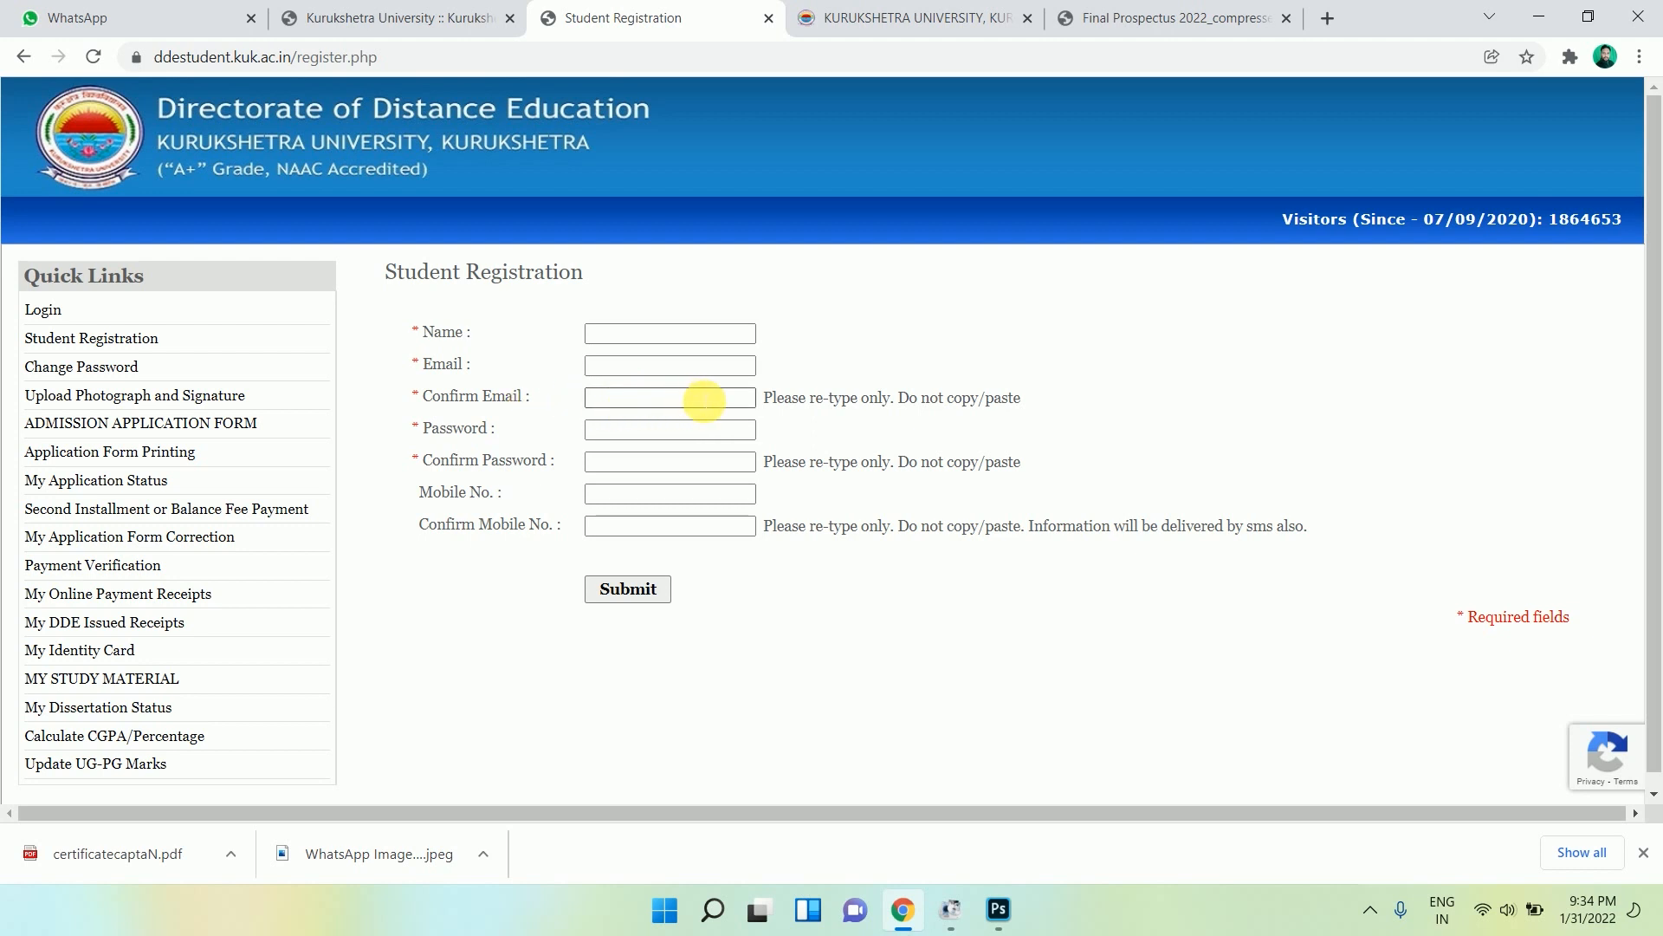
click(600, 430)
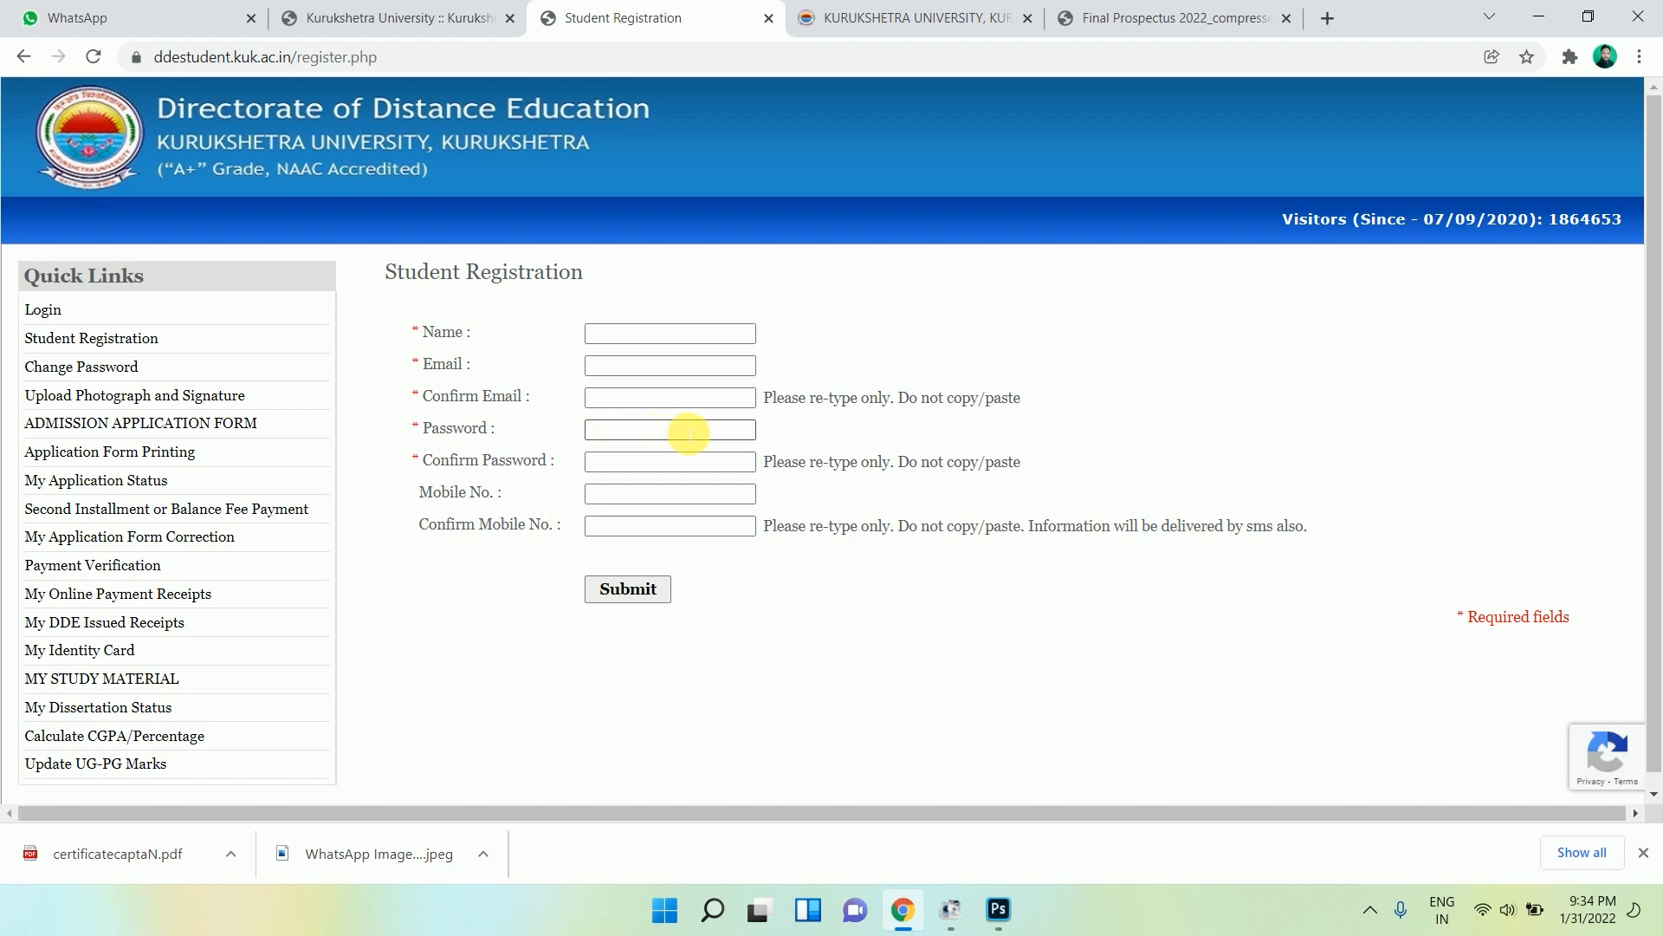
click(605, 462)
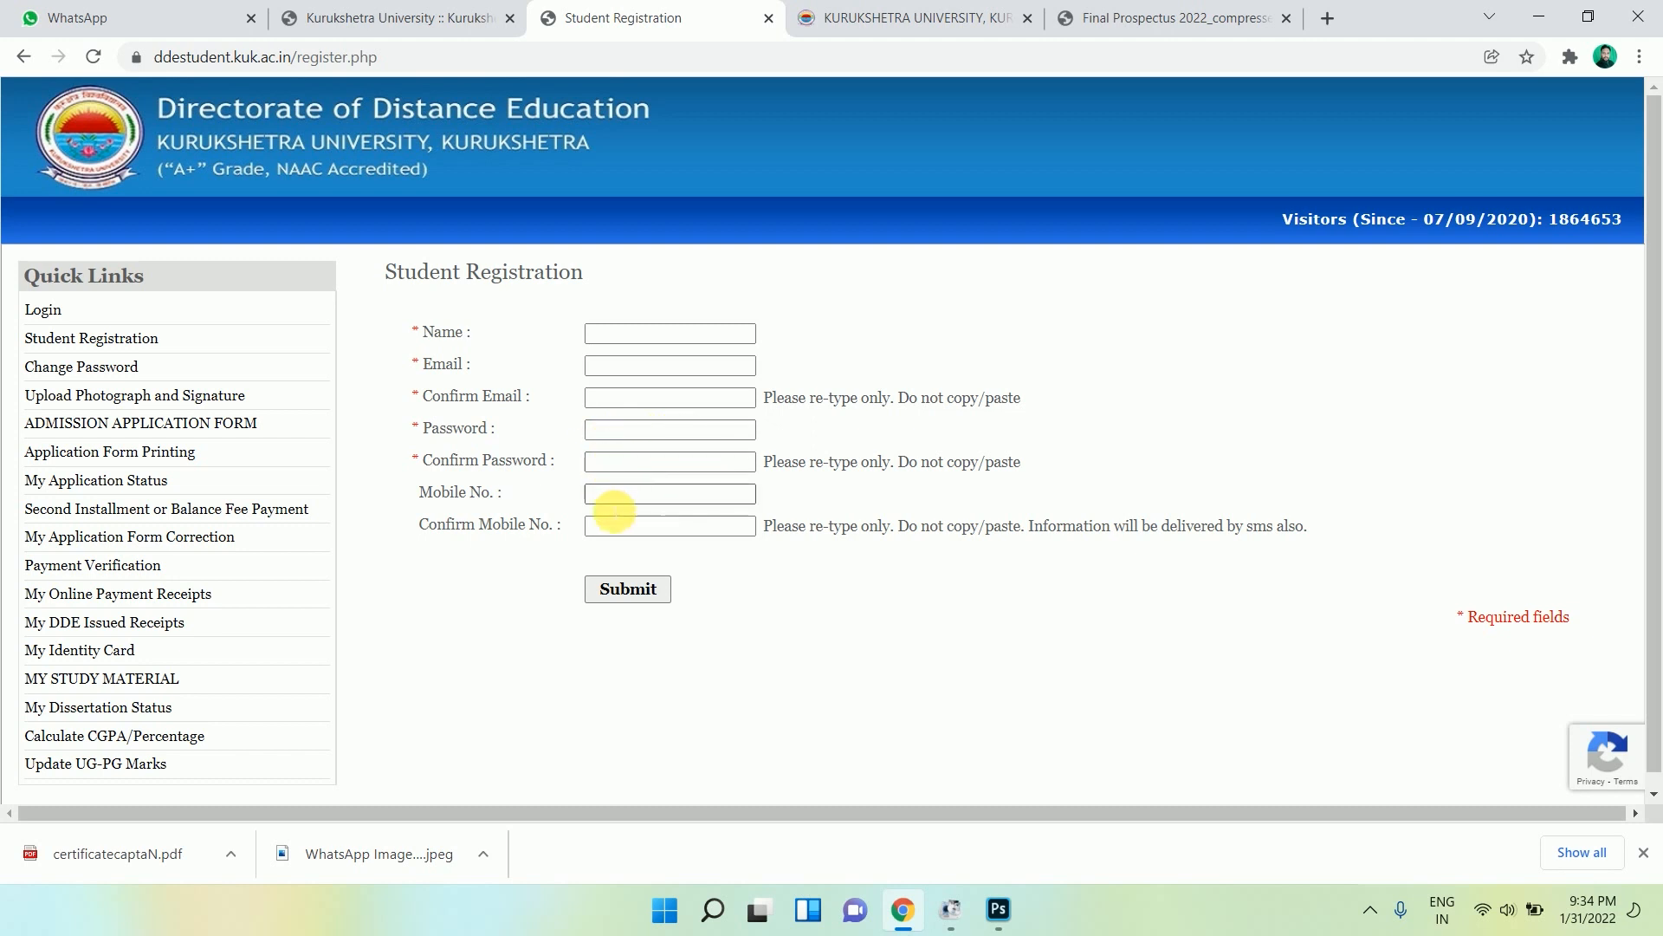
click(699, 500)
click(607, 527)
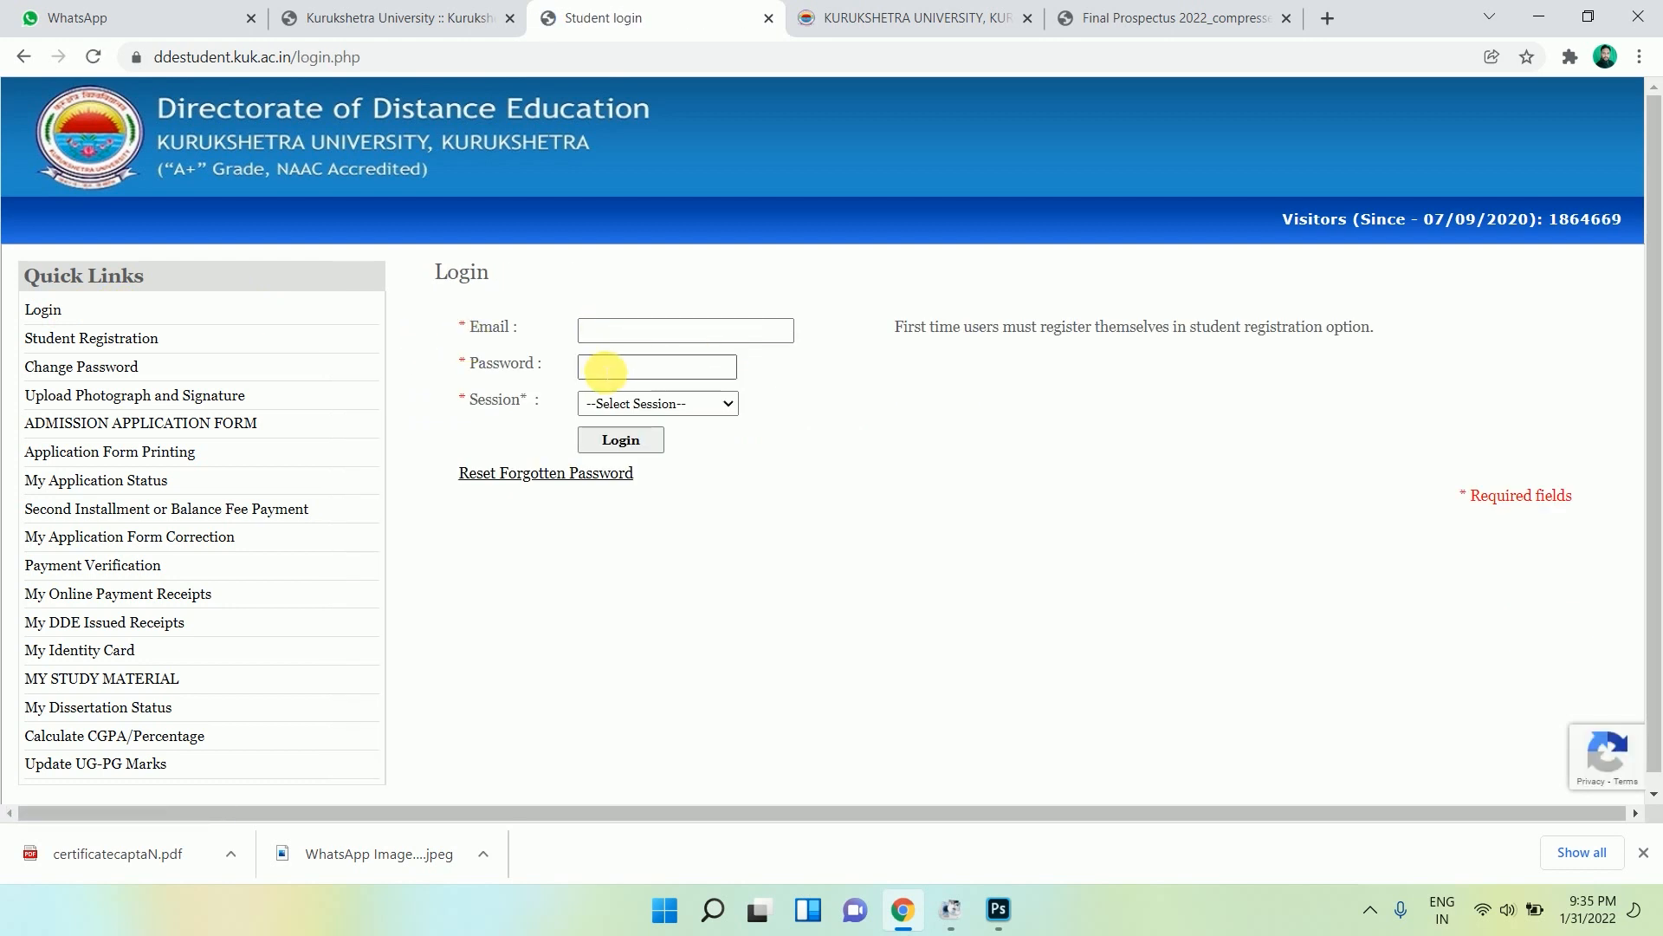
Choose Session January-2022 on the login form and log in to the student account.
click(702, 408)
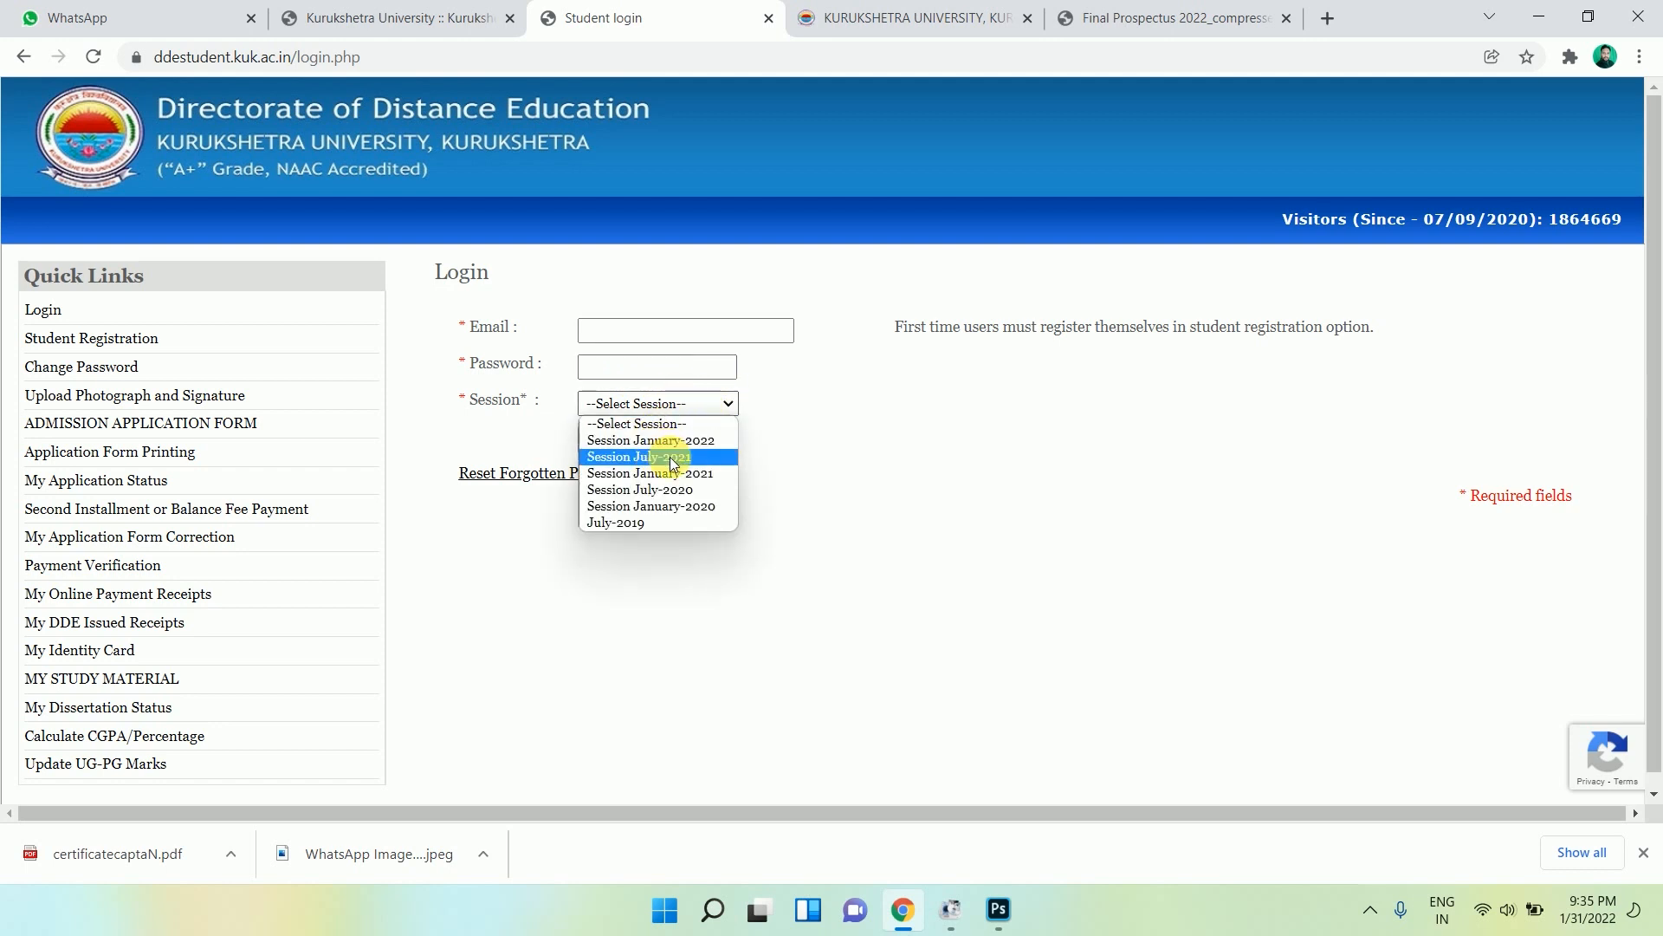
click(715, 441)
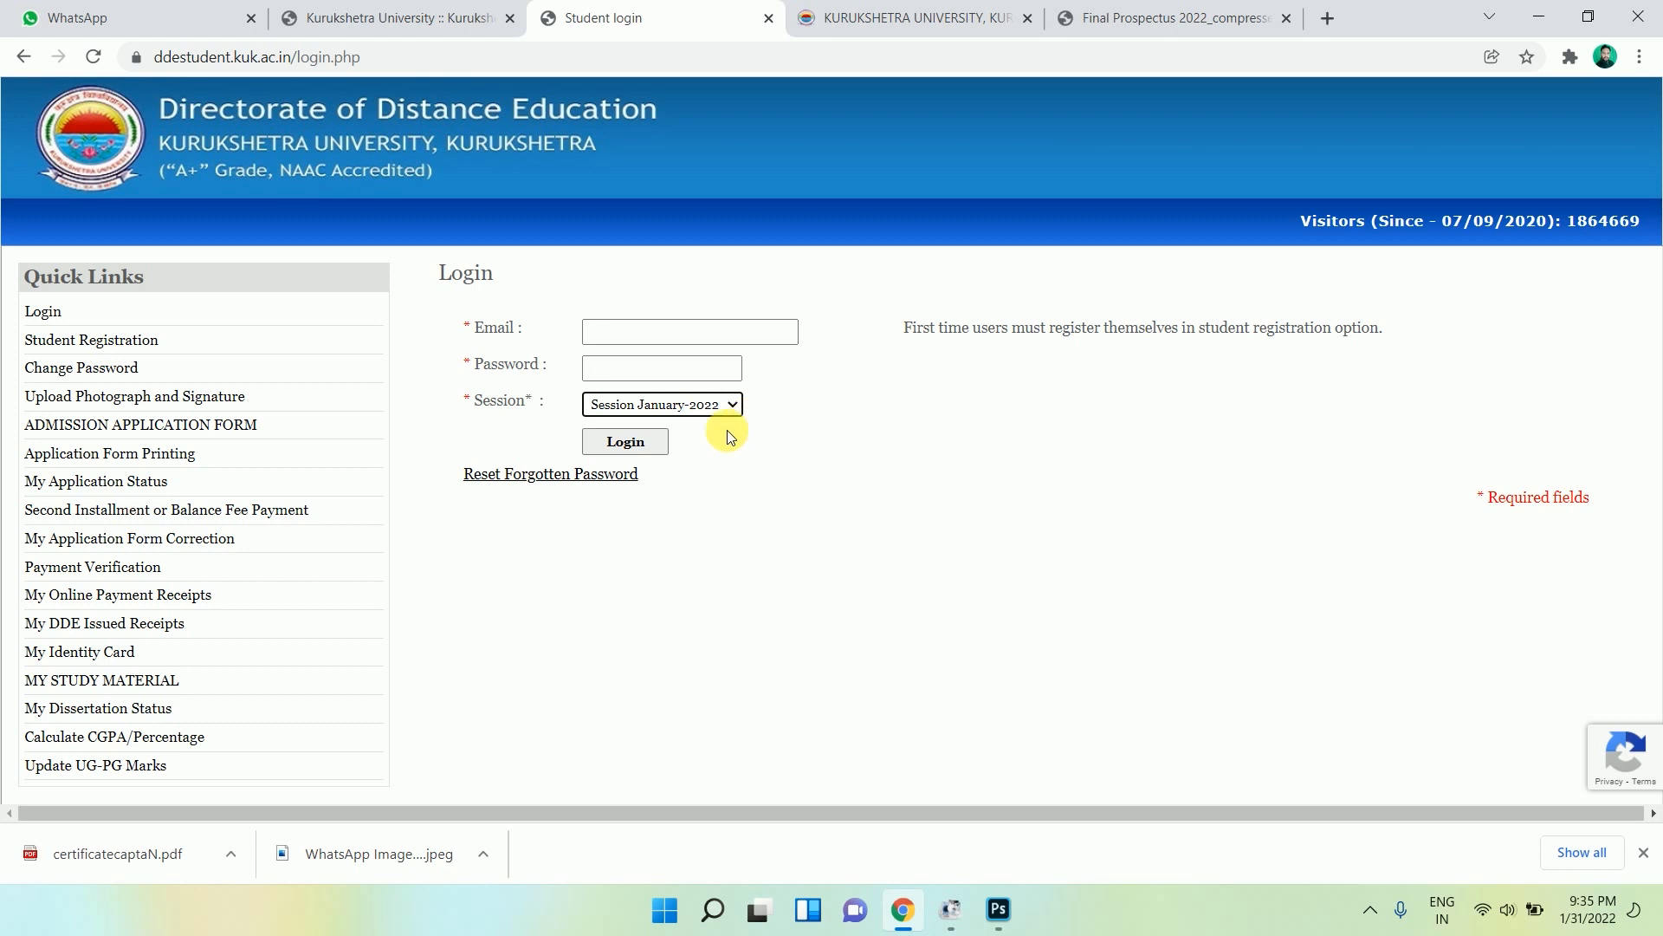
click(632, 444)
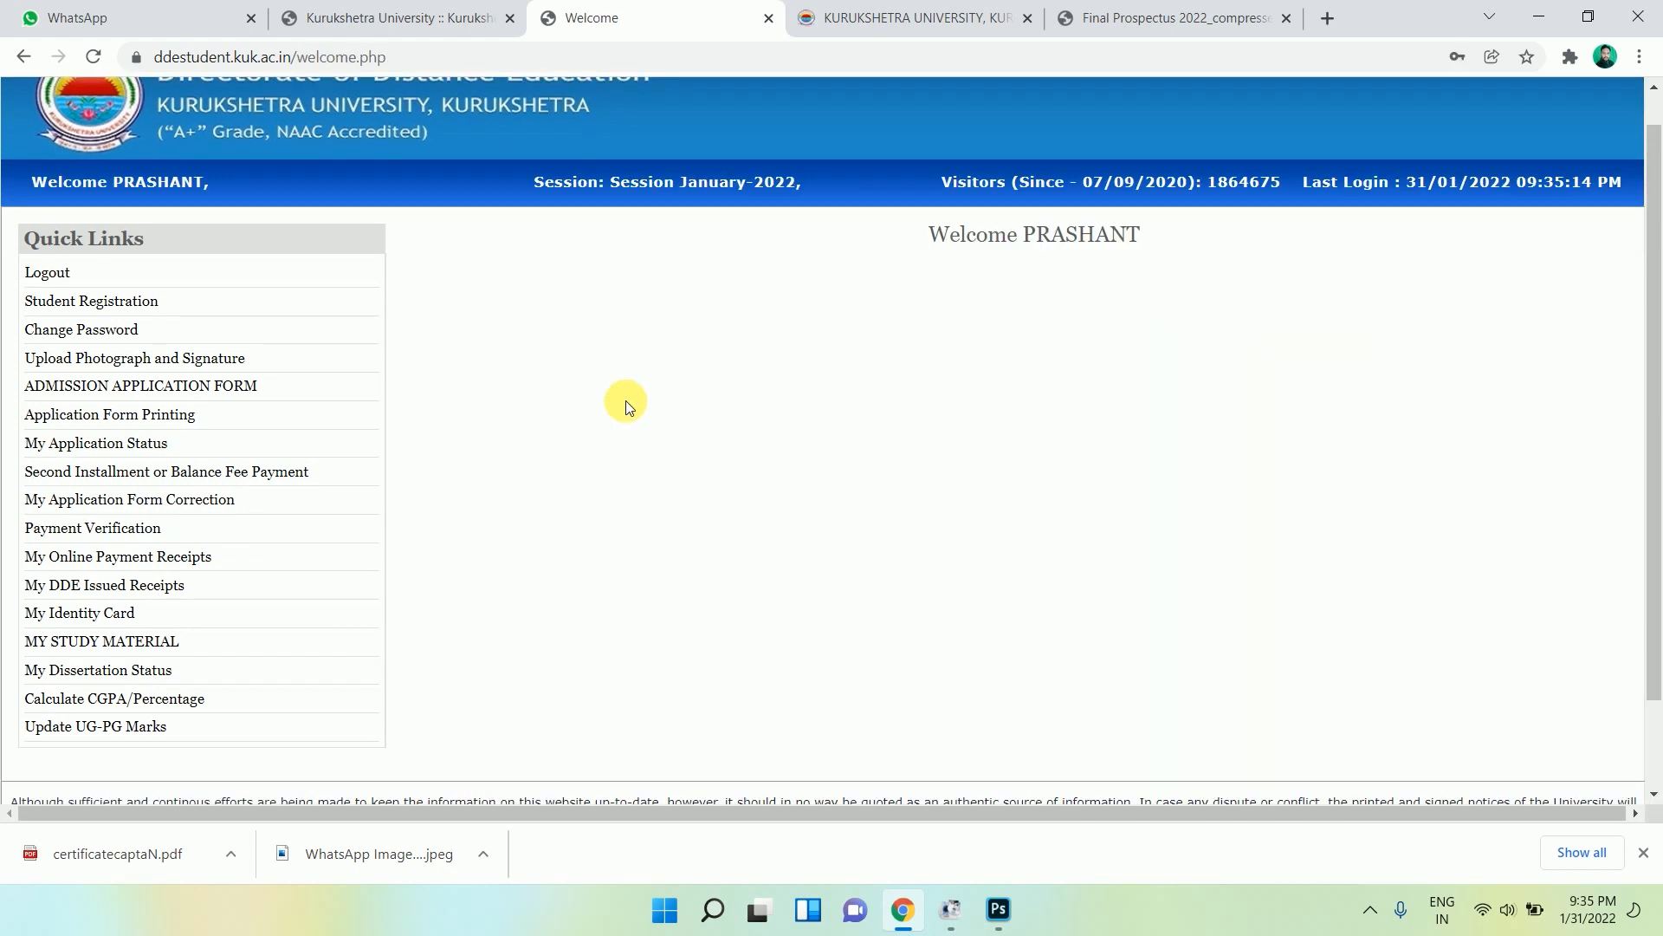
Open the Admission Application Form and go to its Personal Information section.
drag(920, 238, 1204, 218)
click(1199, 310)
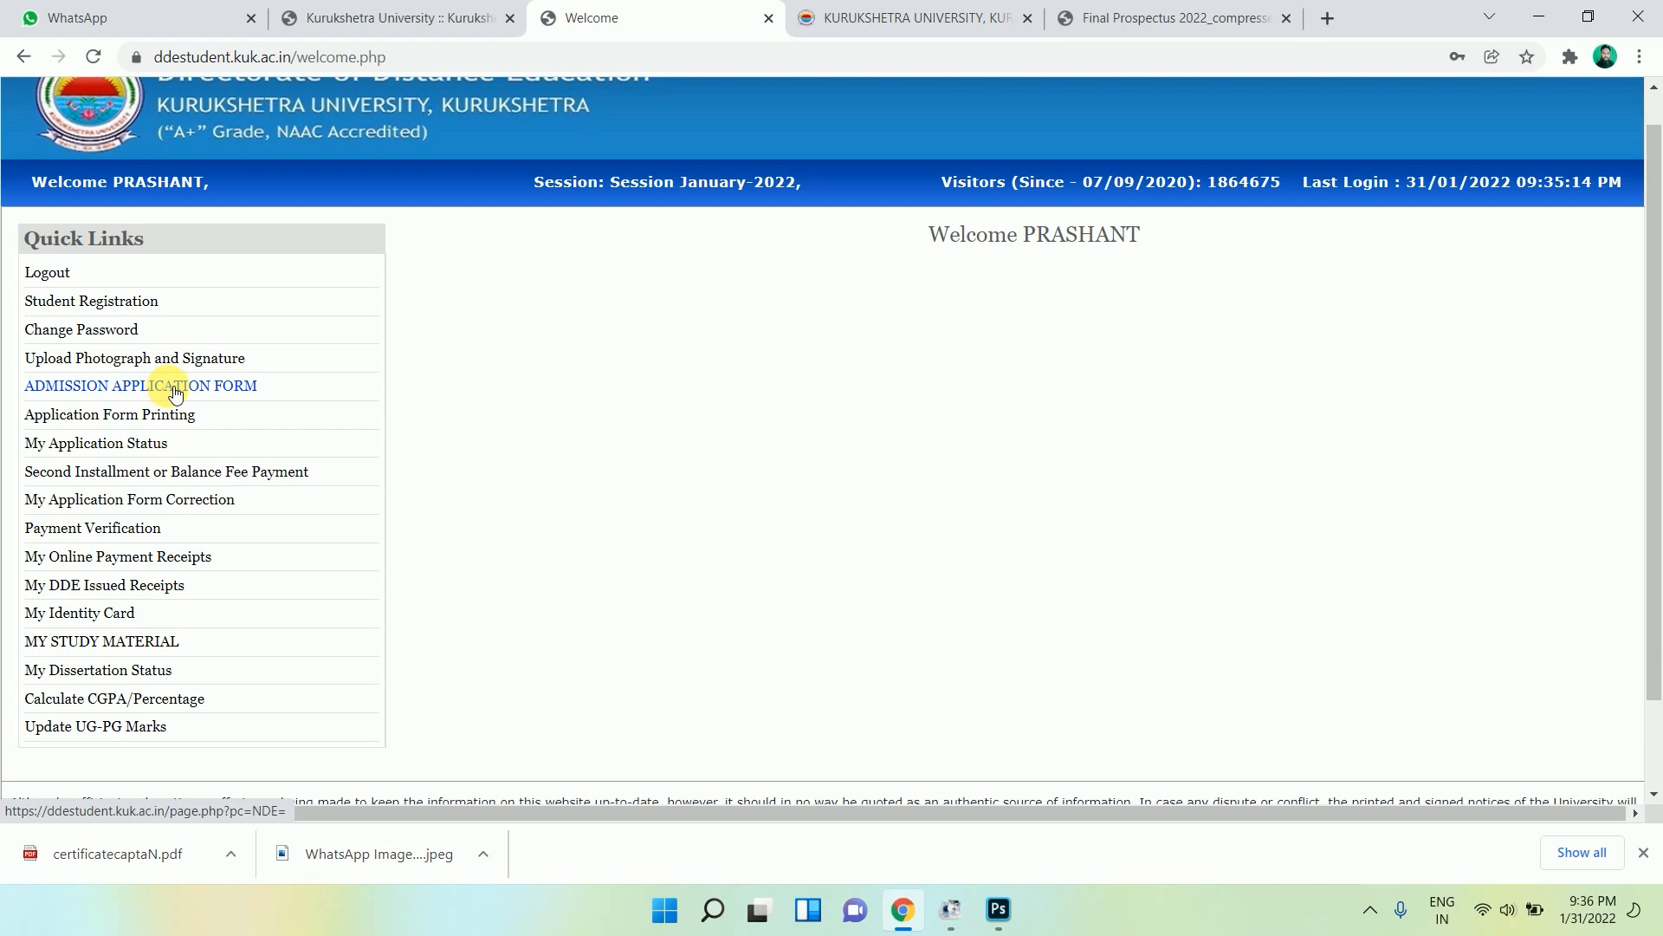
click(241, 394)
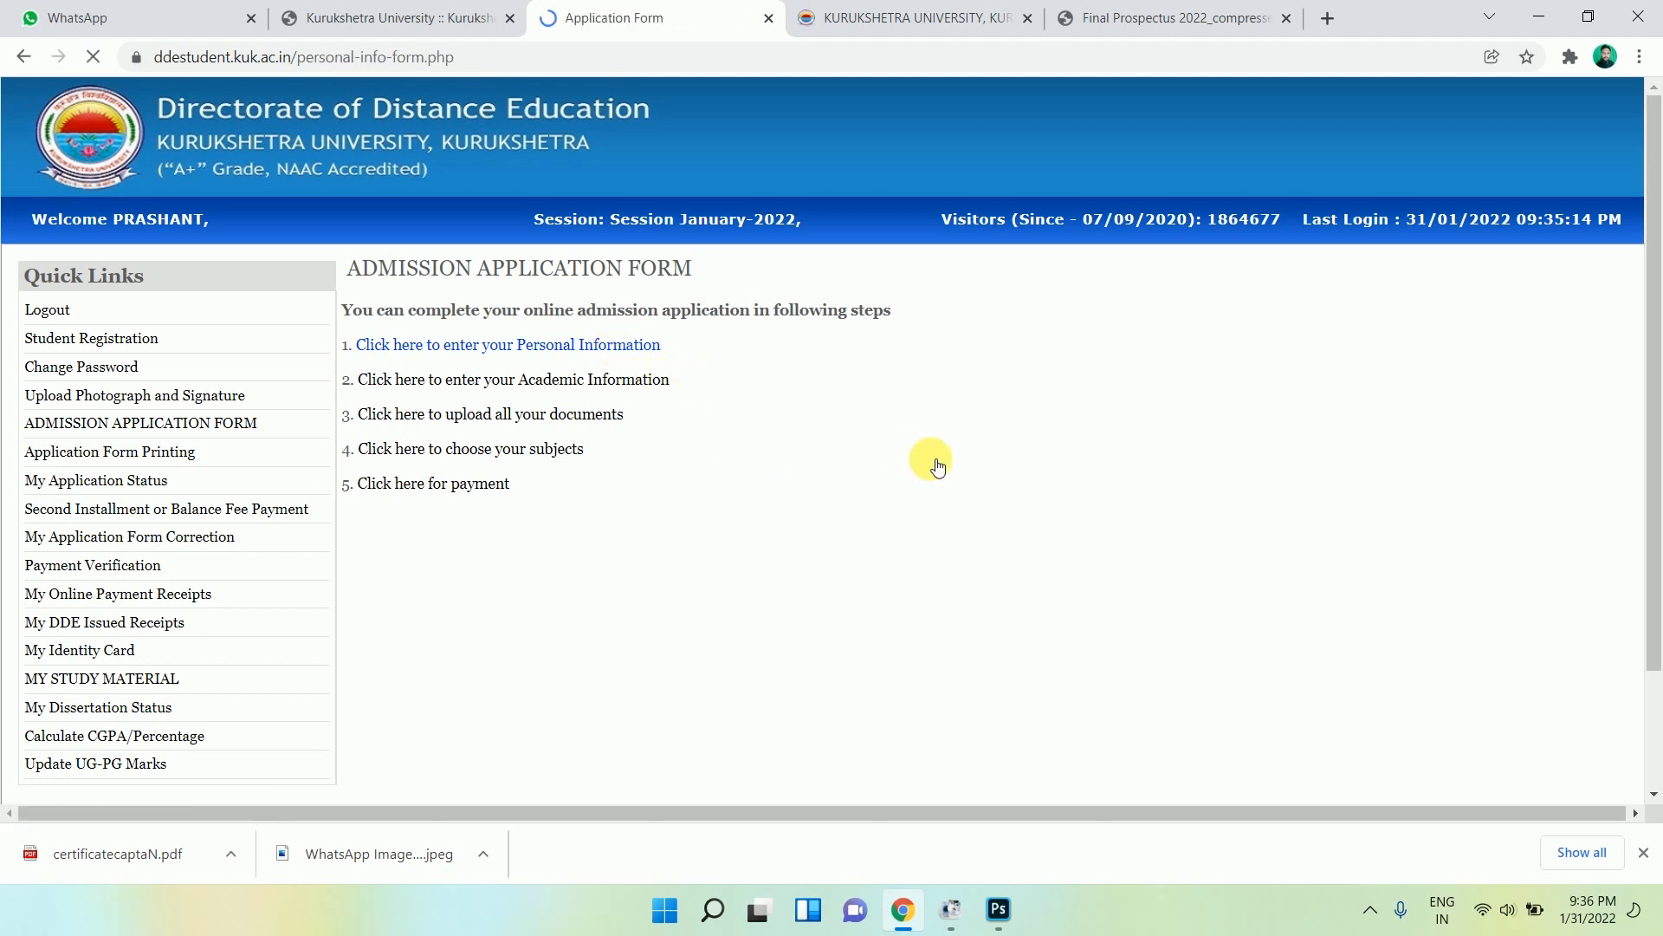
scroll(931, 459, down, 2)
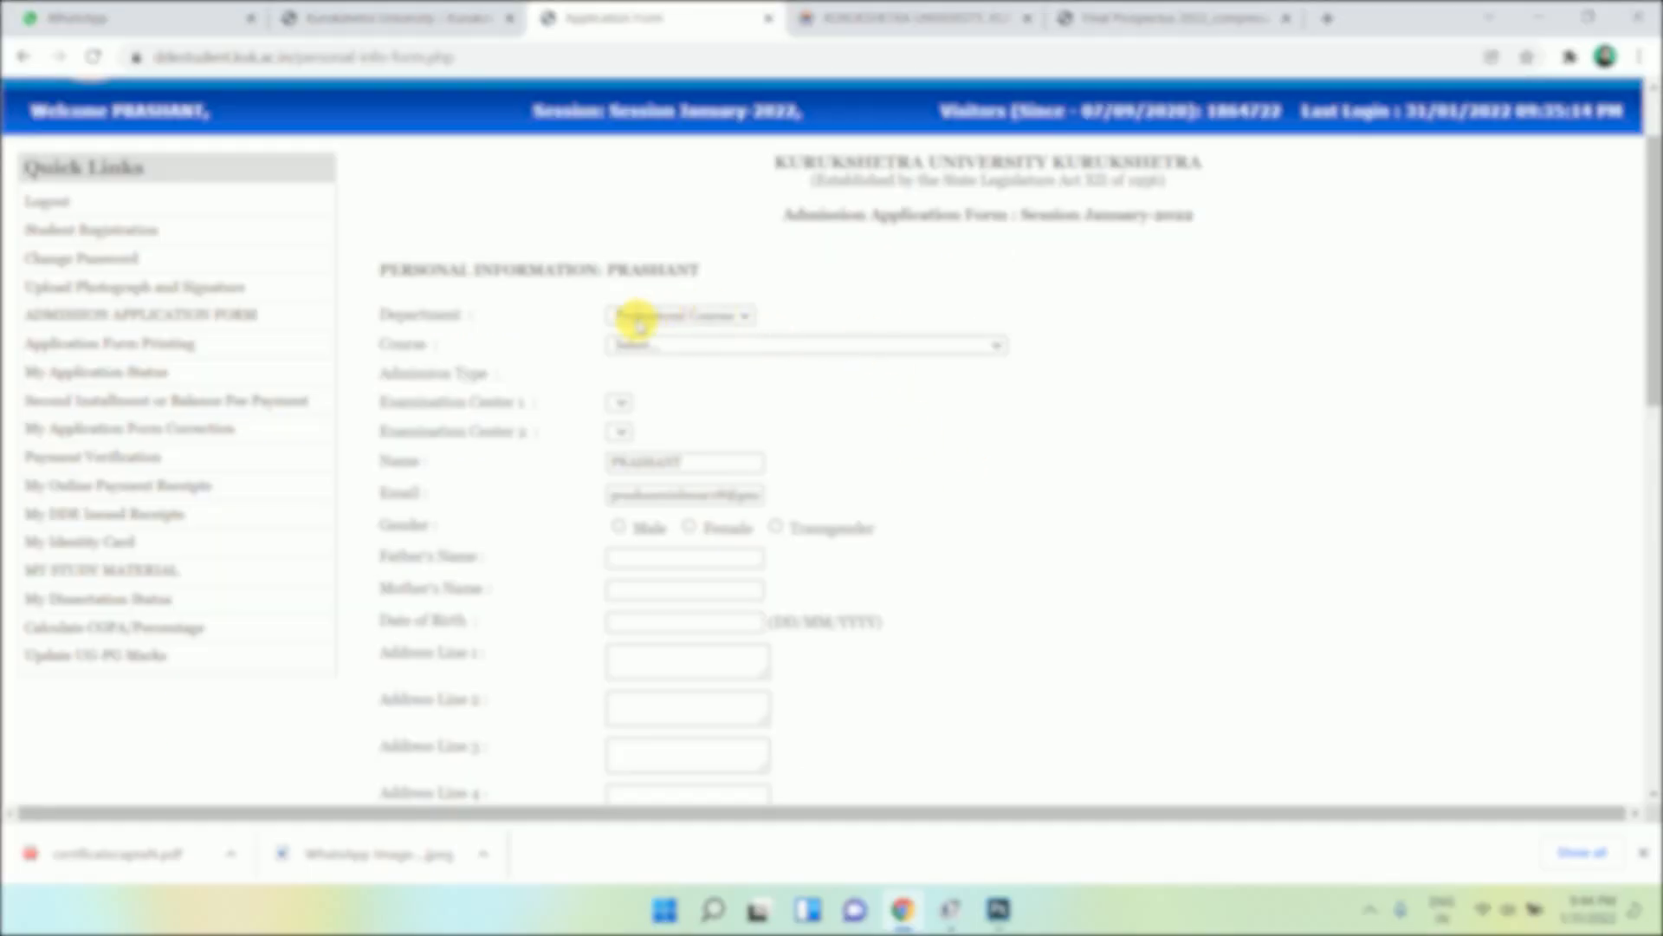
Check the department options and review the courses offered under Professional Courses.
click(738, 316)
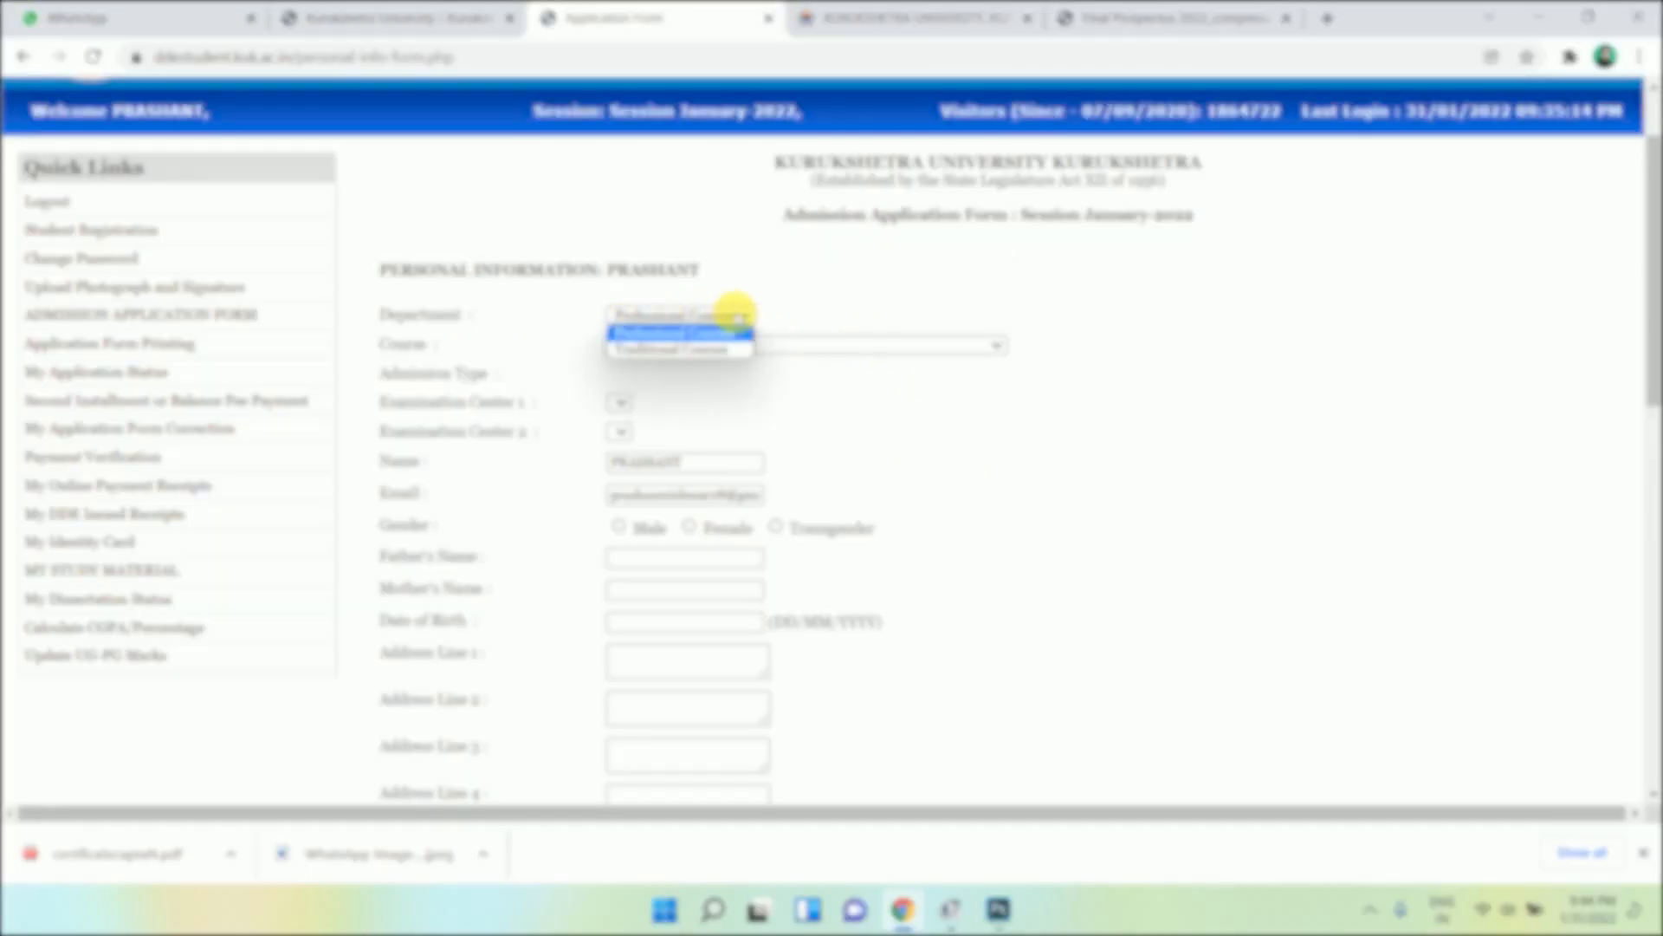
click(732, 312)
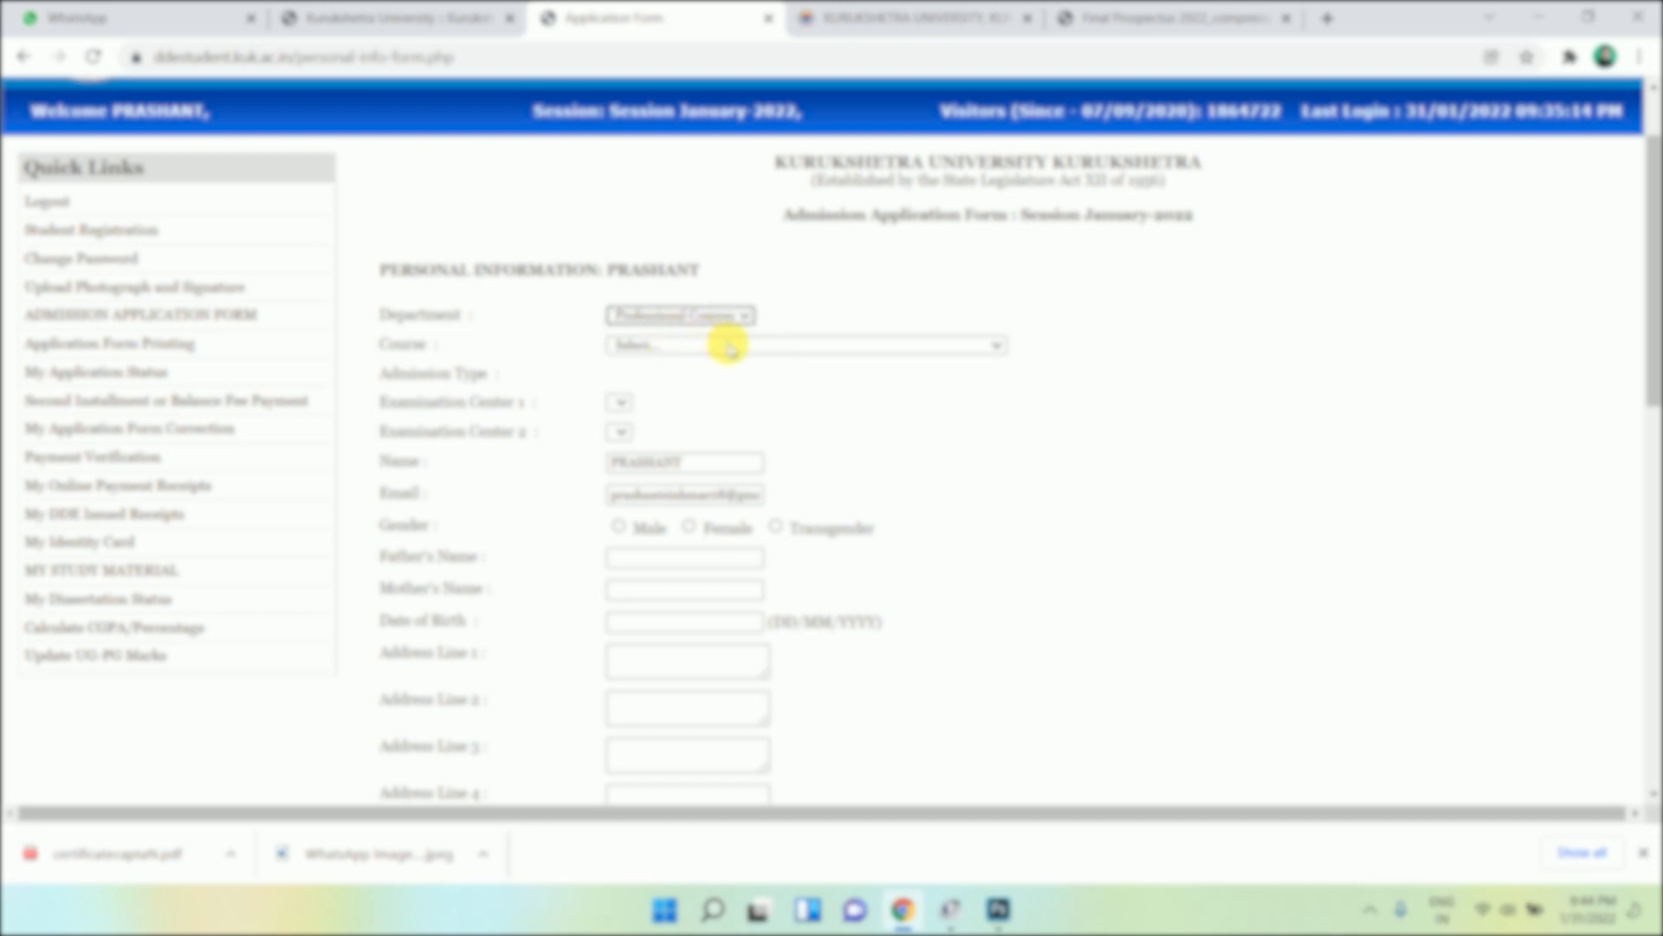
click(774, 345)
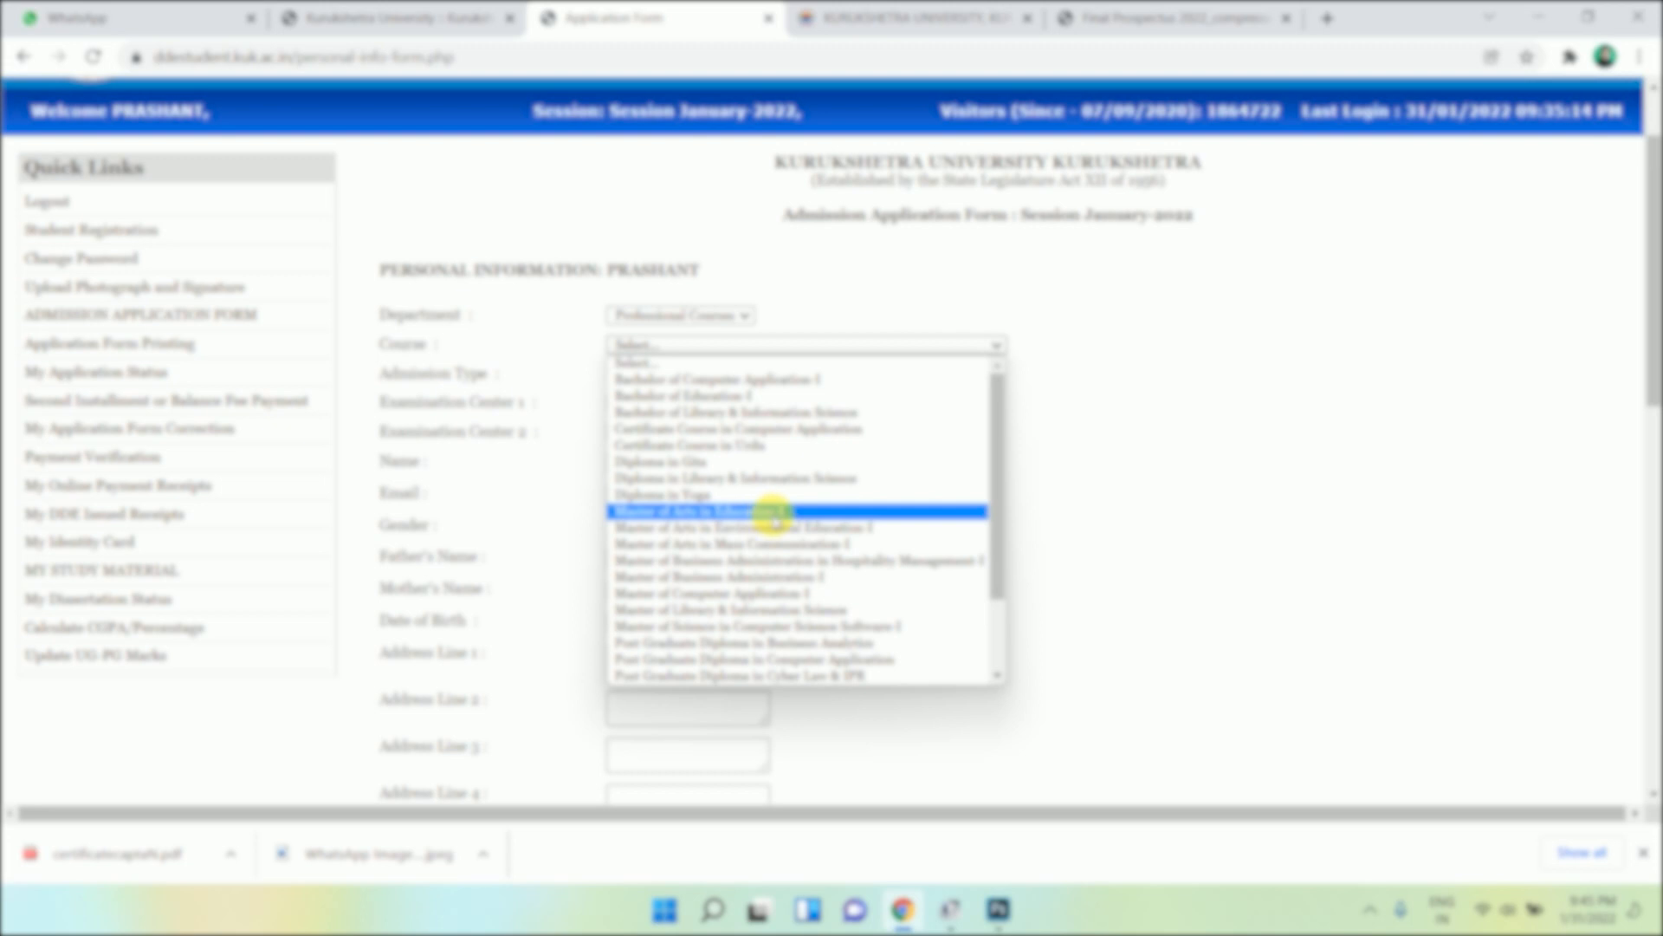
click(1078, 373)
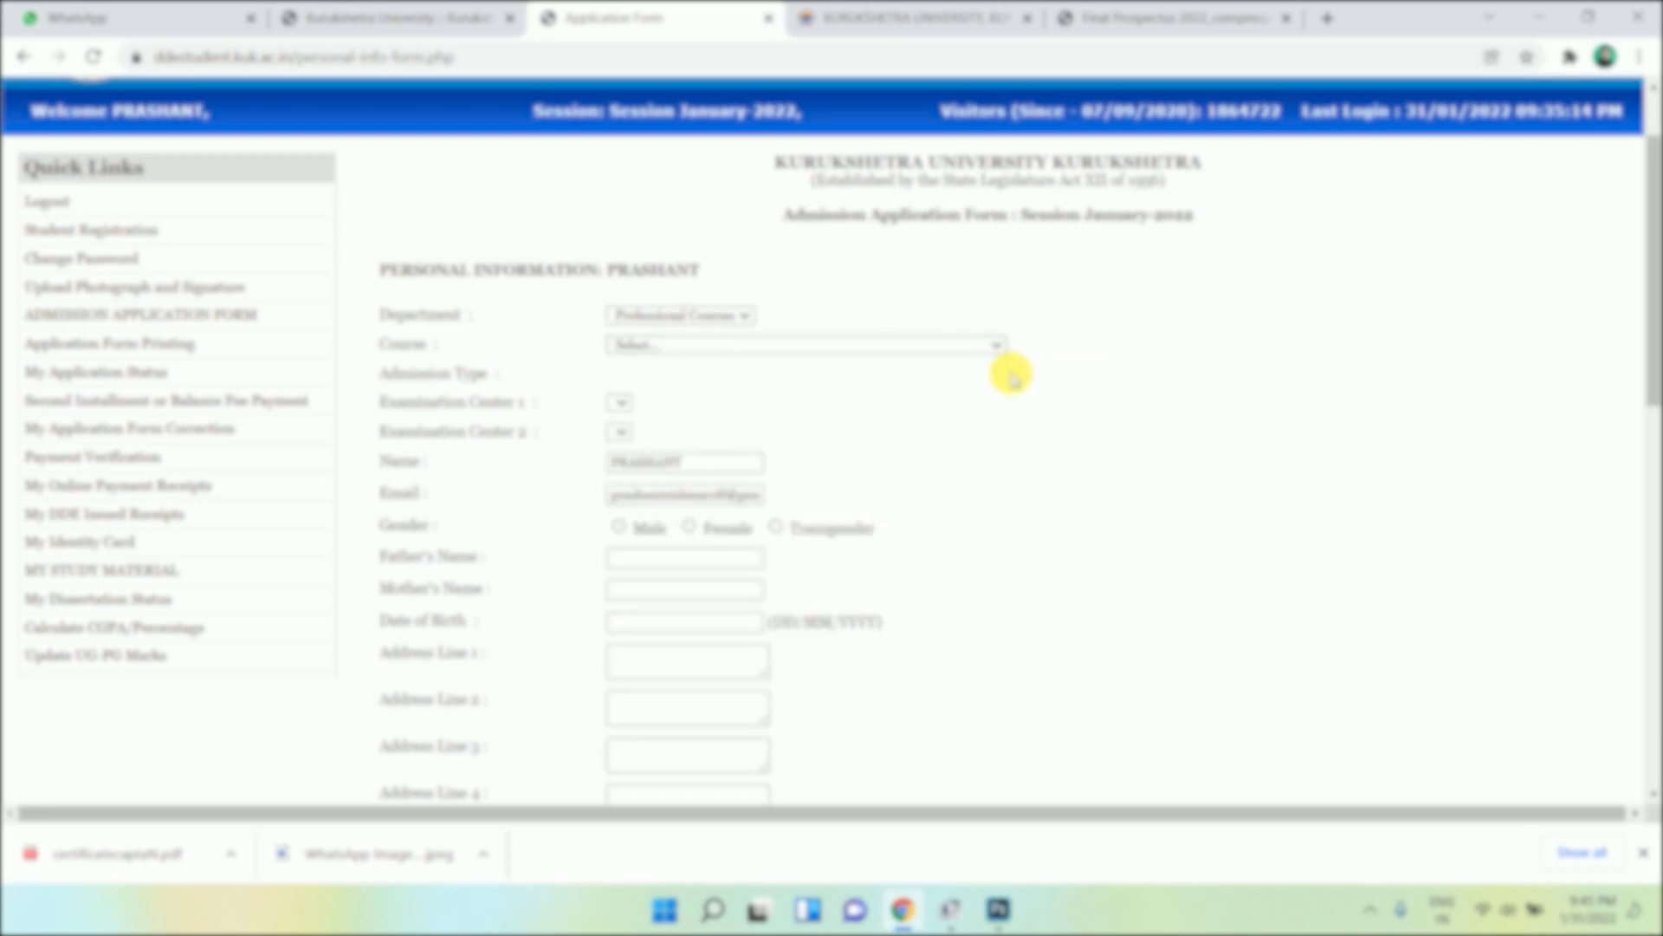
Set the department to Traditional Courses and the course to Bachelor of Arts-I.
click(717, 323)
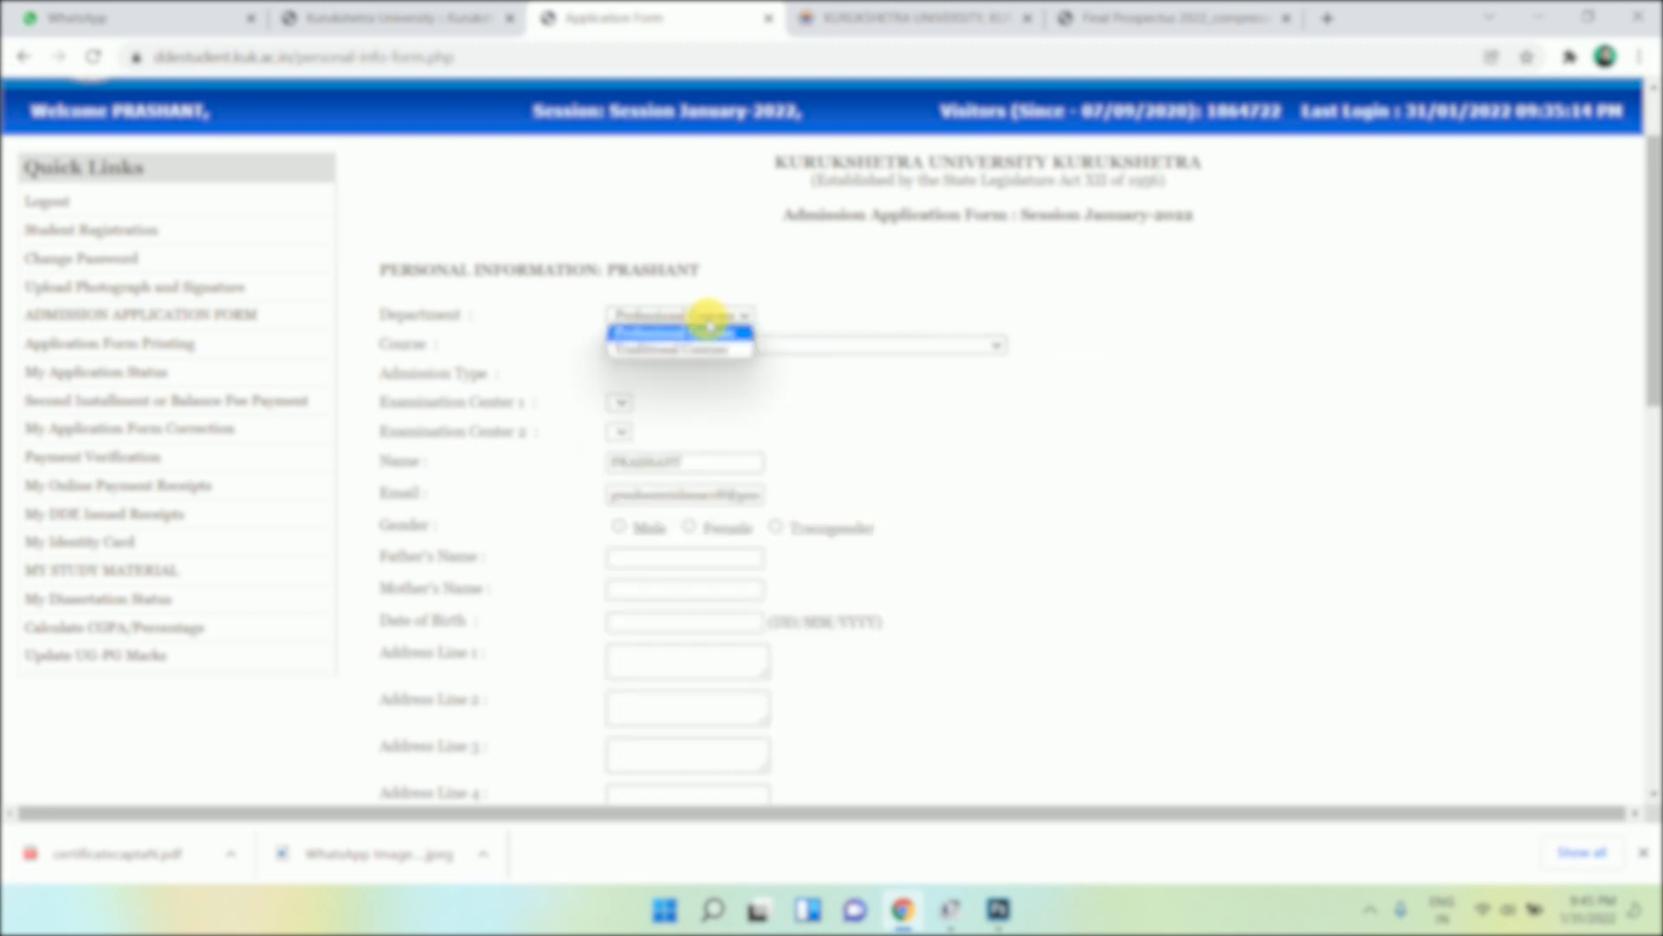
click(677, 351)
click(718, 345)
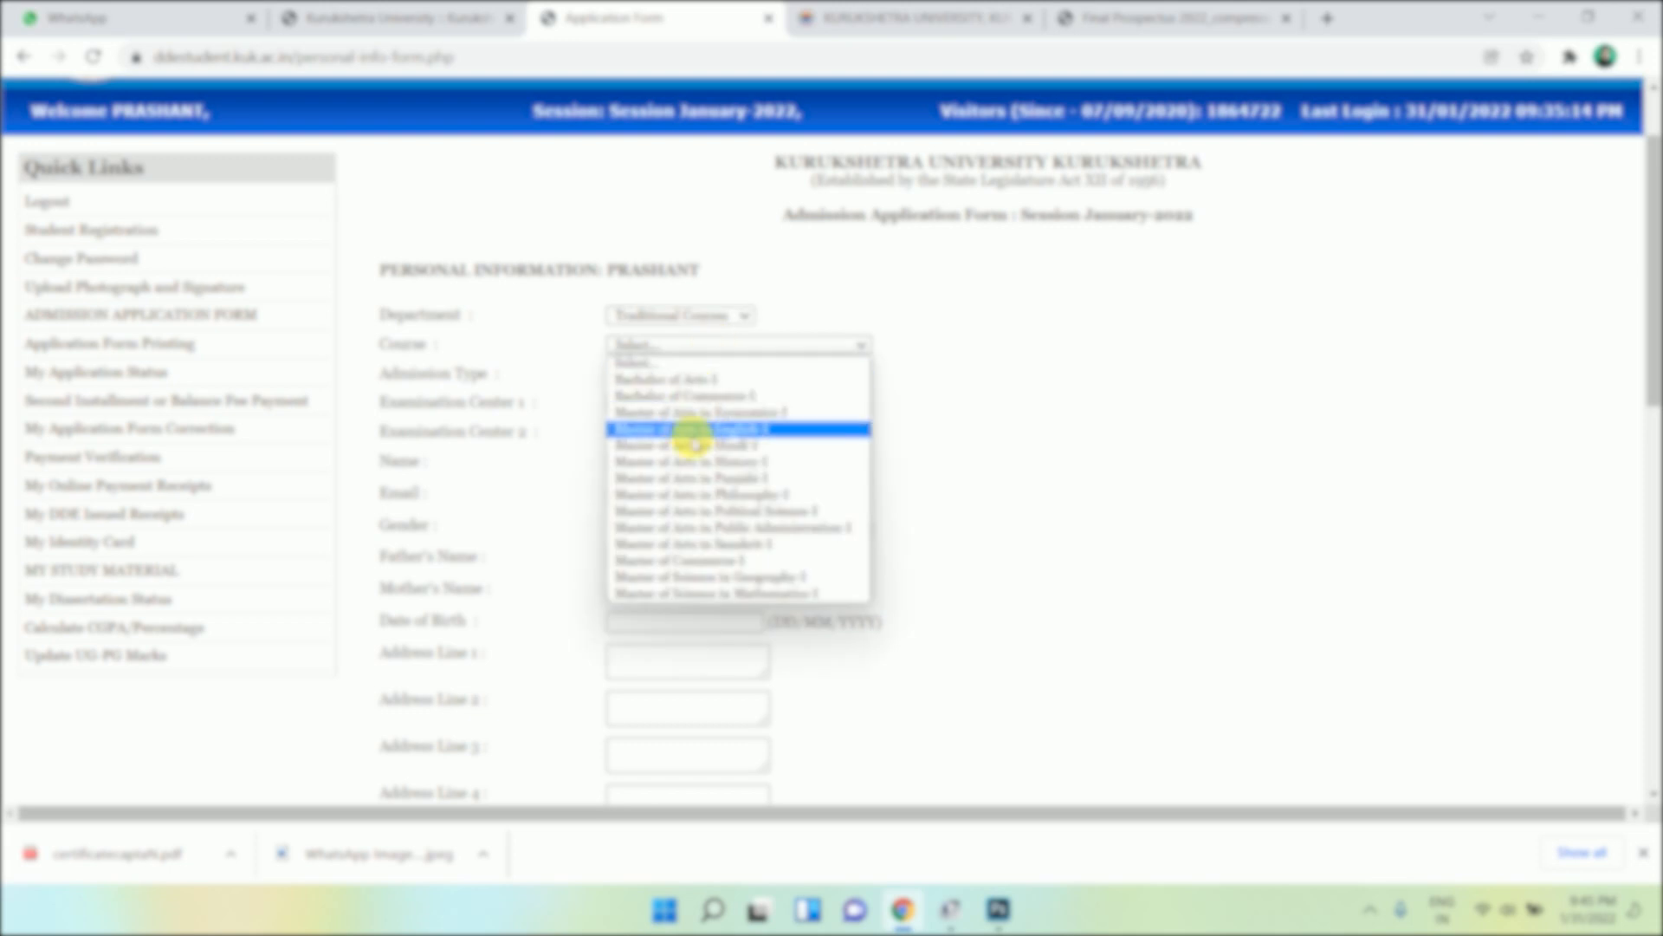
click(691, 381)
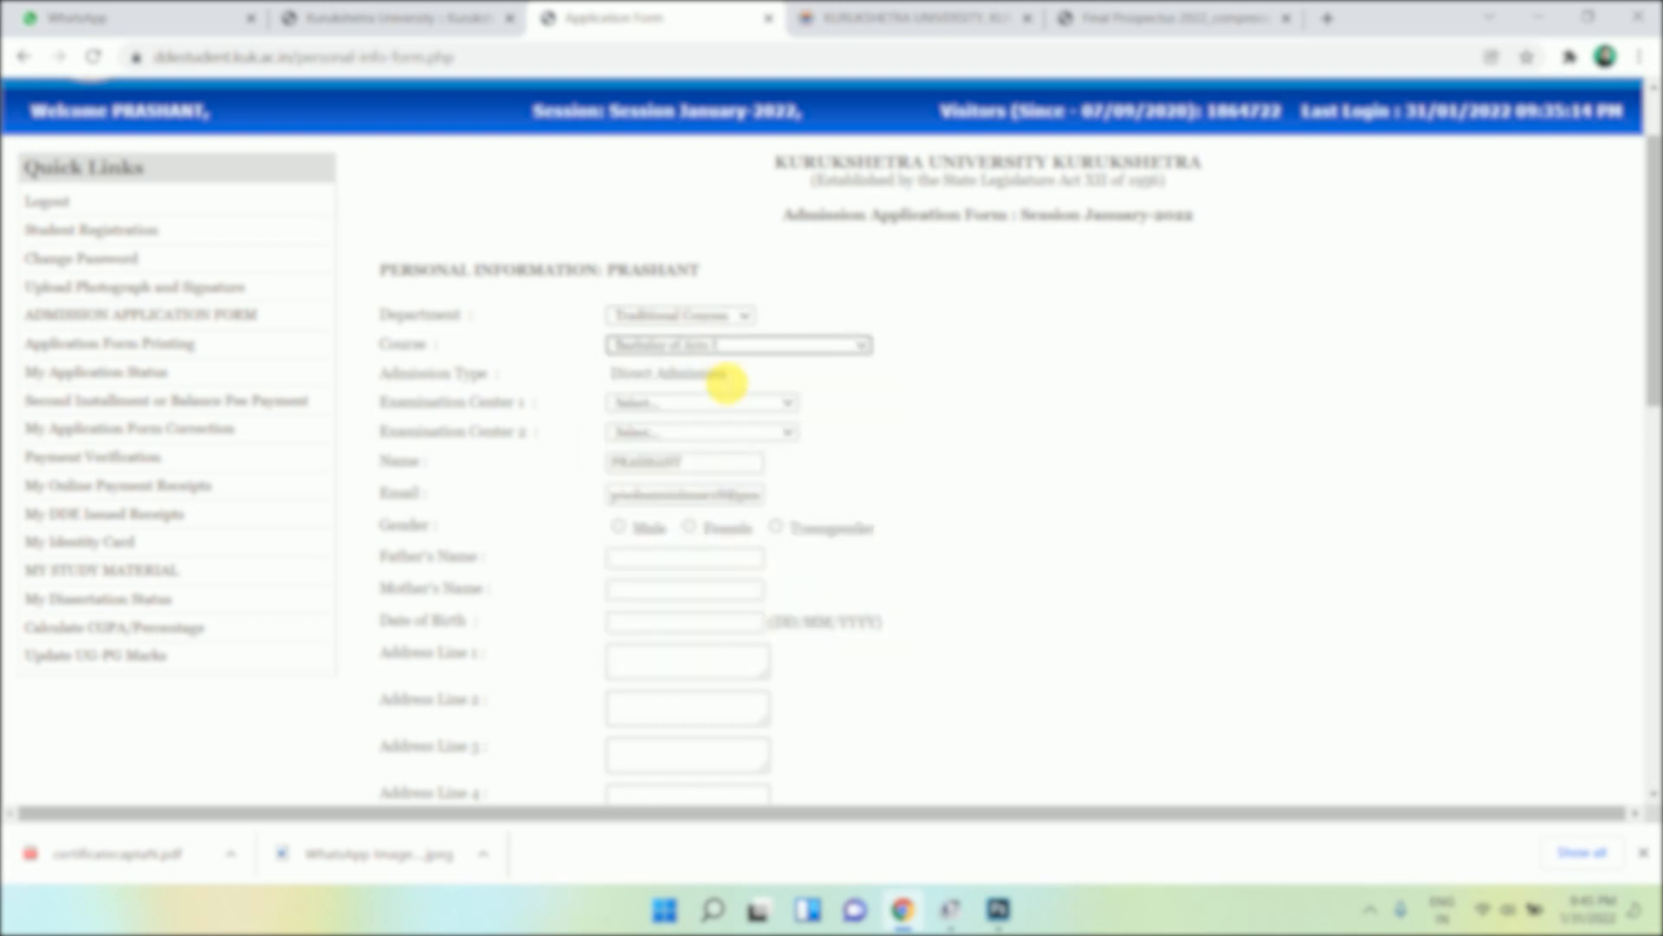
Set Examination Center 1 to Kurukshetra and Examination Center 2 to Gharaunda.
scroll(804, 371, down, 1)
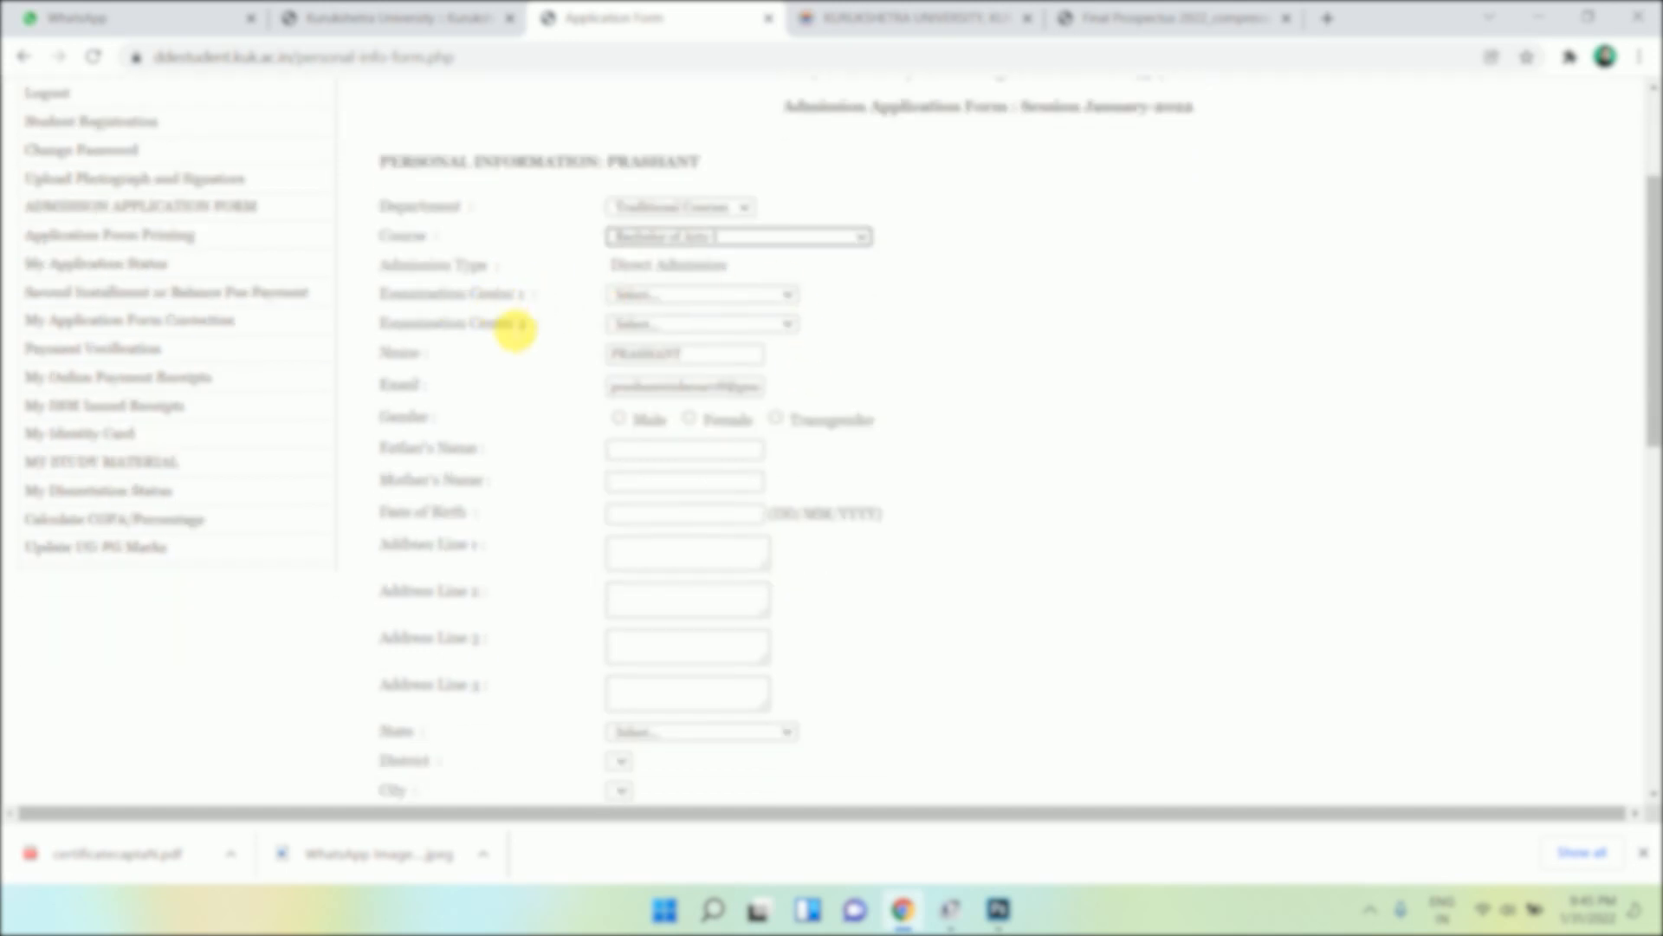
click(650, 293)
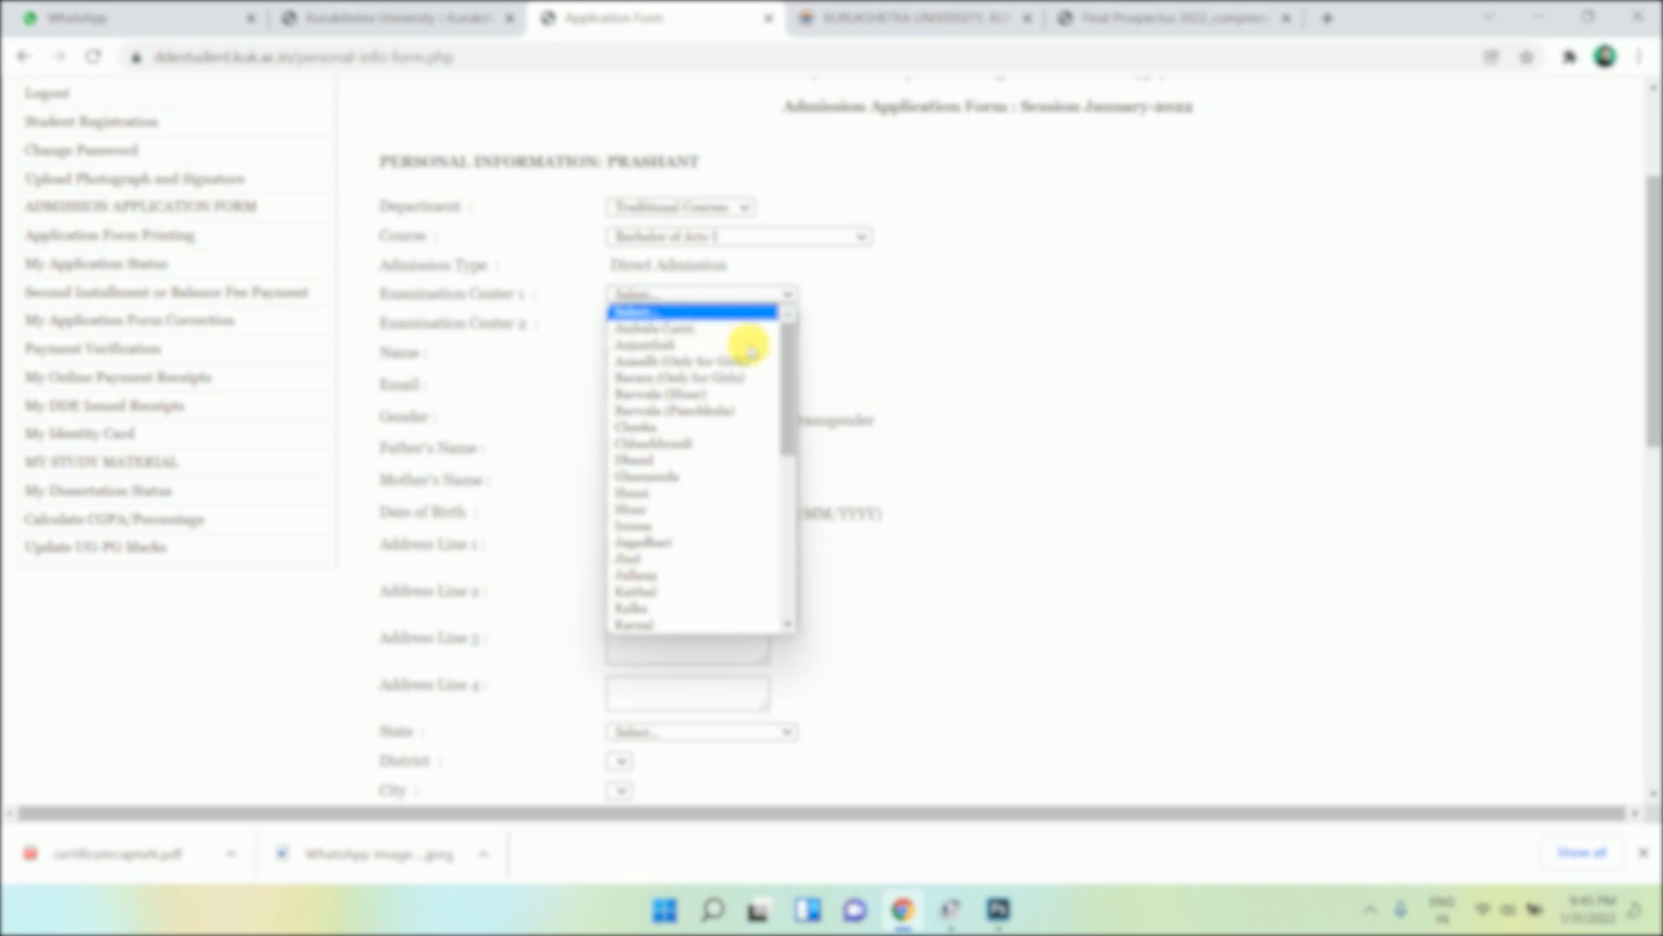
scroll(735, 483, down, 3)
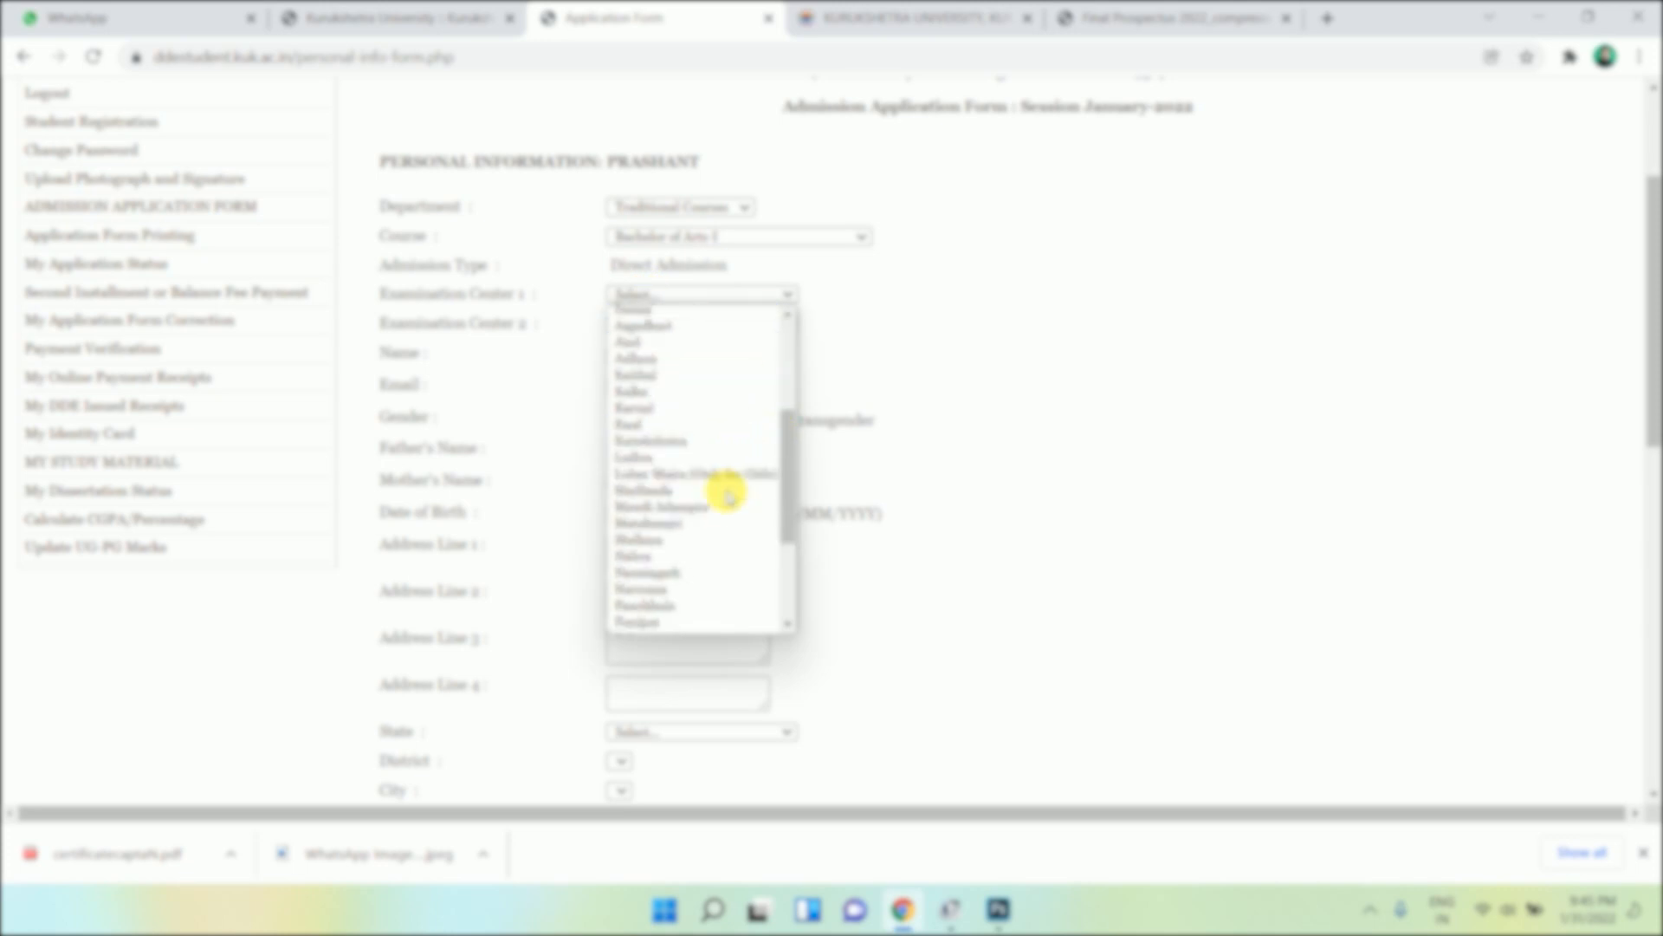
click(697, 443)
click(686, 325)
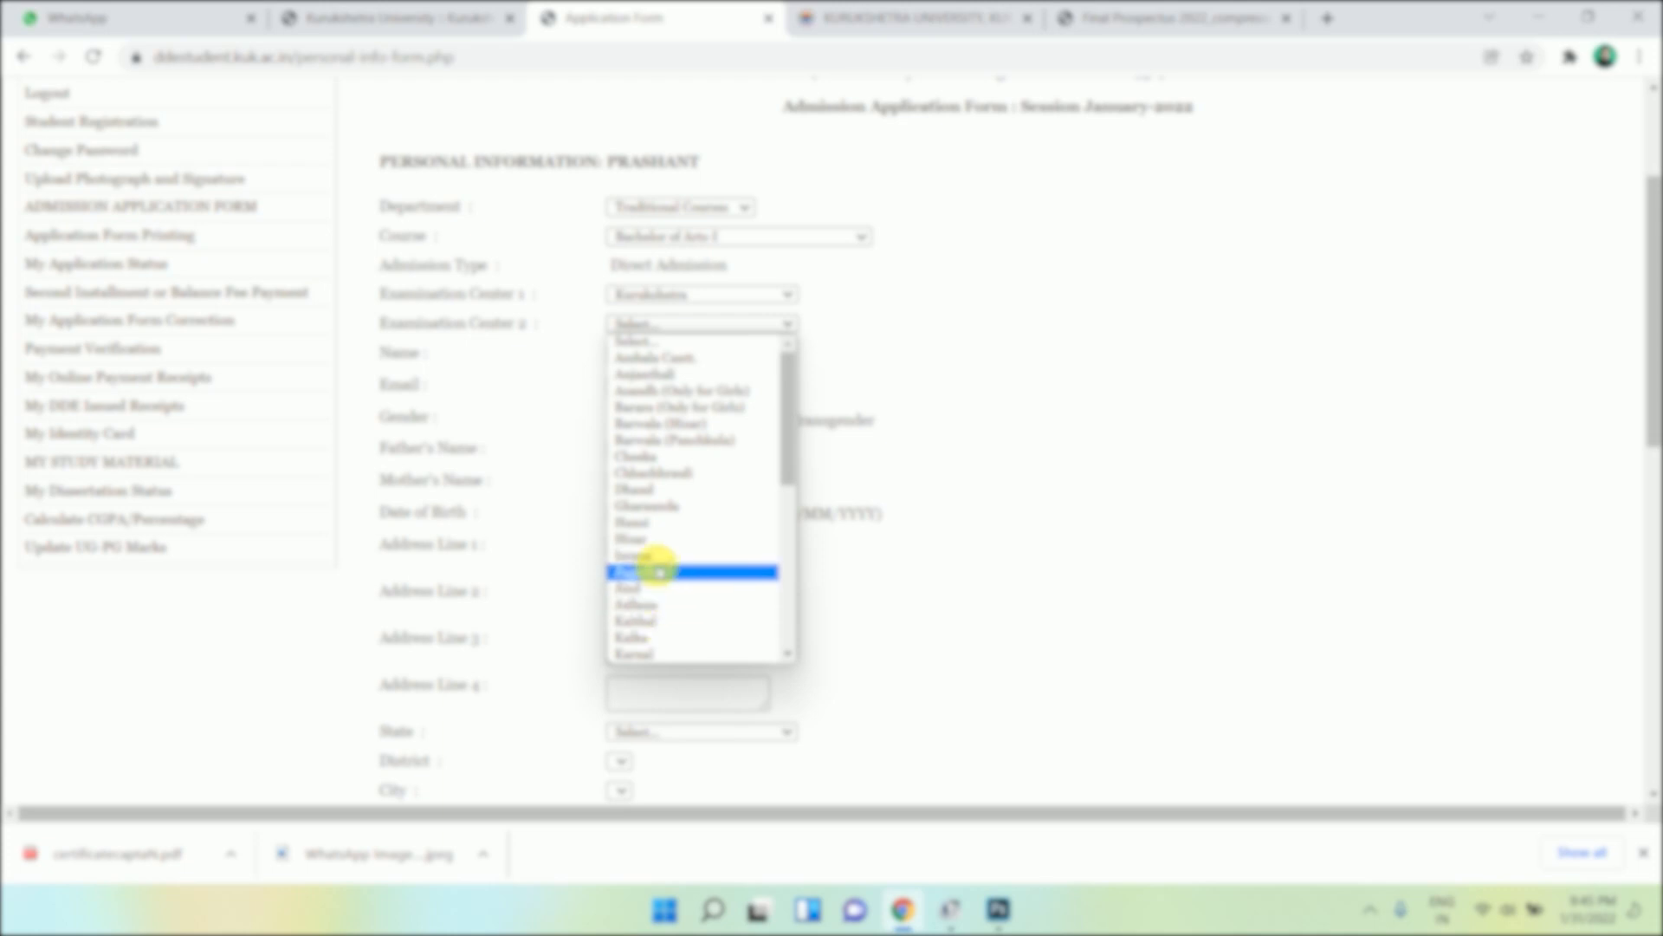
click(645, 503)
Set the gender to Male and go through the date of birth and address line fields without filling them in.
scroll(718, 347, down, 1)
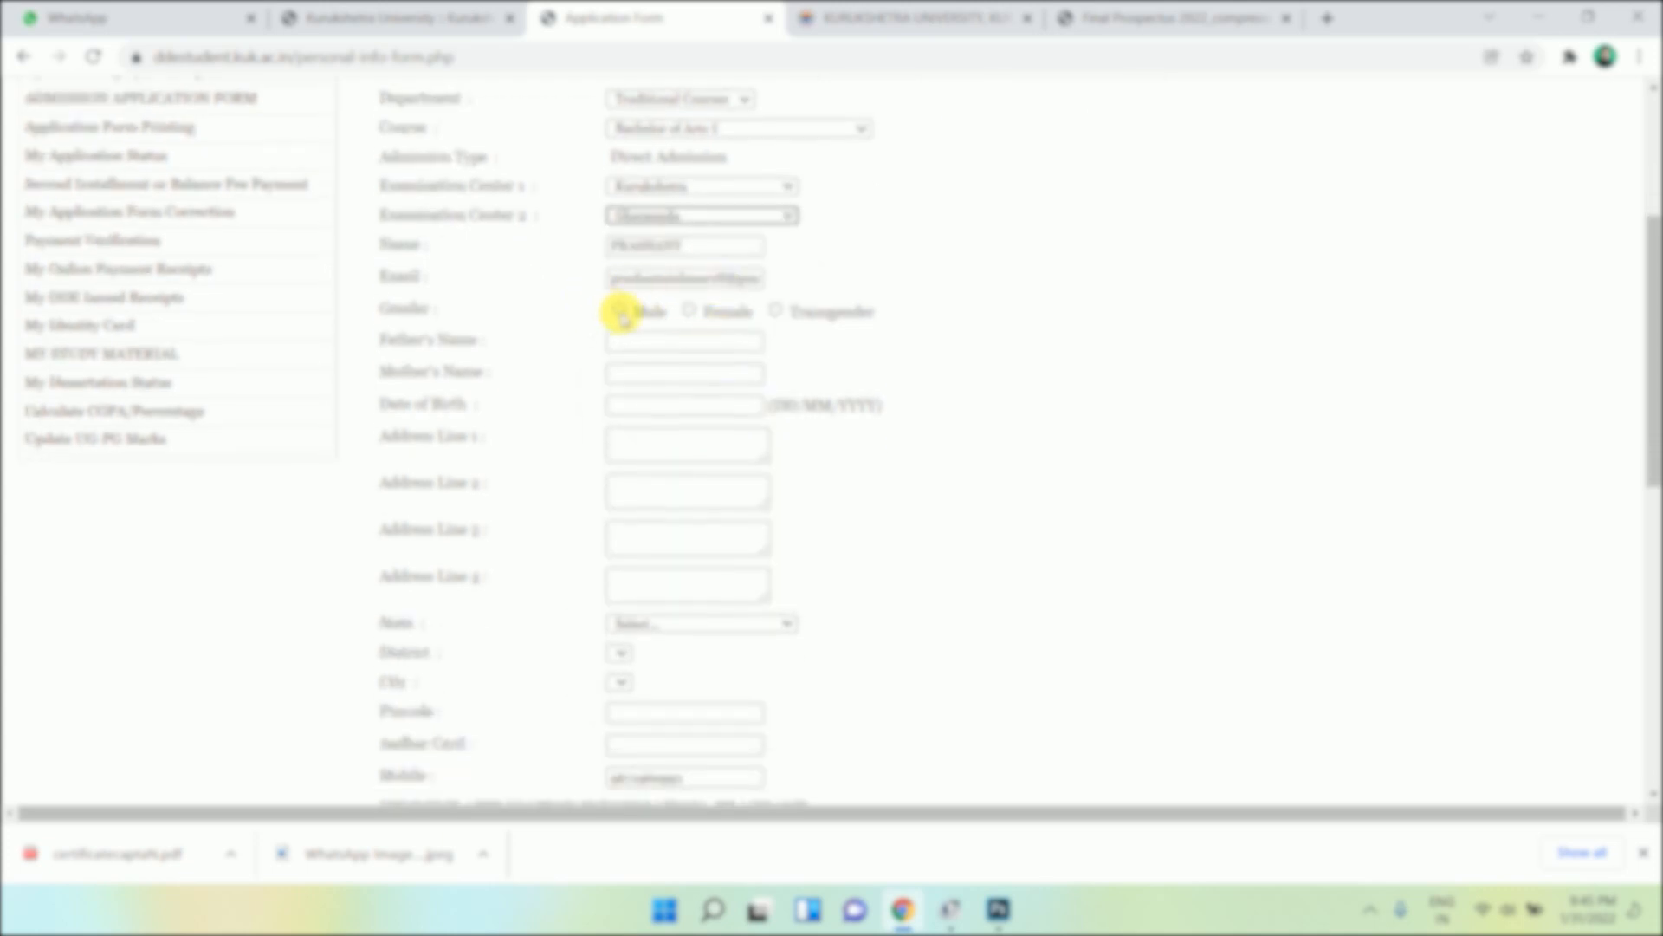
click(621, 312)
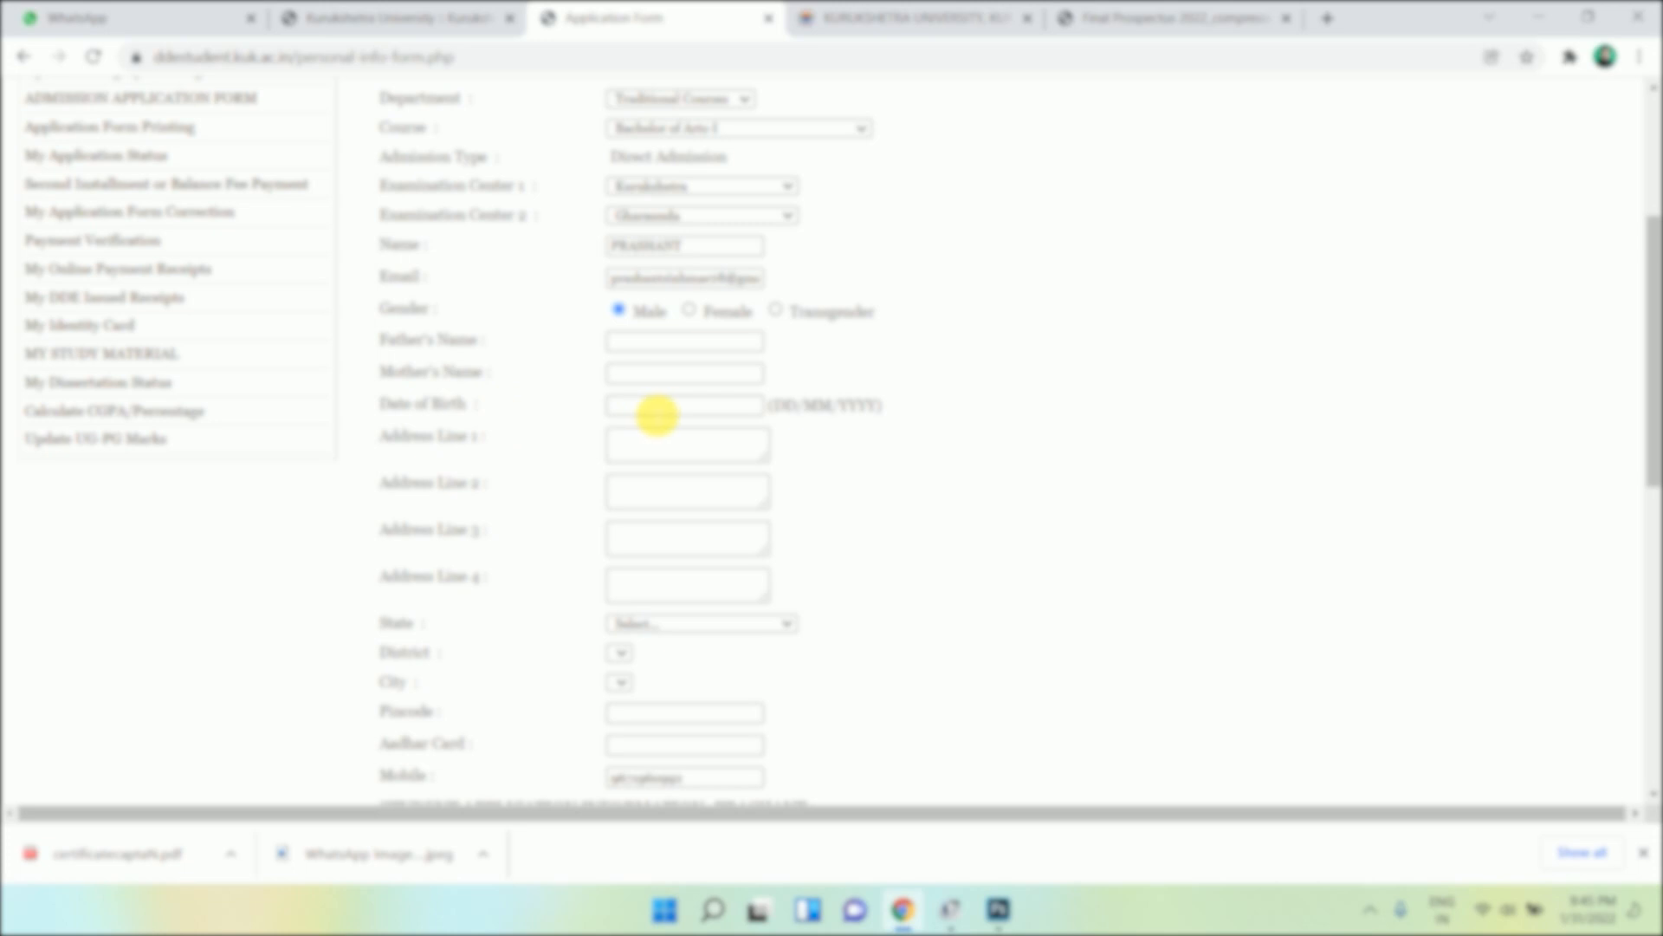
click(655, 407)
click(980, 382)
scroll(825, 352, down, 3)
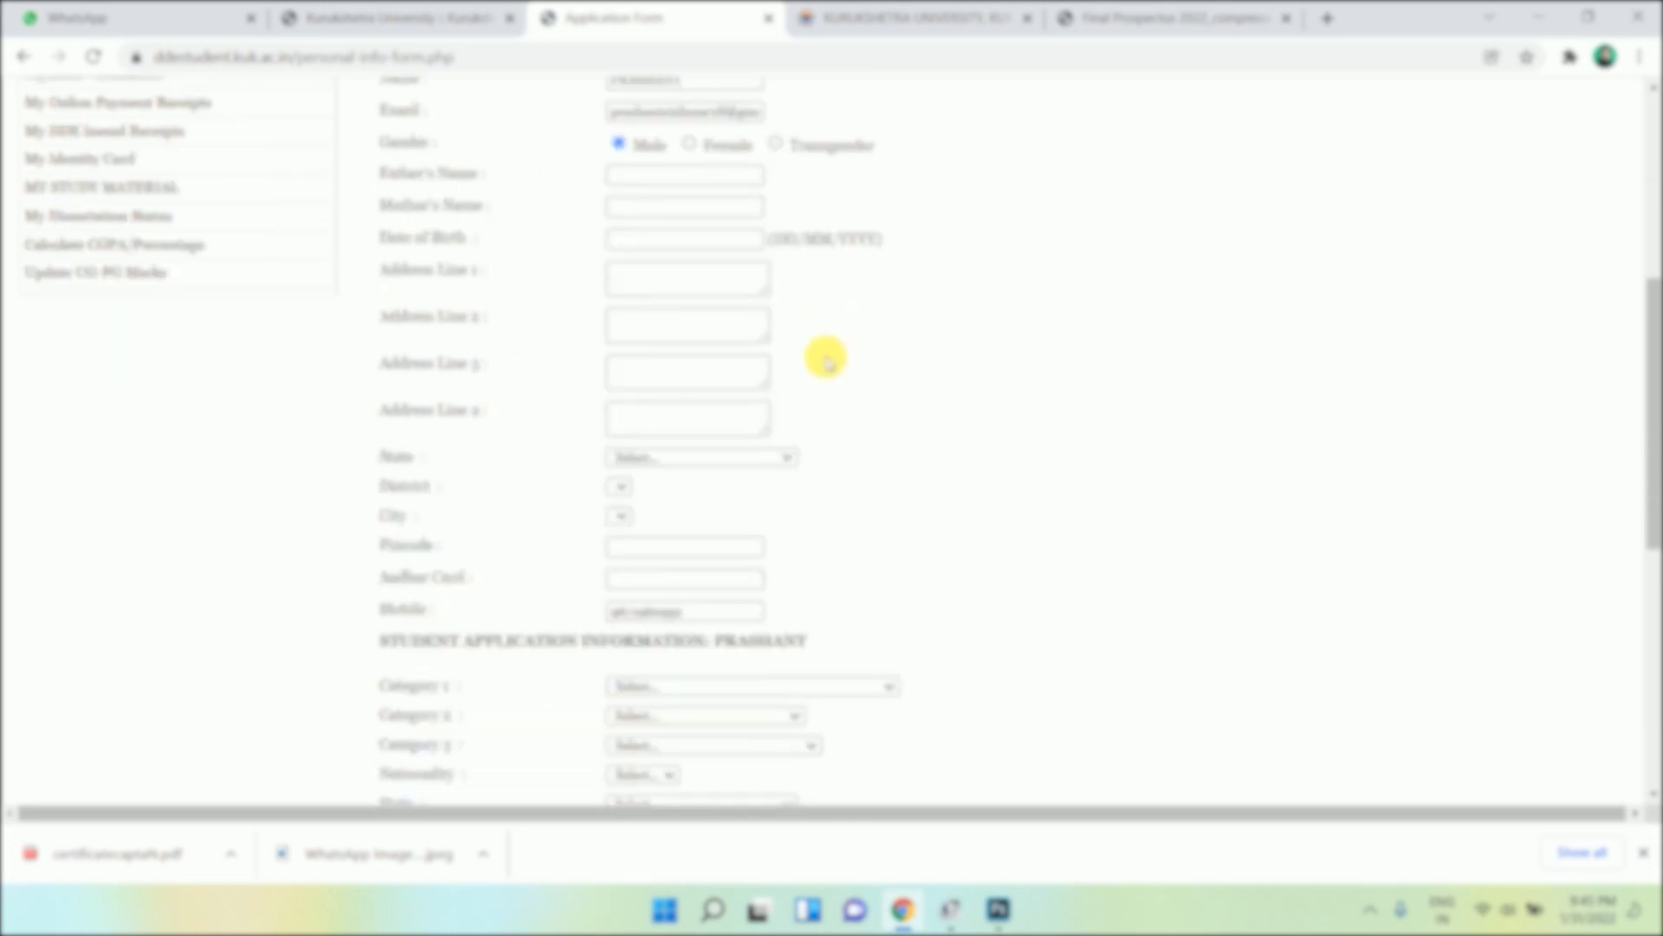
click(629, 239)
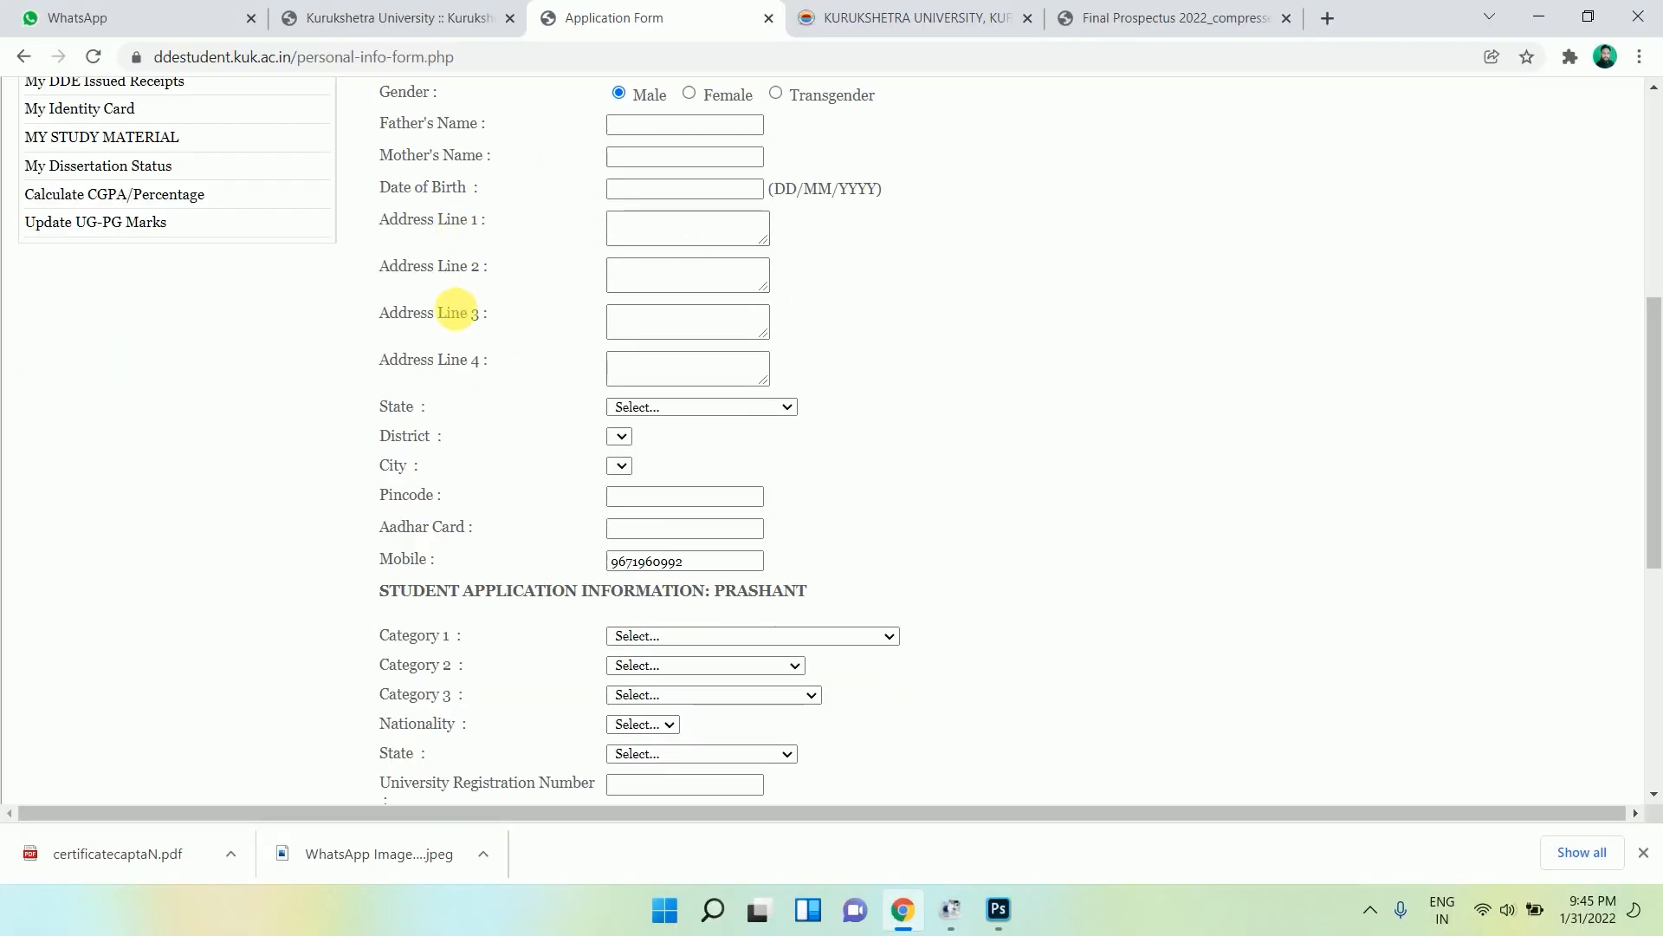
click(637, 279)
click(663, 332)
click(668, 364)
Set the address state to Haryana and the district to Kurukshetra.
scroll(691, 278, down, 3)
click(628, 198)
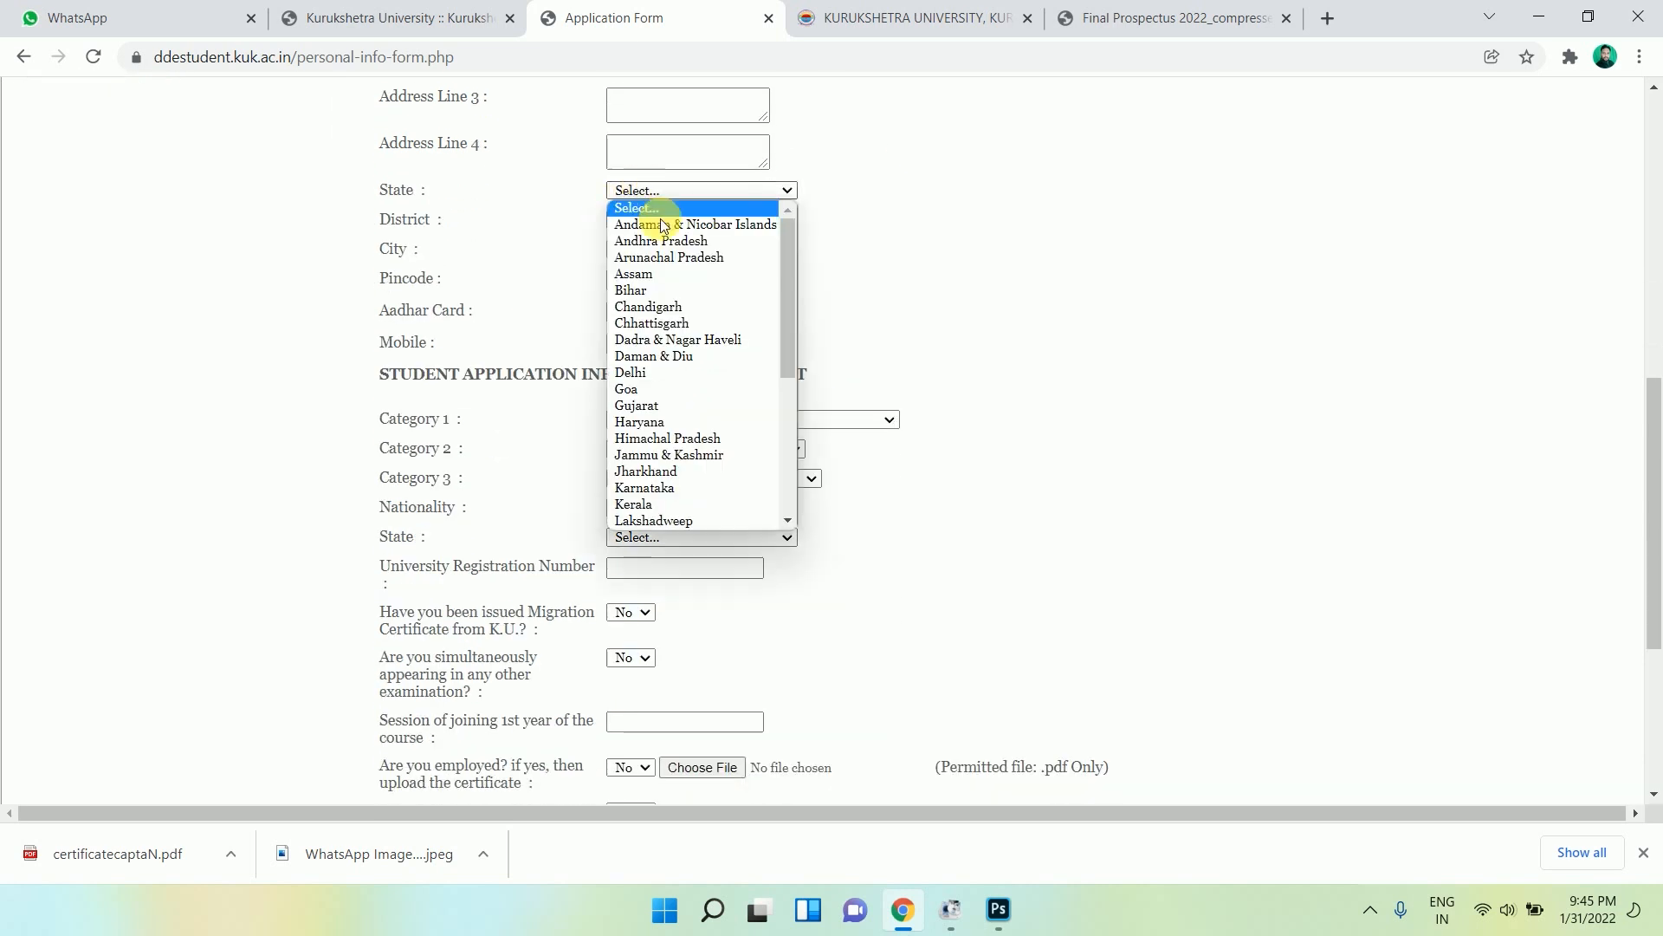
click(663, 427)
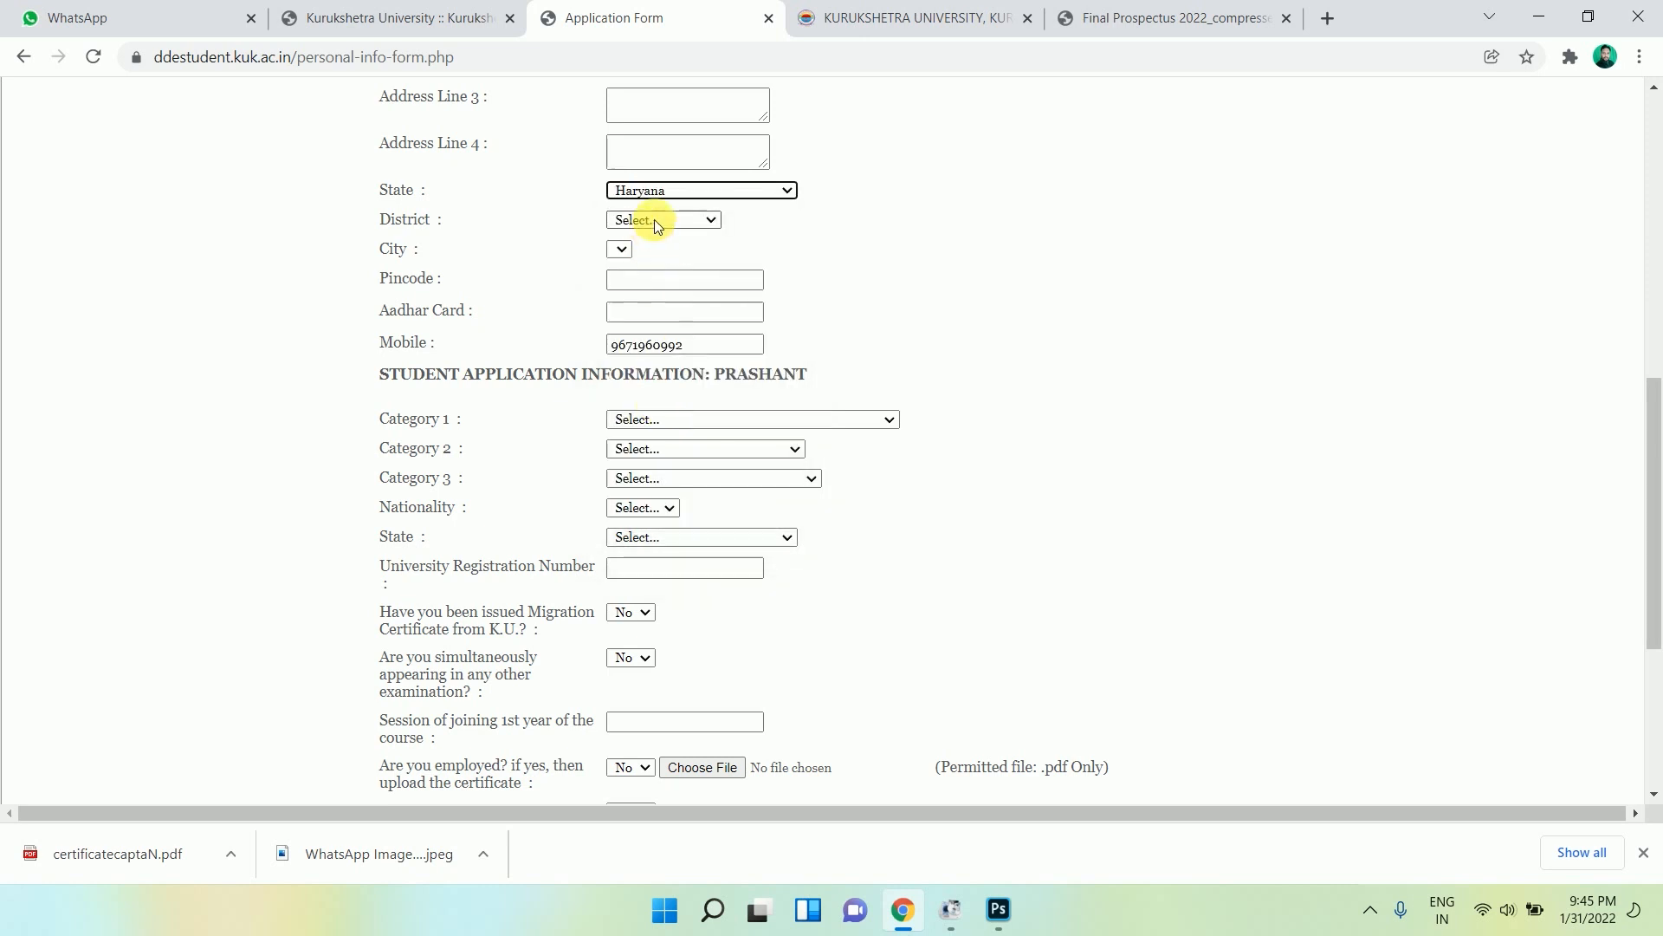
click(693, 221)
click(668, 438)
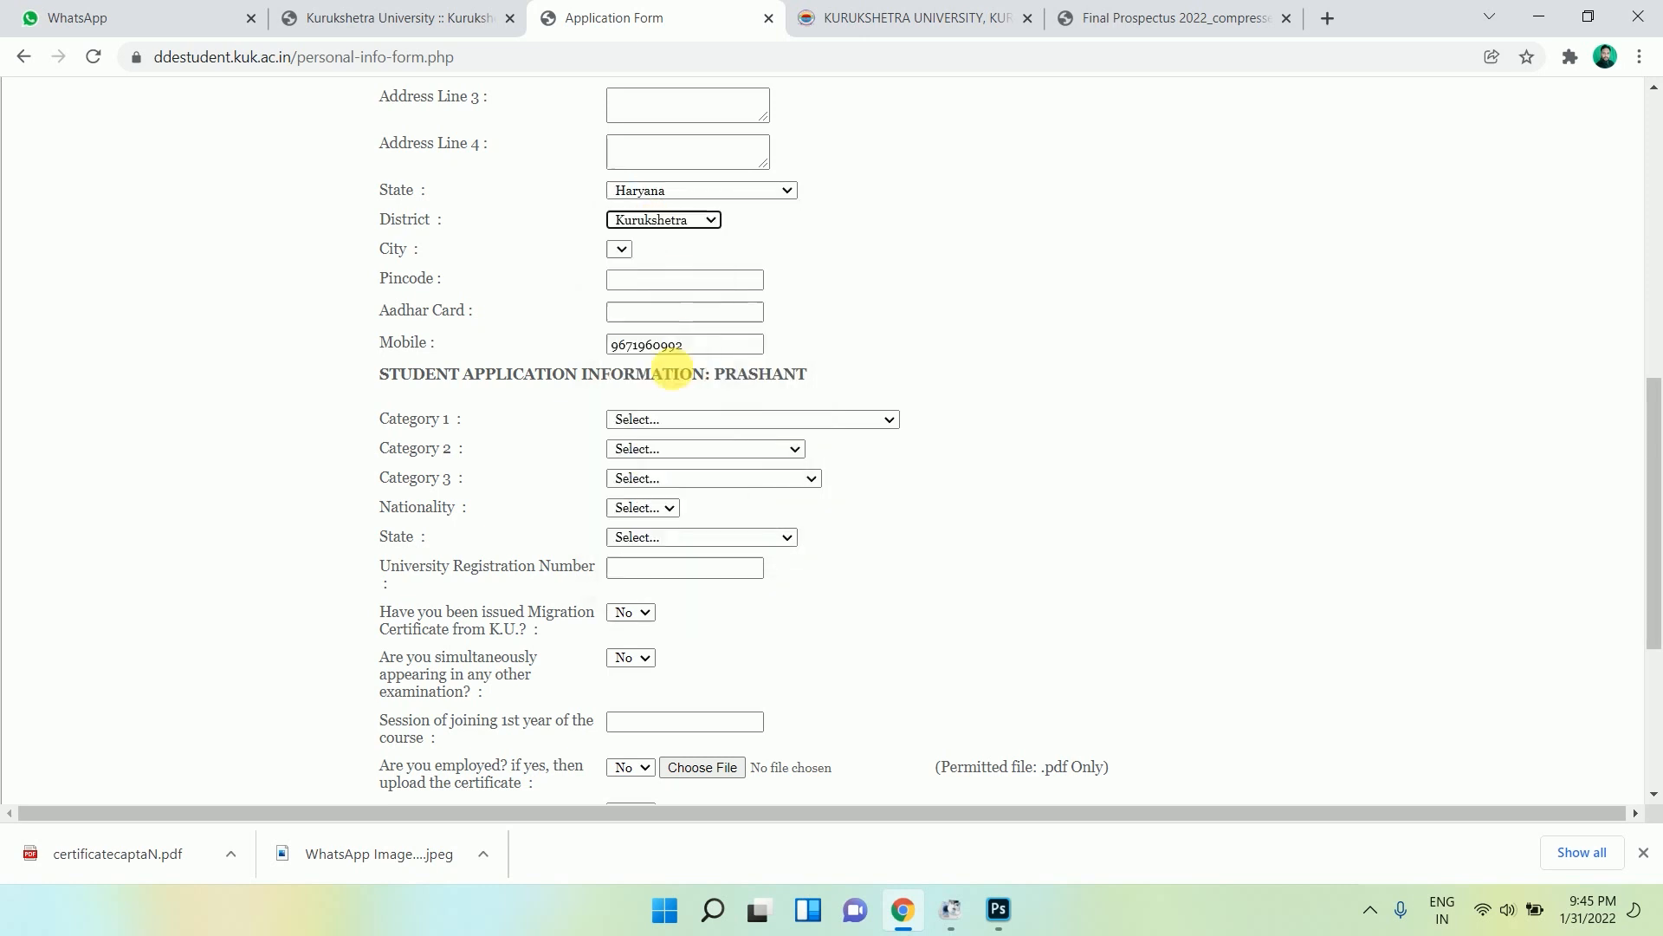
Set the address city to Thanesar and go through the Pincode and Aadhar Card fields without filling them in.
click(661, 251)
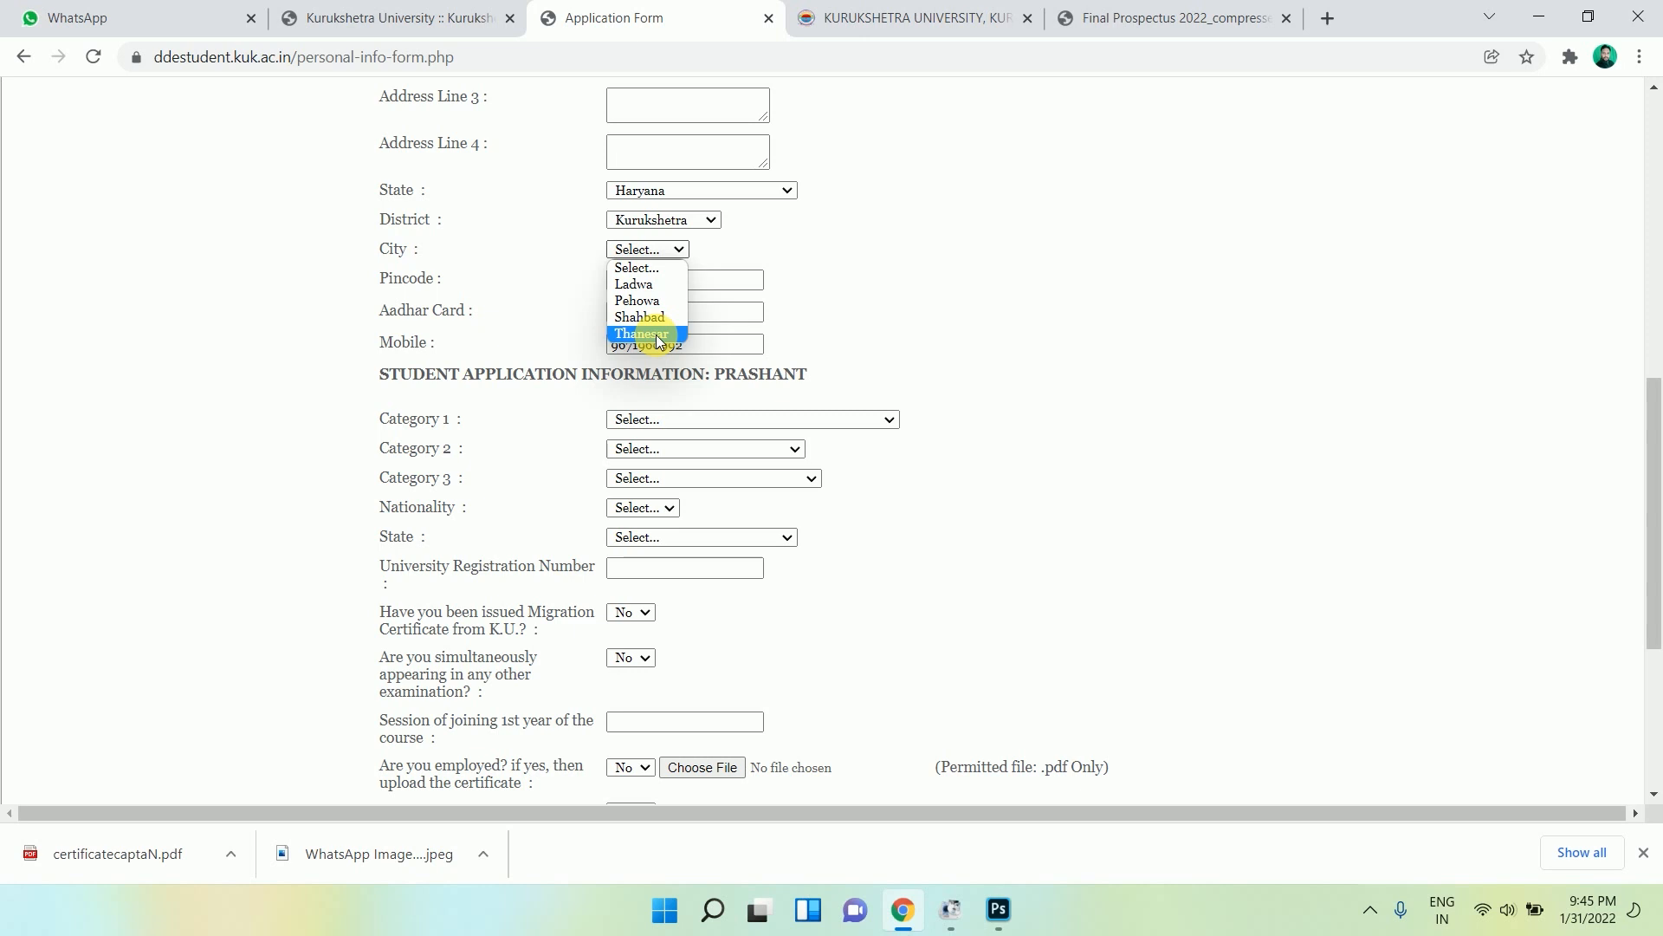
click(657, 336)
click(658, 279)
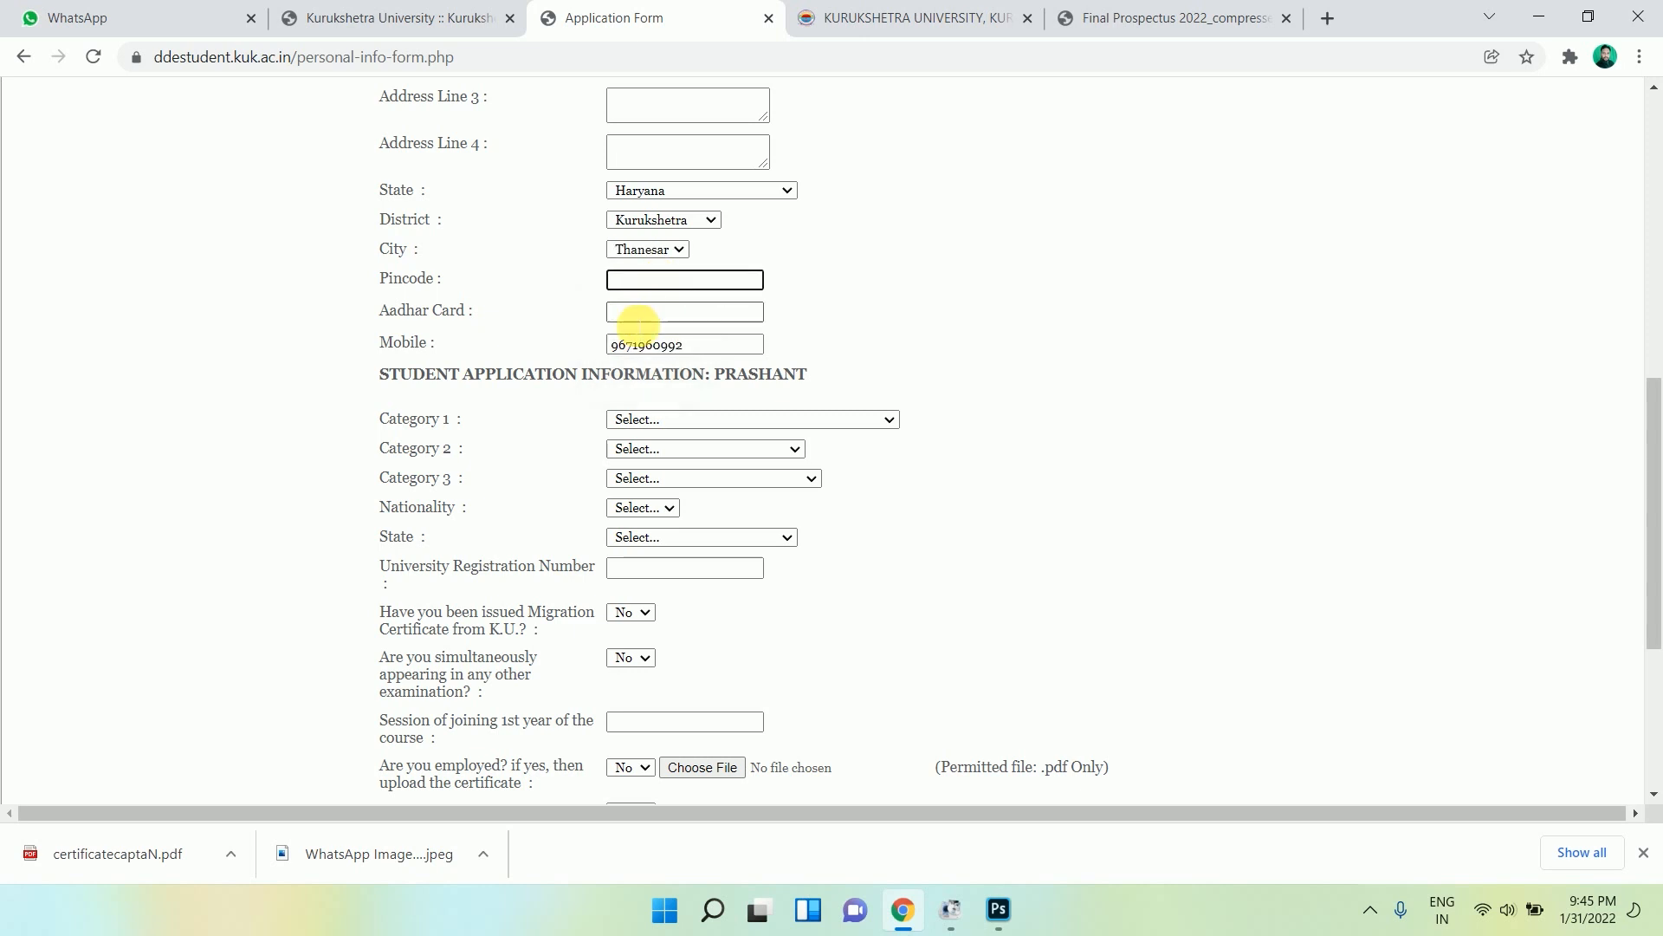
click(630, 319)
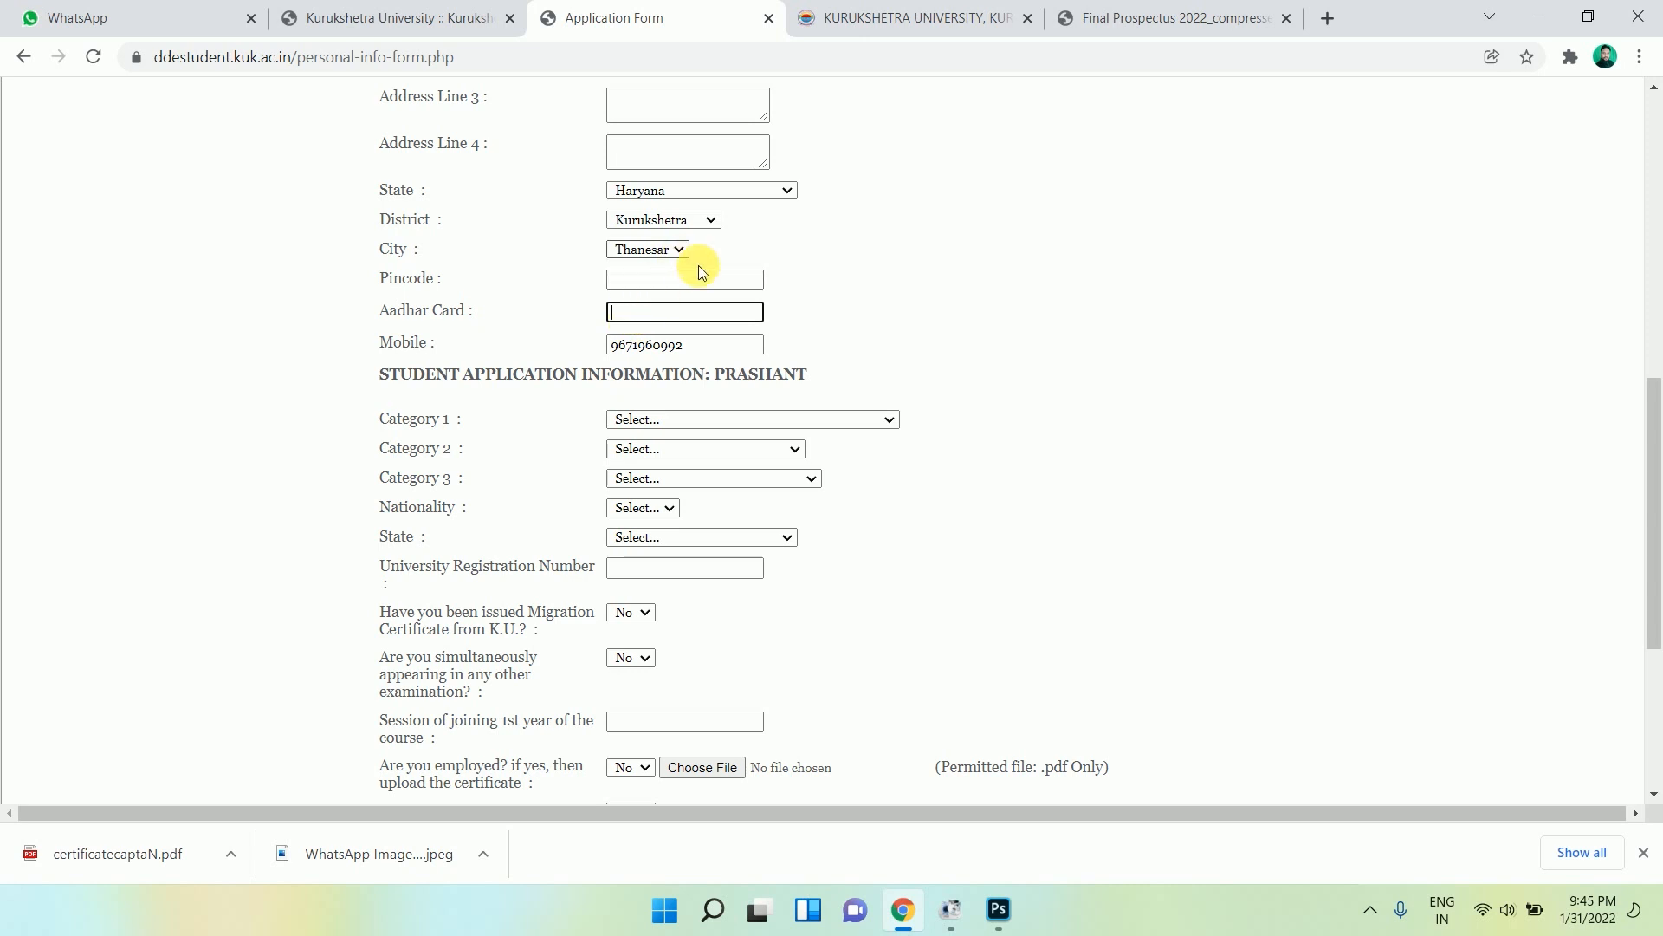
Try Category 1 as Other Backward Cast-A of Haryana and as SC of Haryana- Income below 2,50,001.
click(653, 423)
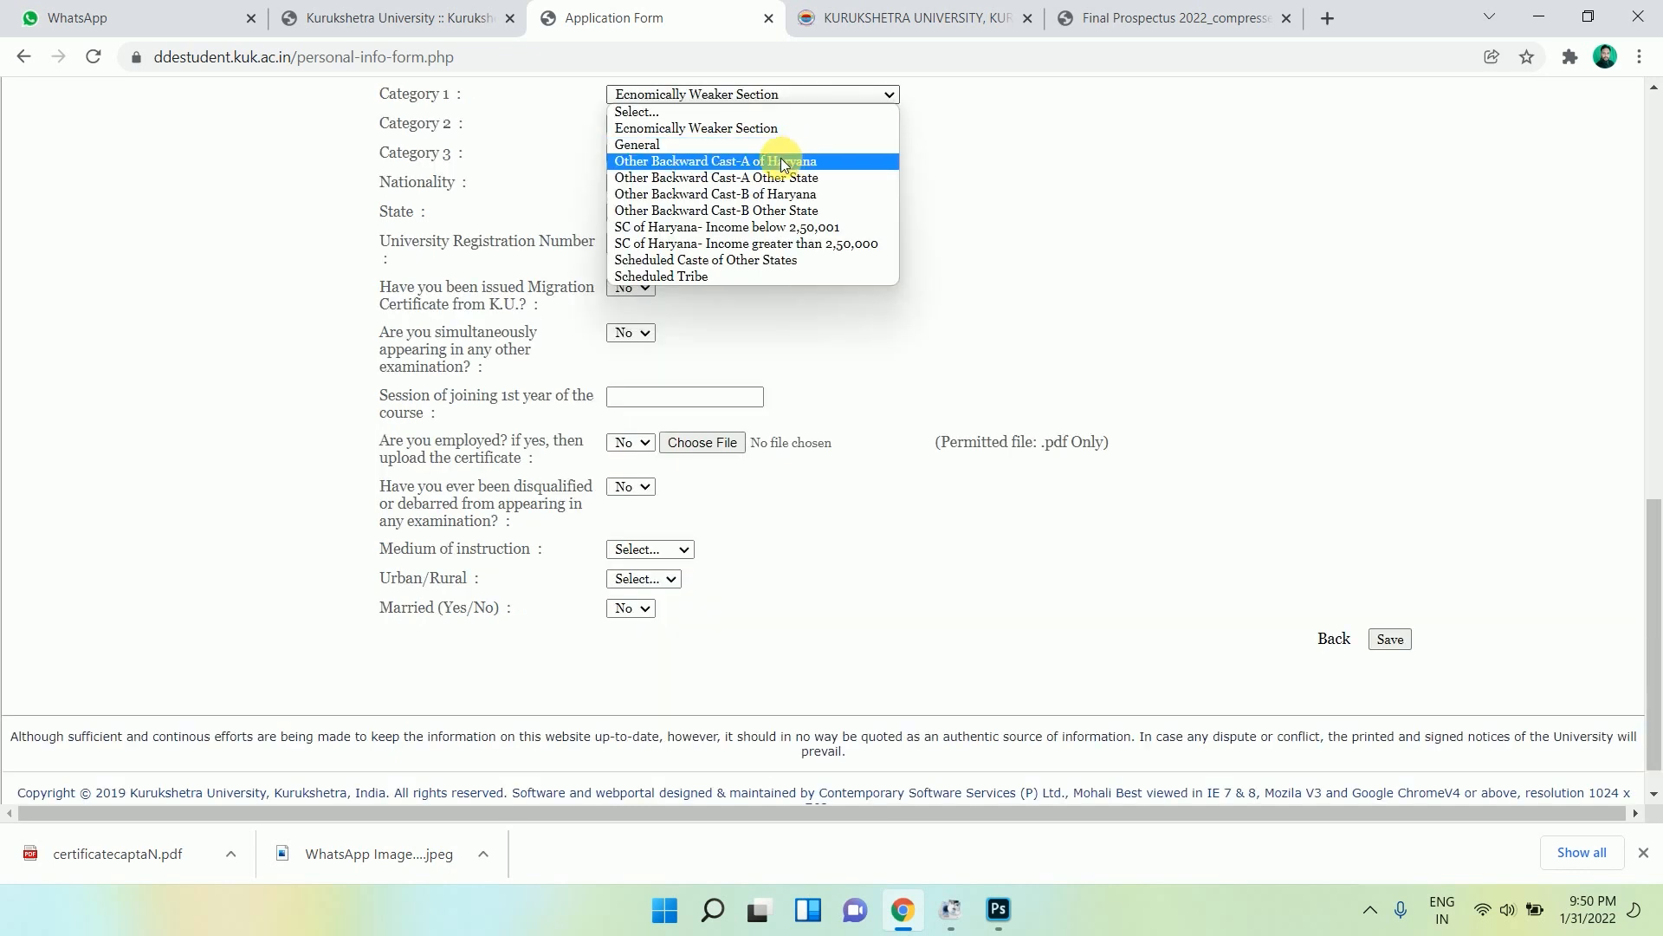
click(677, 163)
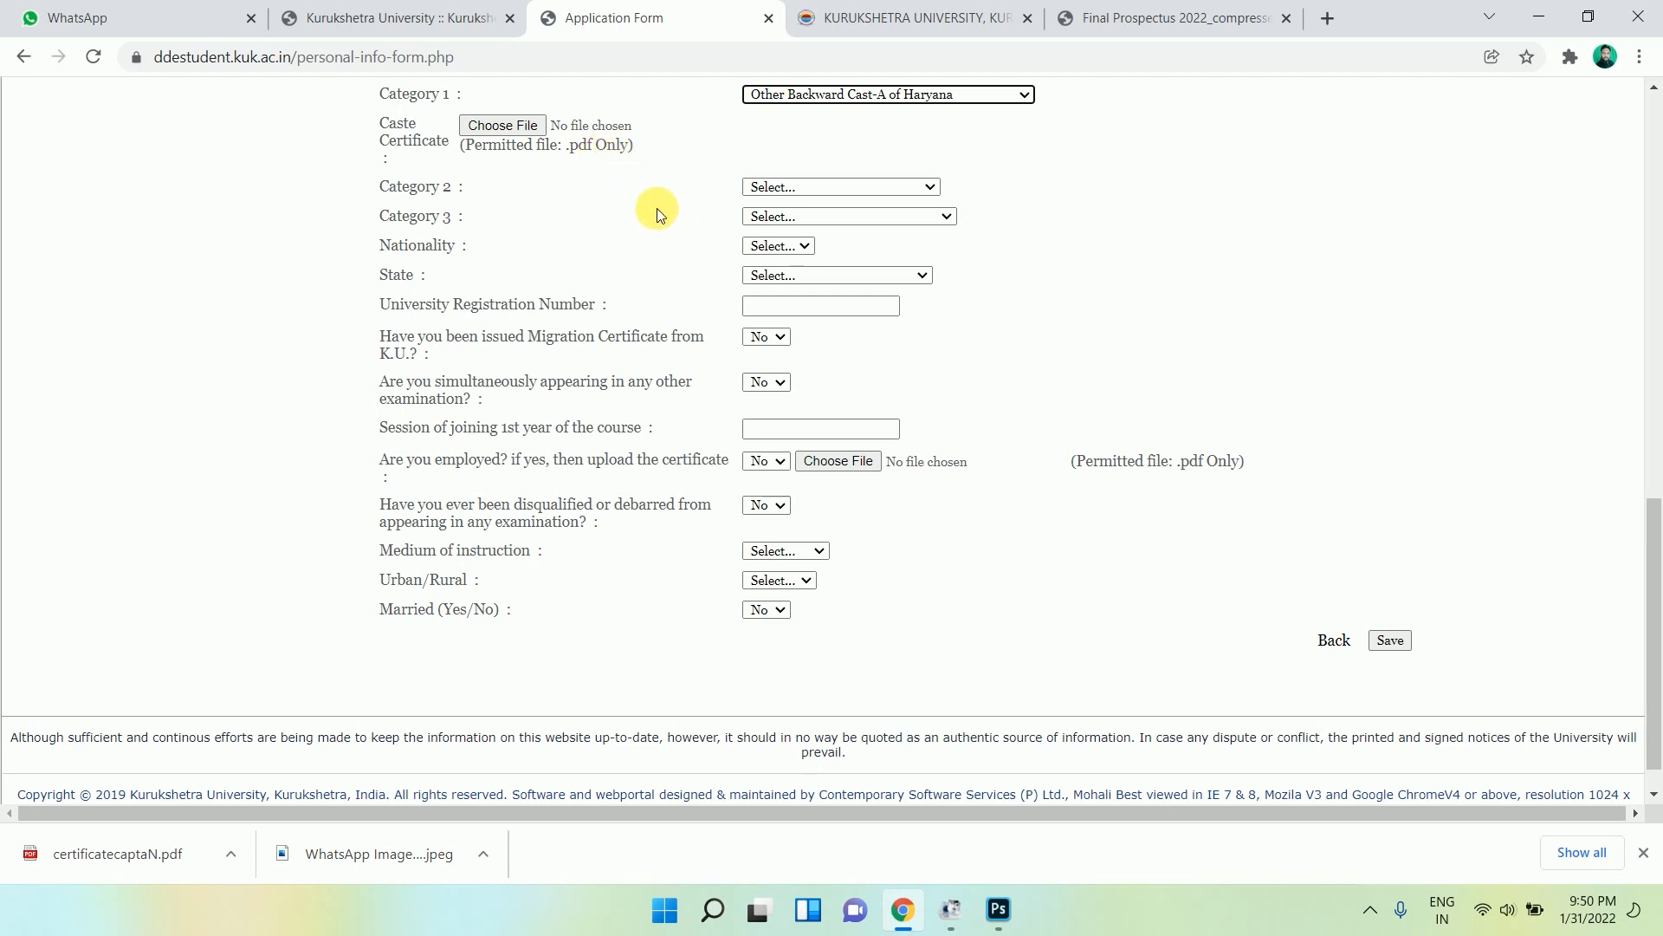
click(866, 95)
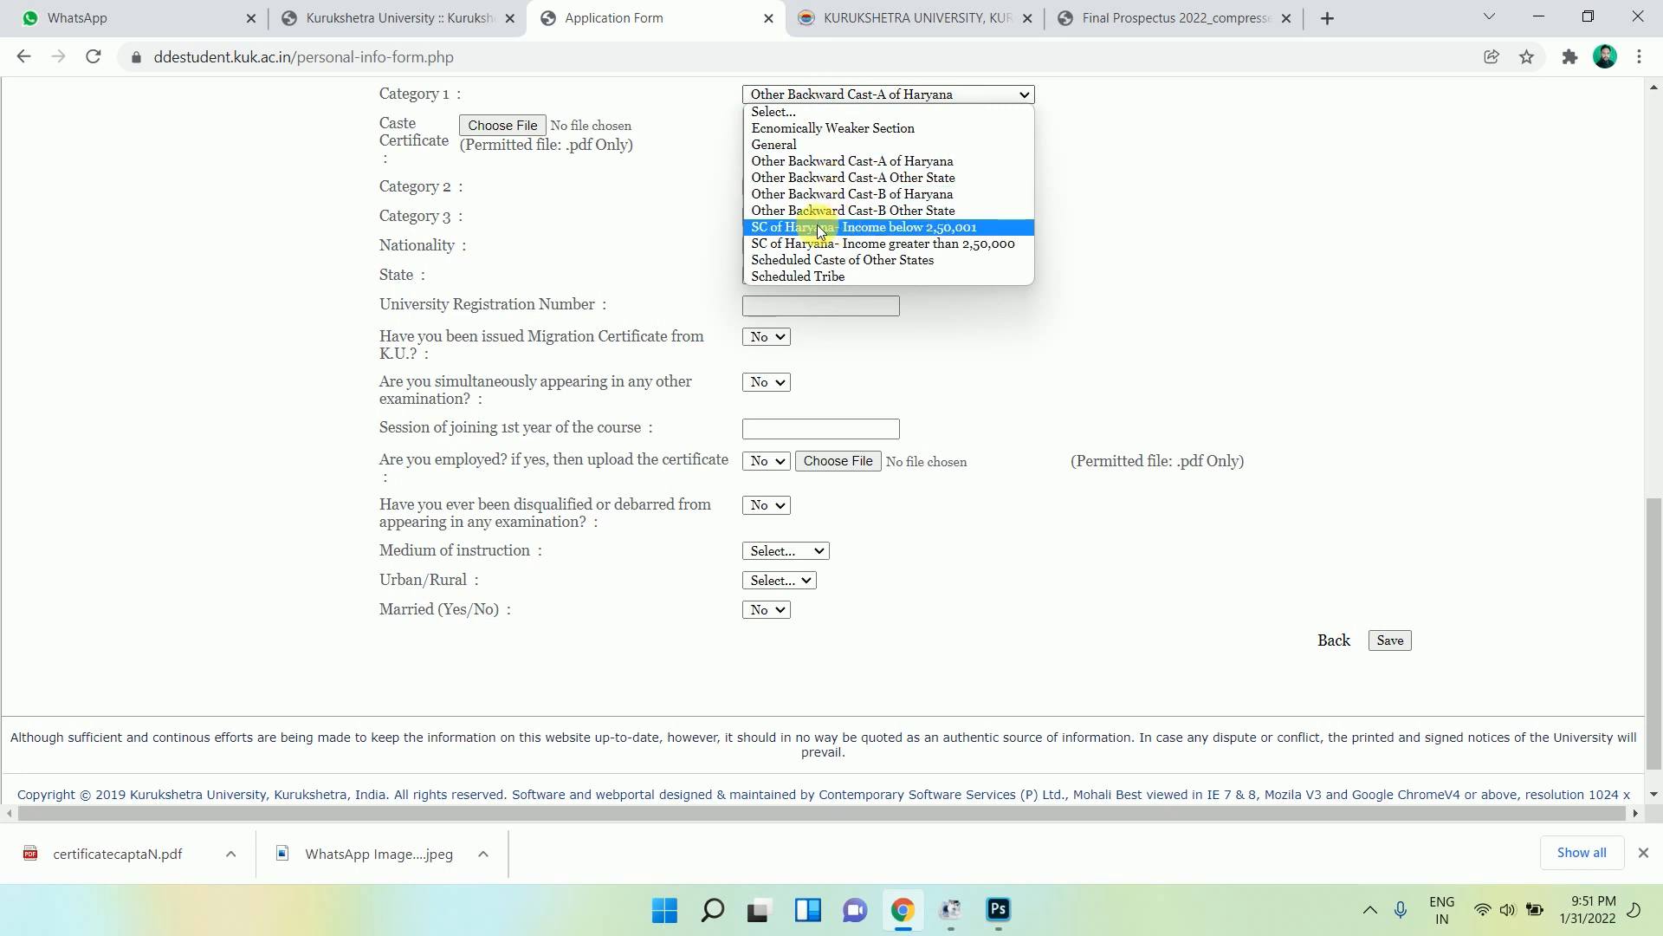
click(805, 229)
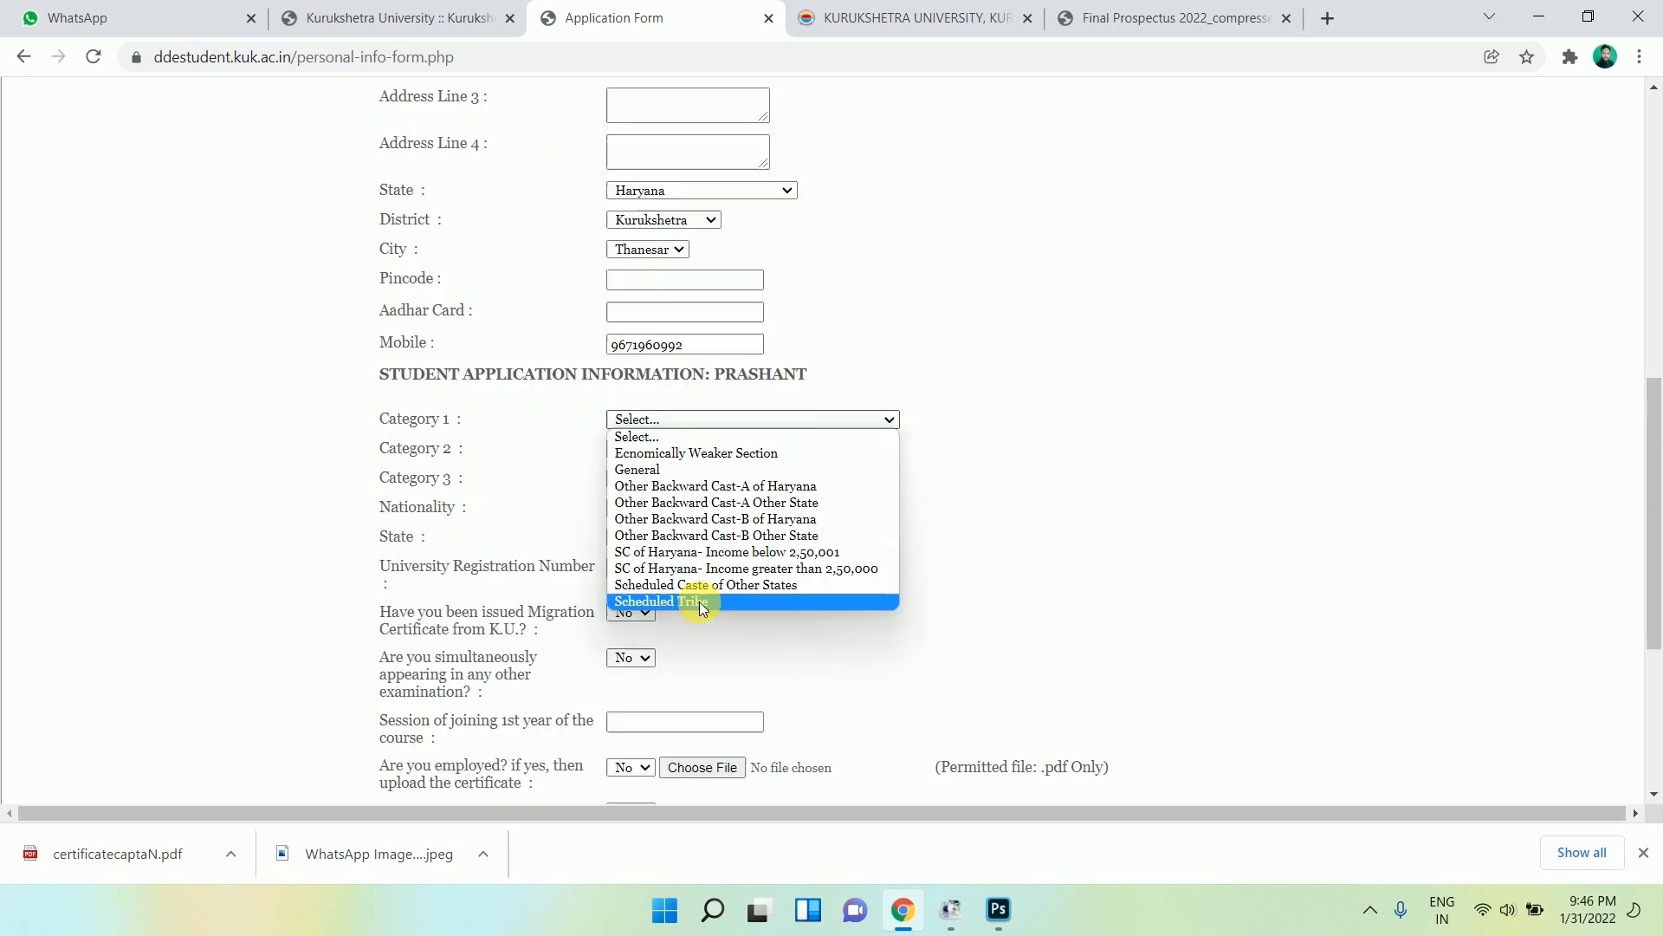
click(1022, 427)
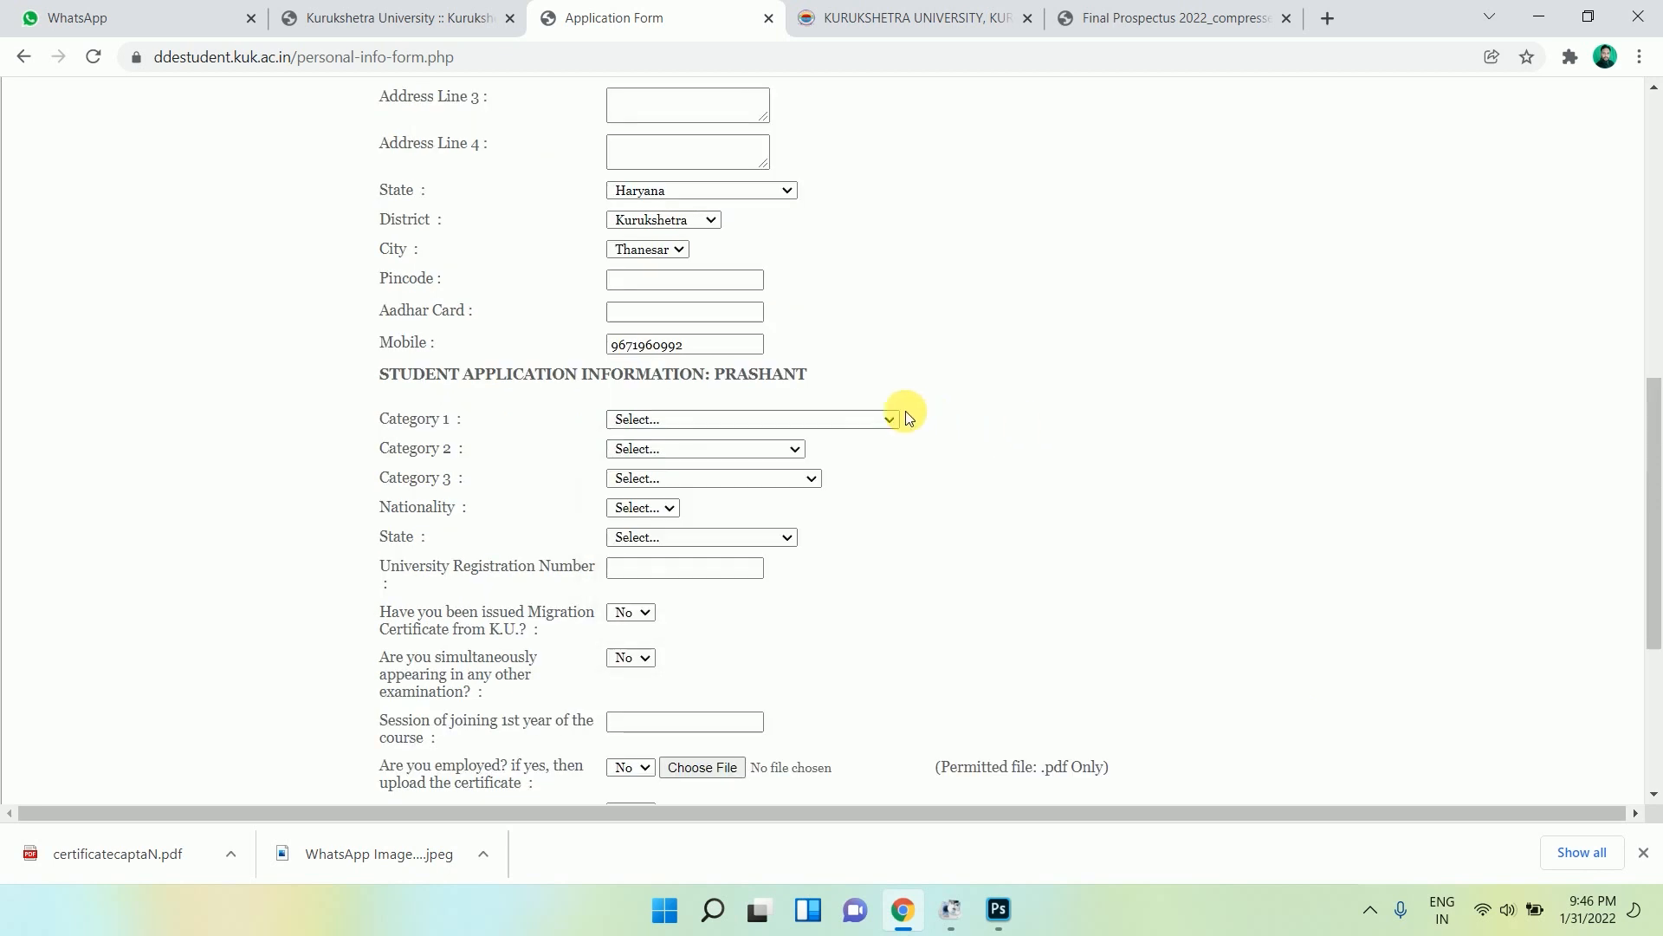
Review the available options for Category 2 and Category 3 without choosing any.
click(636, 453)
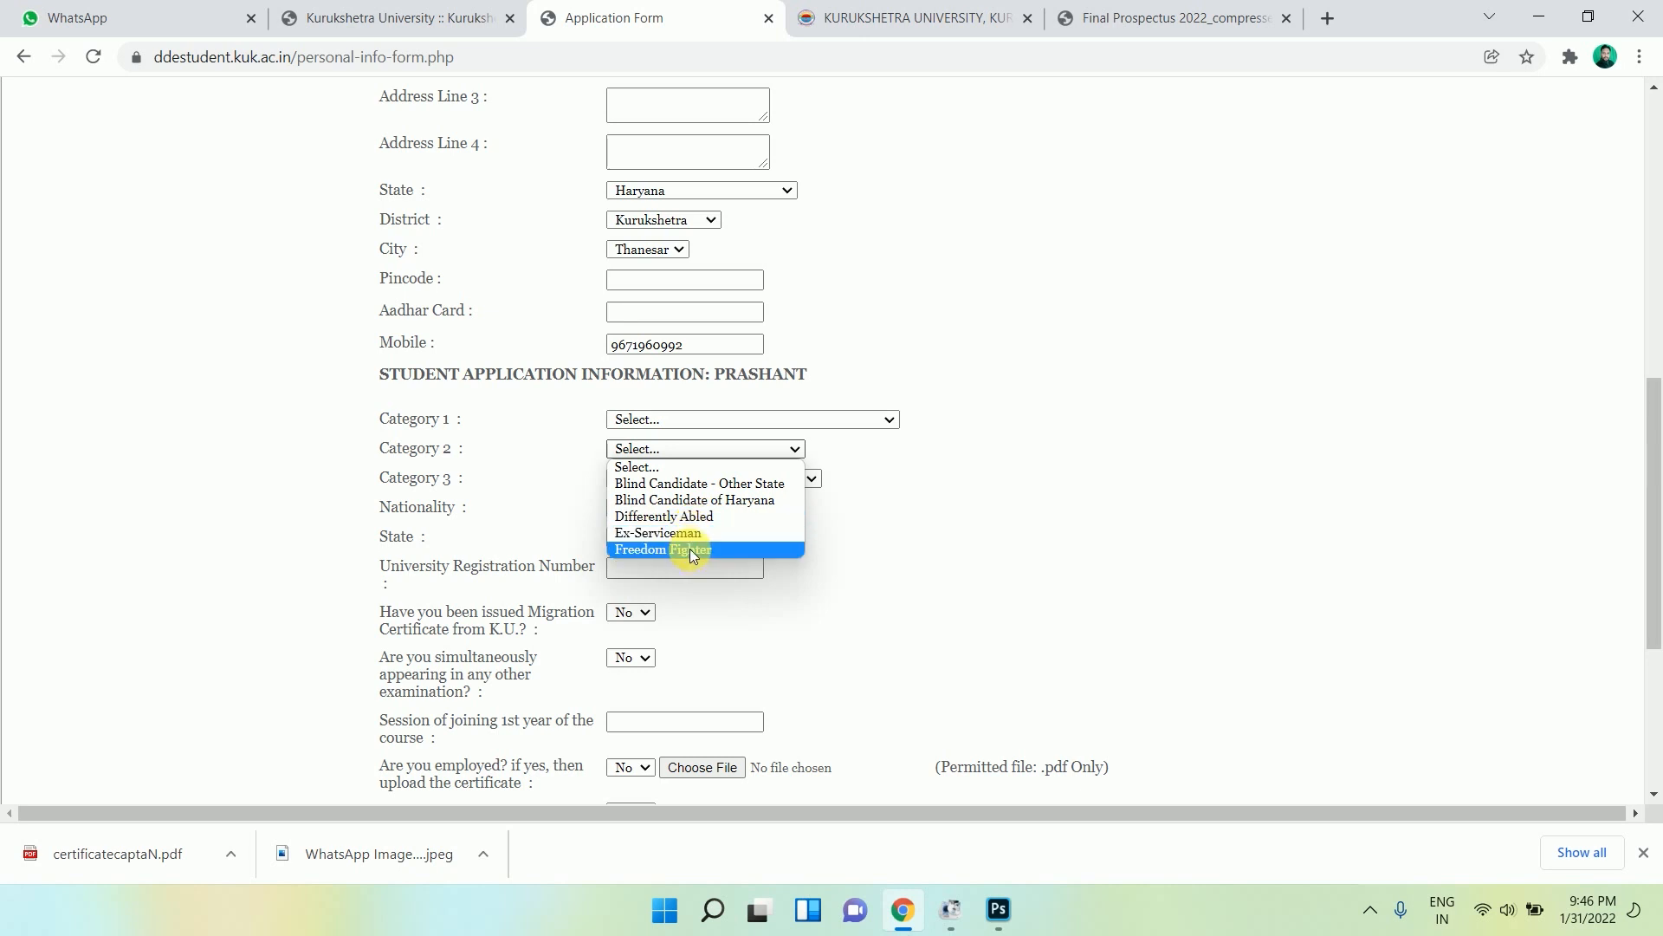
click(1002, 502)
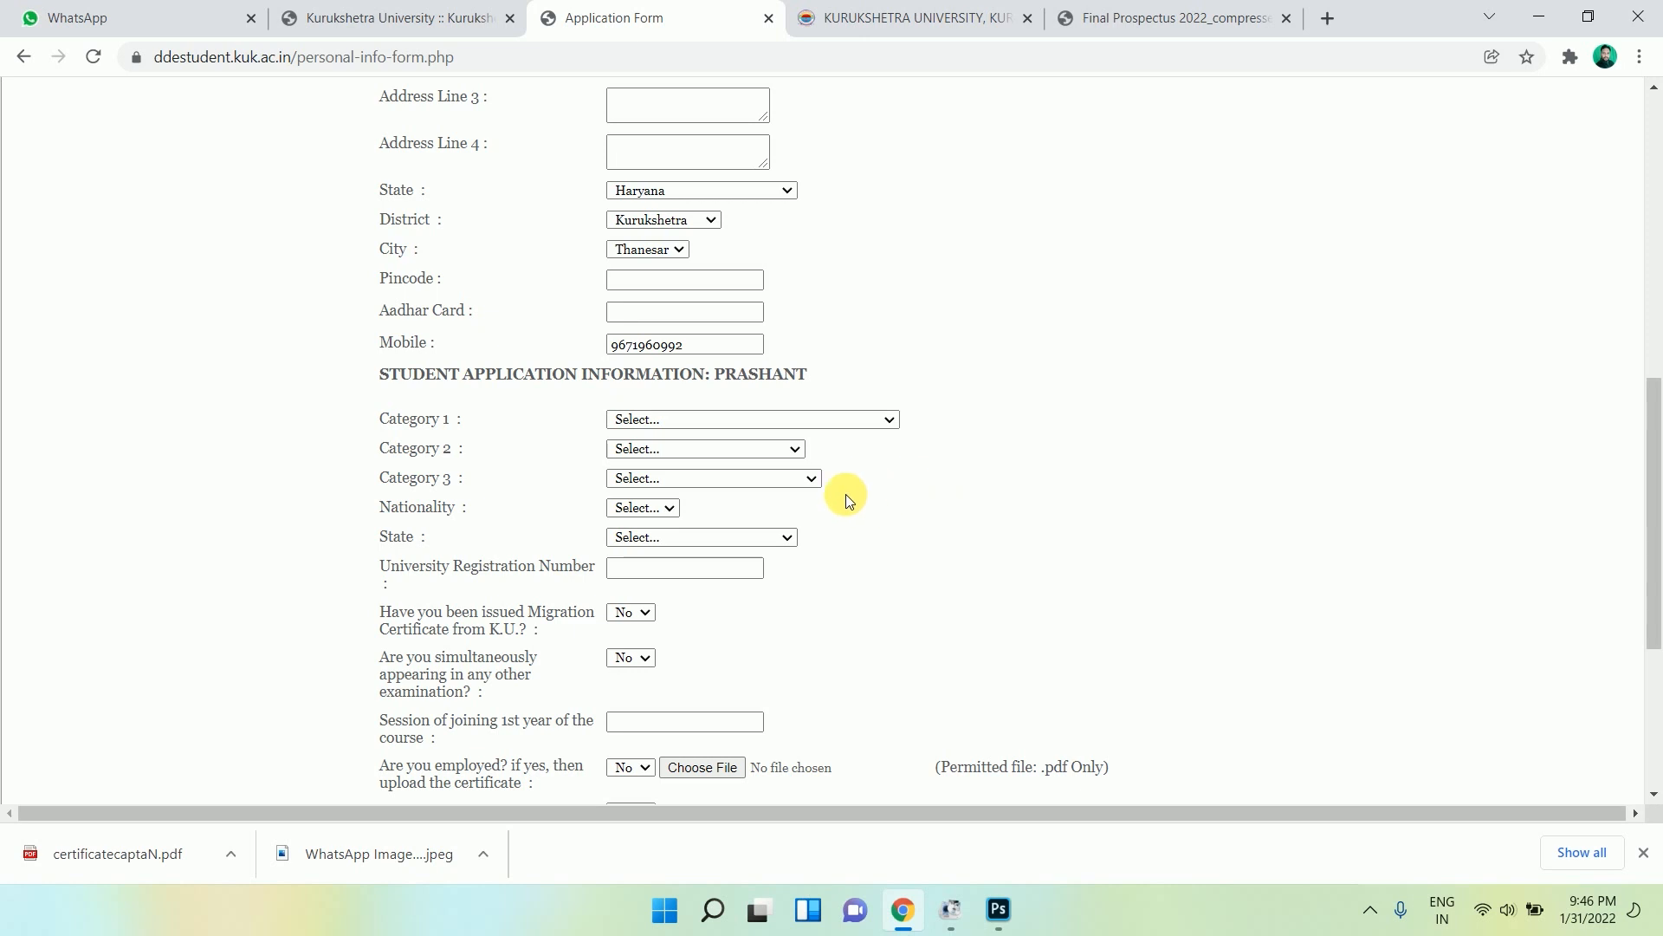
click(726, 476)
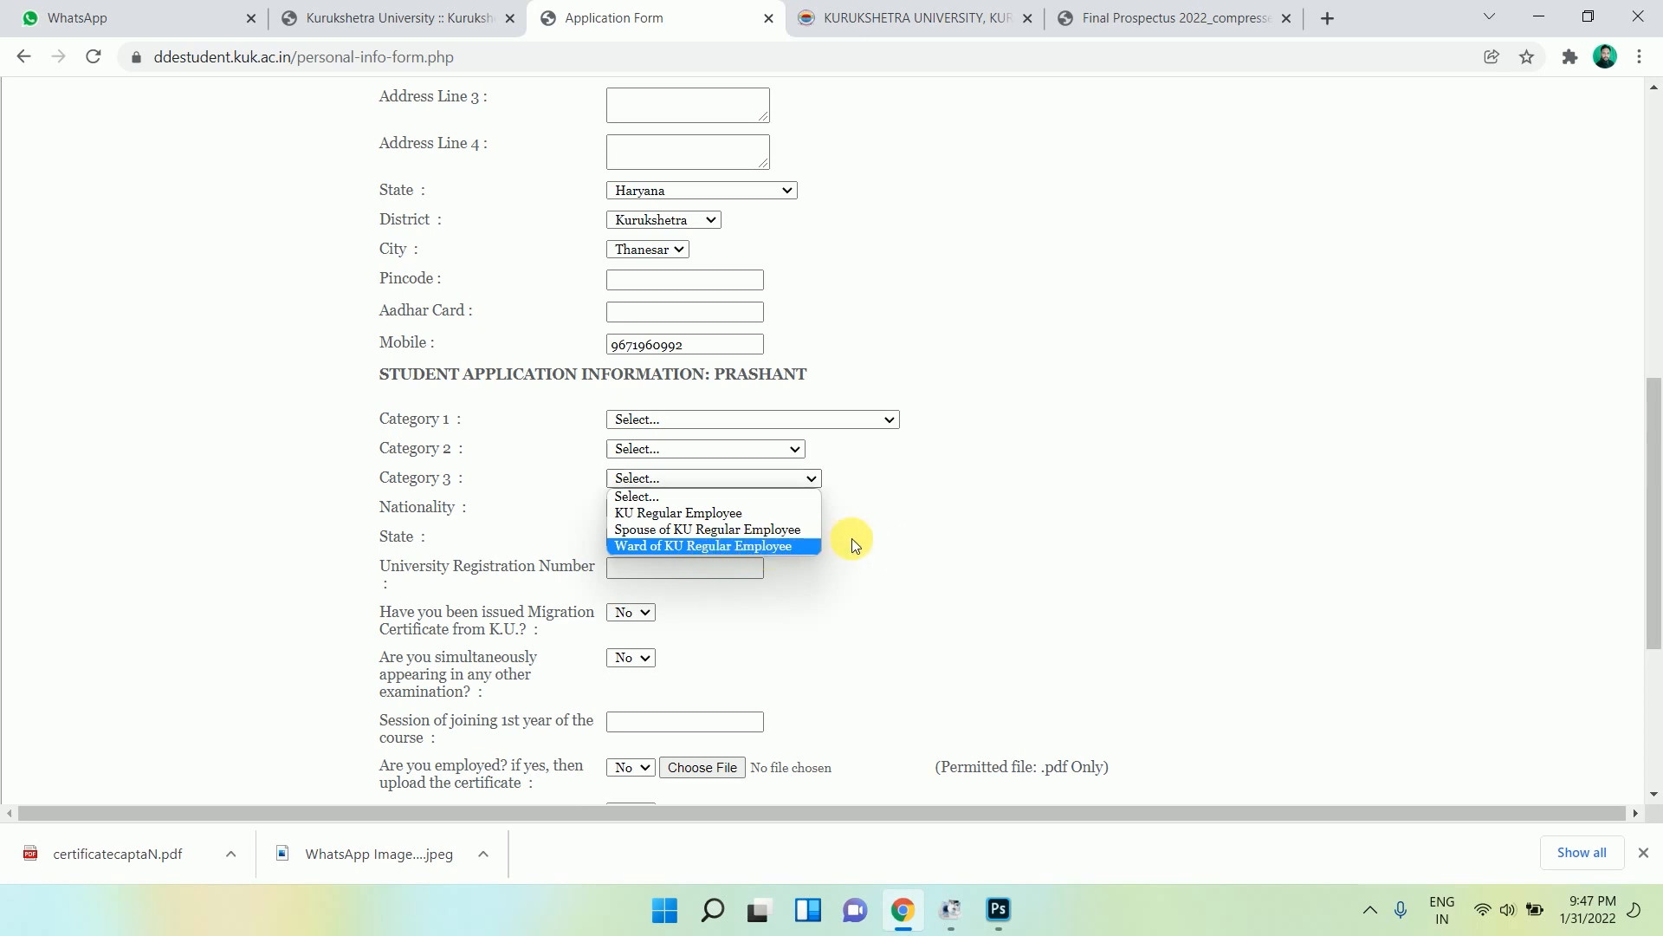
click(993, 524)
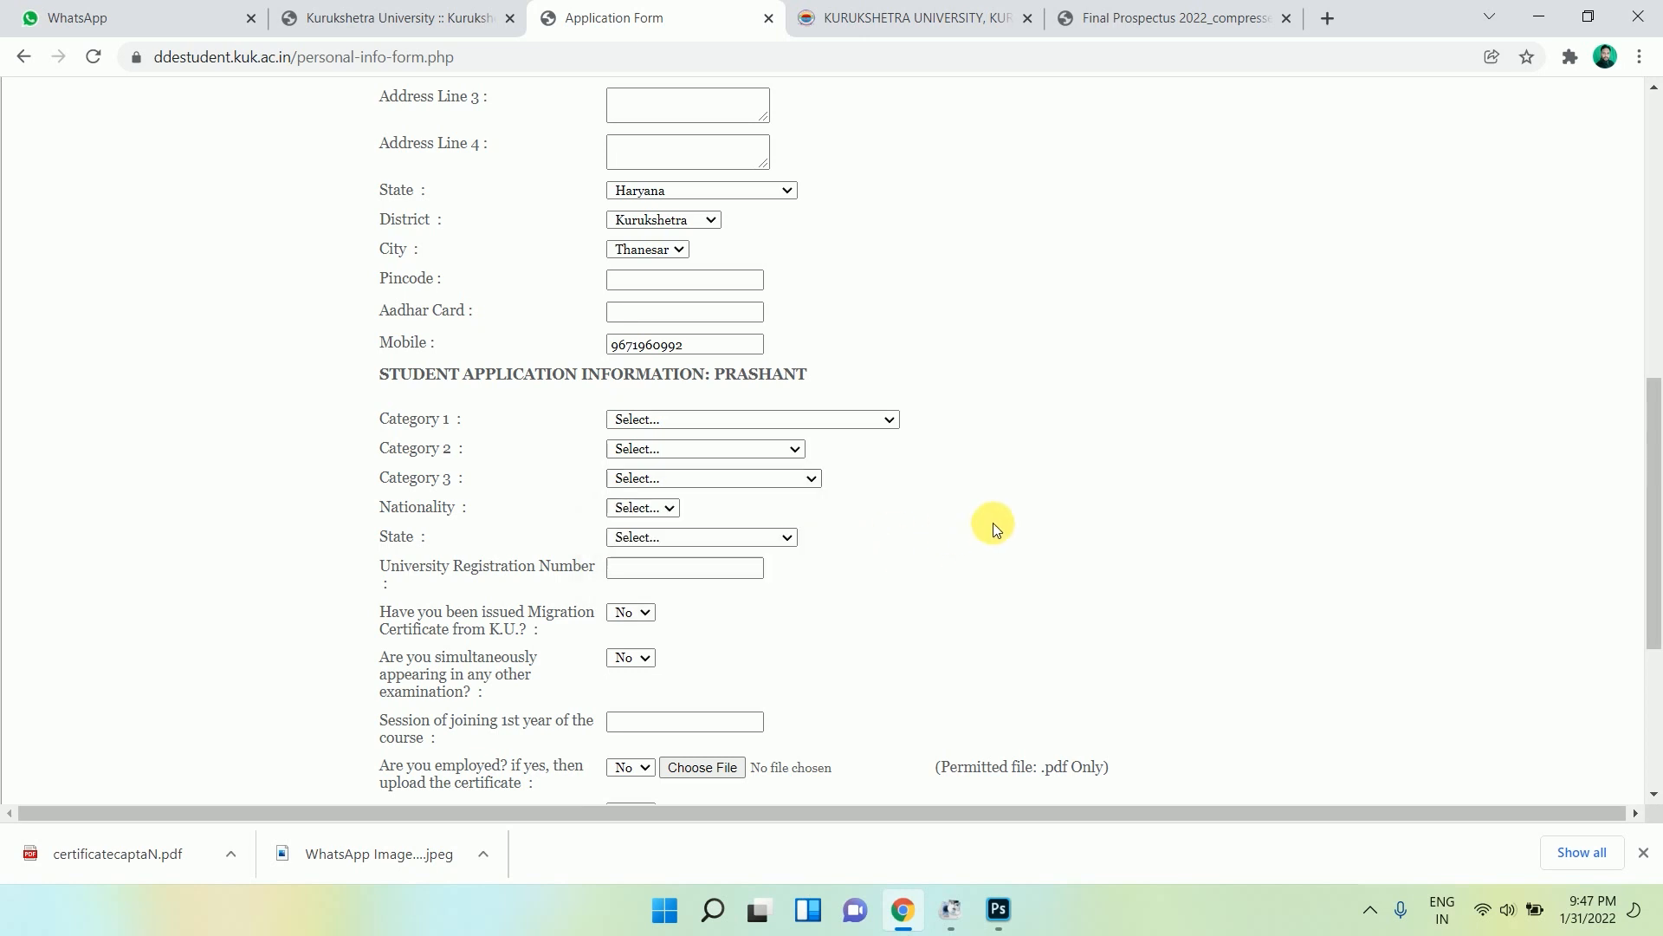
Set the nationality to Indian and the state in the student application information to Haryana.
click(629, 509)
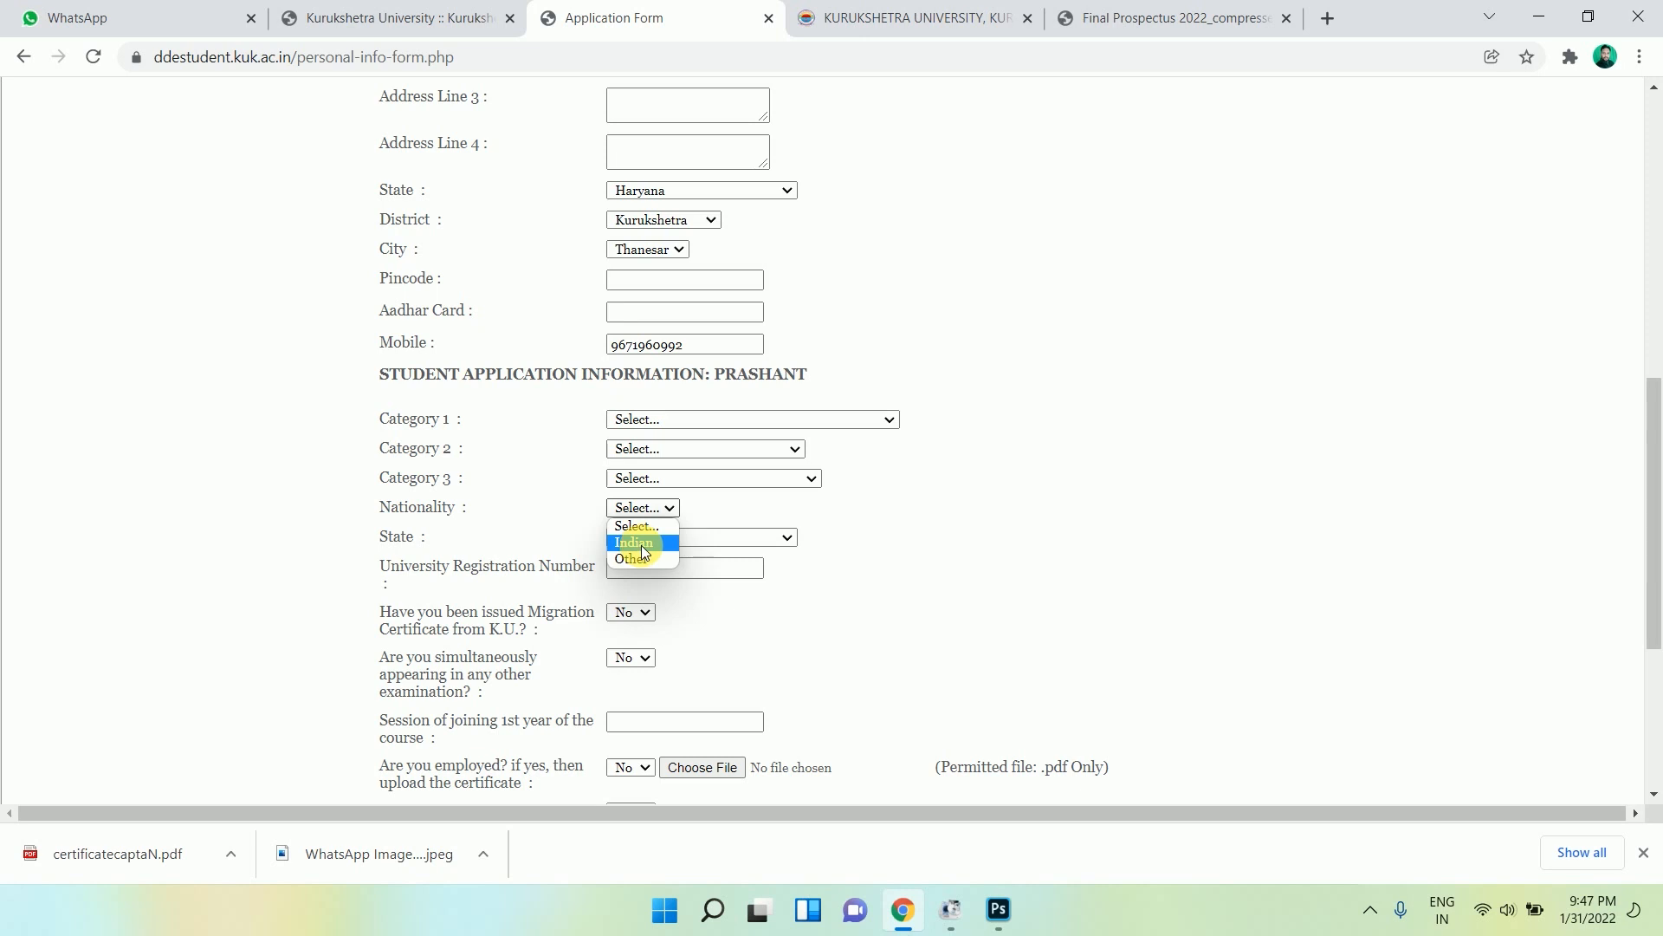
click(642, 546)
click(678, 537)
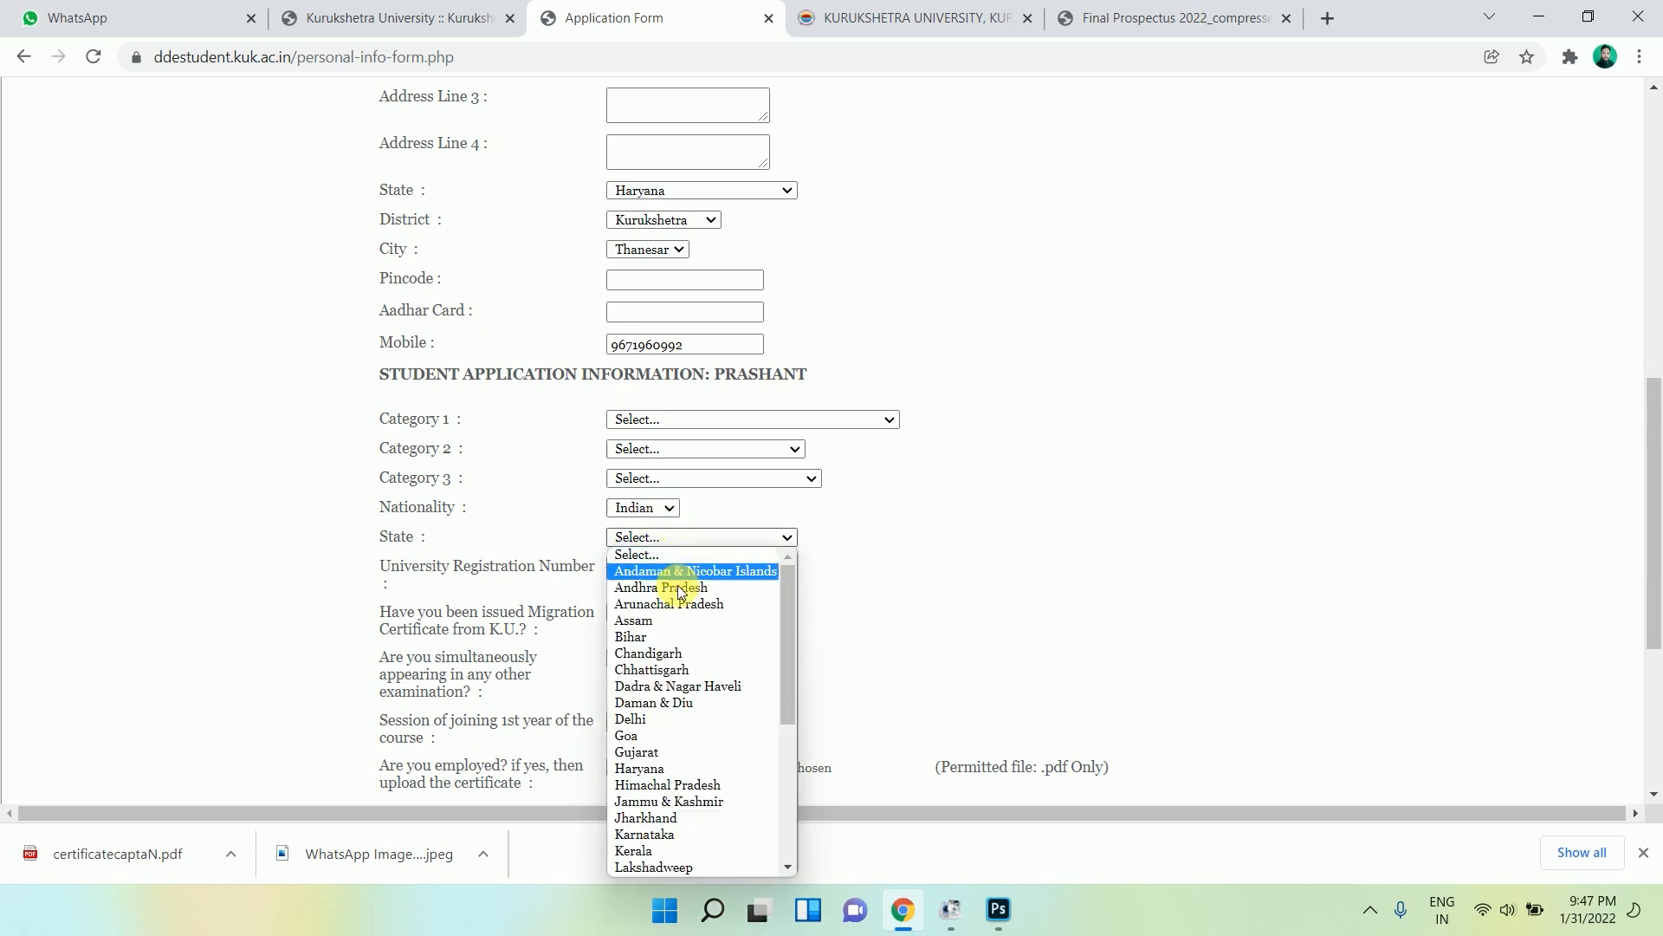
click(654, 770)
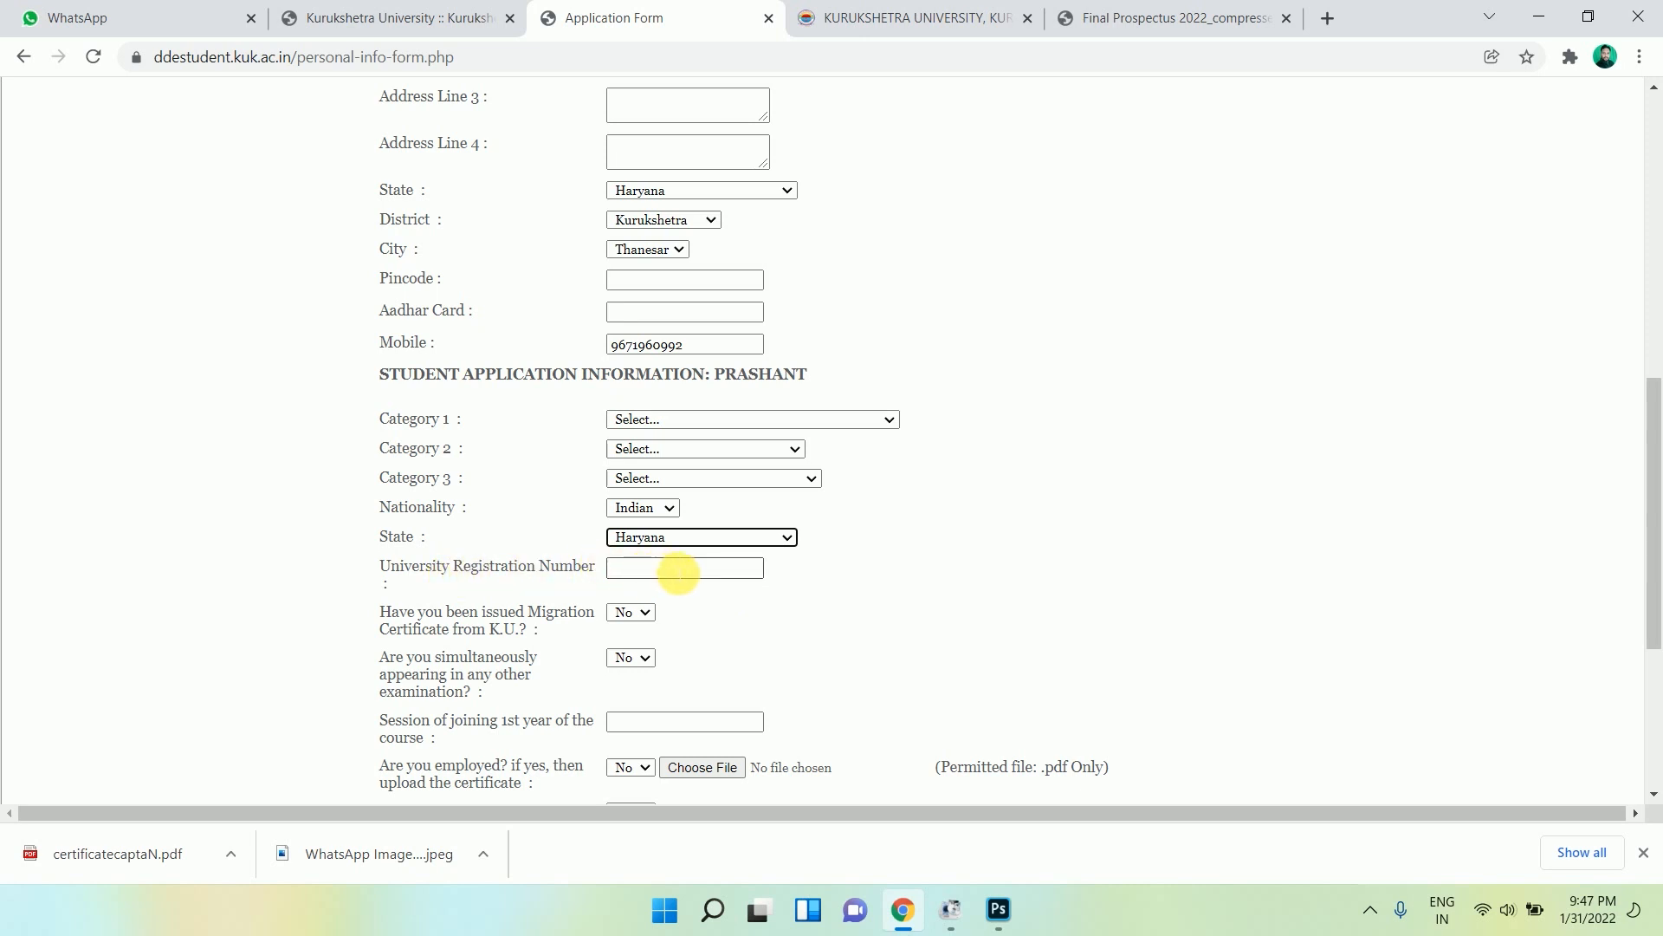
Review the remaining application fields from University Registration Number to the medium of instruction, Urban/Rural and Married options.
click(679, 572)
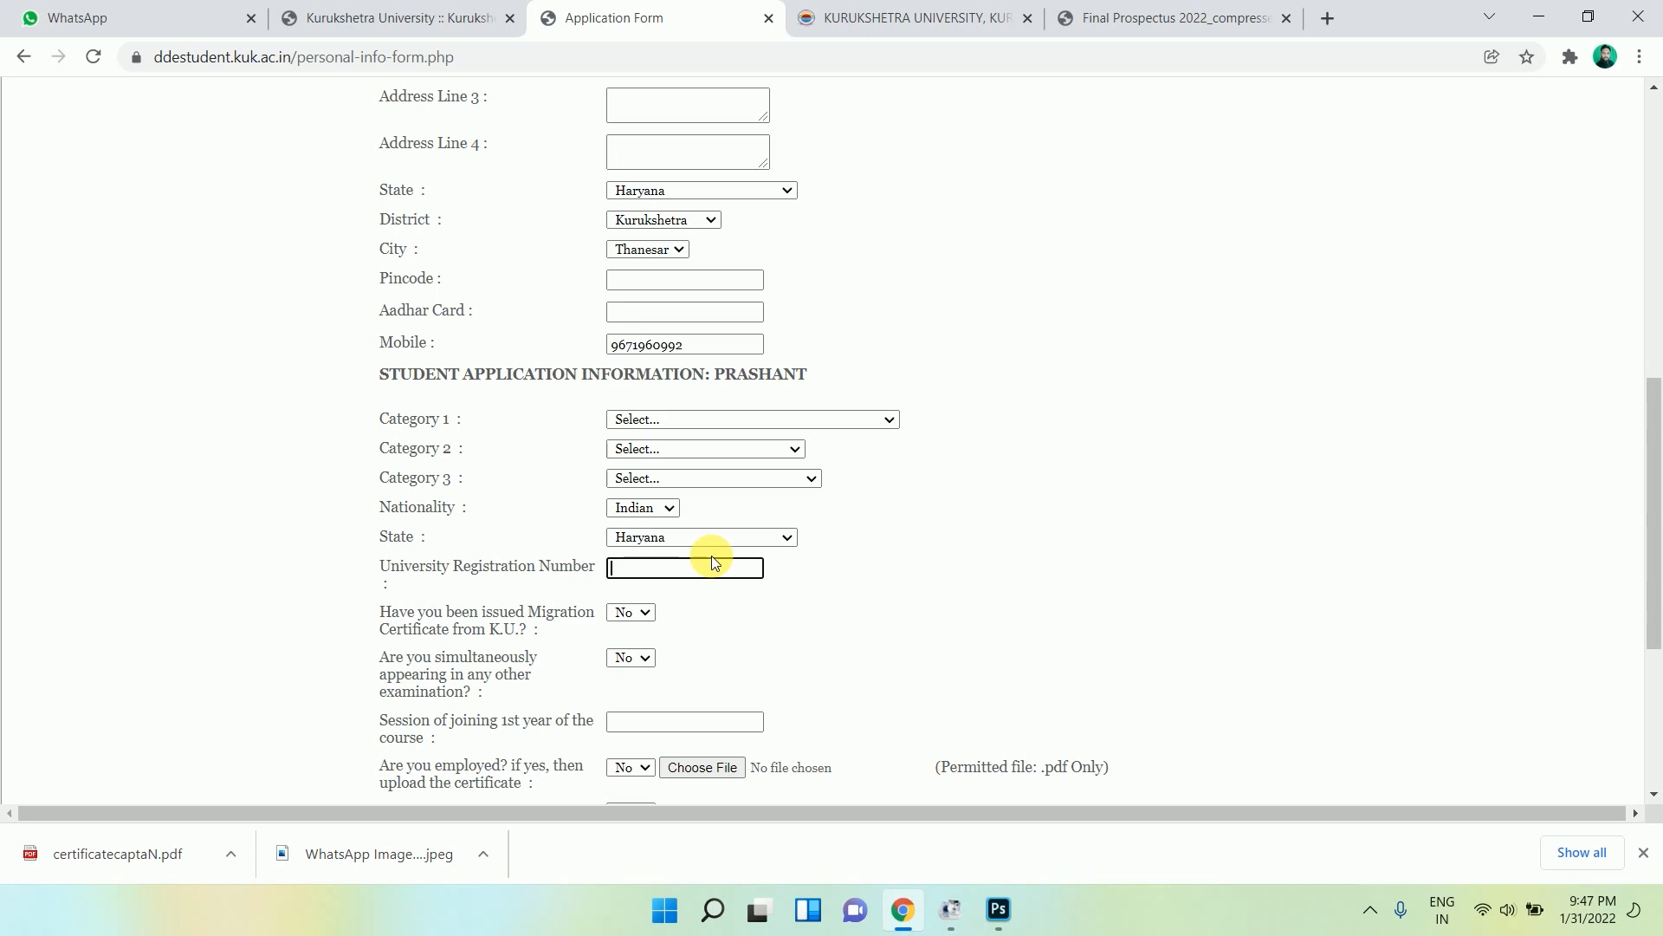
scroll(715, 563, down, 1)
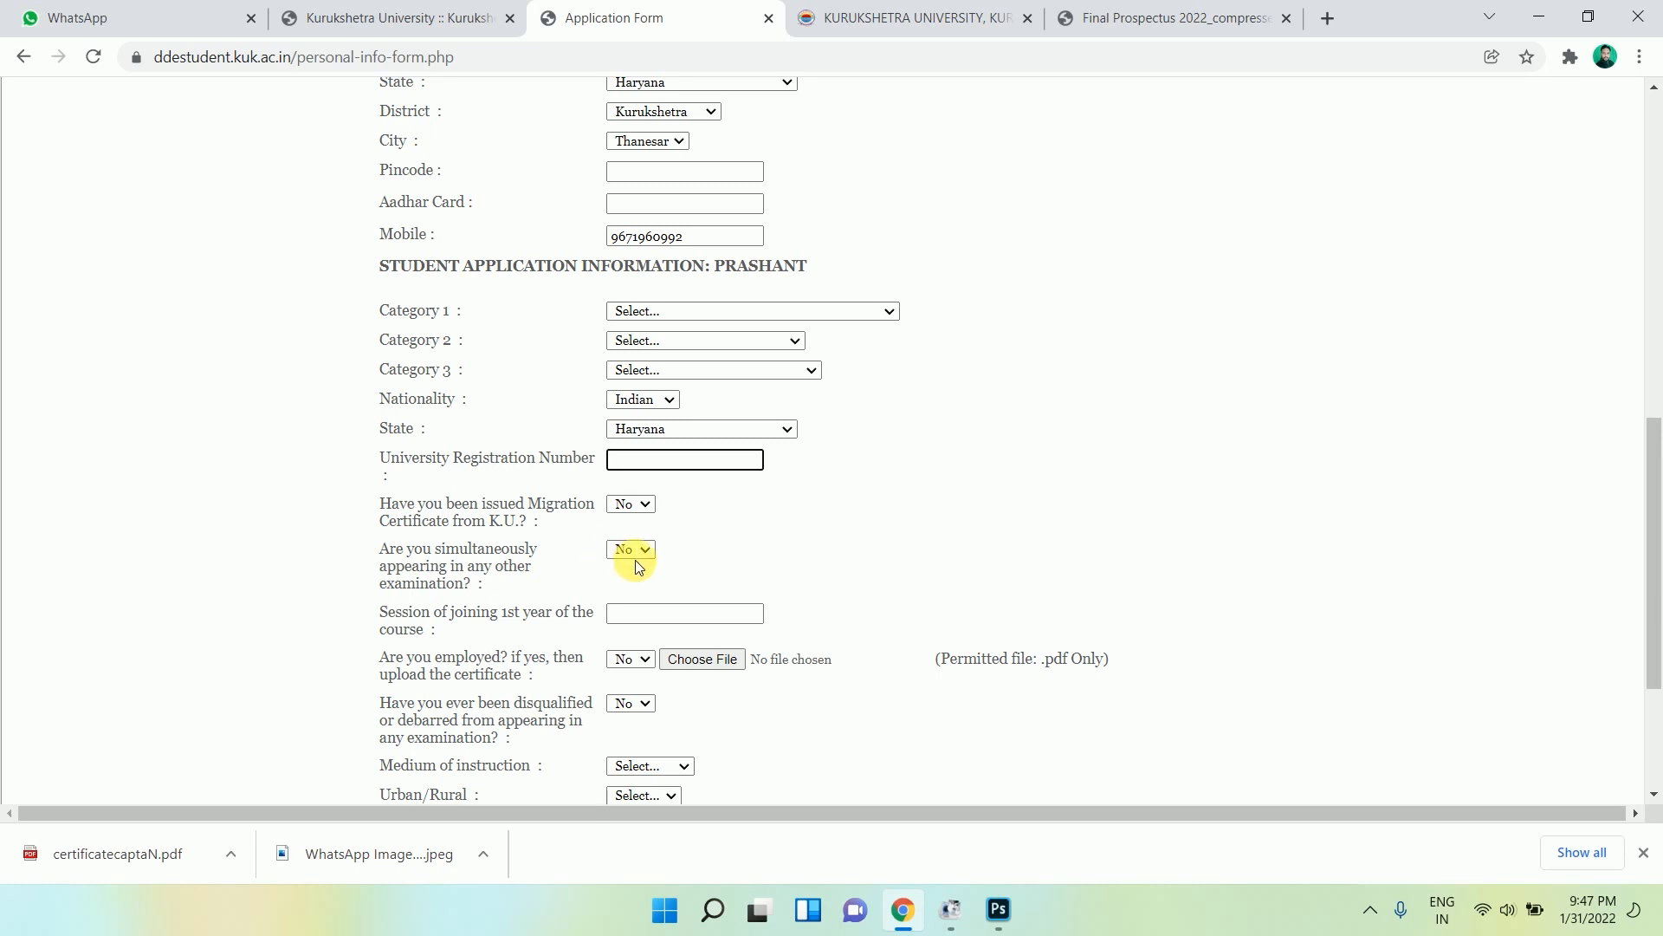
scroll(642, 559, down, 1)
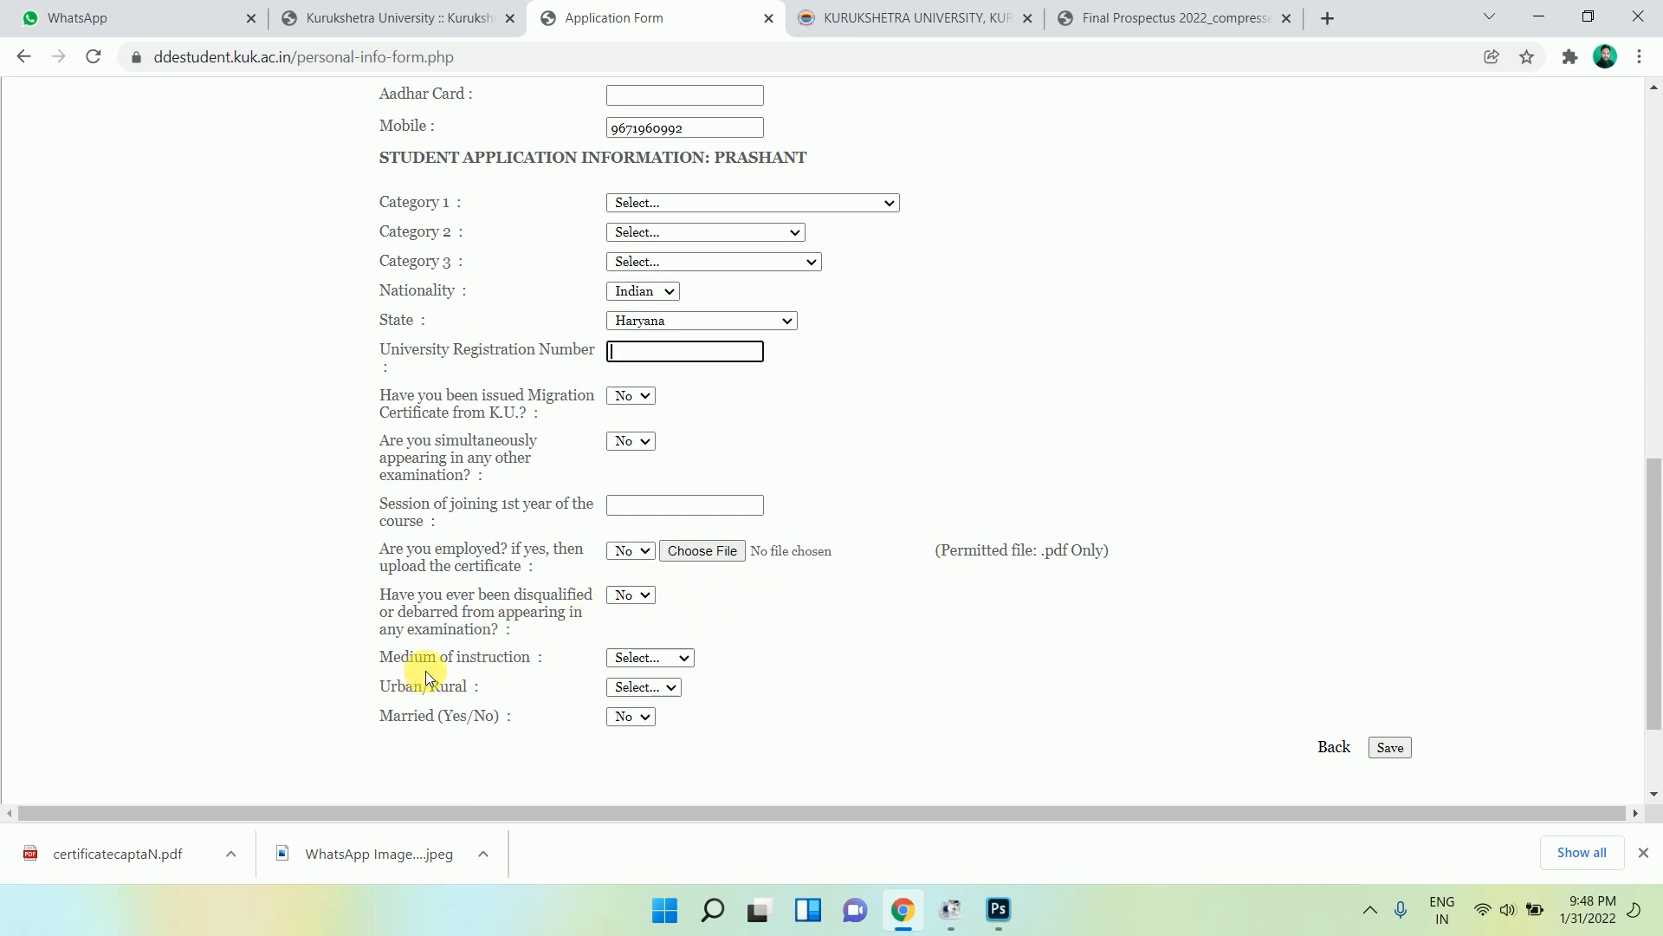
click(646, 658)
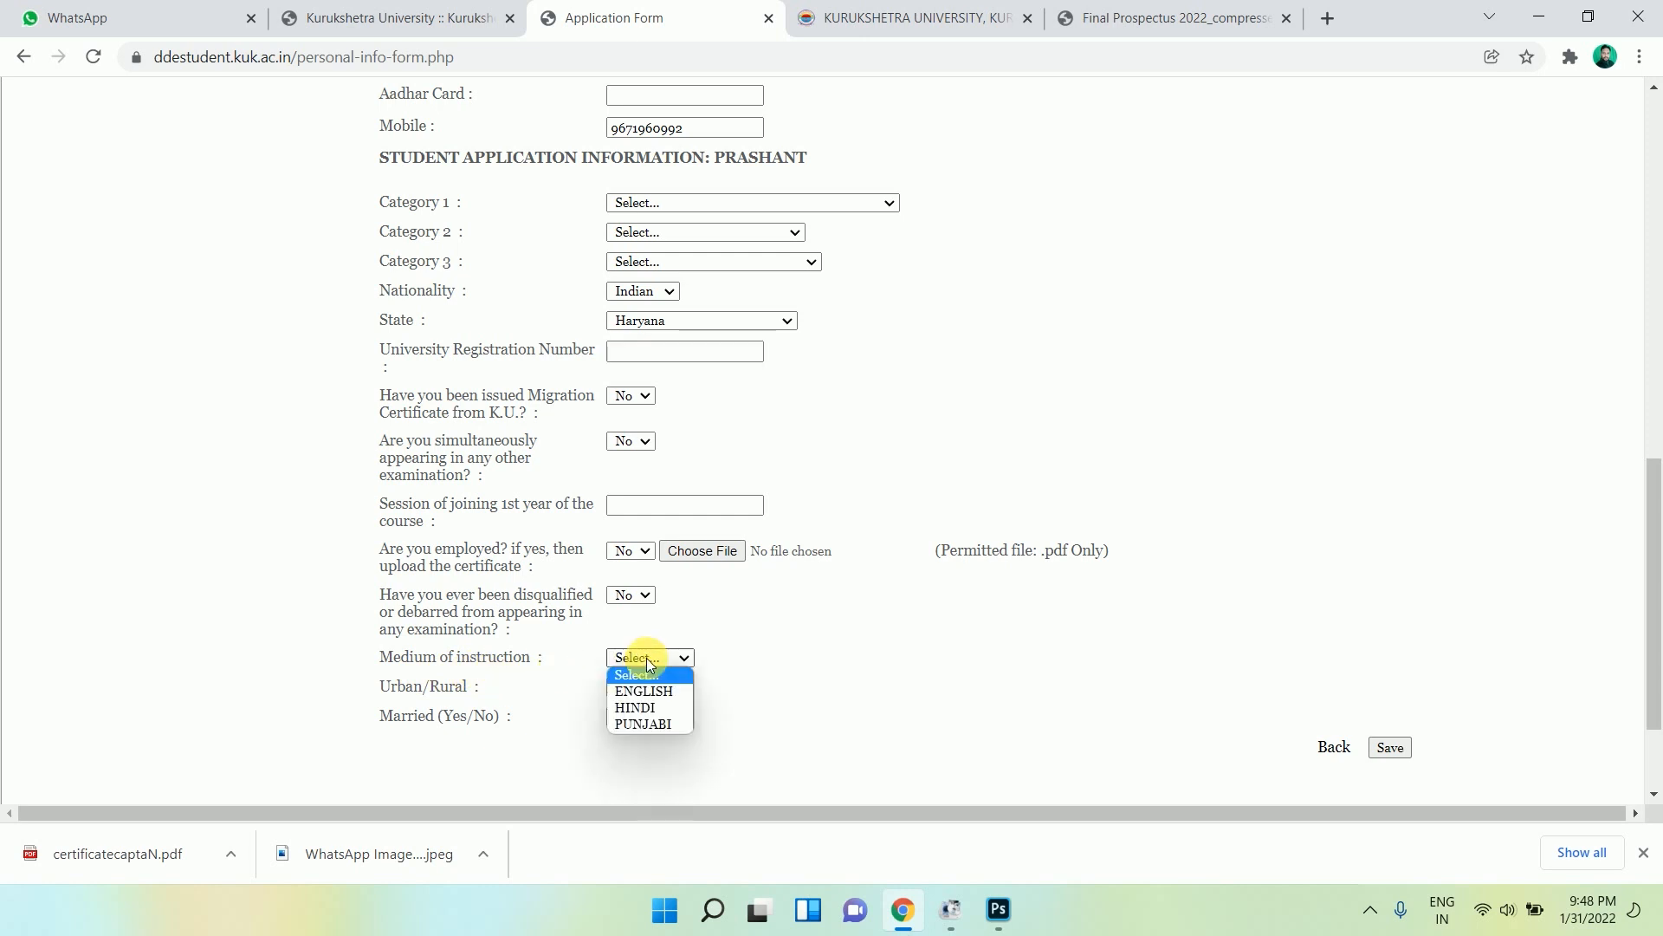
click(644, 656)
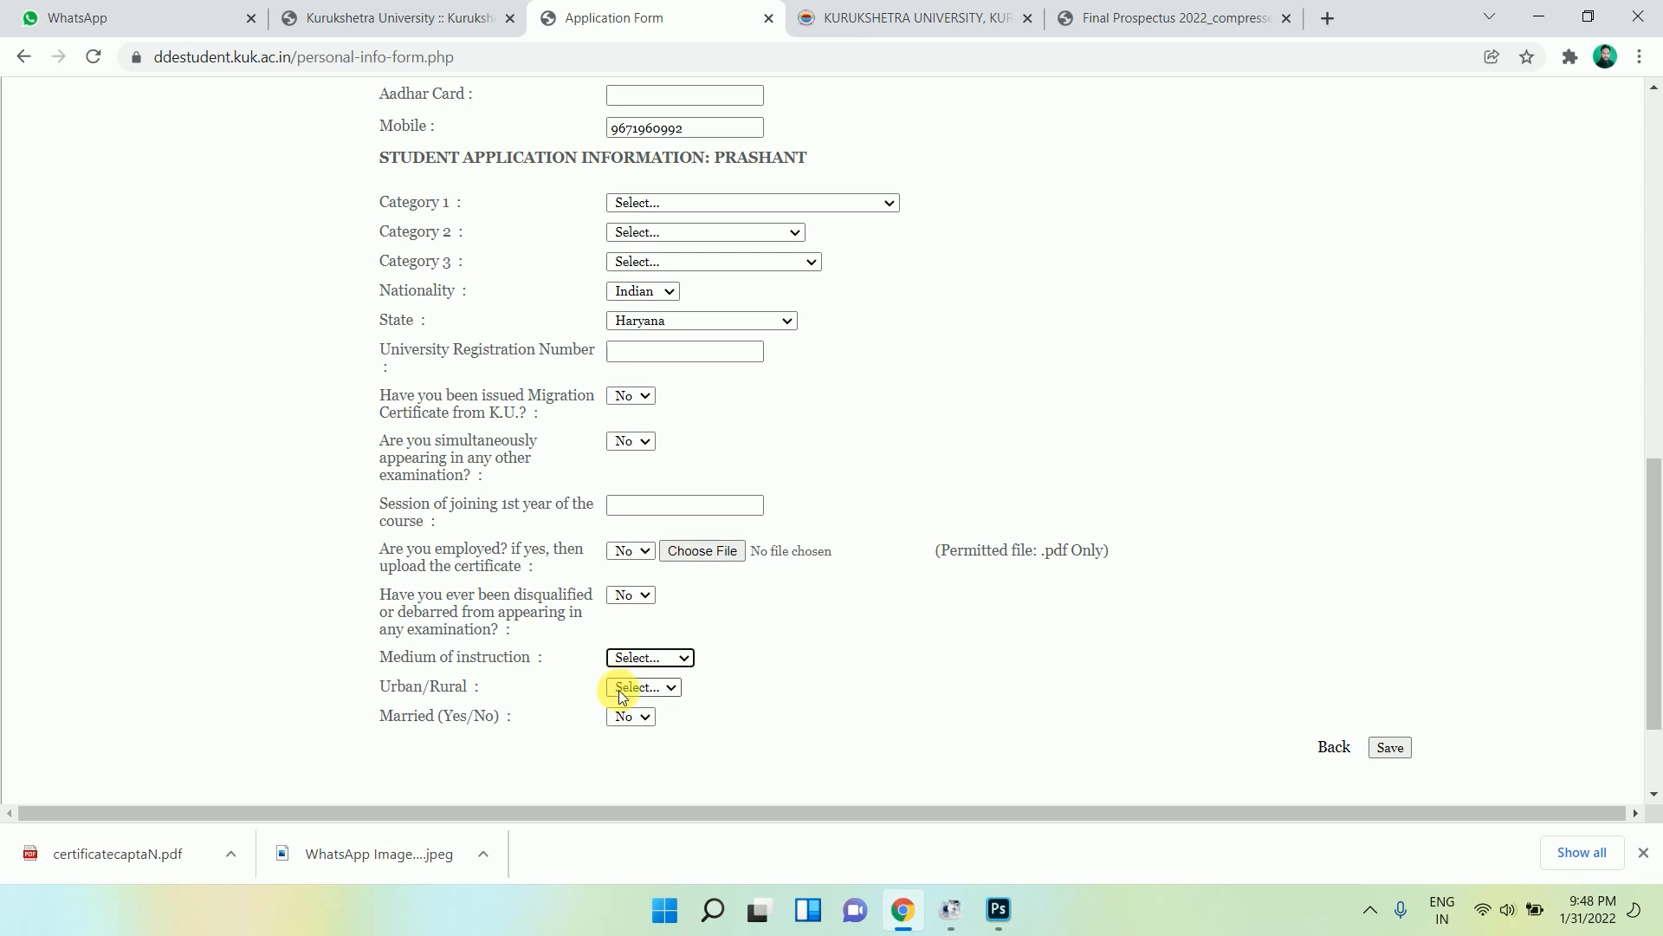
click(630, 690)
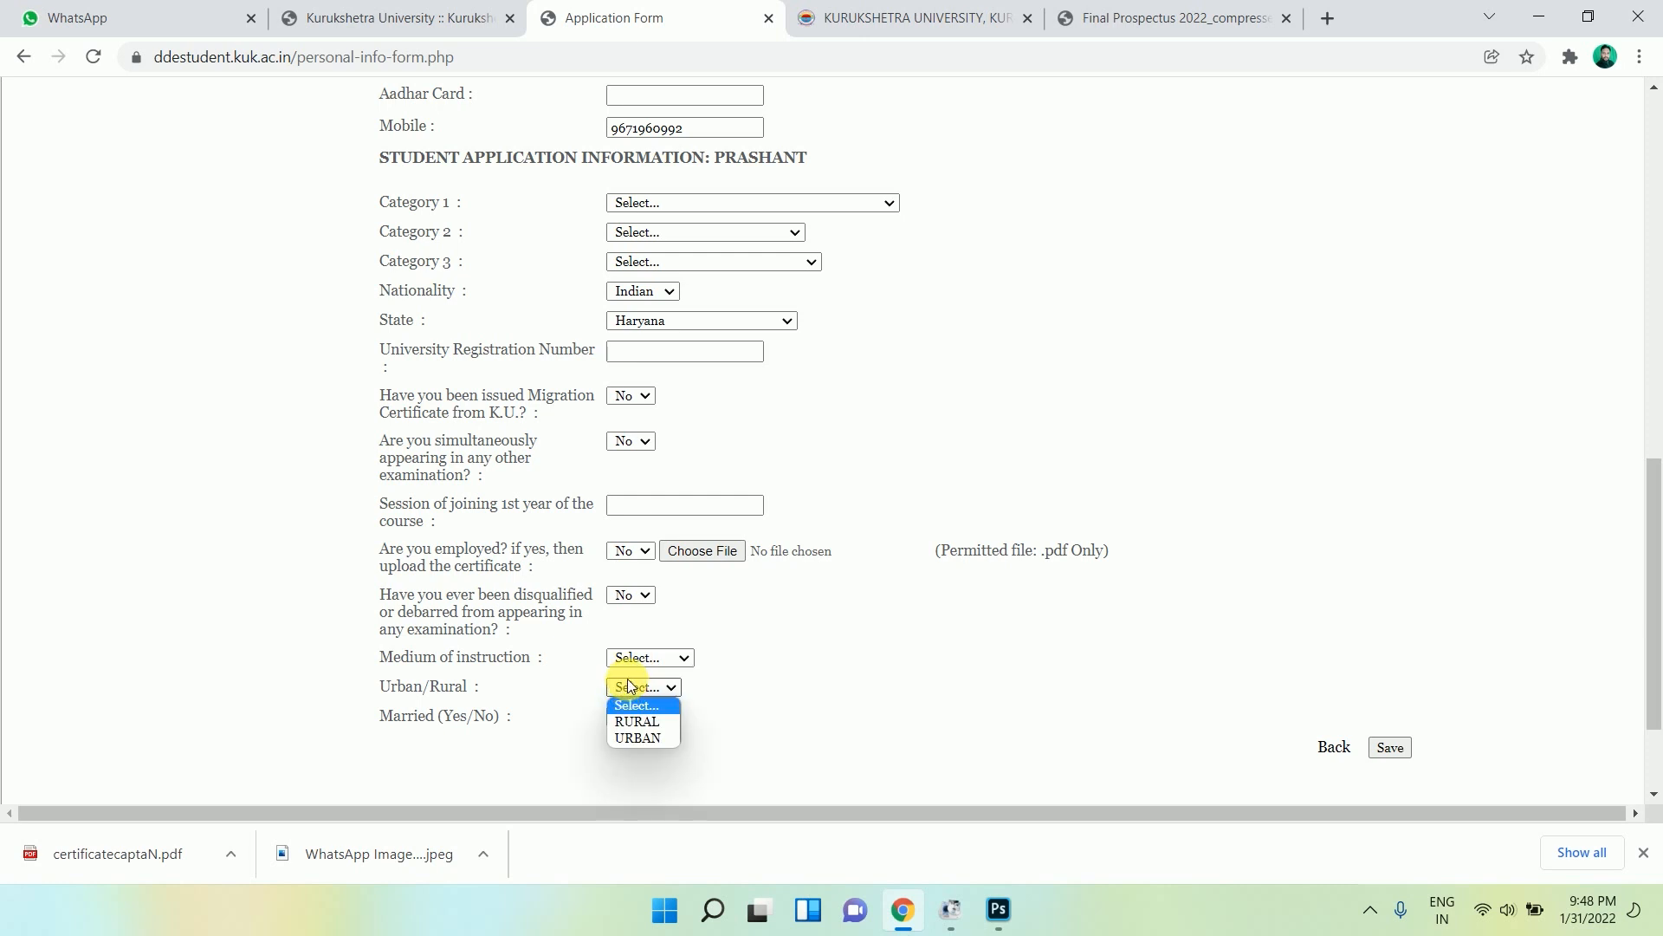
click(630, 687)
click(626, 718)
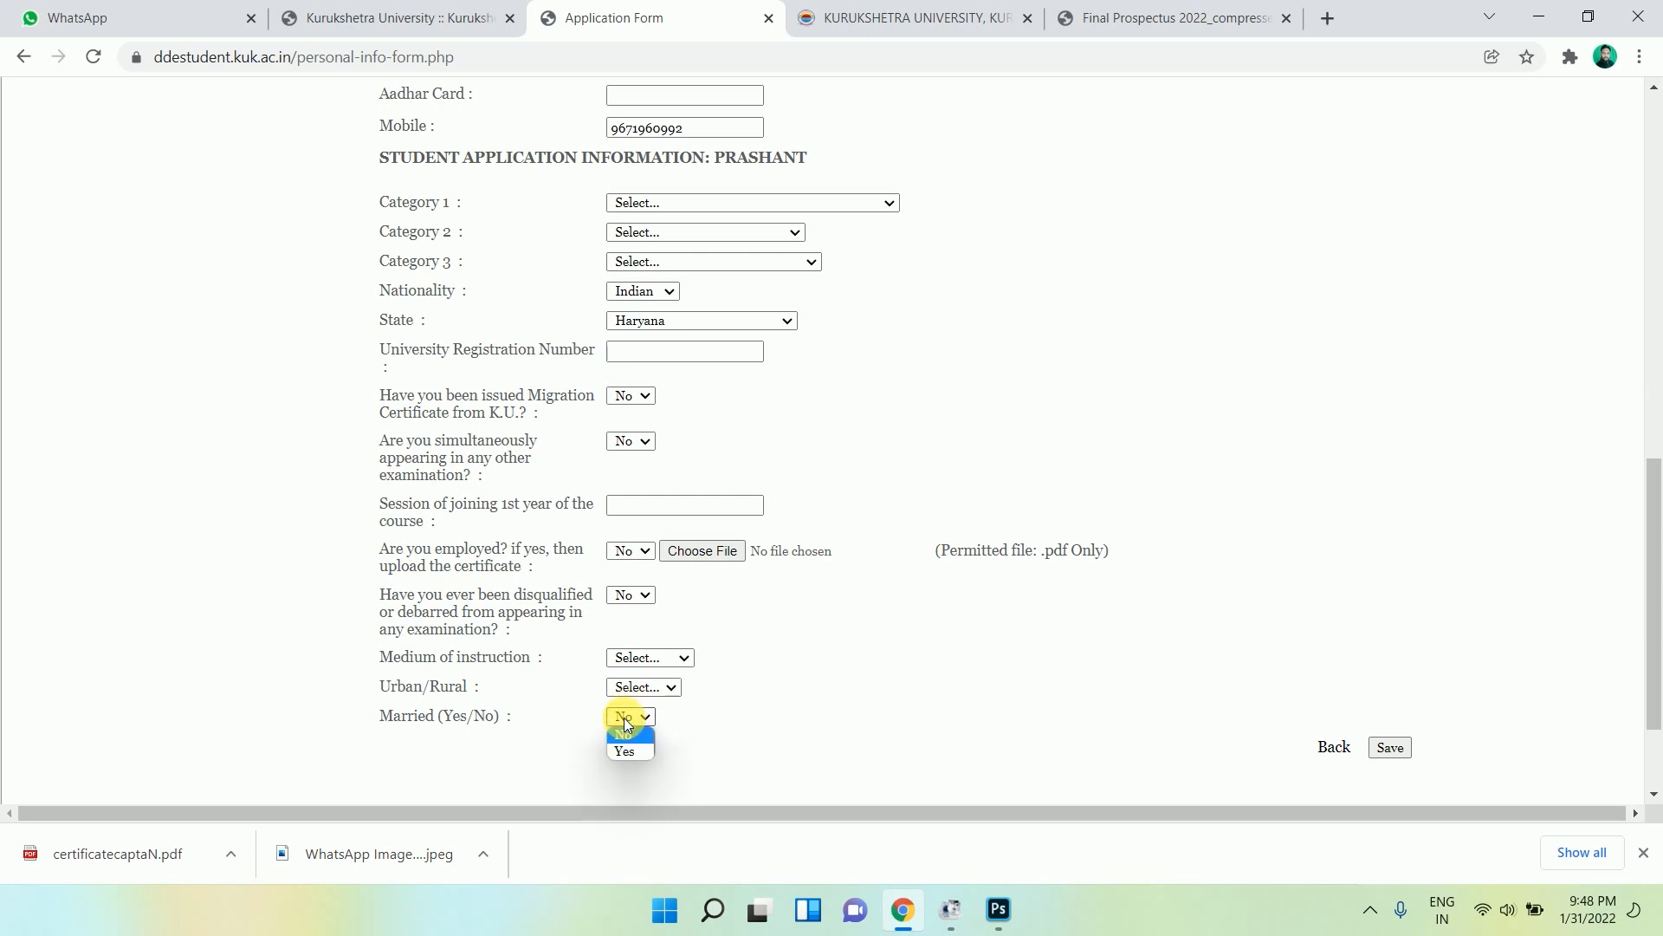
click(624, 719)
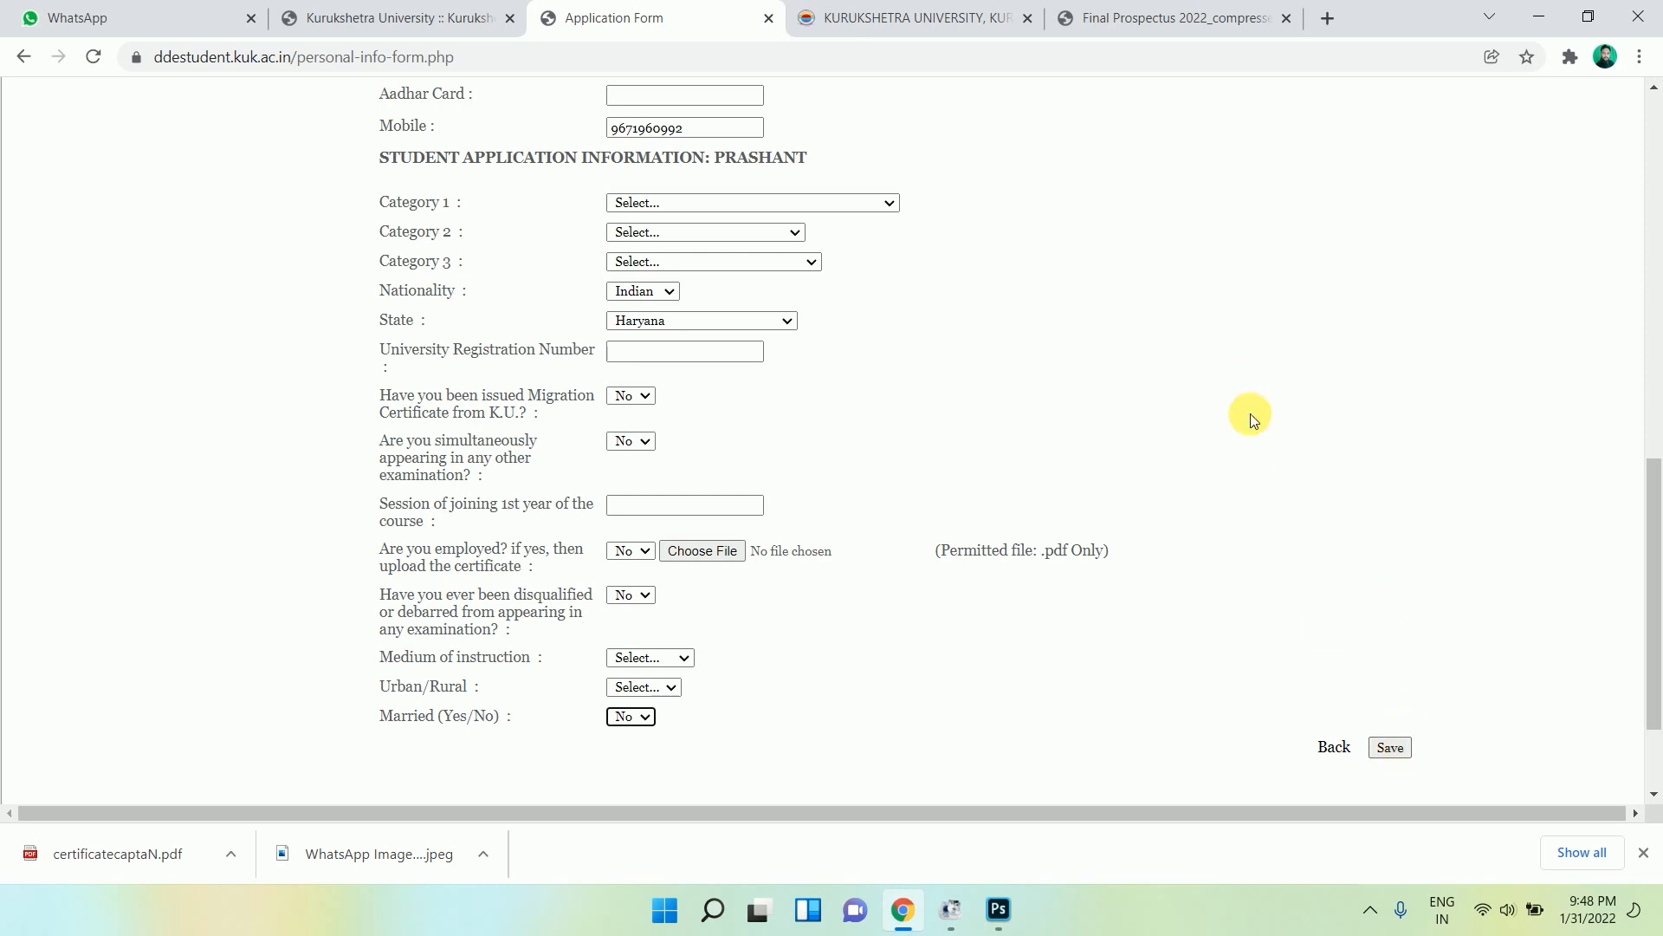
Save the personal information and open the academic information form of the admission application.
click(1391, 749)
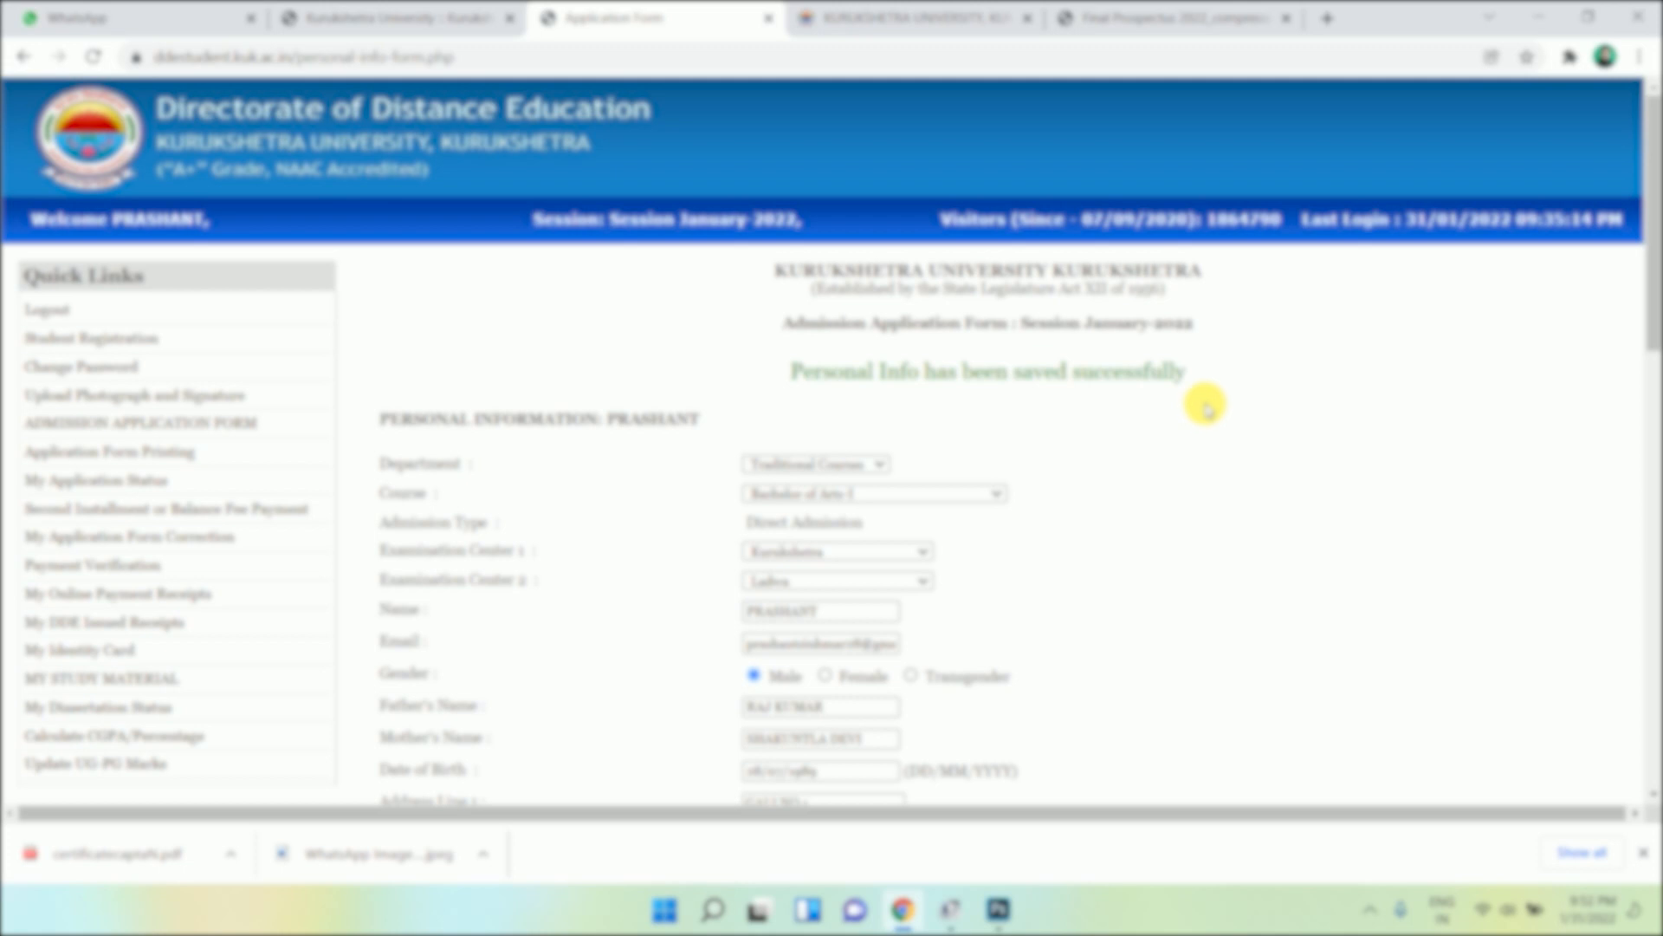
drag(797, 381, 1309, 383)
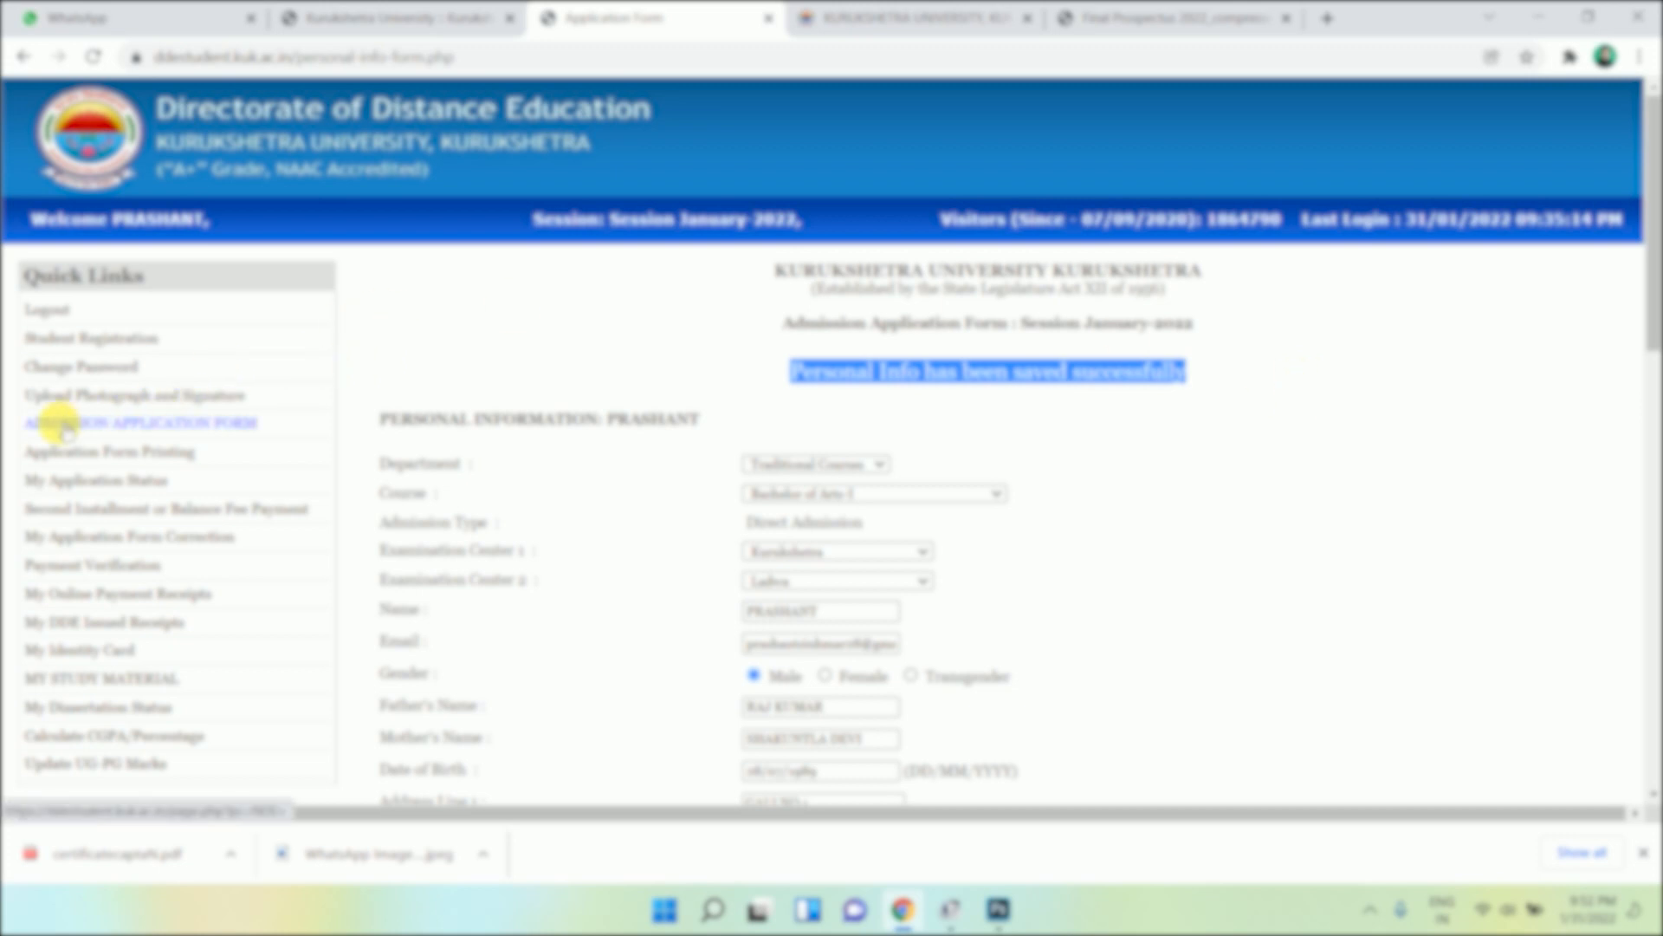
scroll(1318, 460, down, 15)
click(1330, 596)
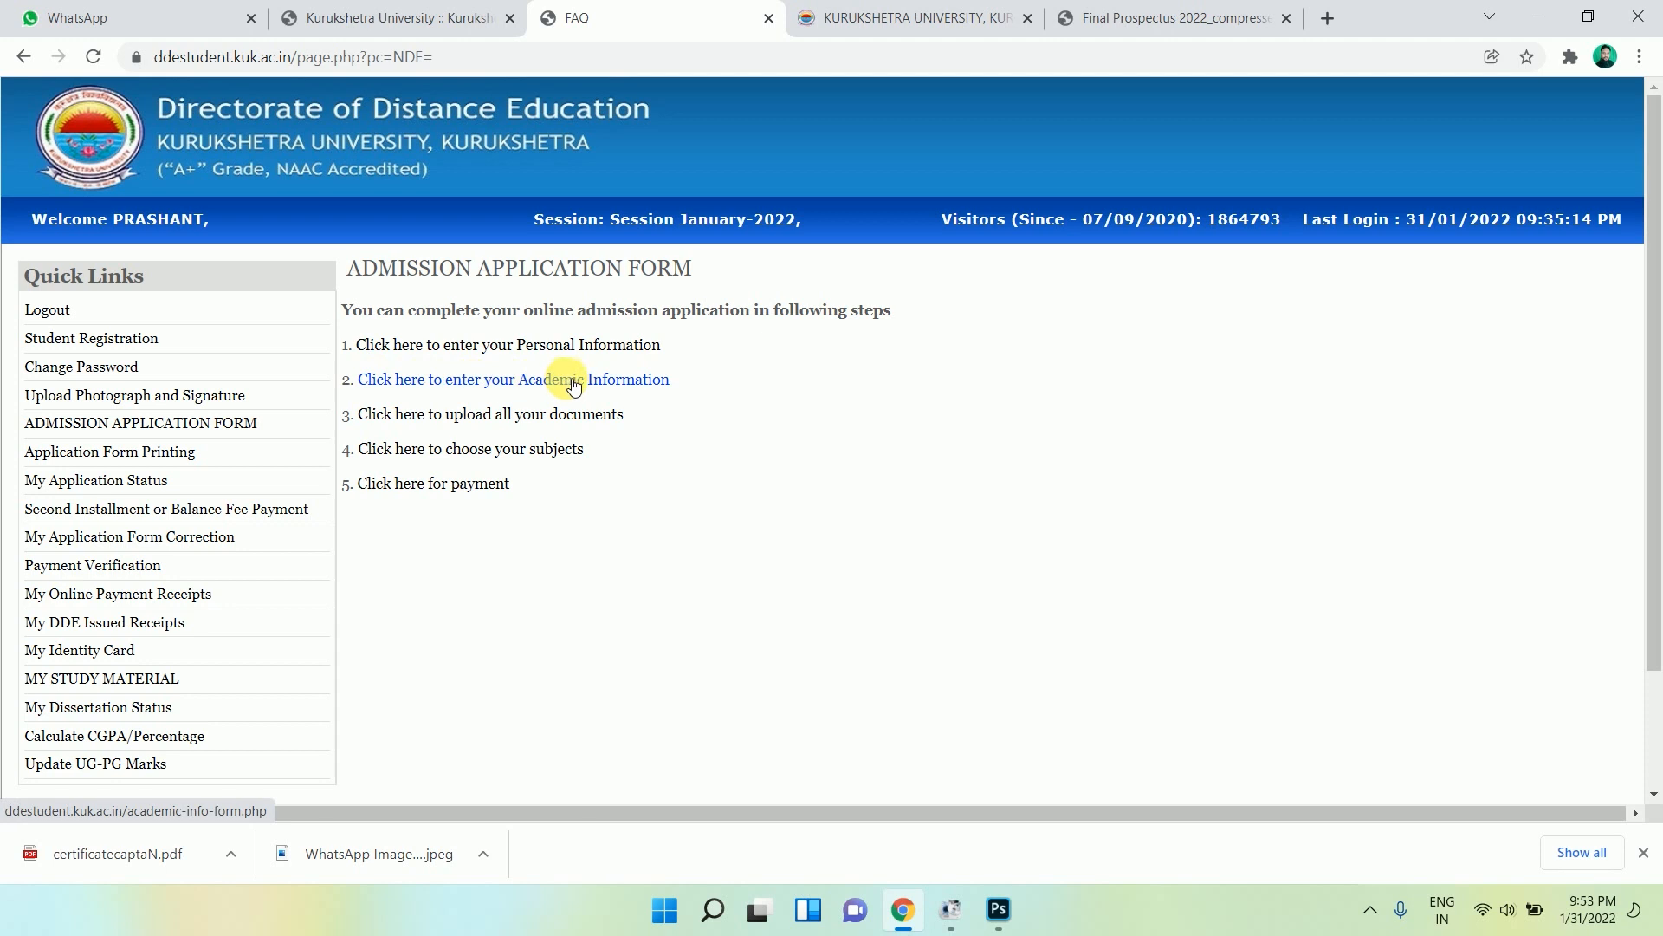
click(642, 384)
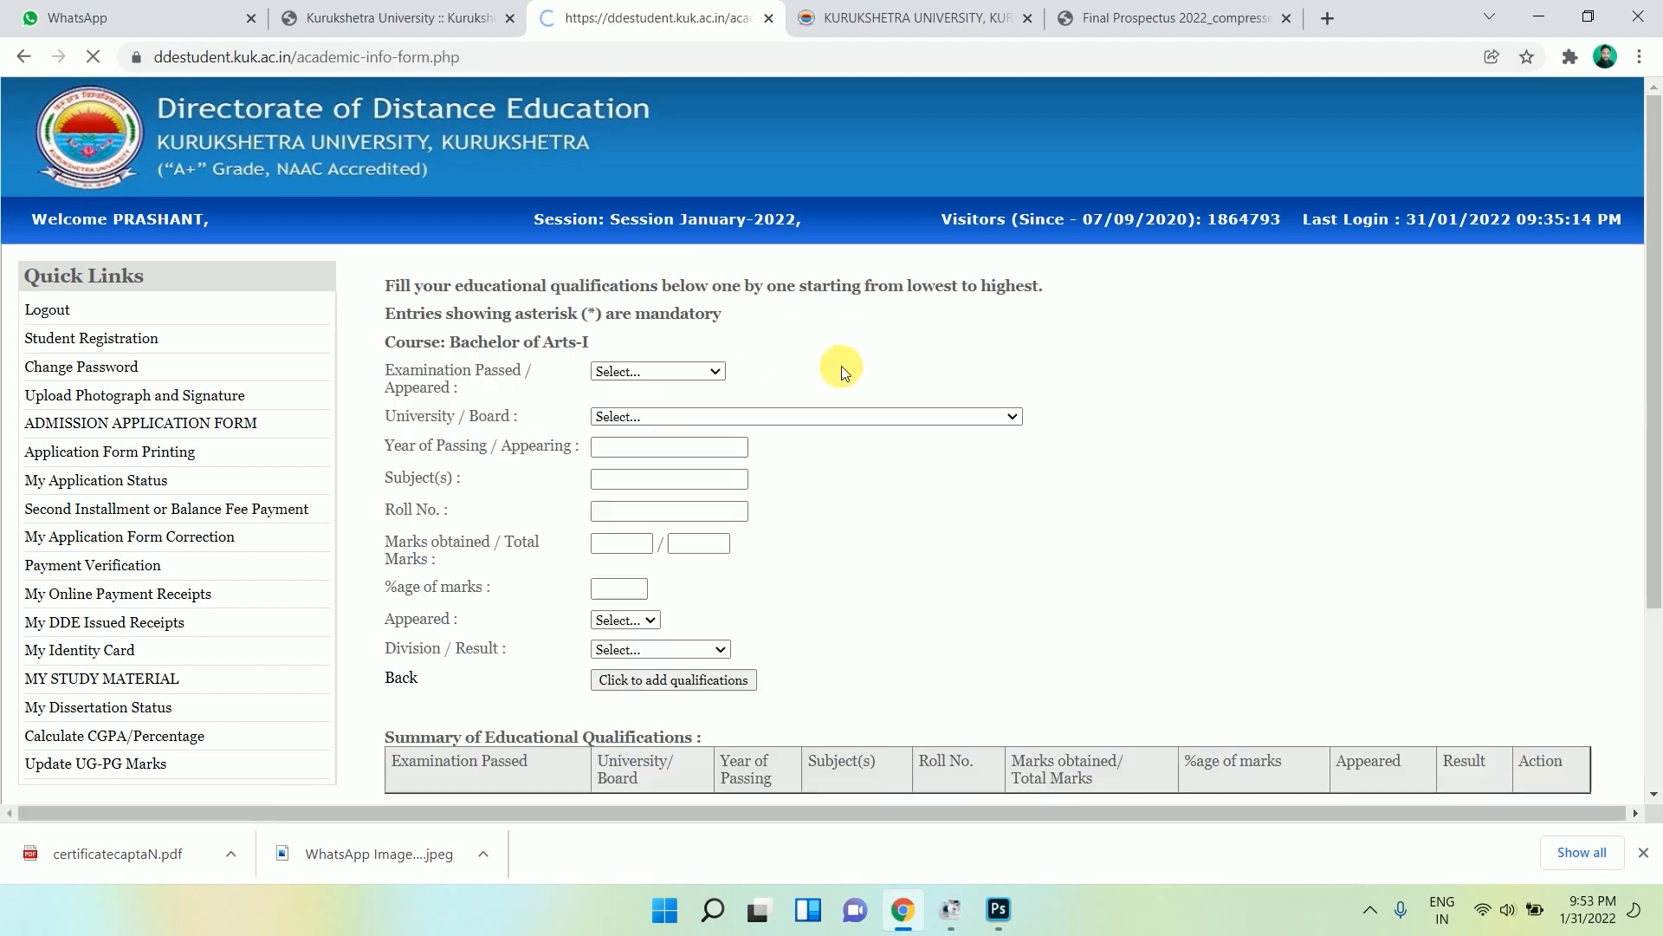
Set the examination passed to Matric / Class 10 in the educational qualifications form.
scroll(844, 366, down, 1)
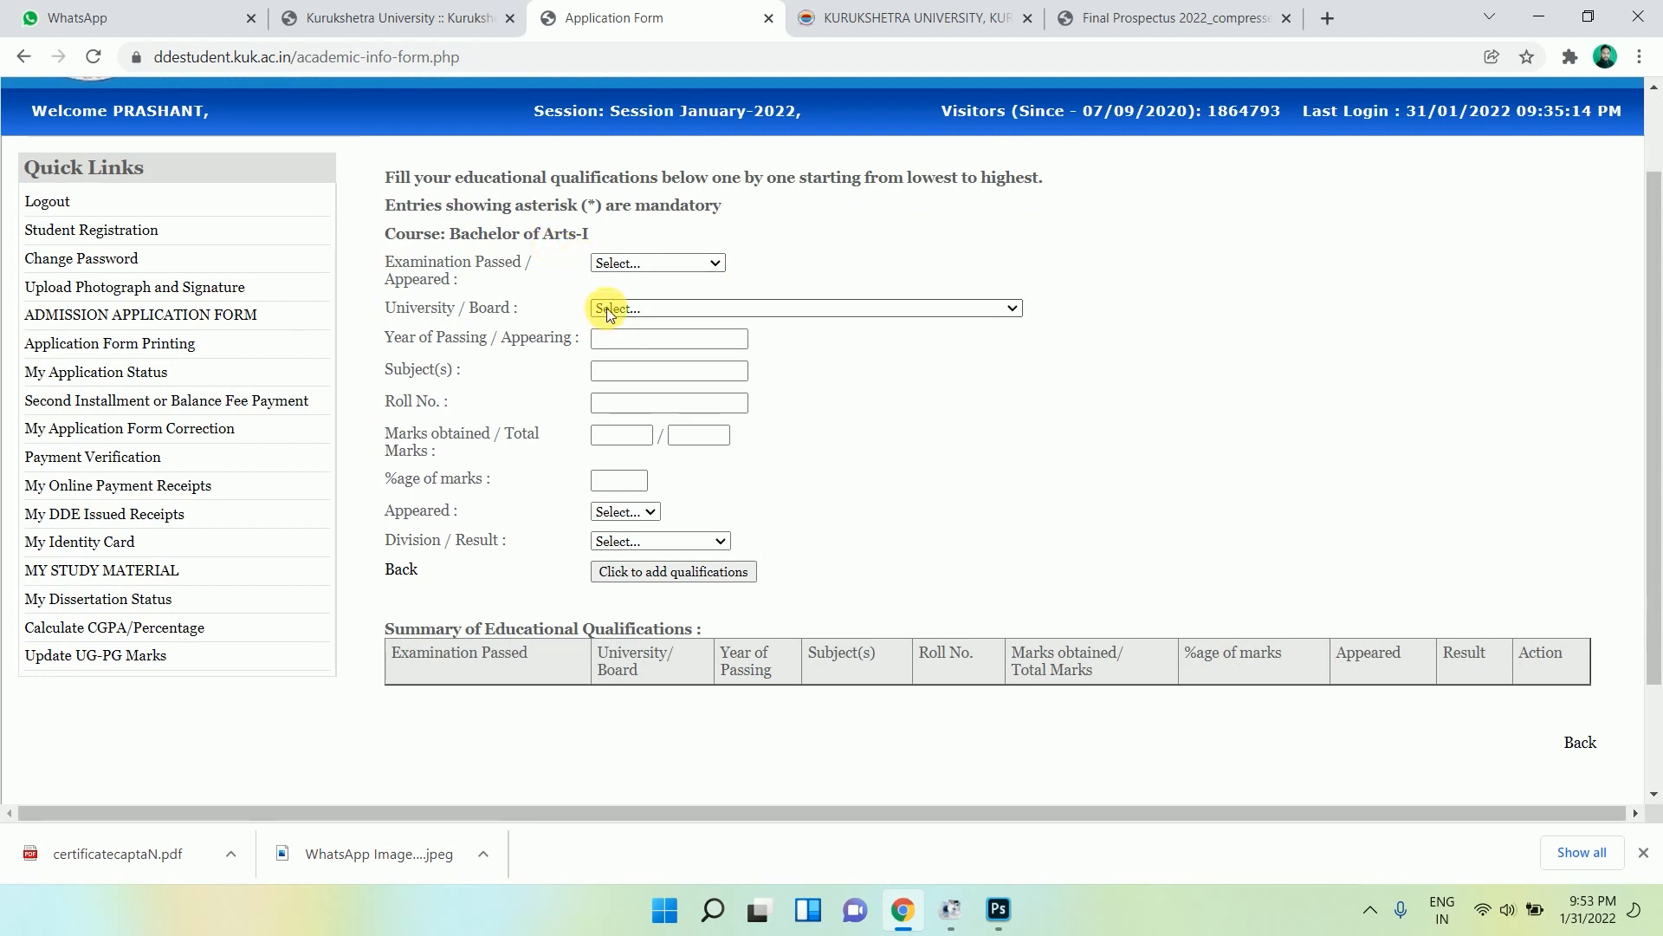
click(640, 263)
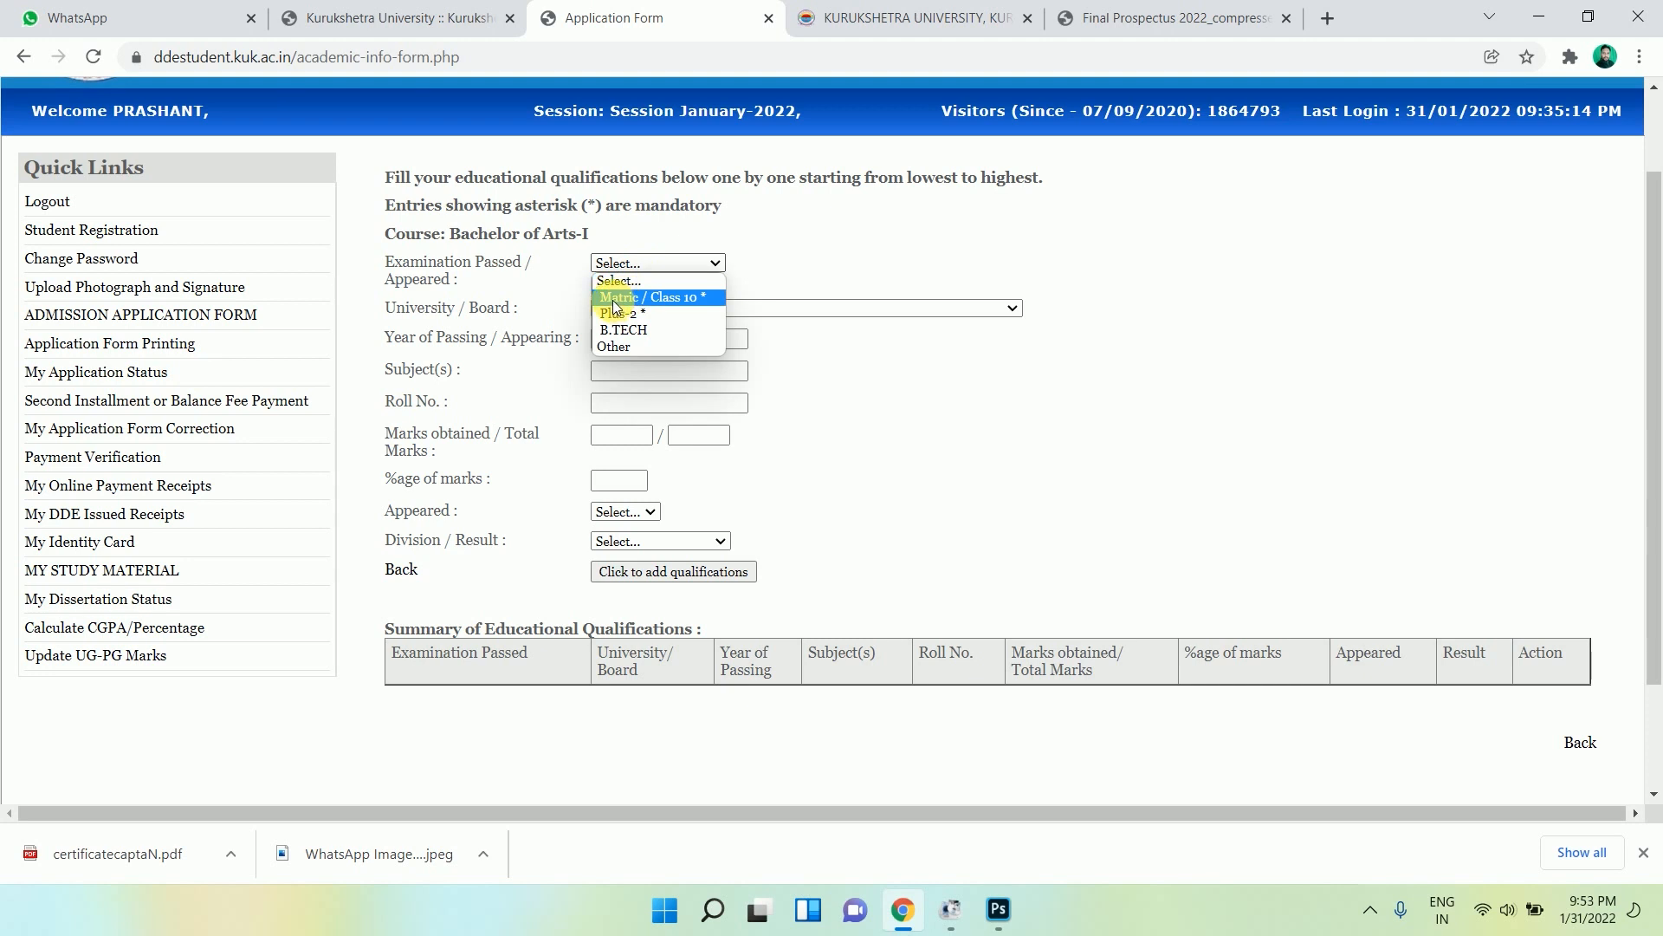
click(661, 296)
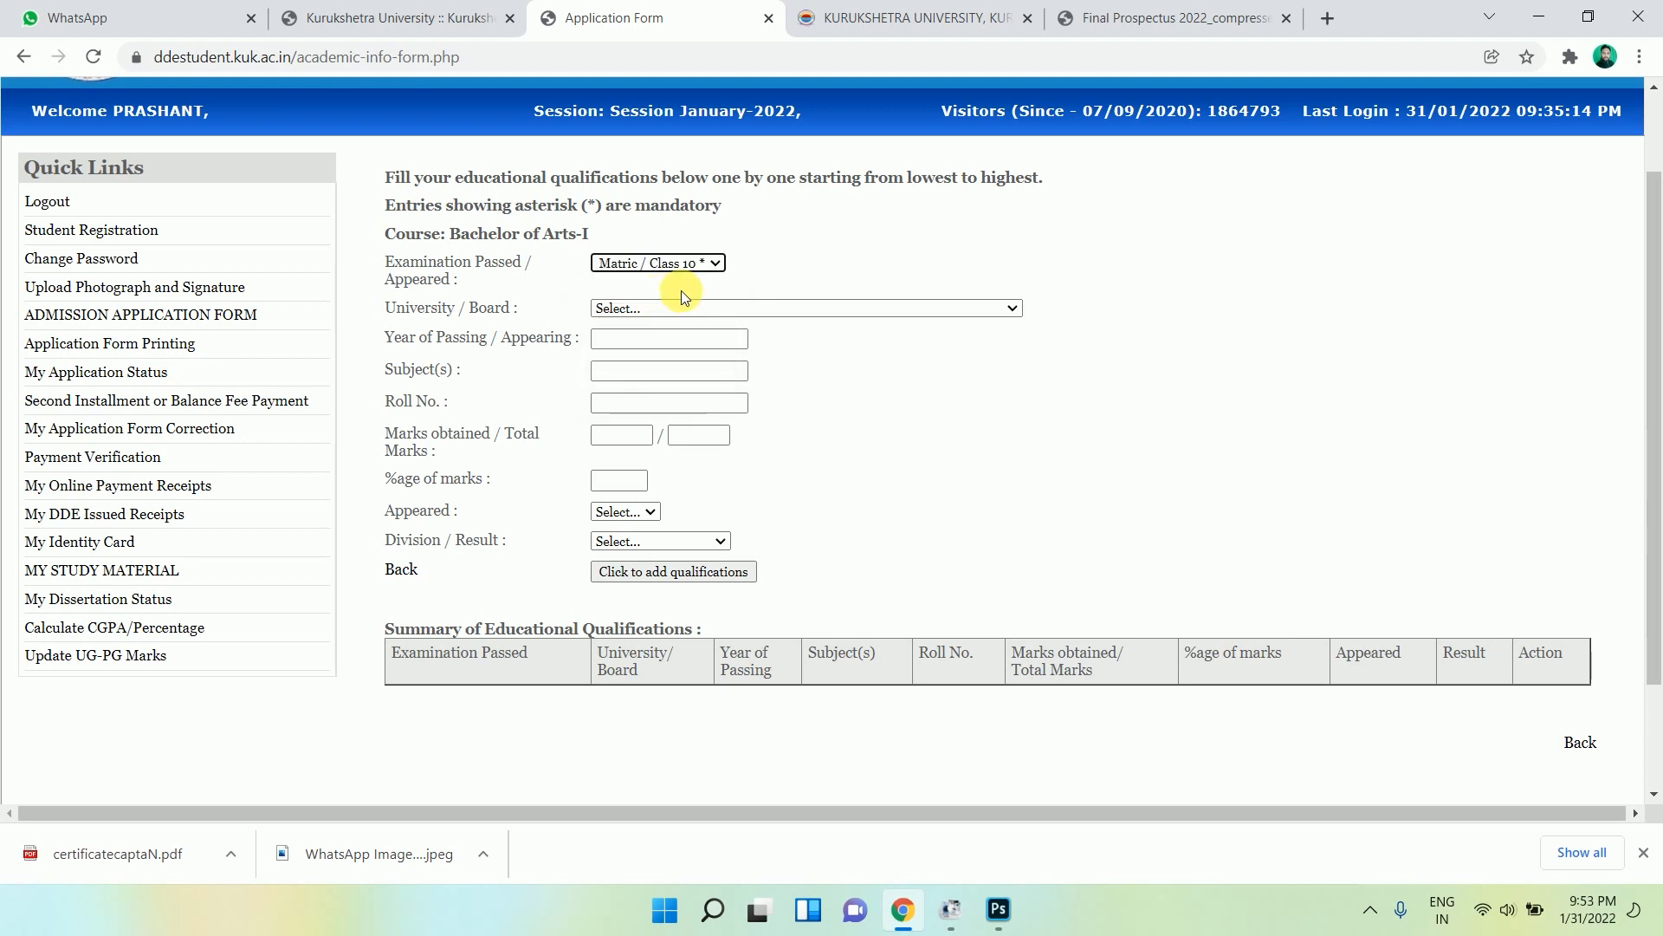
Review the University / Board, Year of Passing, Subject(s), Roll No. and marks fields of the Matric / Class 10 entry.
click(624, 310)
click(624, 310)
click(628, 339)
double_click(880, 357)
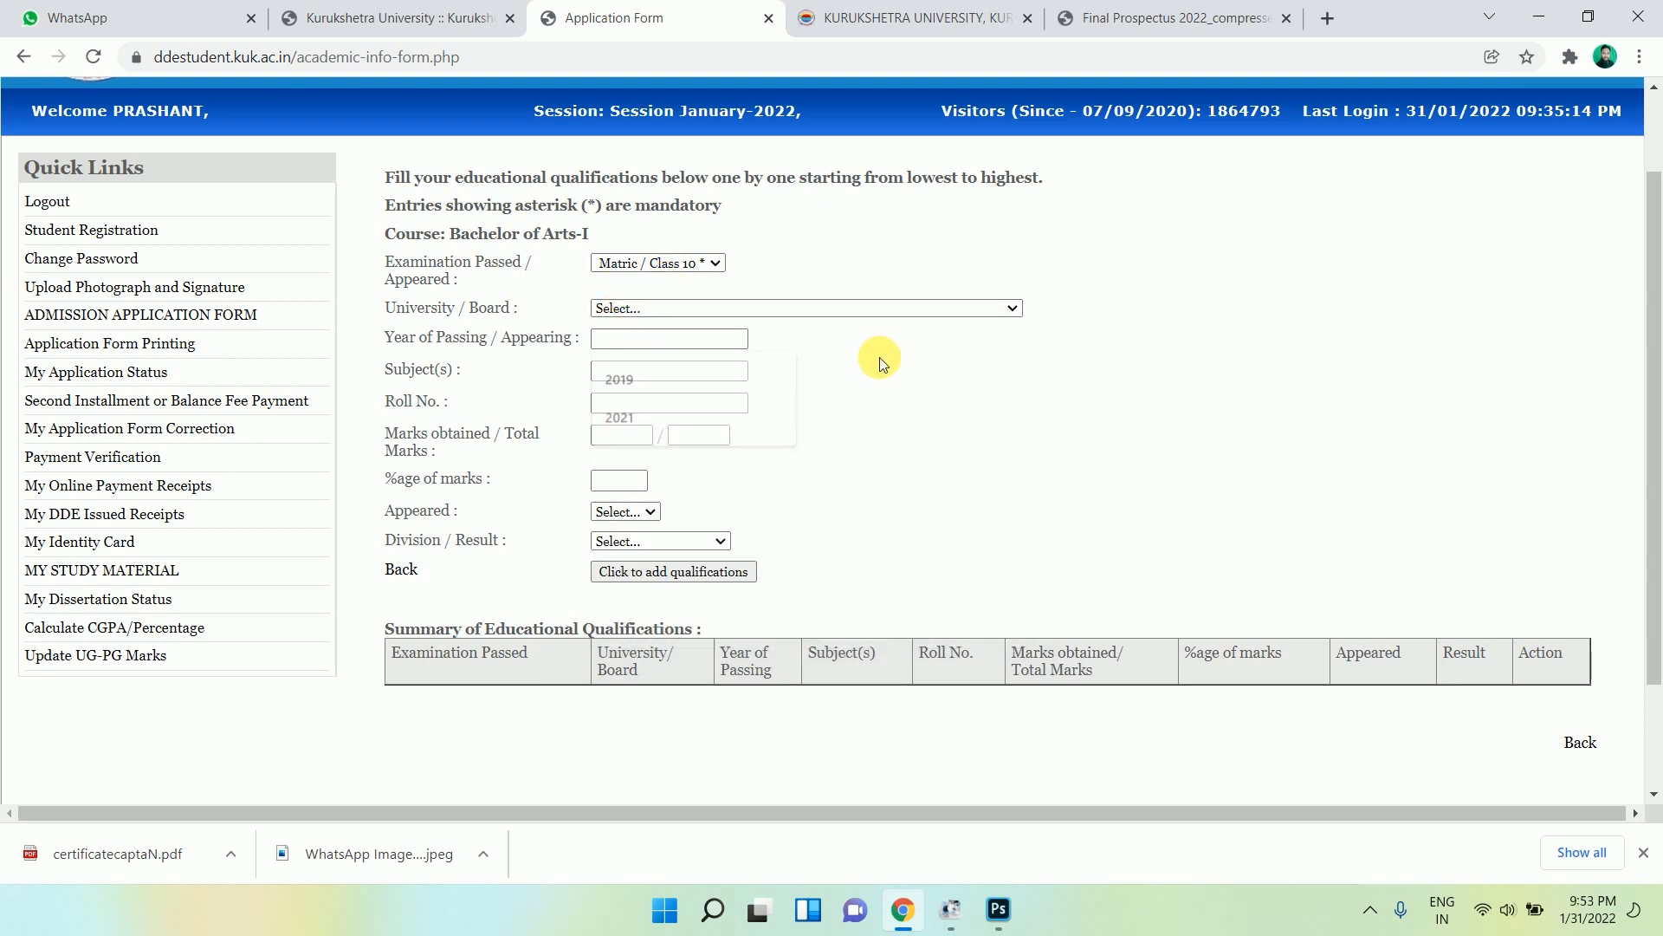
click(650, 341)
click(912, 390)
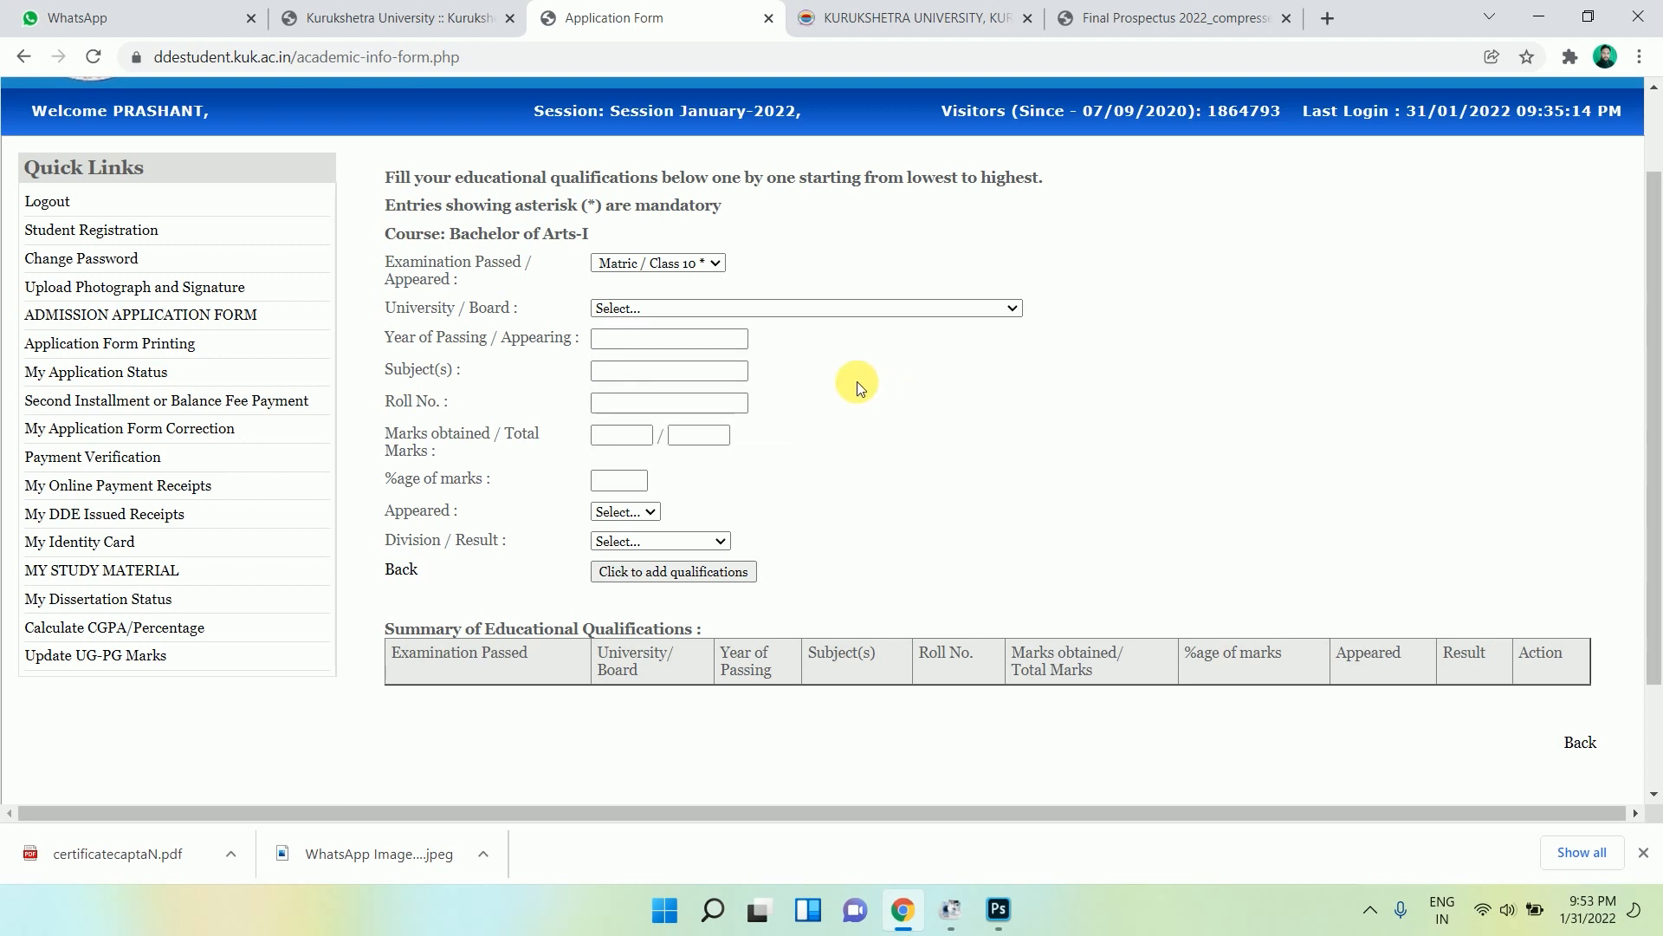
click(626, 405)
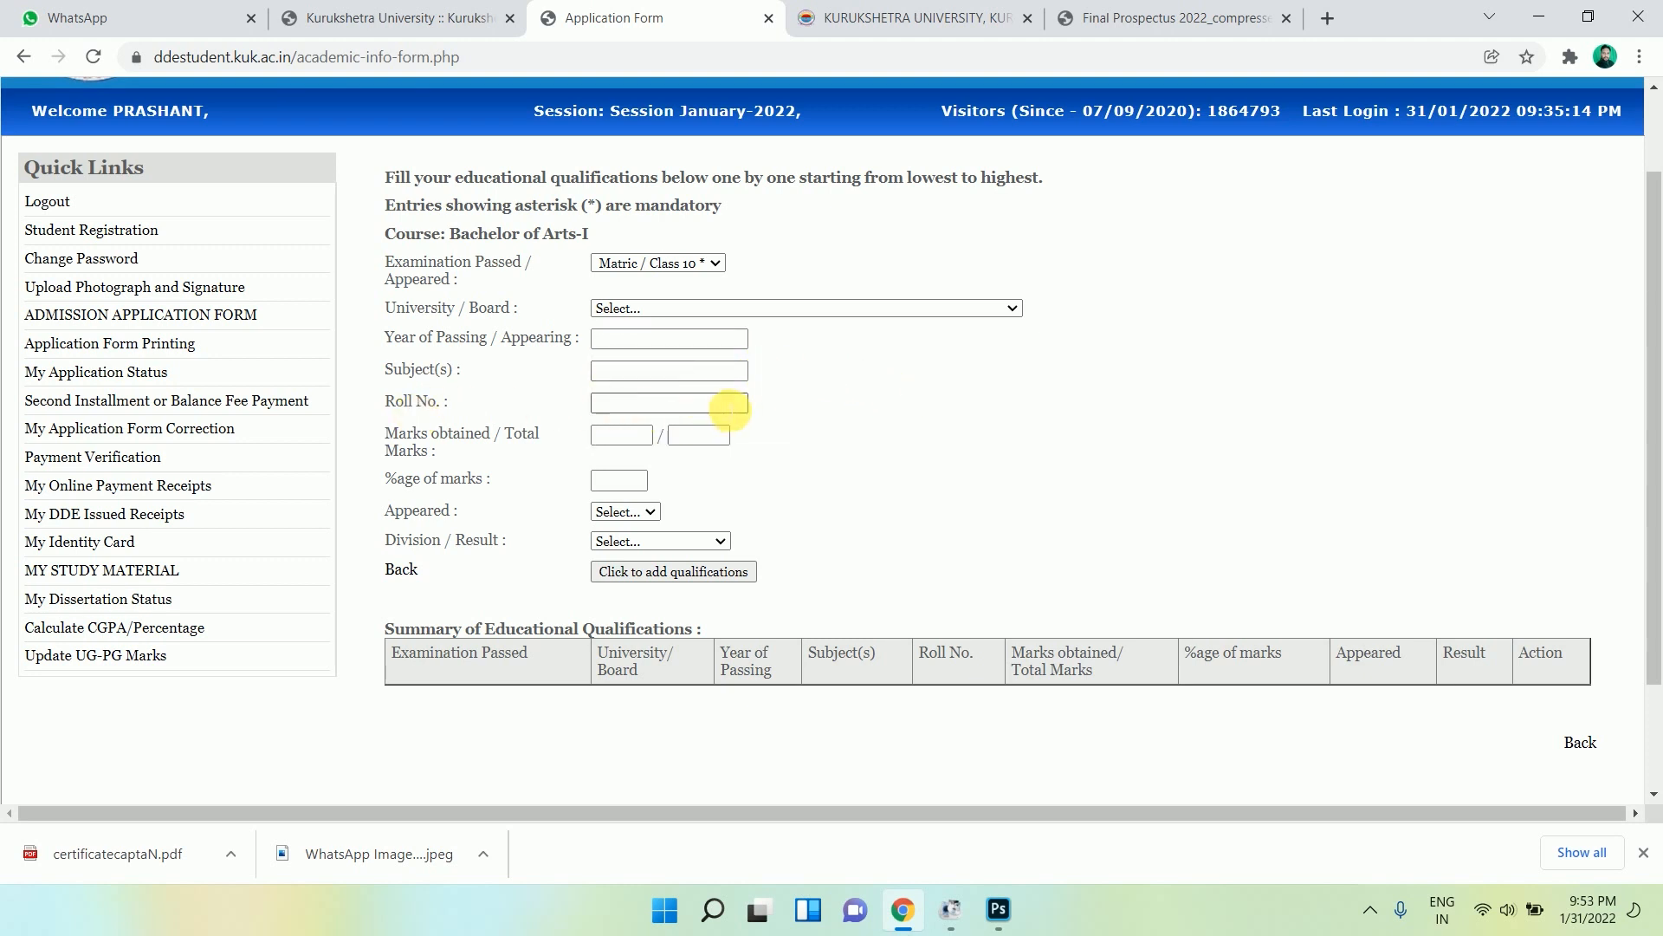
click(612, 442)
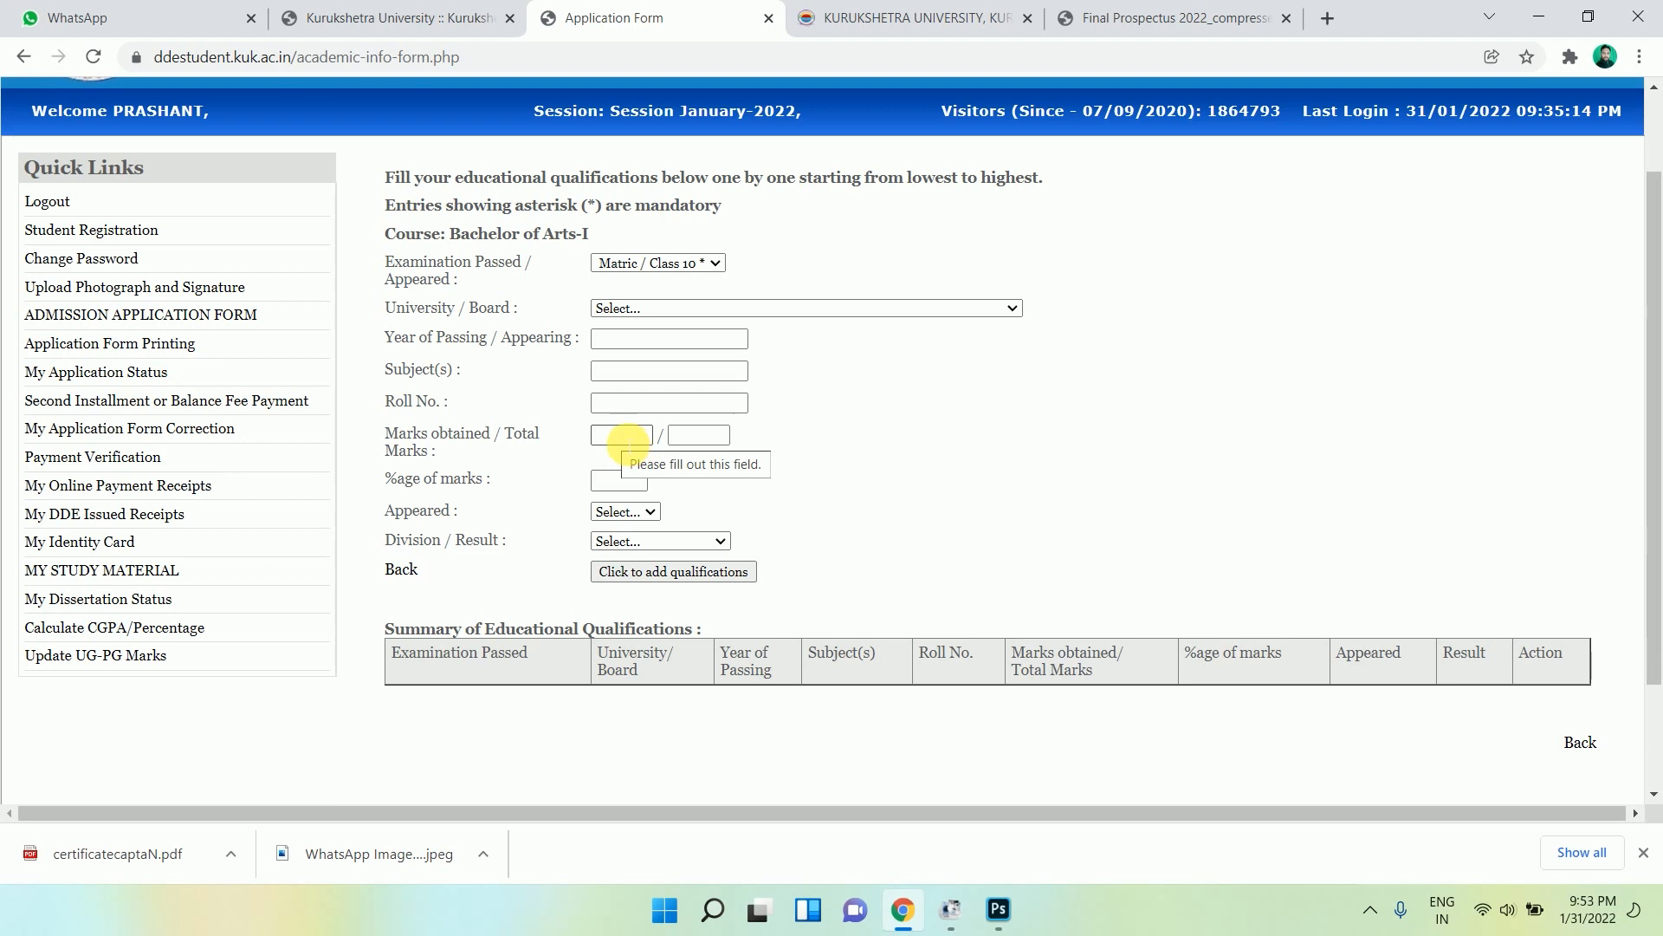
click(706, 437)
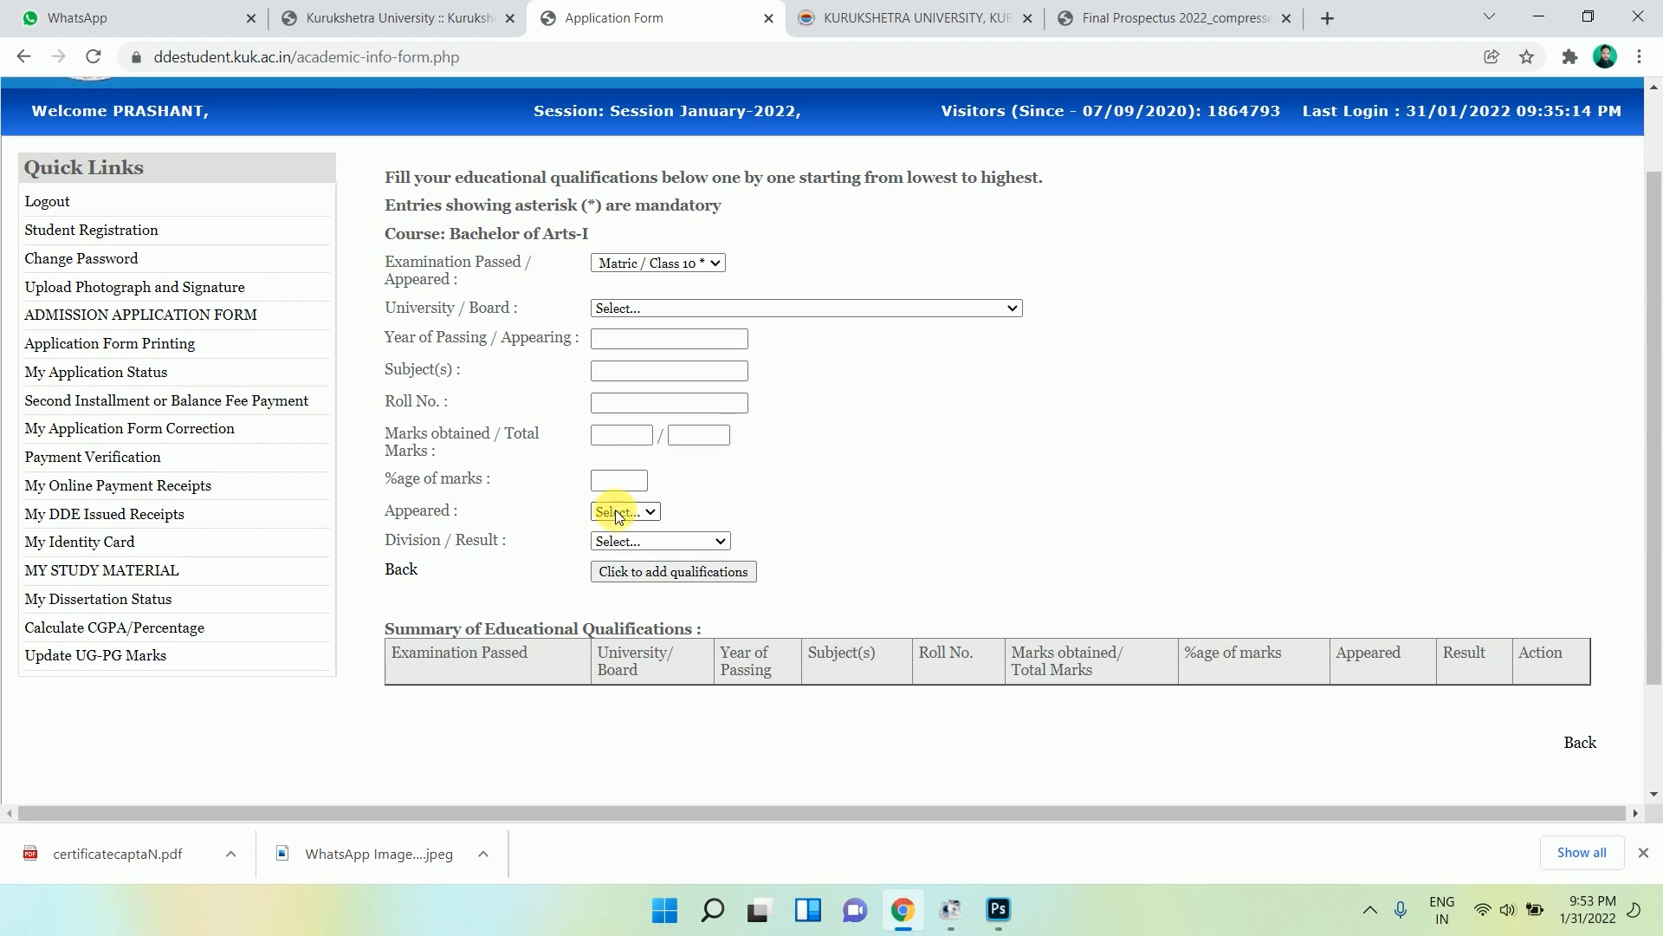
Set Appeared to Yes in the qualification entry and check the available Division / Result options.
click(648, 517)
click(634, 547)
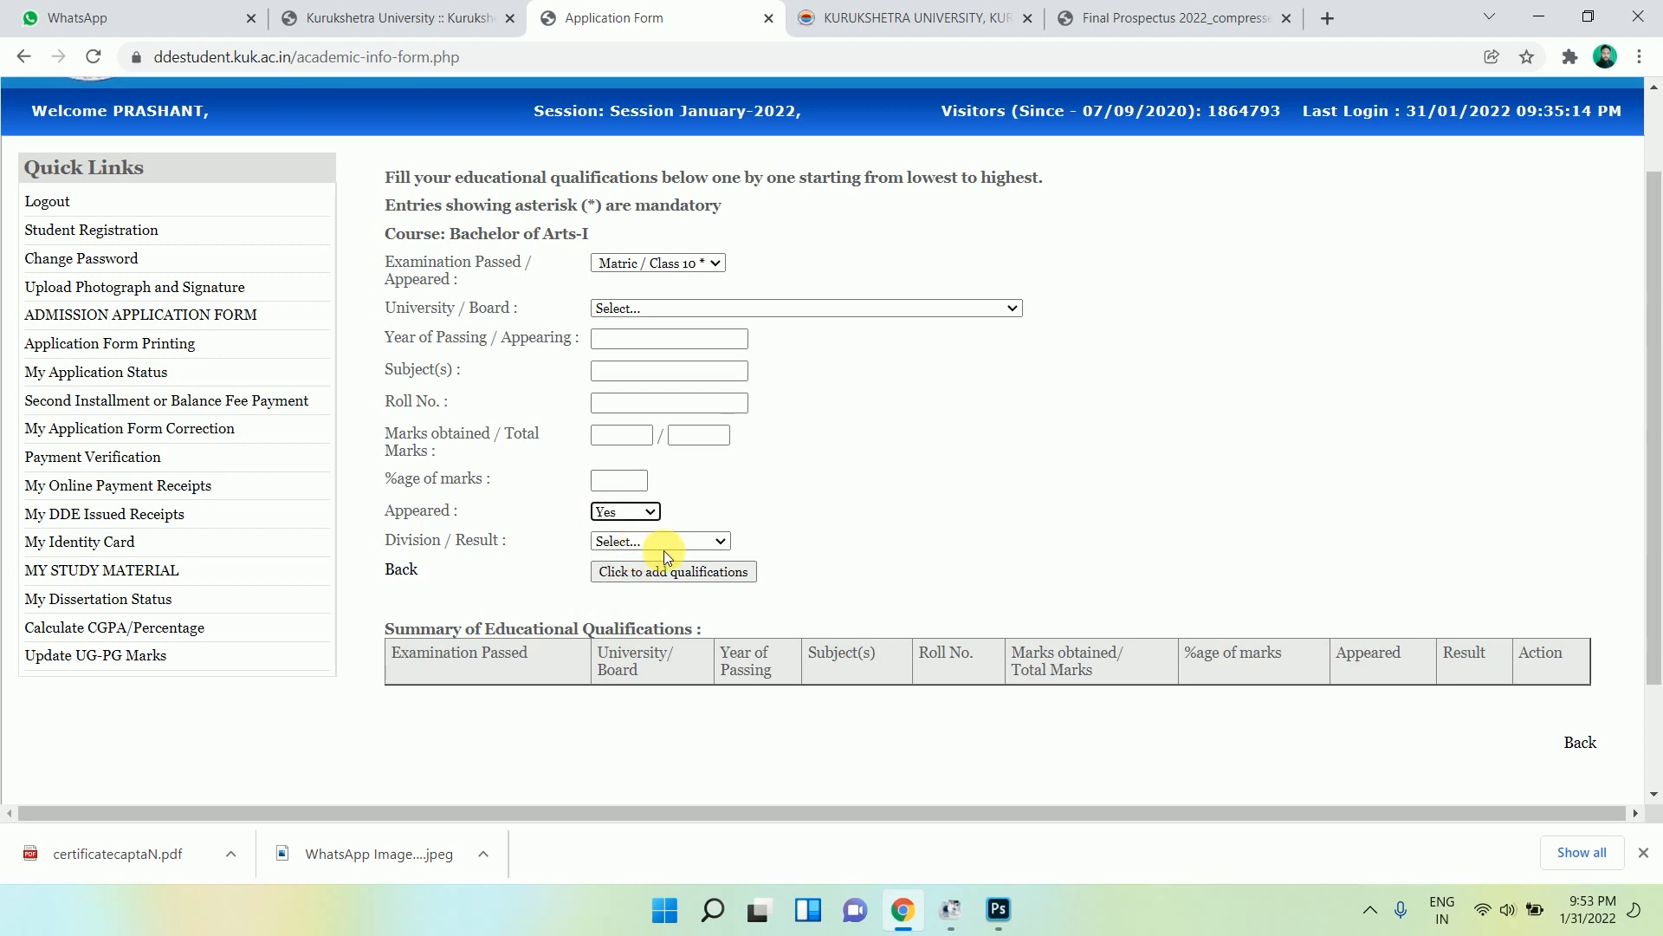
click(647, 538)
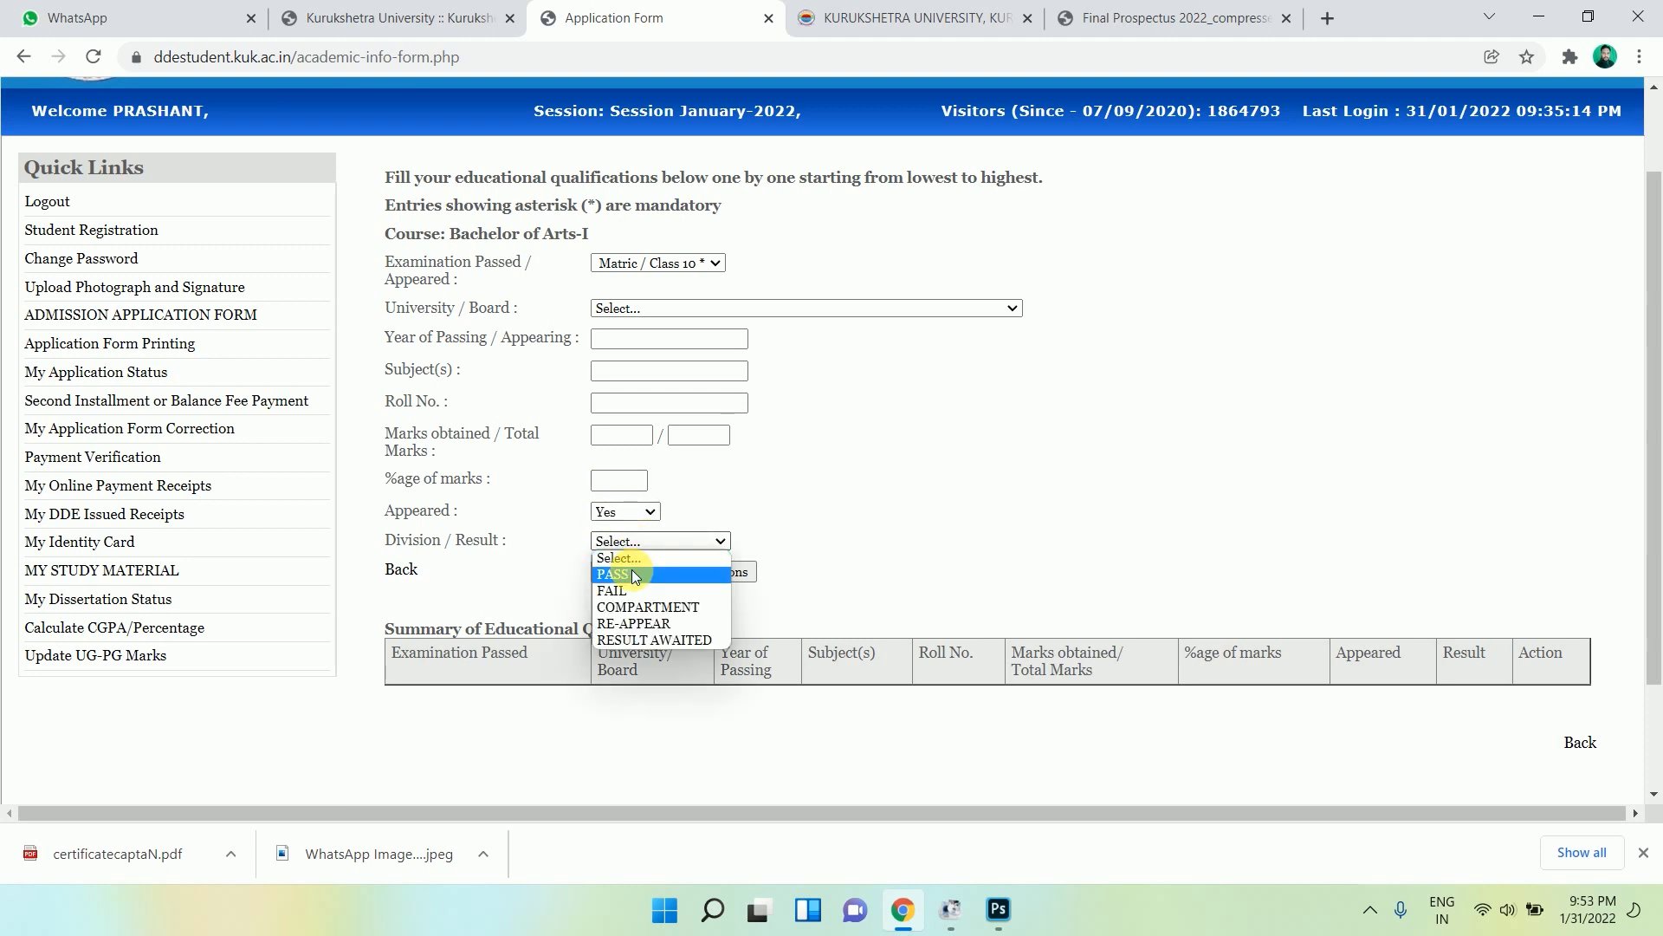
click(818, 549)
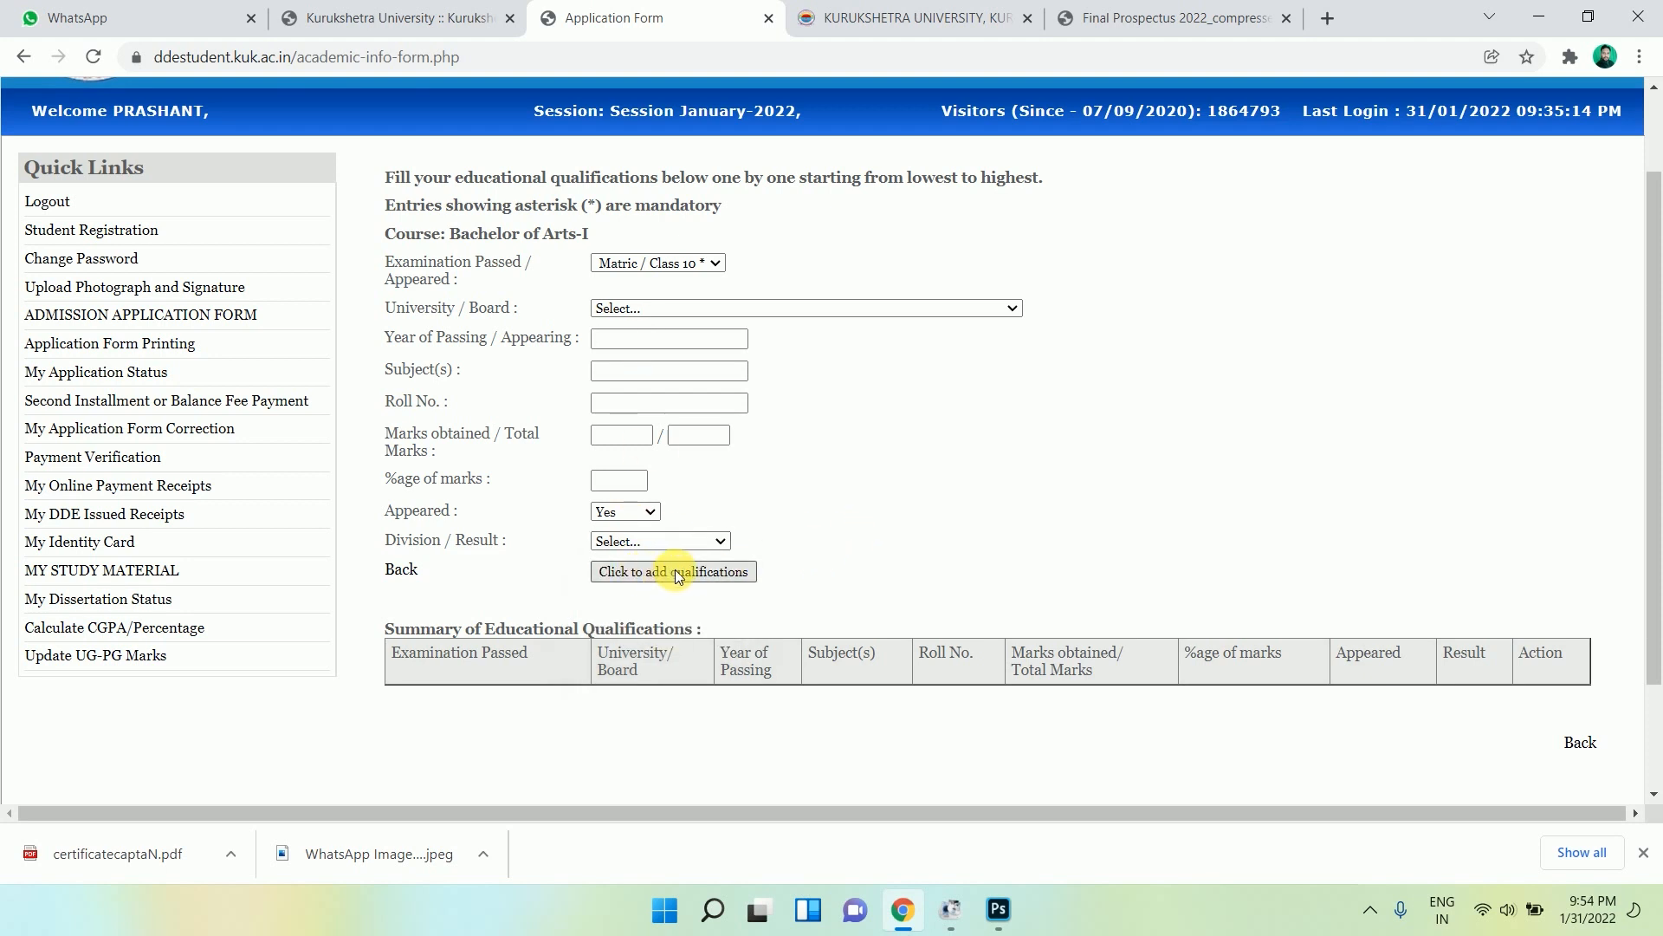
Check the educational qualifications summary table and set the examination passed to Plus-2.
scroll(706, 575, down, 2)
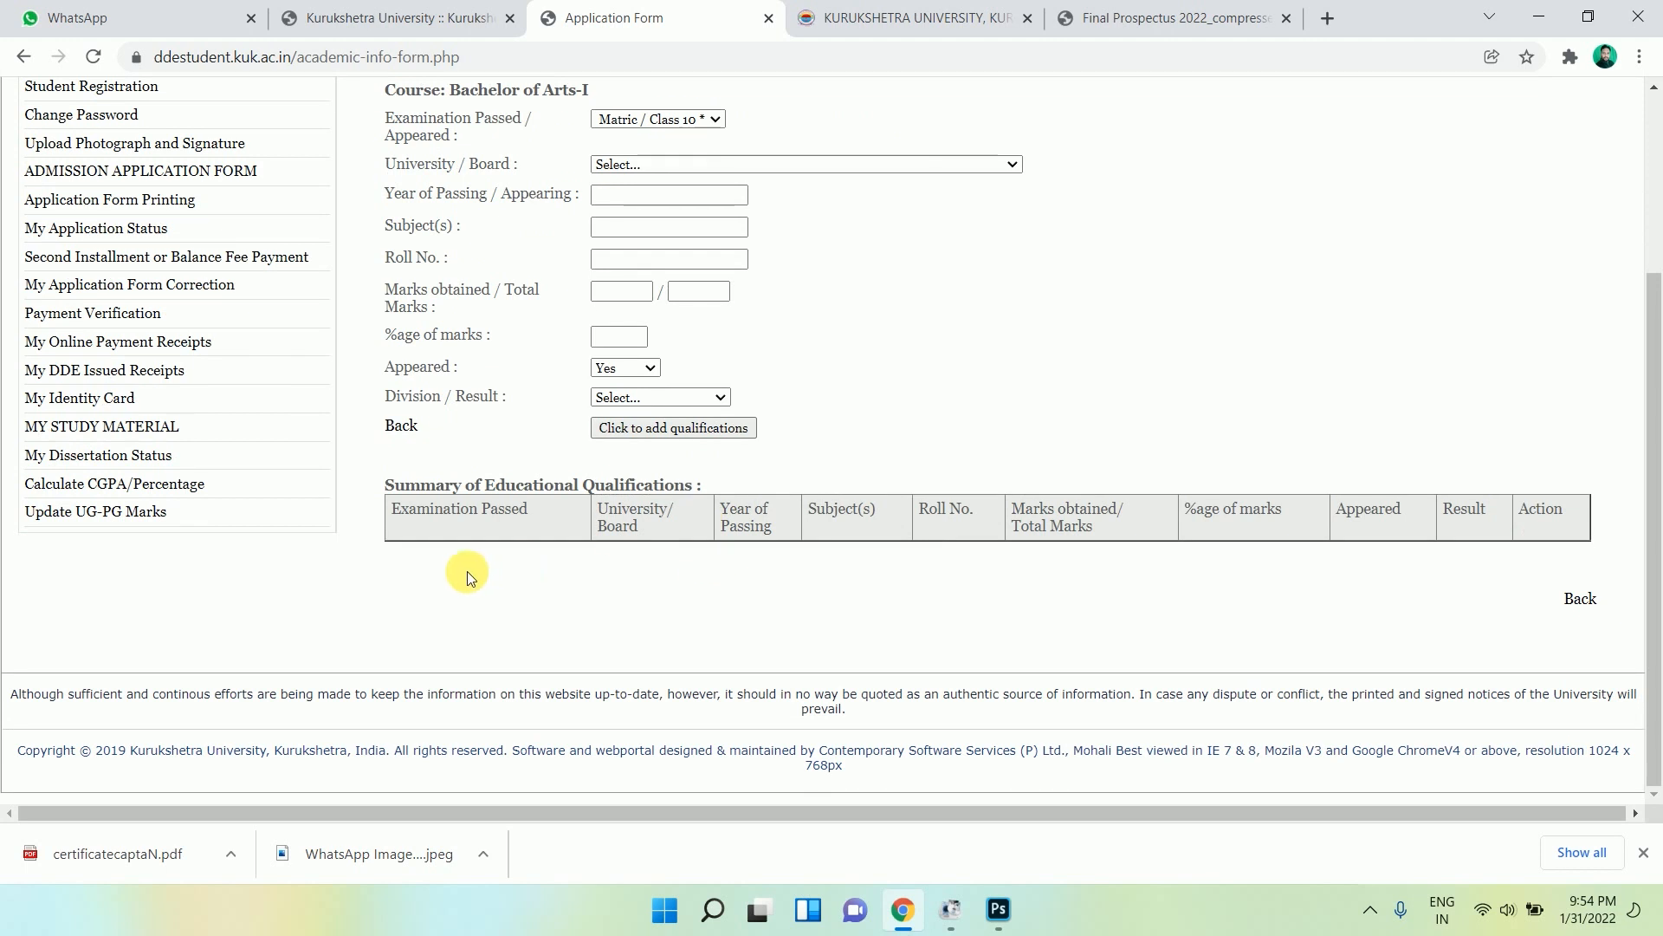
drag(430, 558, 1442, 558)
click(1404, 595)
scroll(550, 576, up, 1)
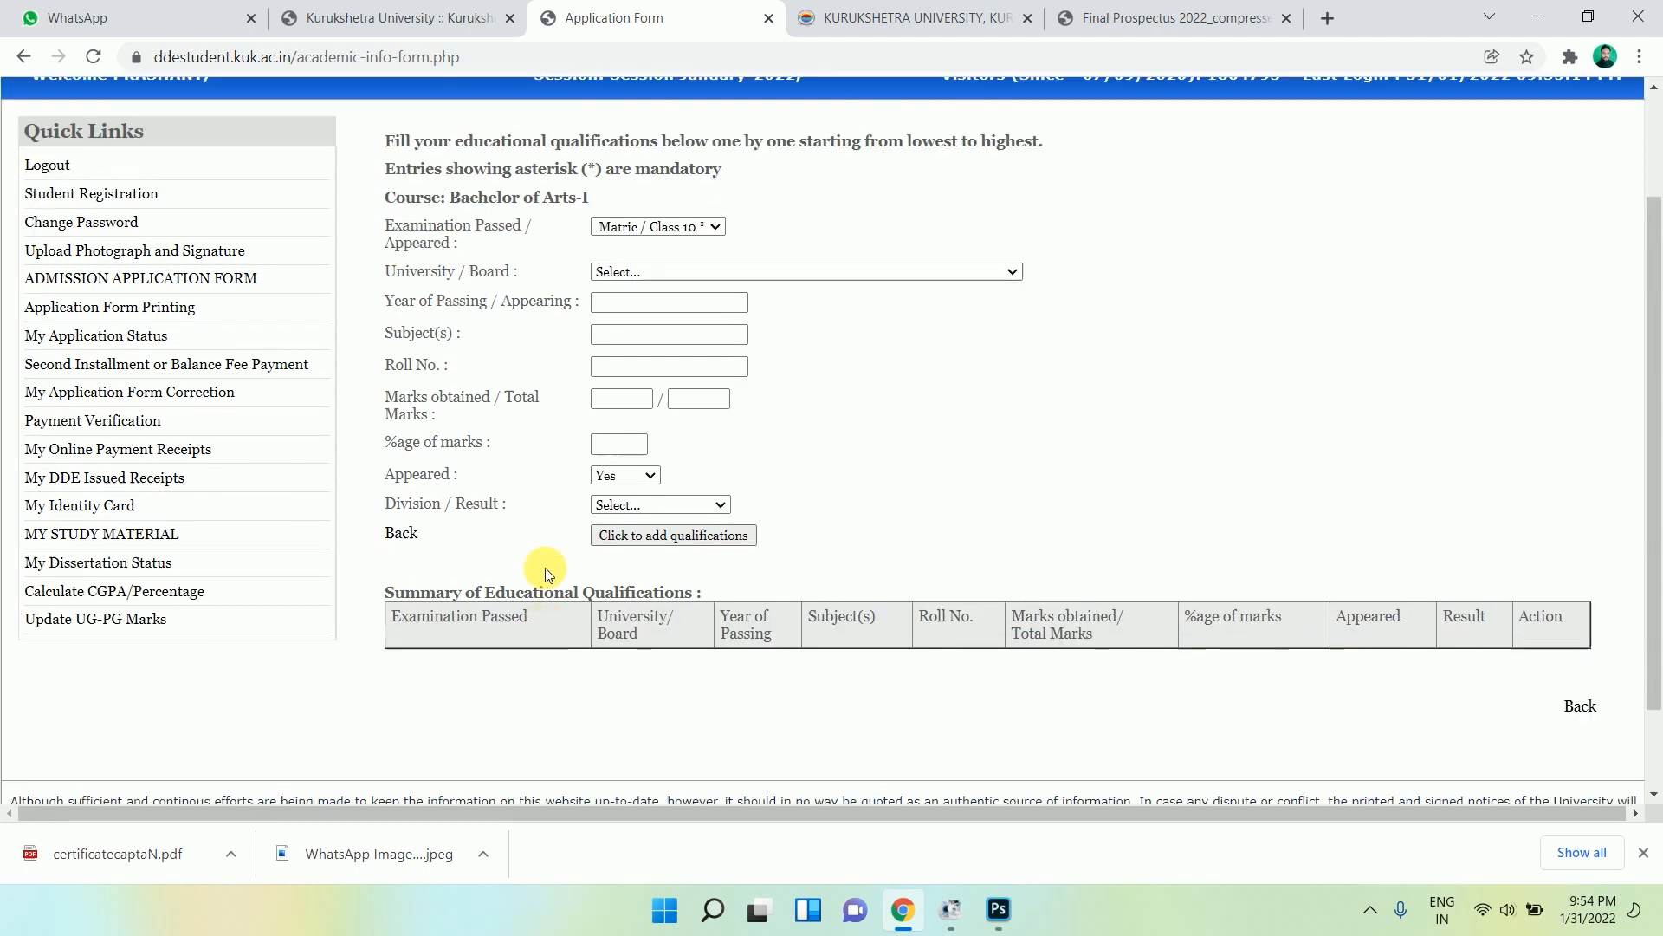
click(653, 227)
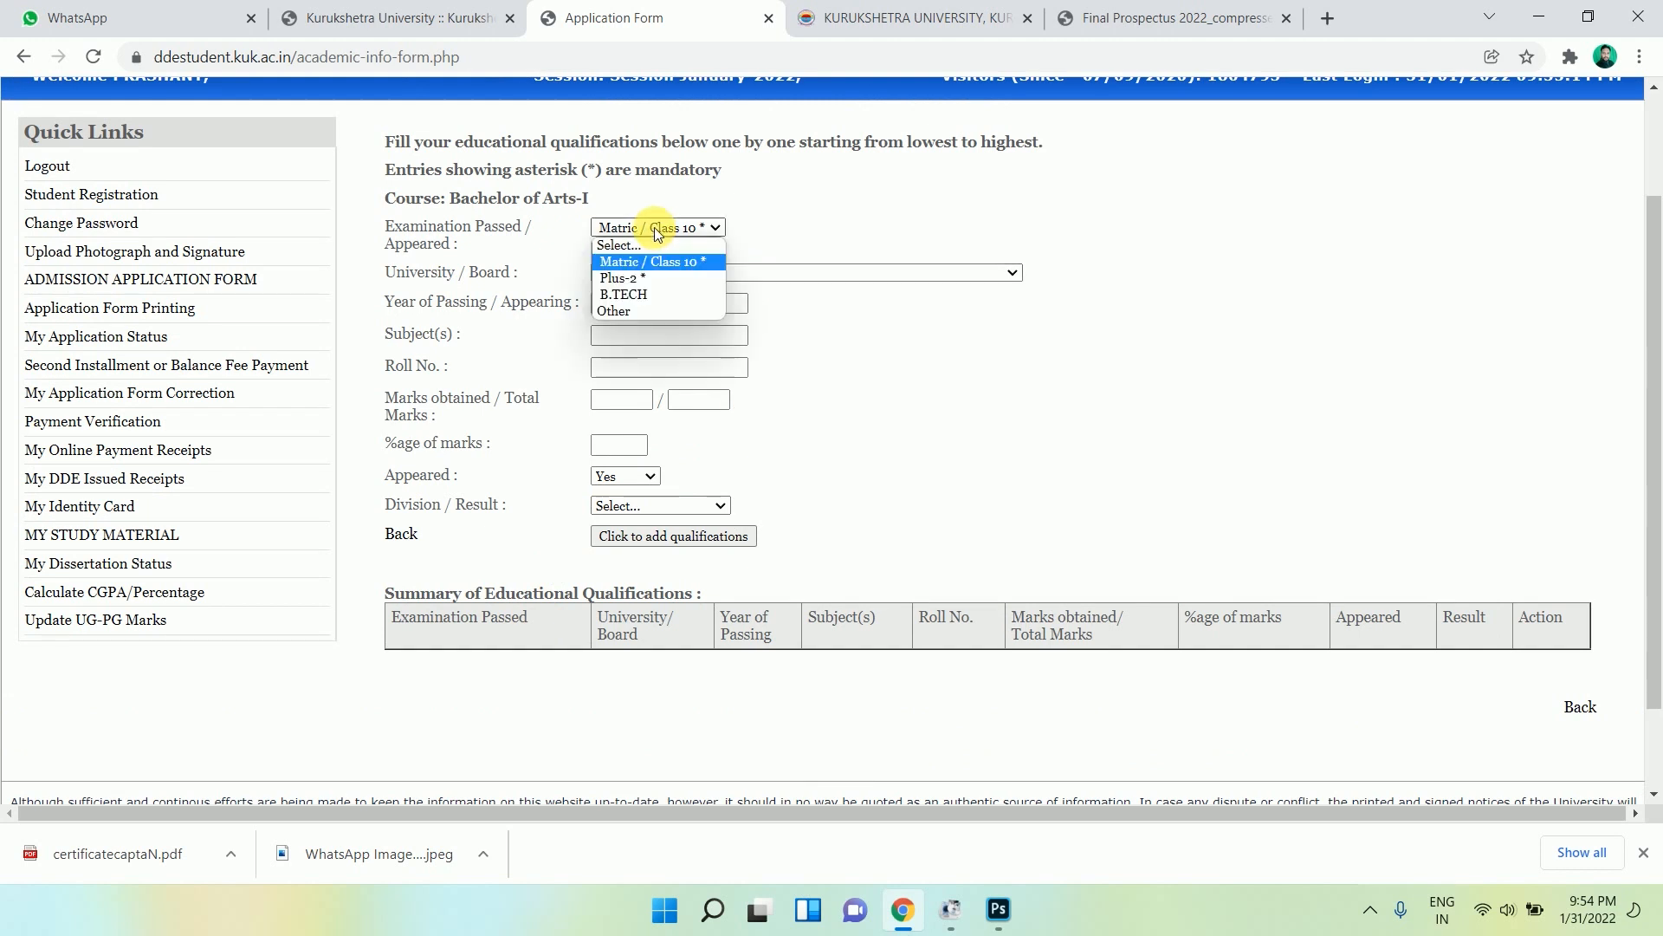
click(624, 279)
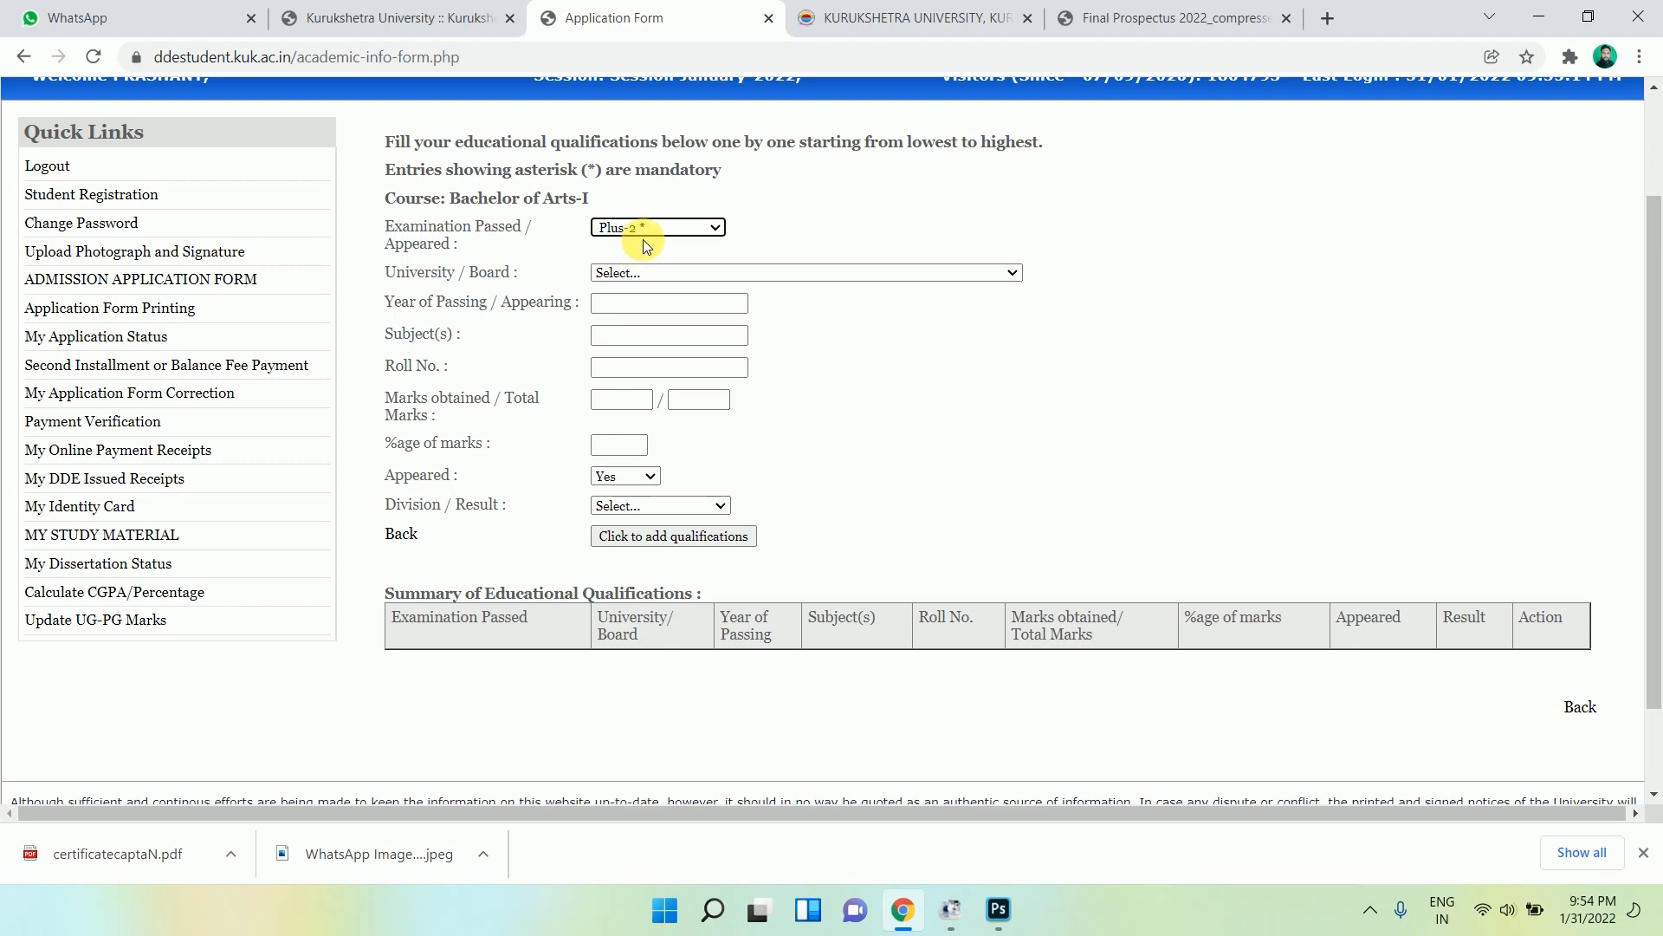
Check the University / Board, Division / Result and examination options available for the Plus-2 entry.
click(630, 274)
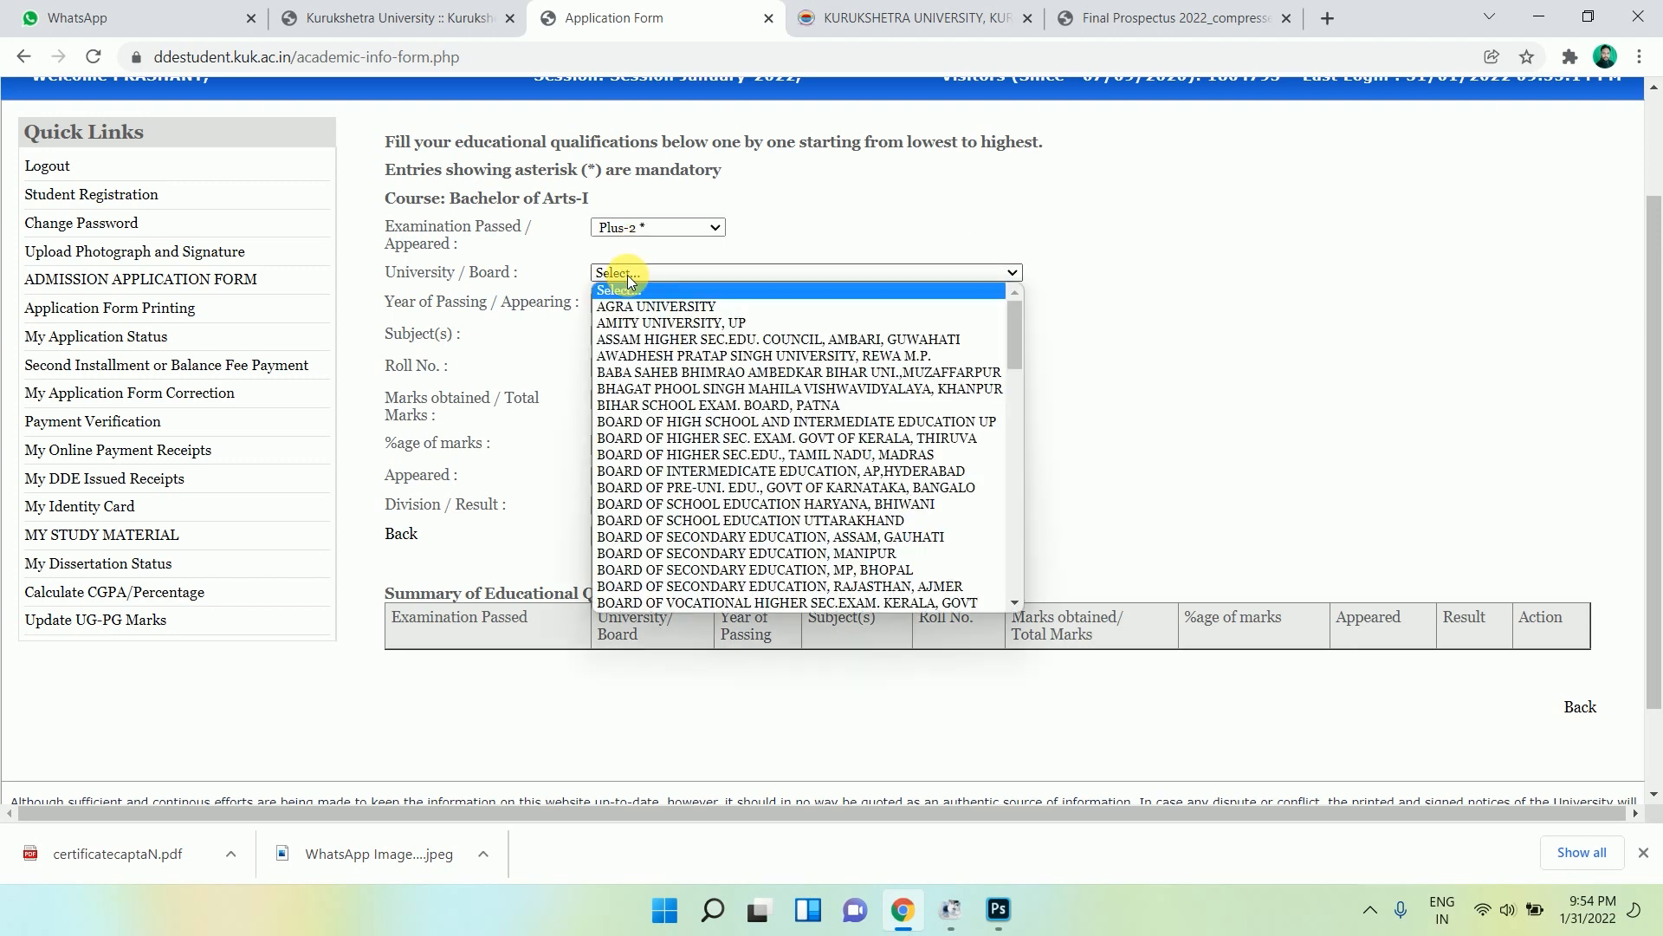
click(628, 276)
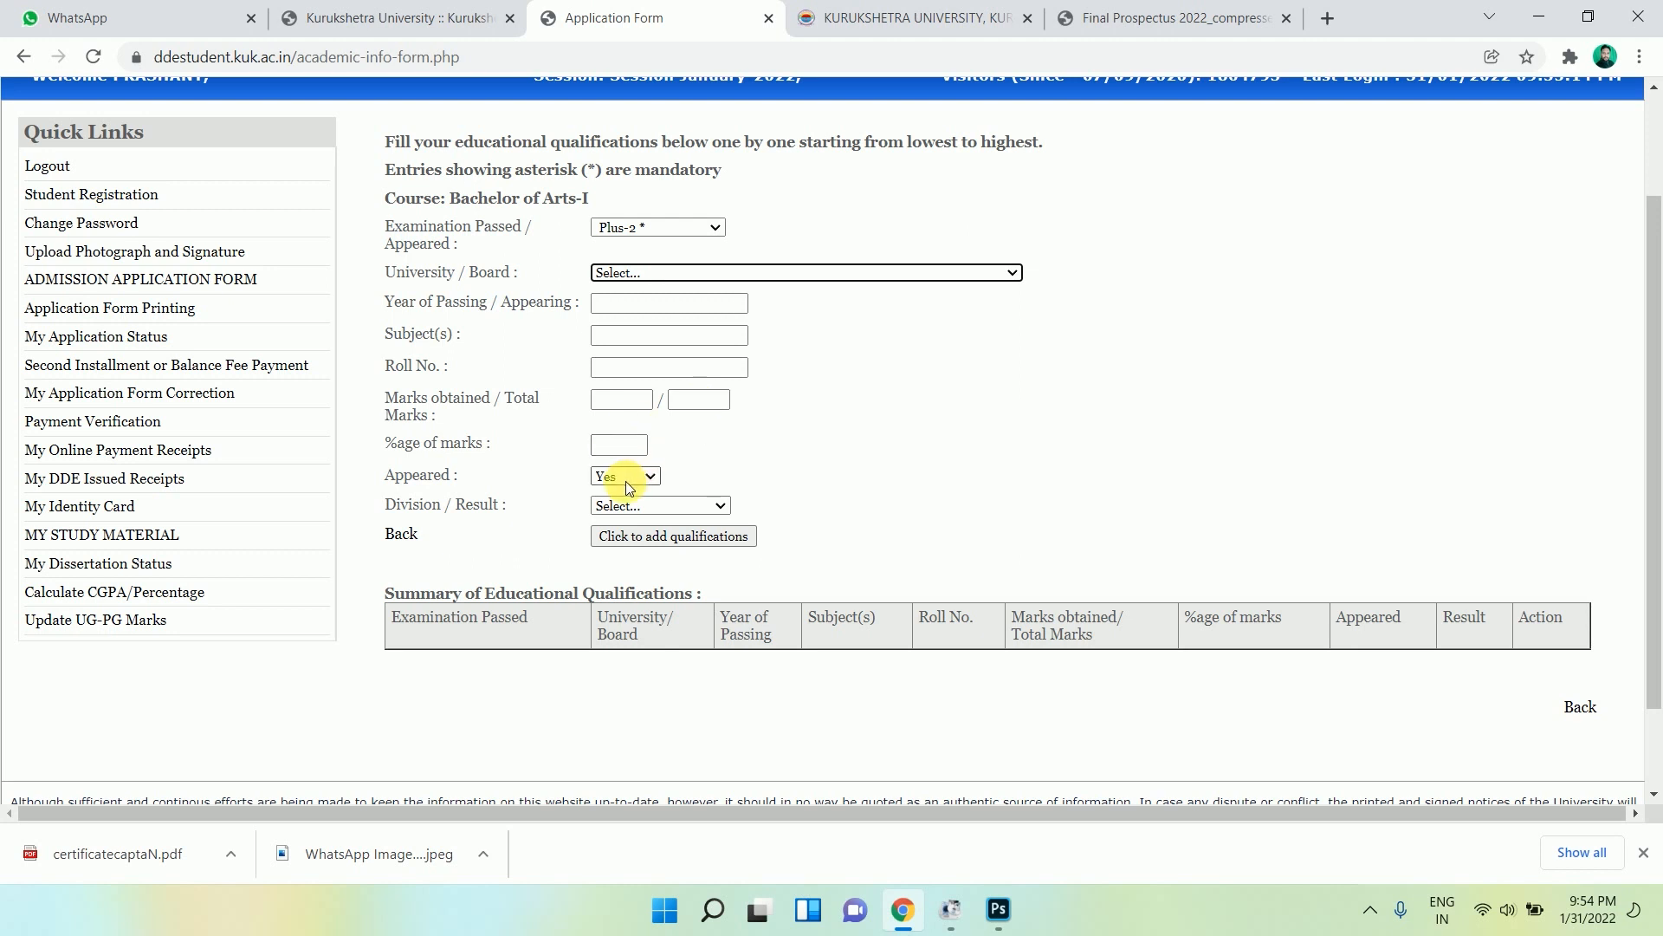
click(632, 508)
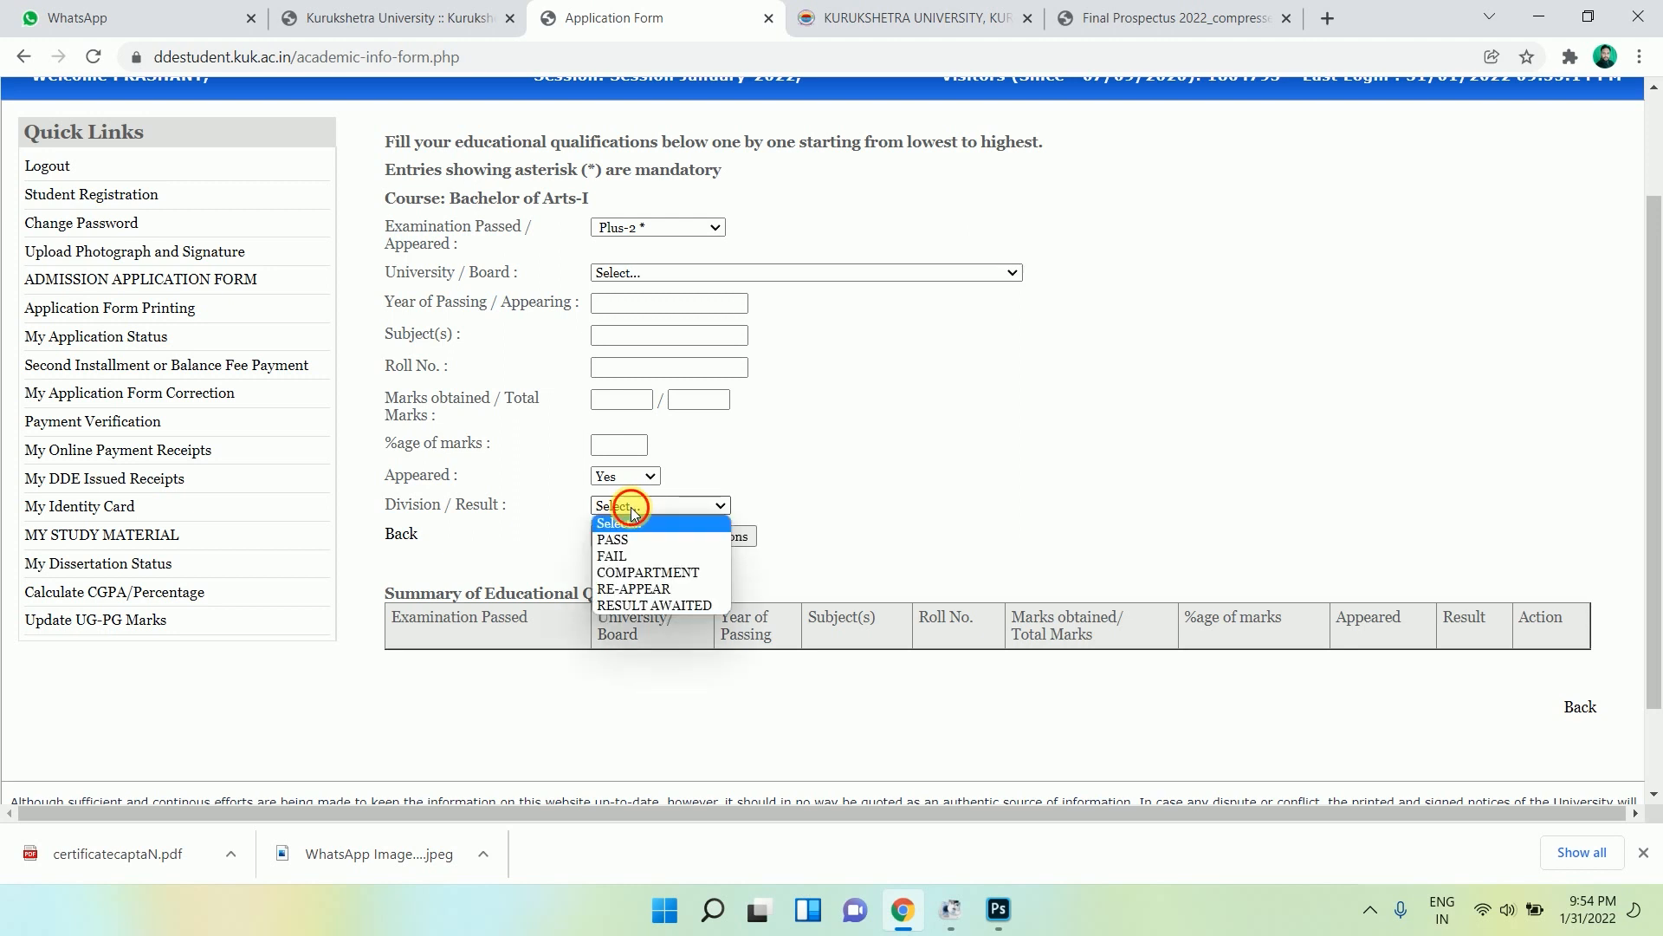
click(630, 507)
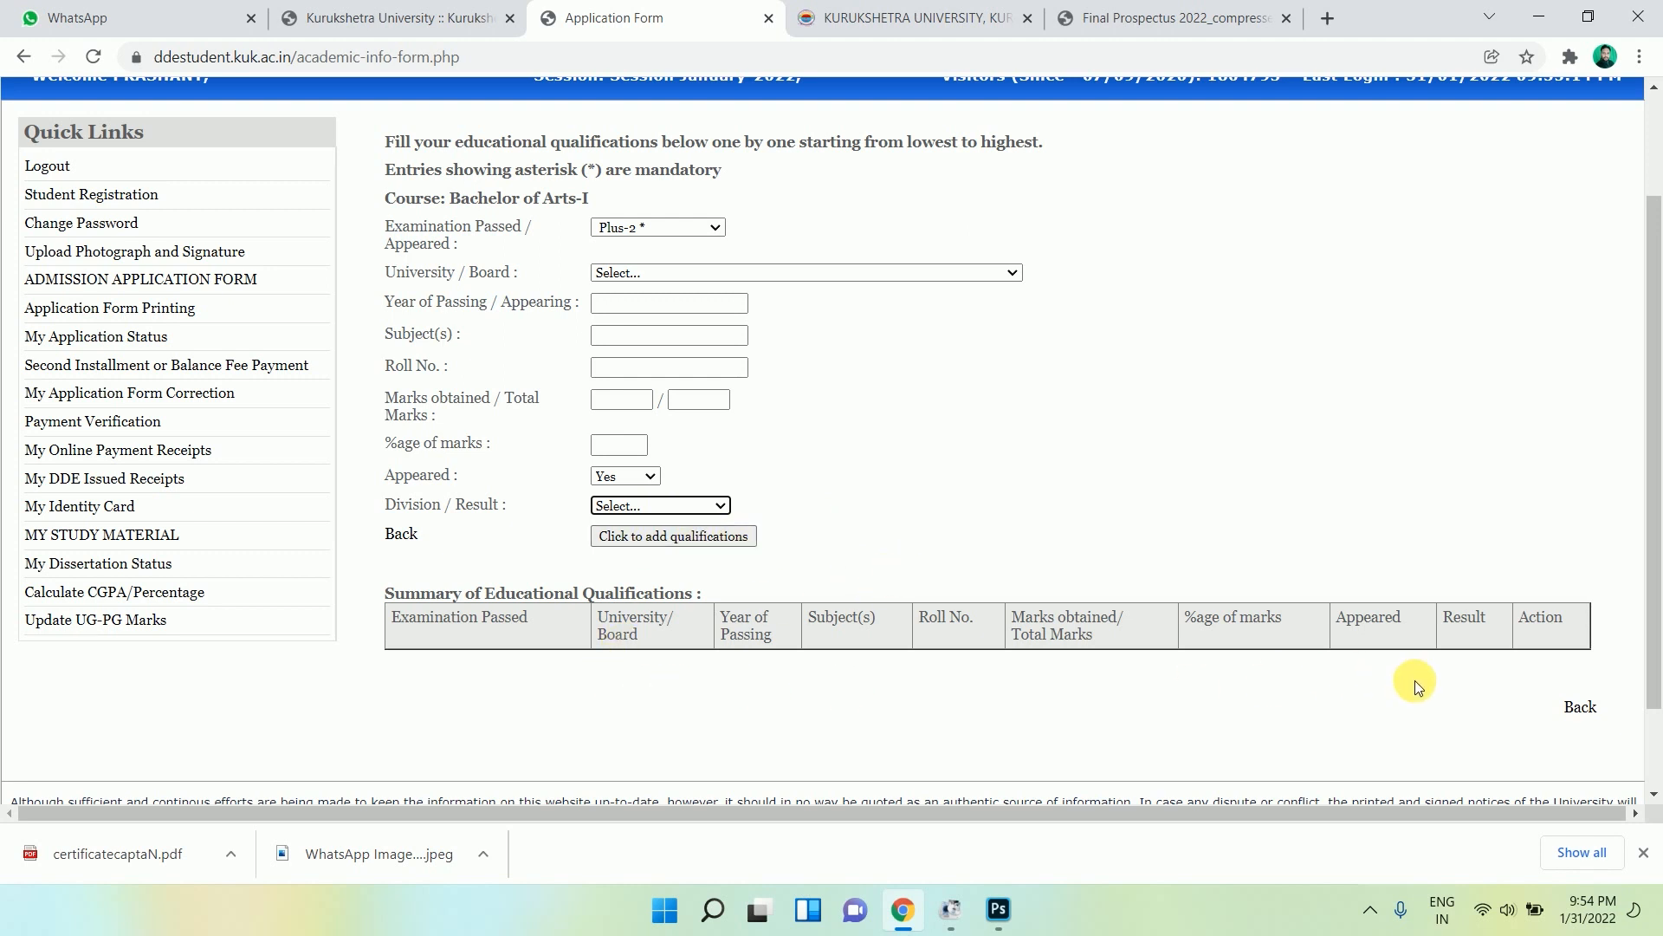
click(664, 236)
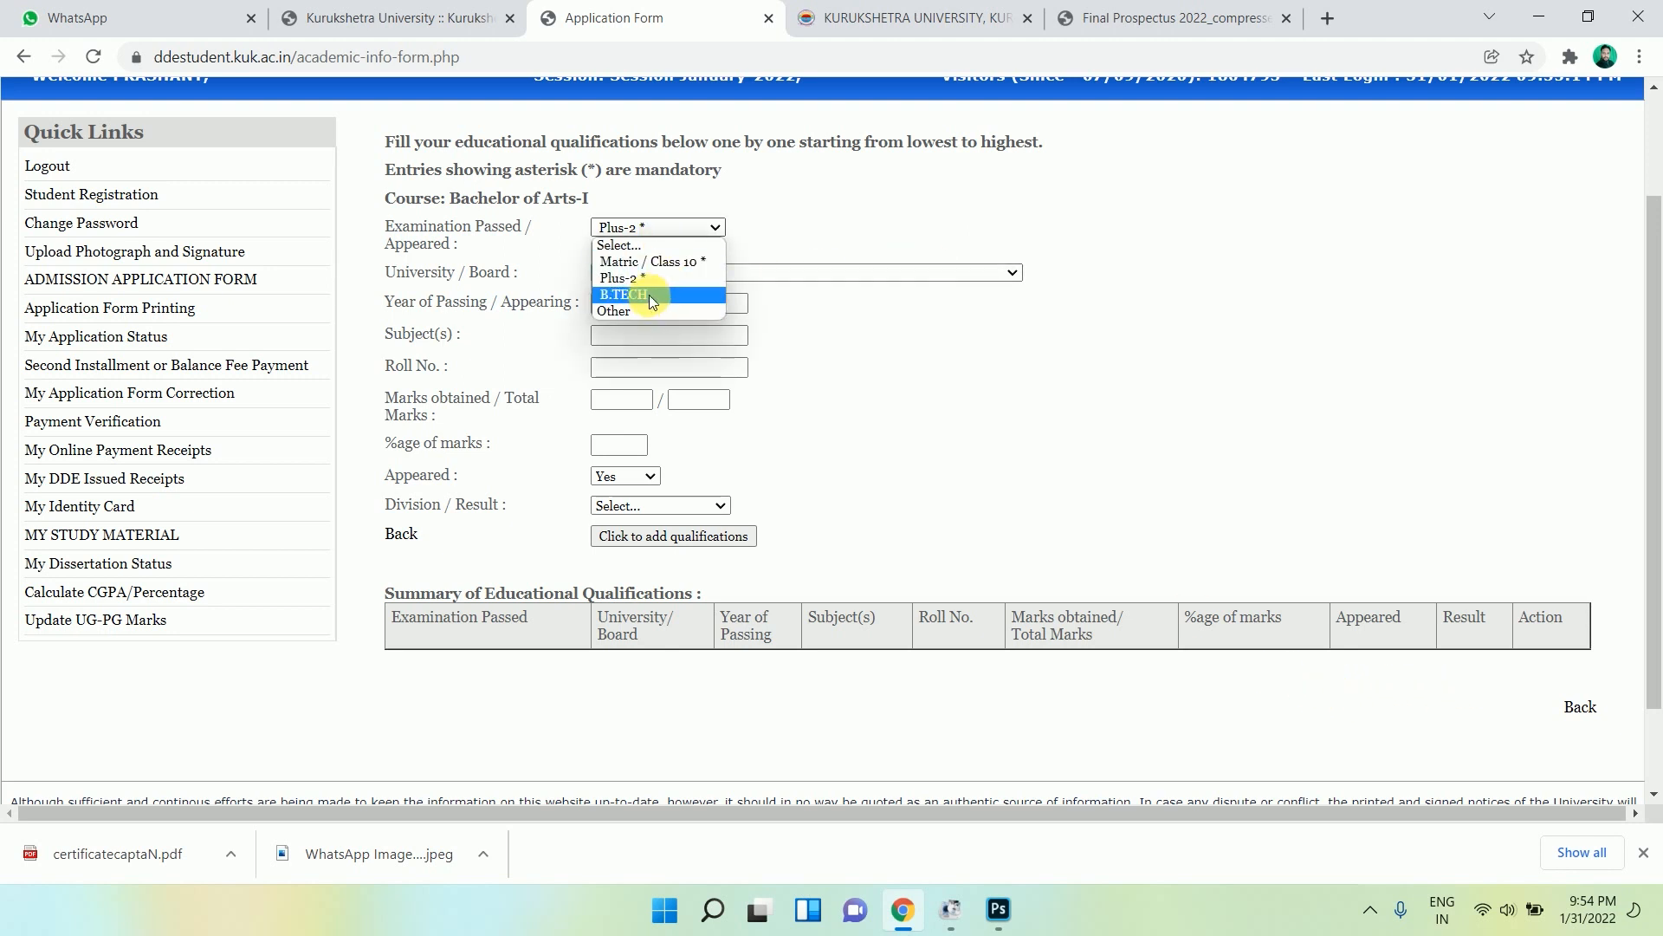
click(986, 646)
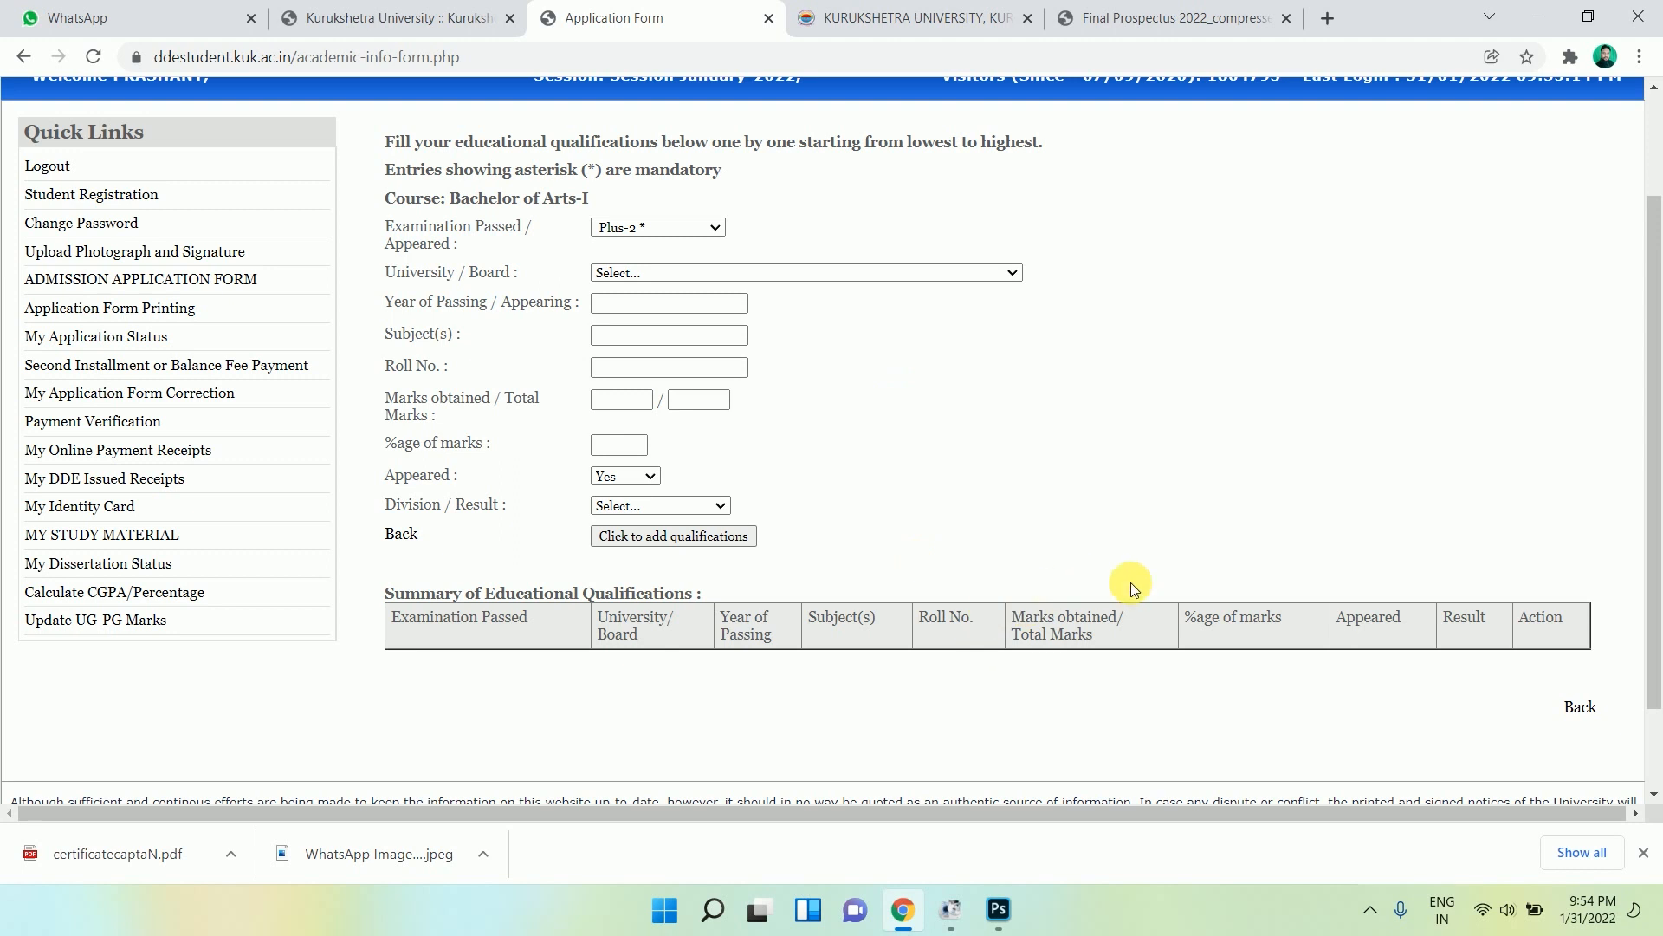
Return to the list of admission application steps and open the document upload form.
scroll(1126, 584, down, 2)
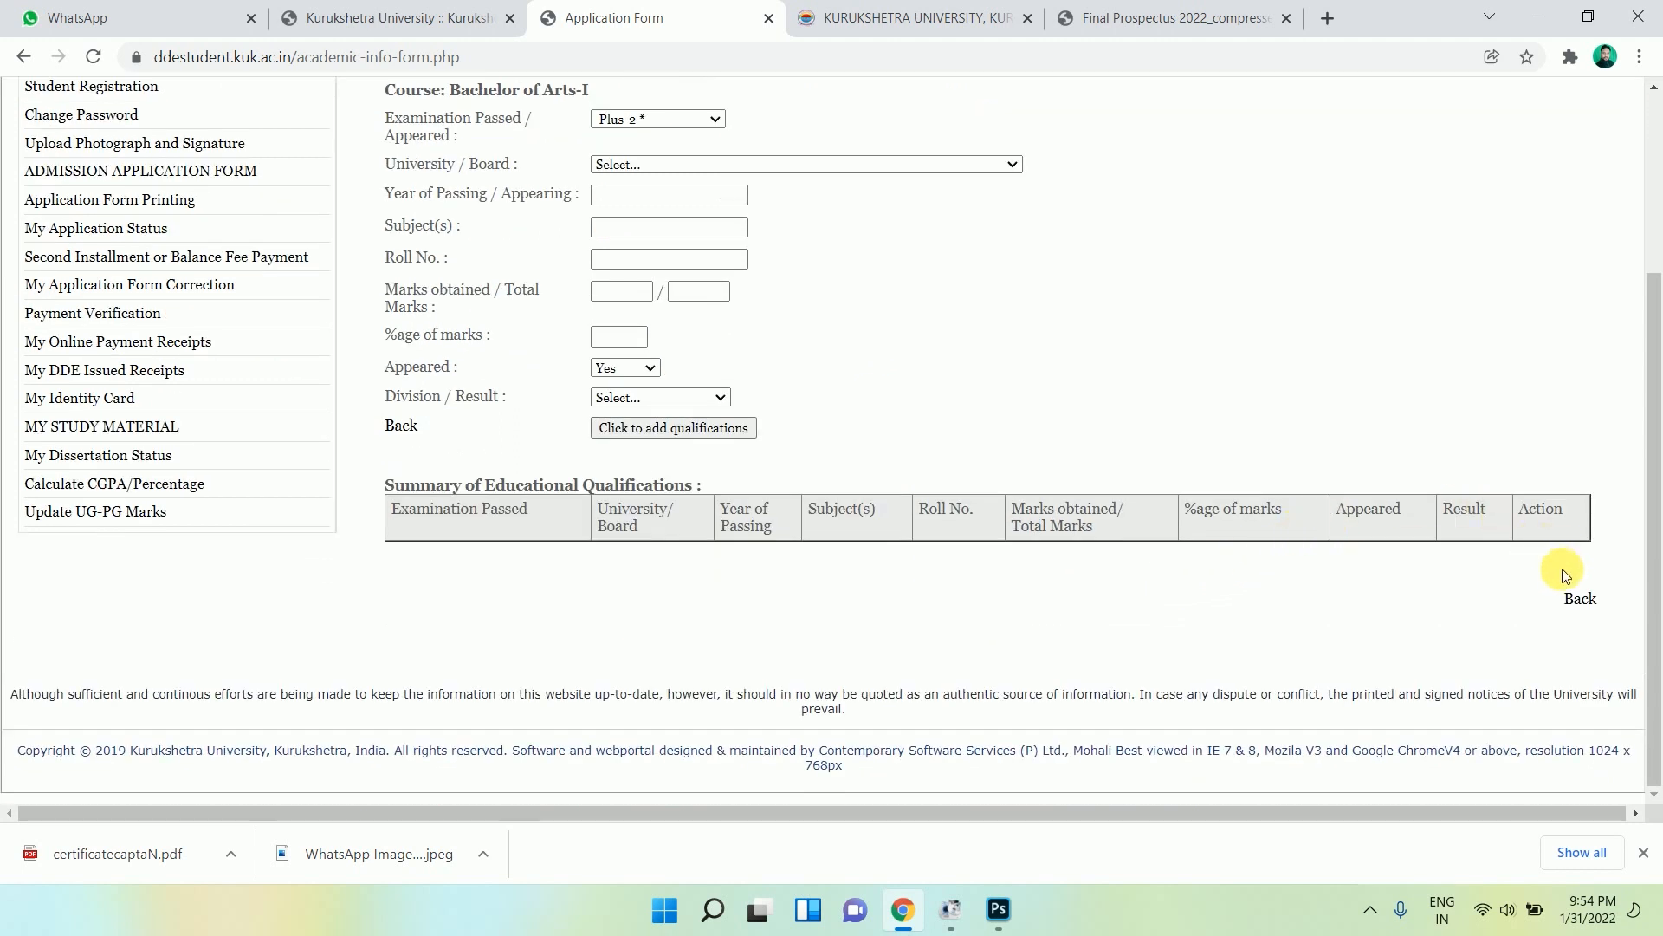
click(1585, 600)
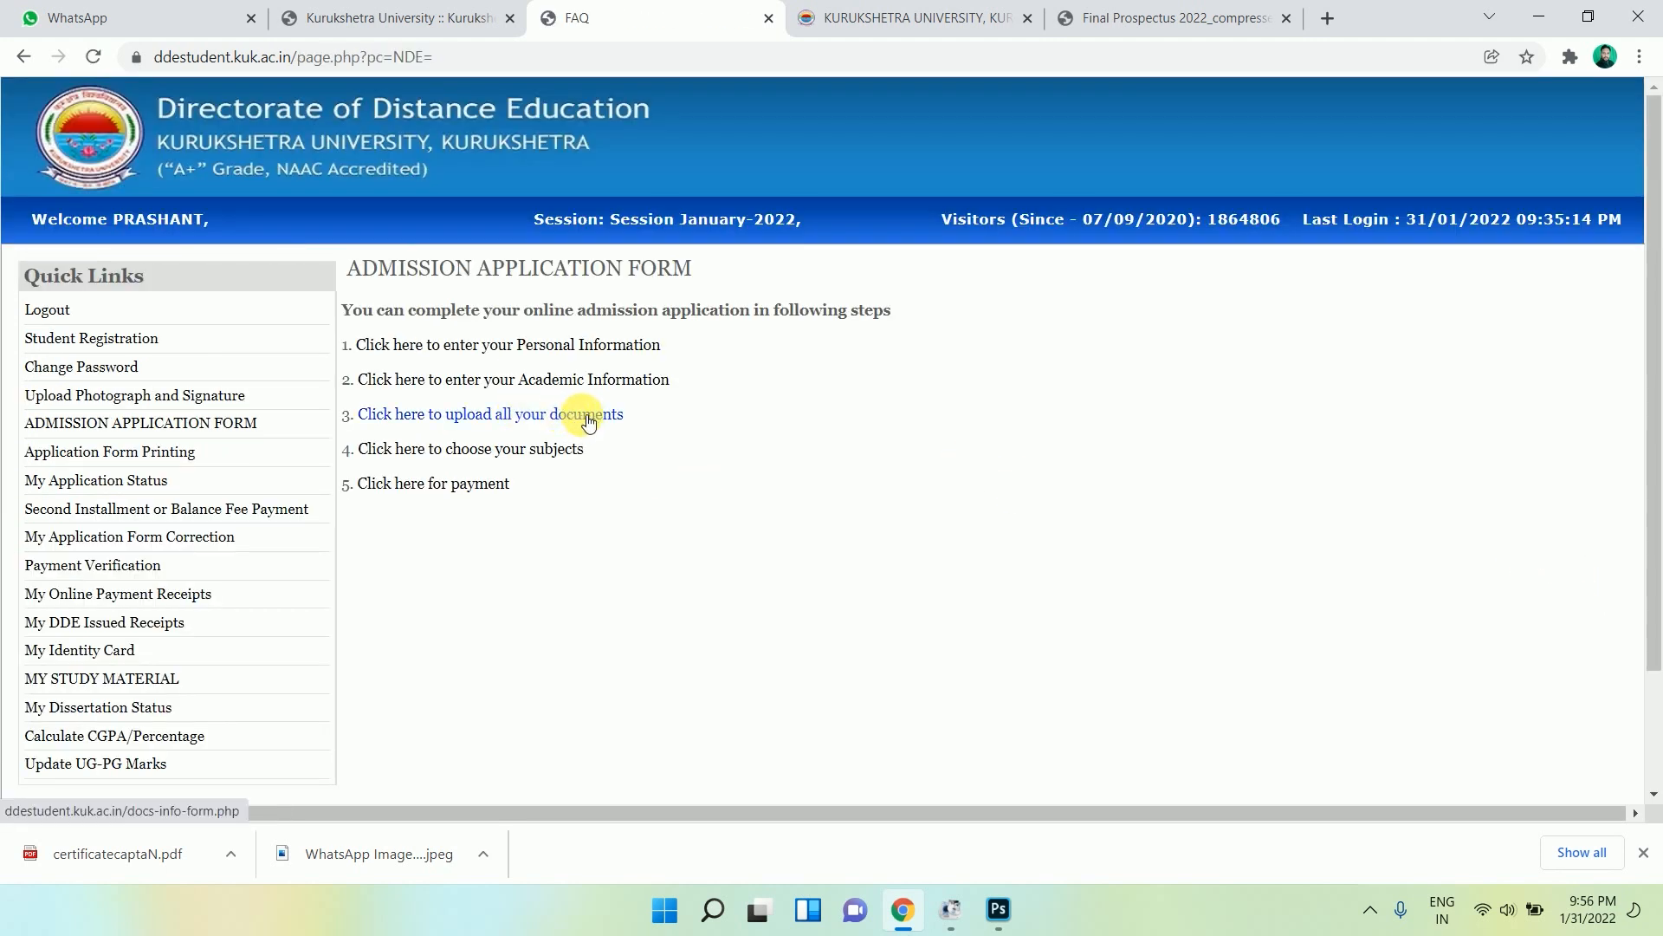
click(561, 418)
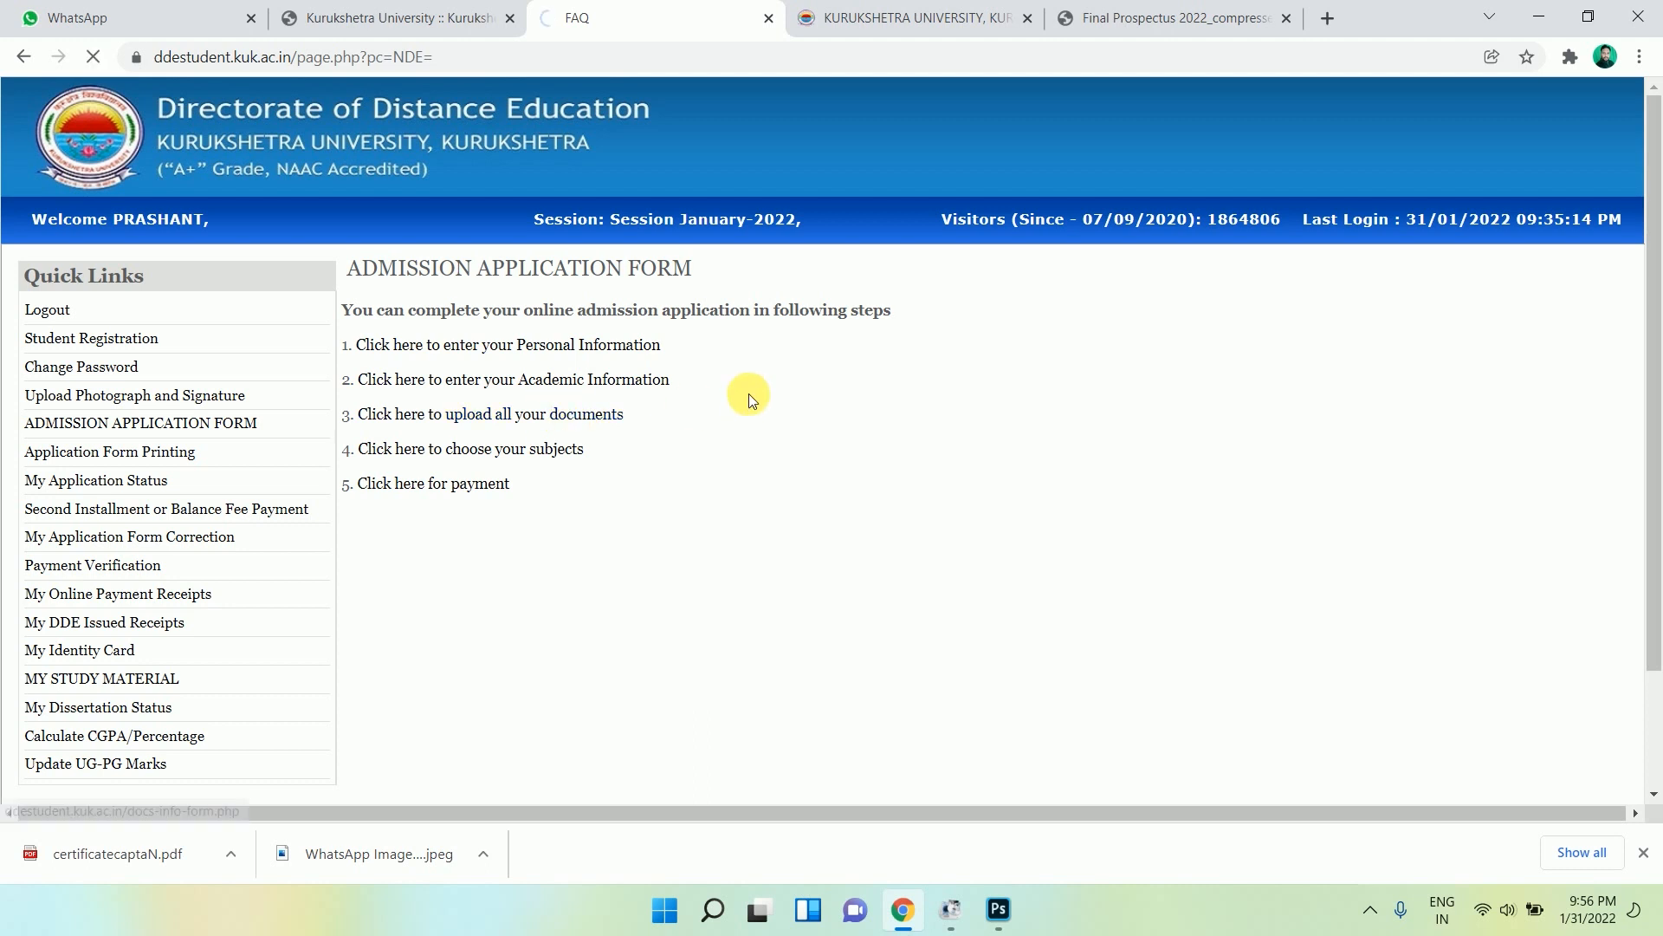
click(662, 346)
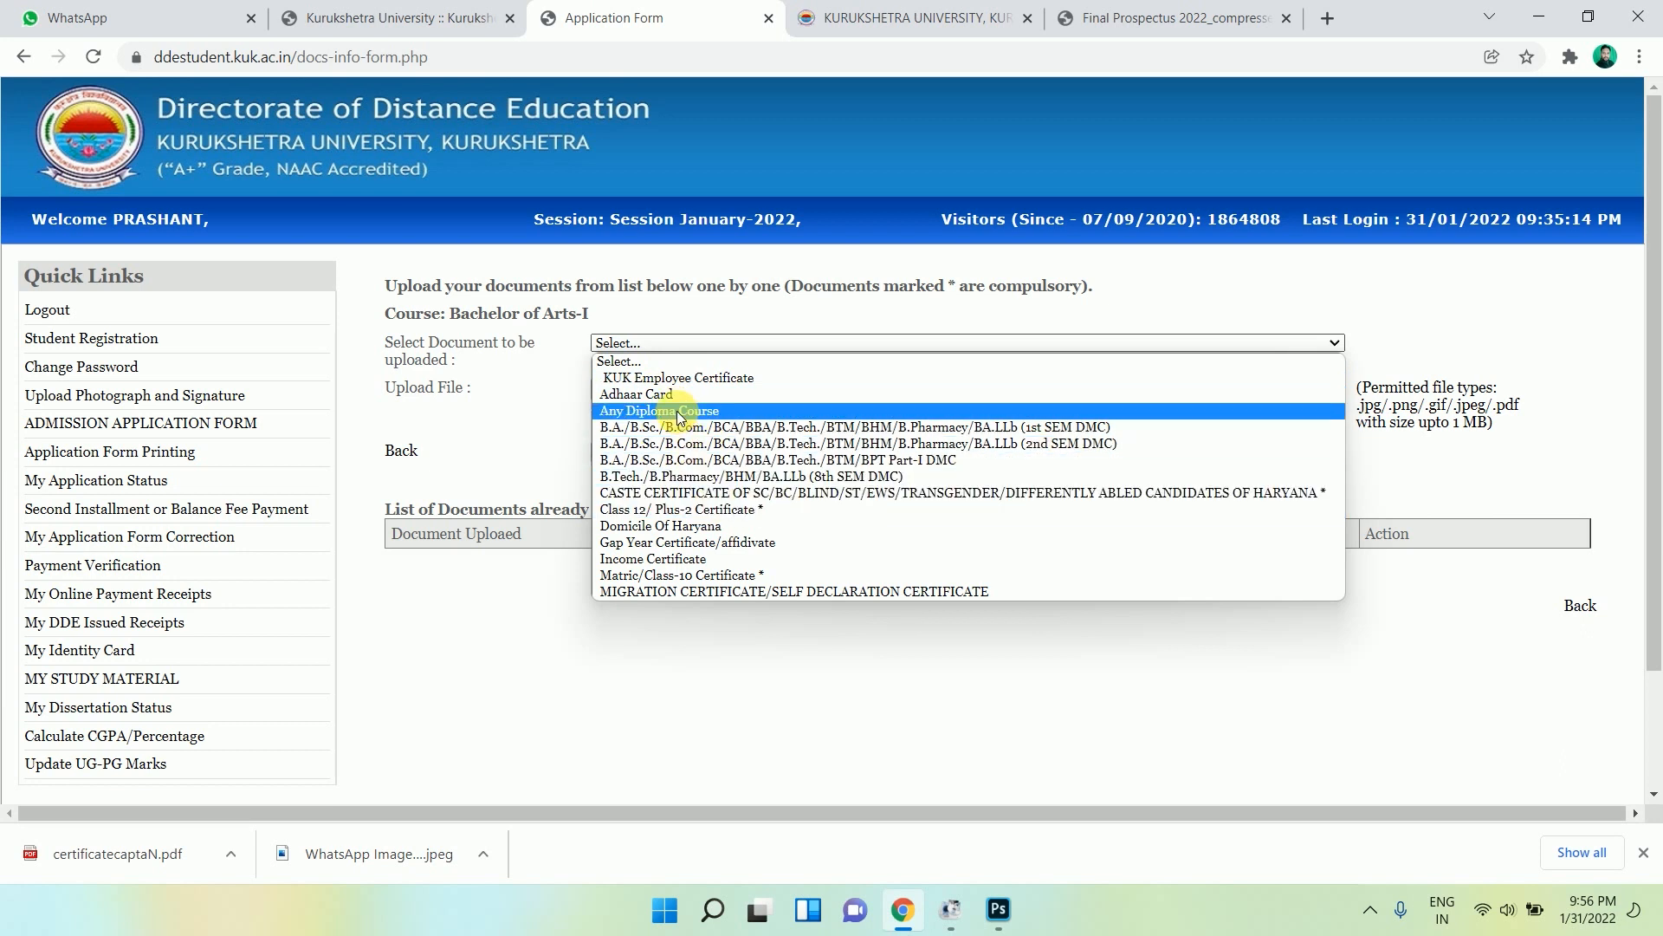
click(655, 395)
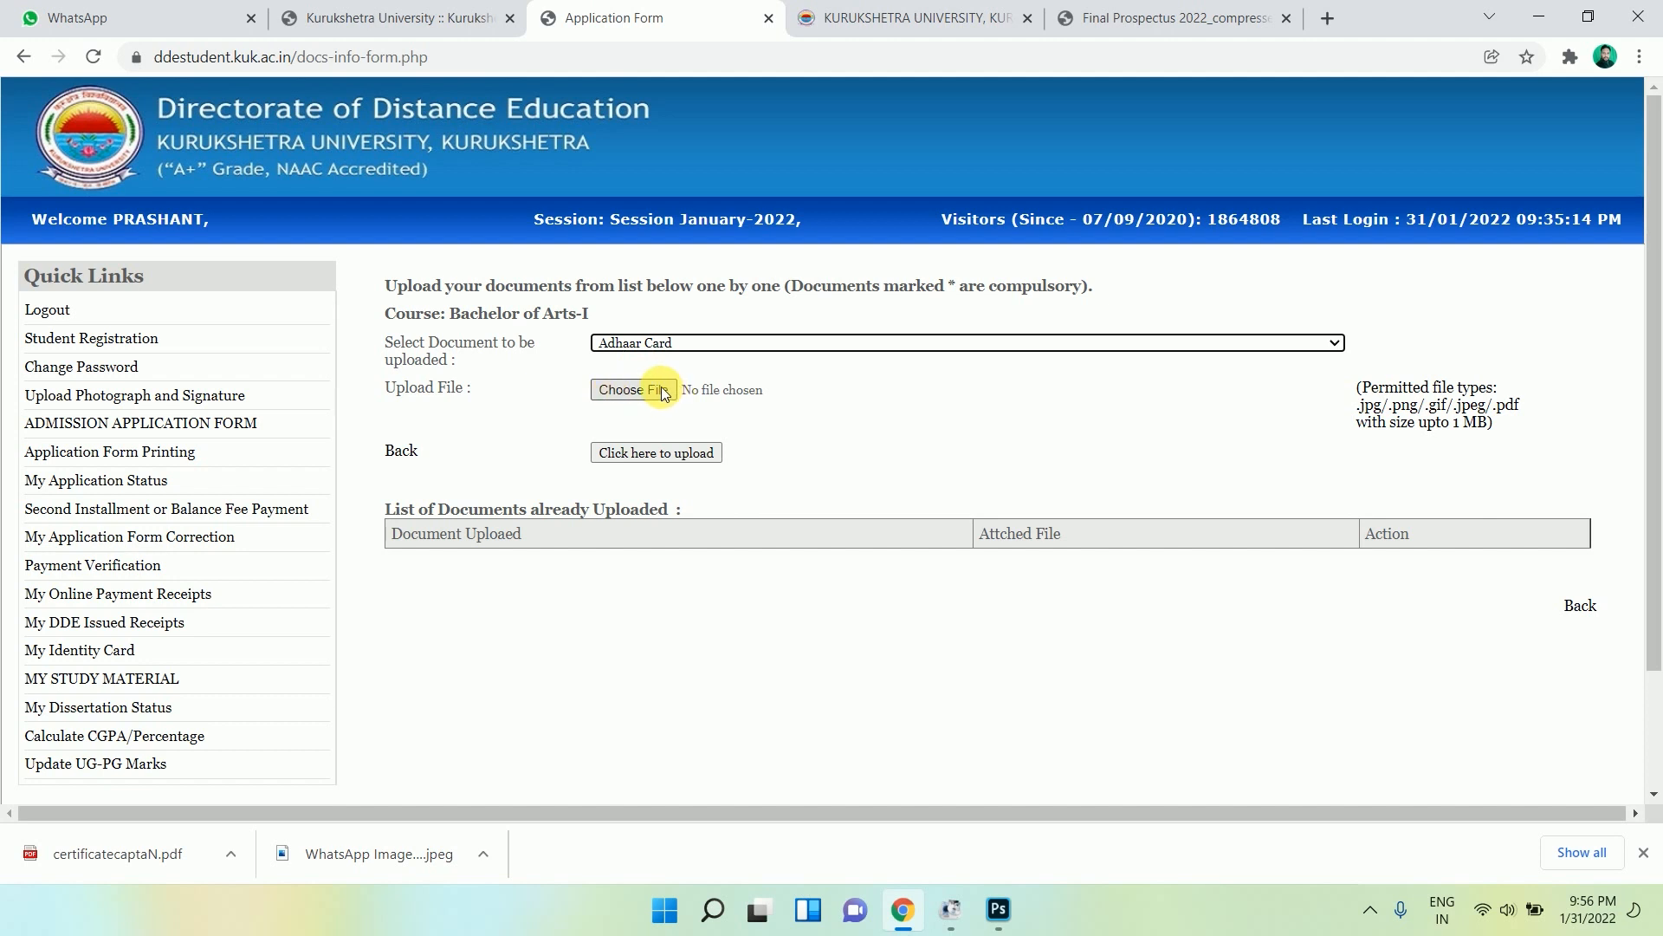
click(662, 389)
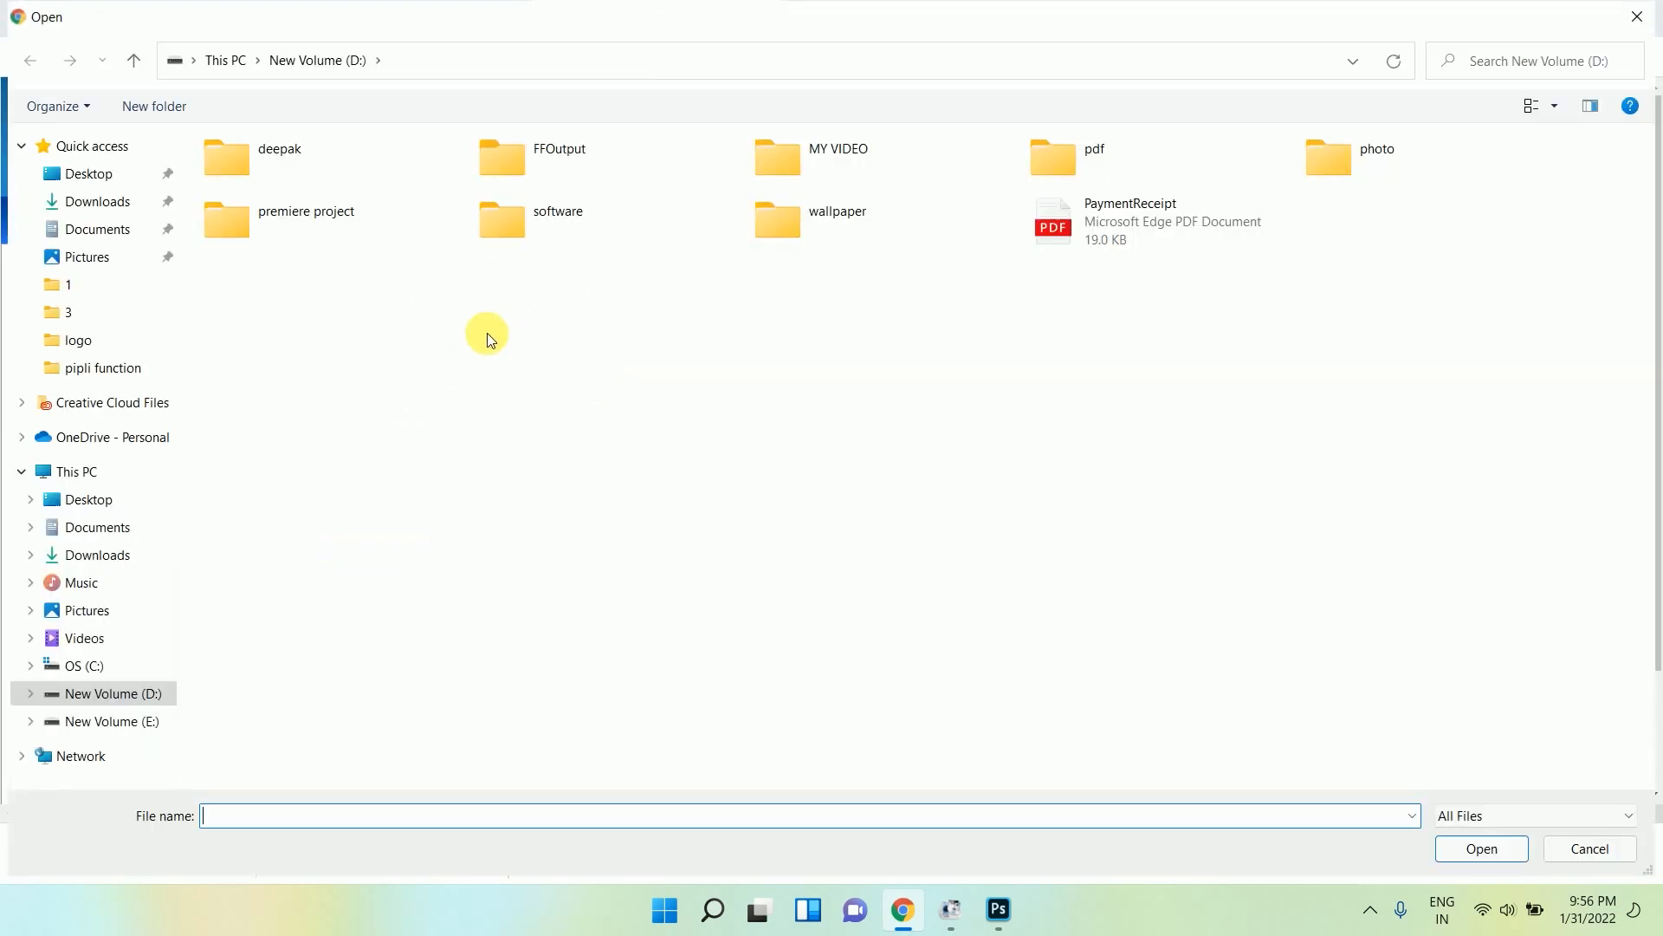
click(1640, 15)
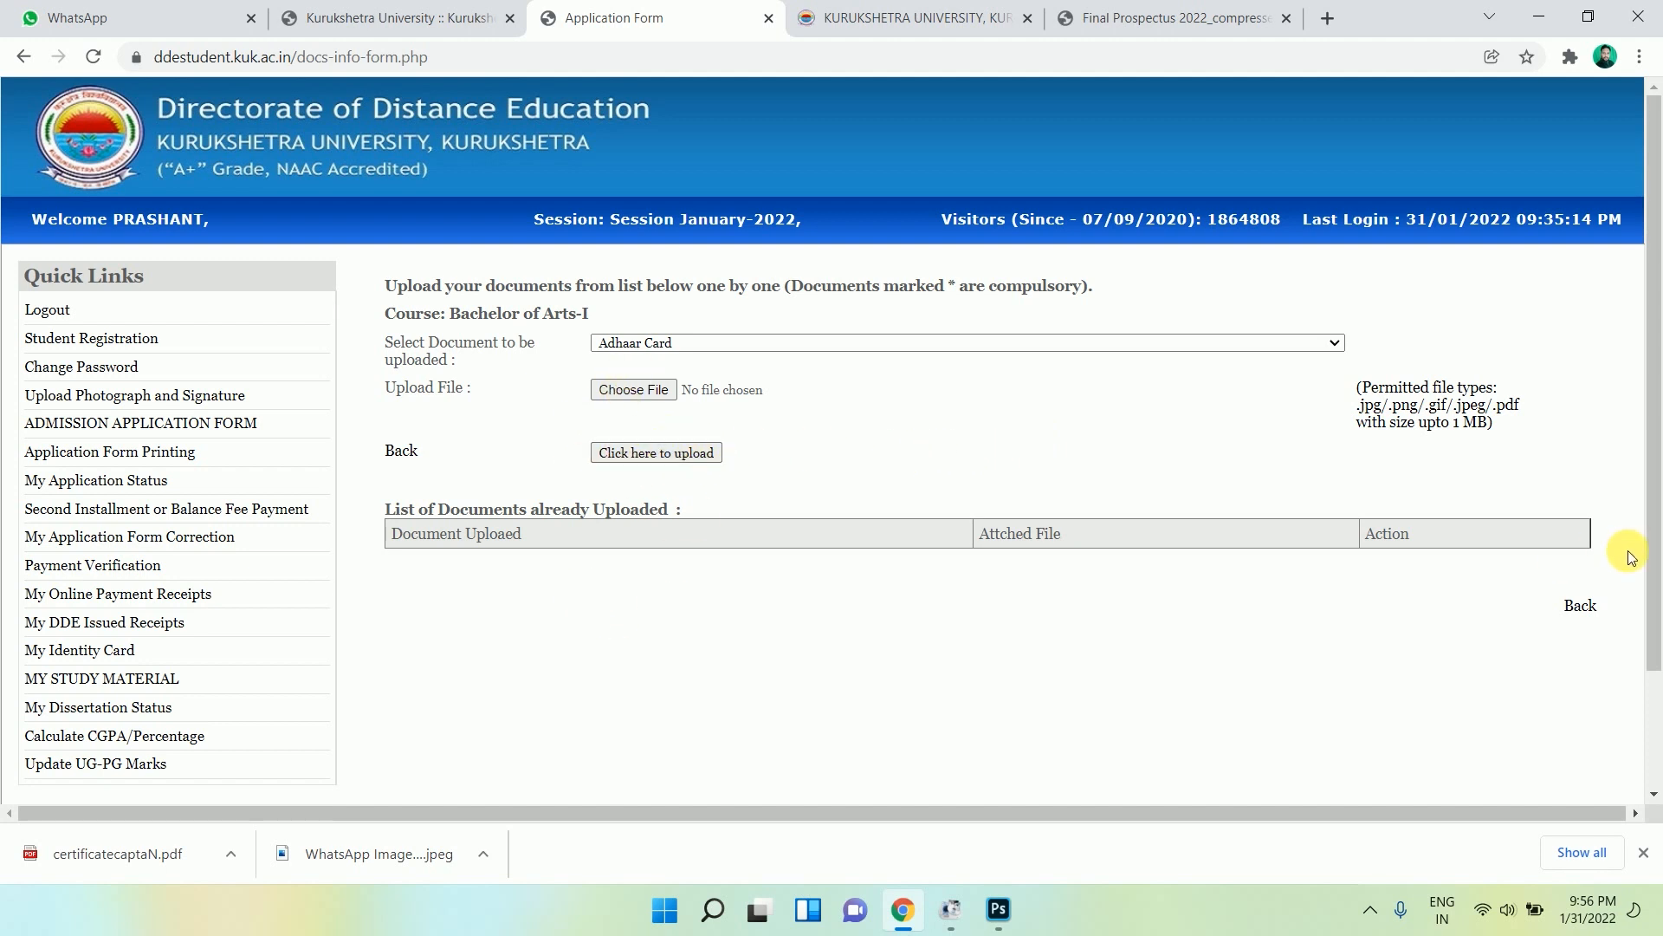
drag(897, 585, 1319, 576)
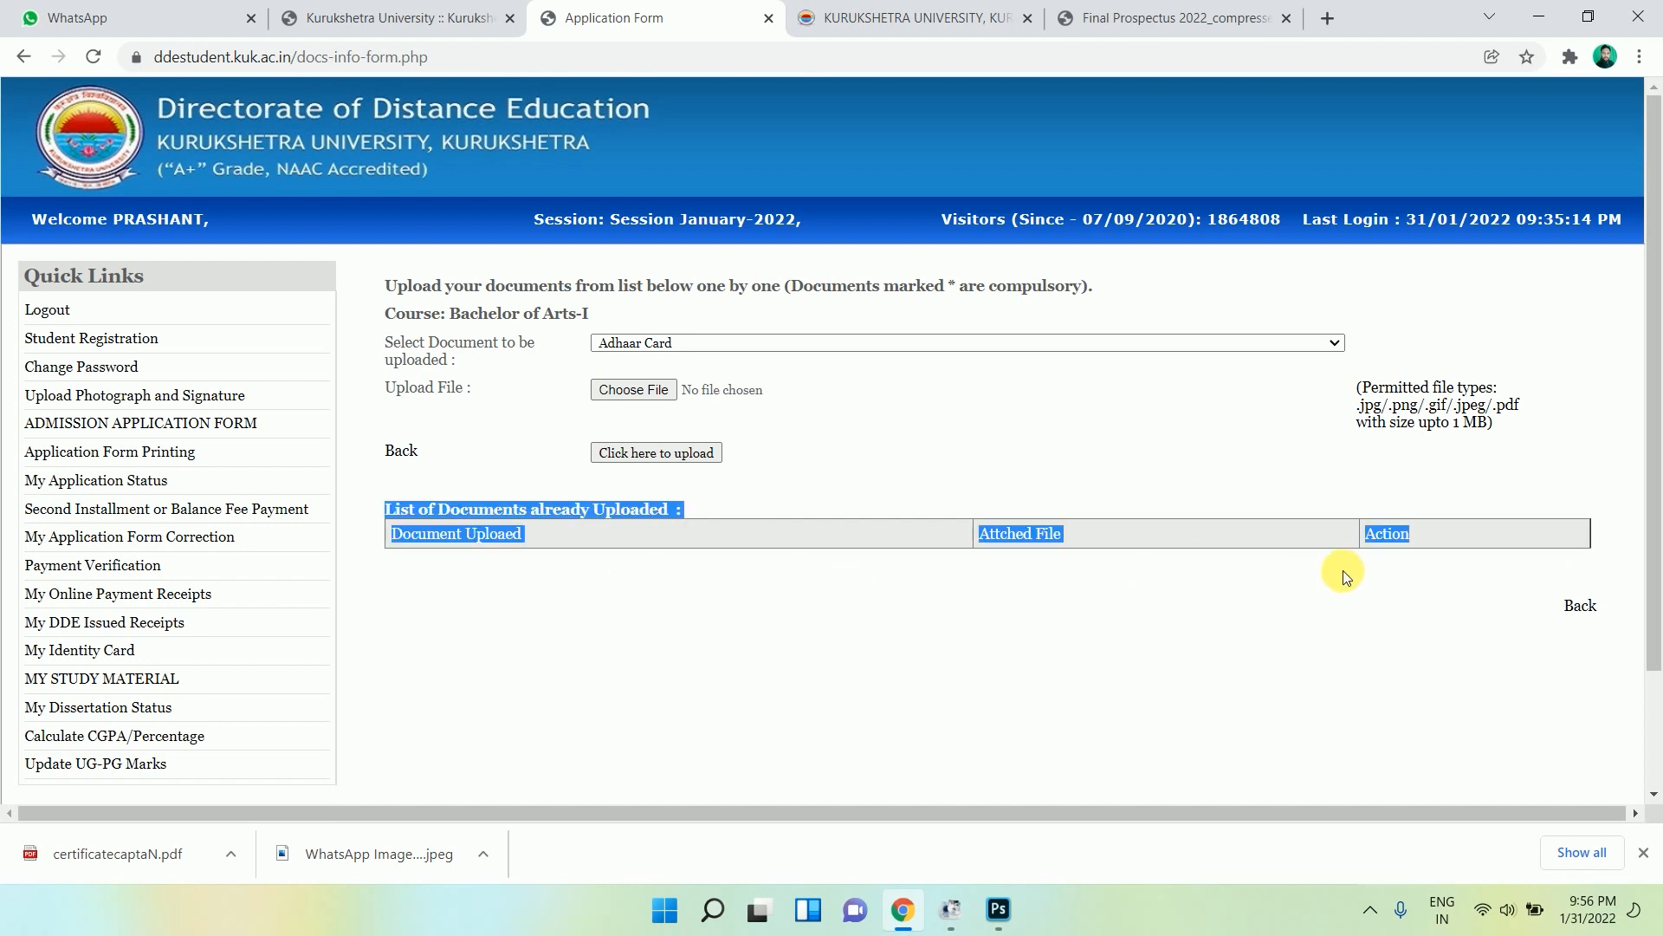
click(1440, 572)
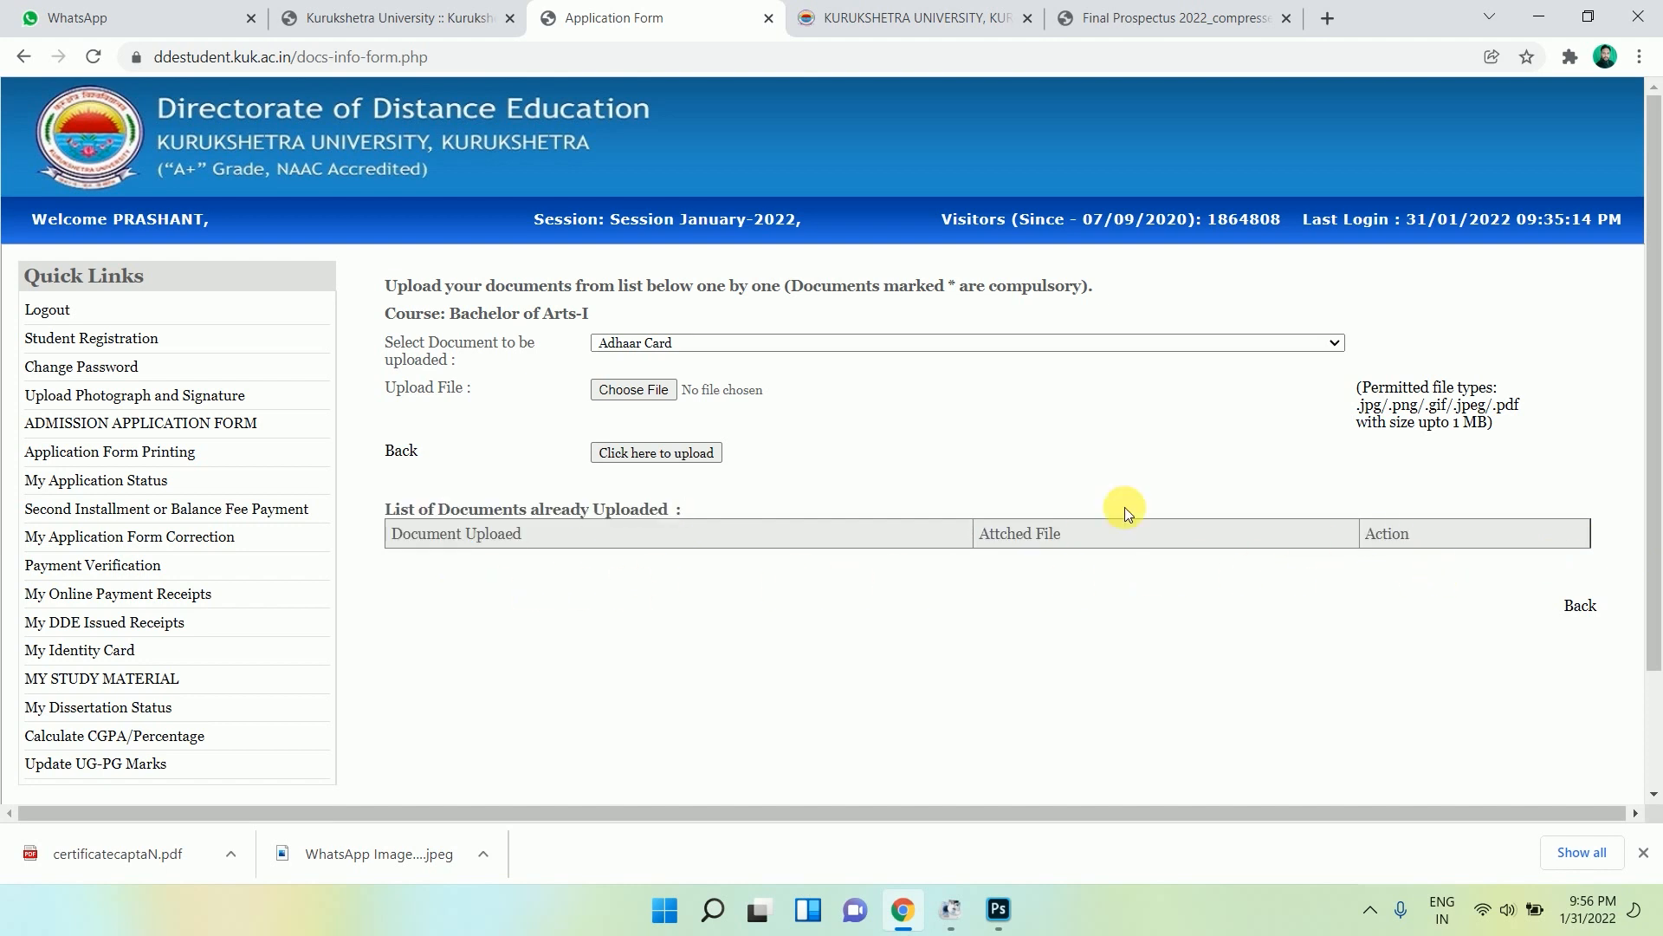
Upload a file as the caste certificate of SC/BC/BLIND/ST/EWS/TRANSGENDER/DIFFERENTLY ABLED candidates of Haryana.
click(653, 347)
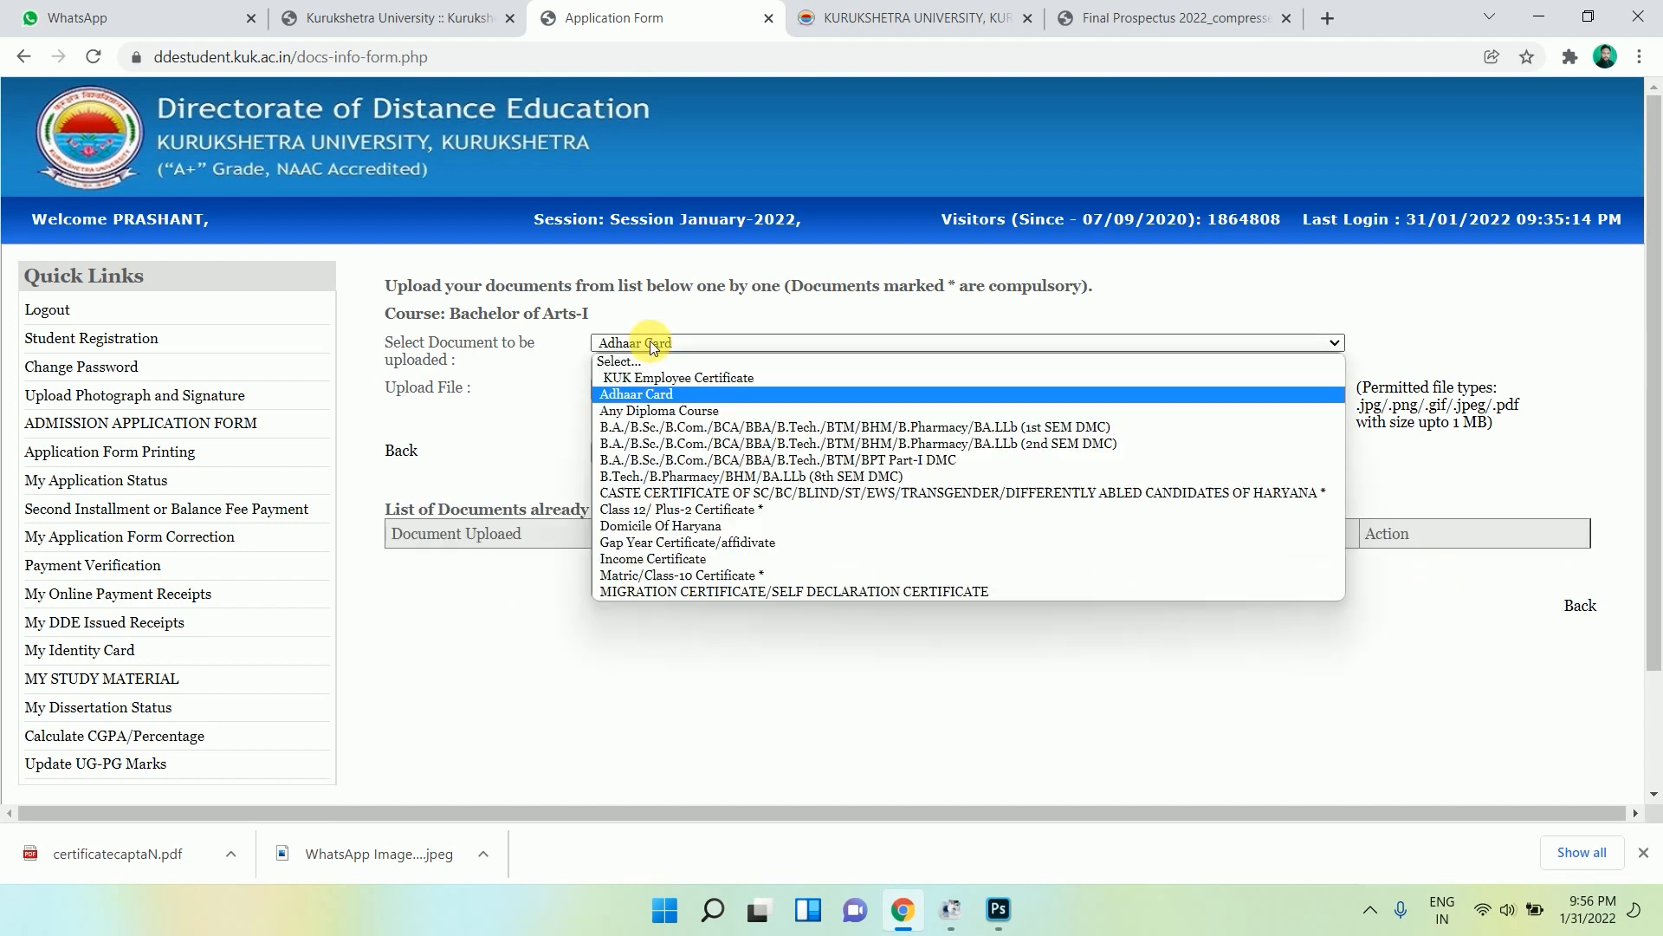
click(637, 500)
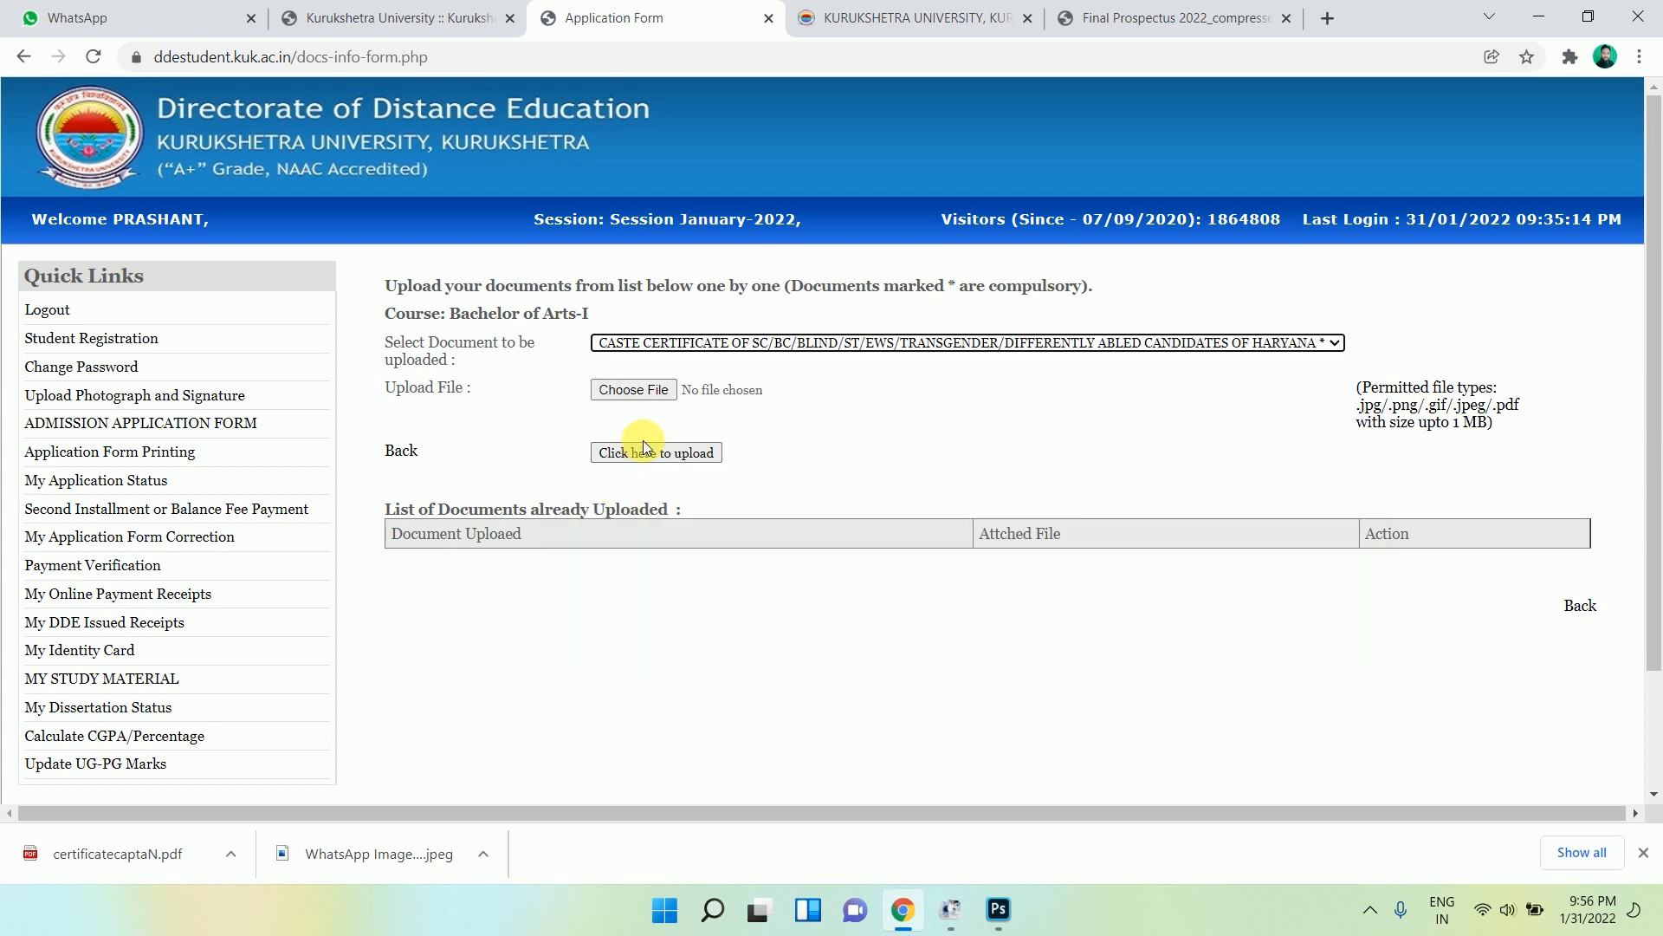
click(640, 394)
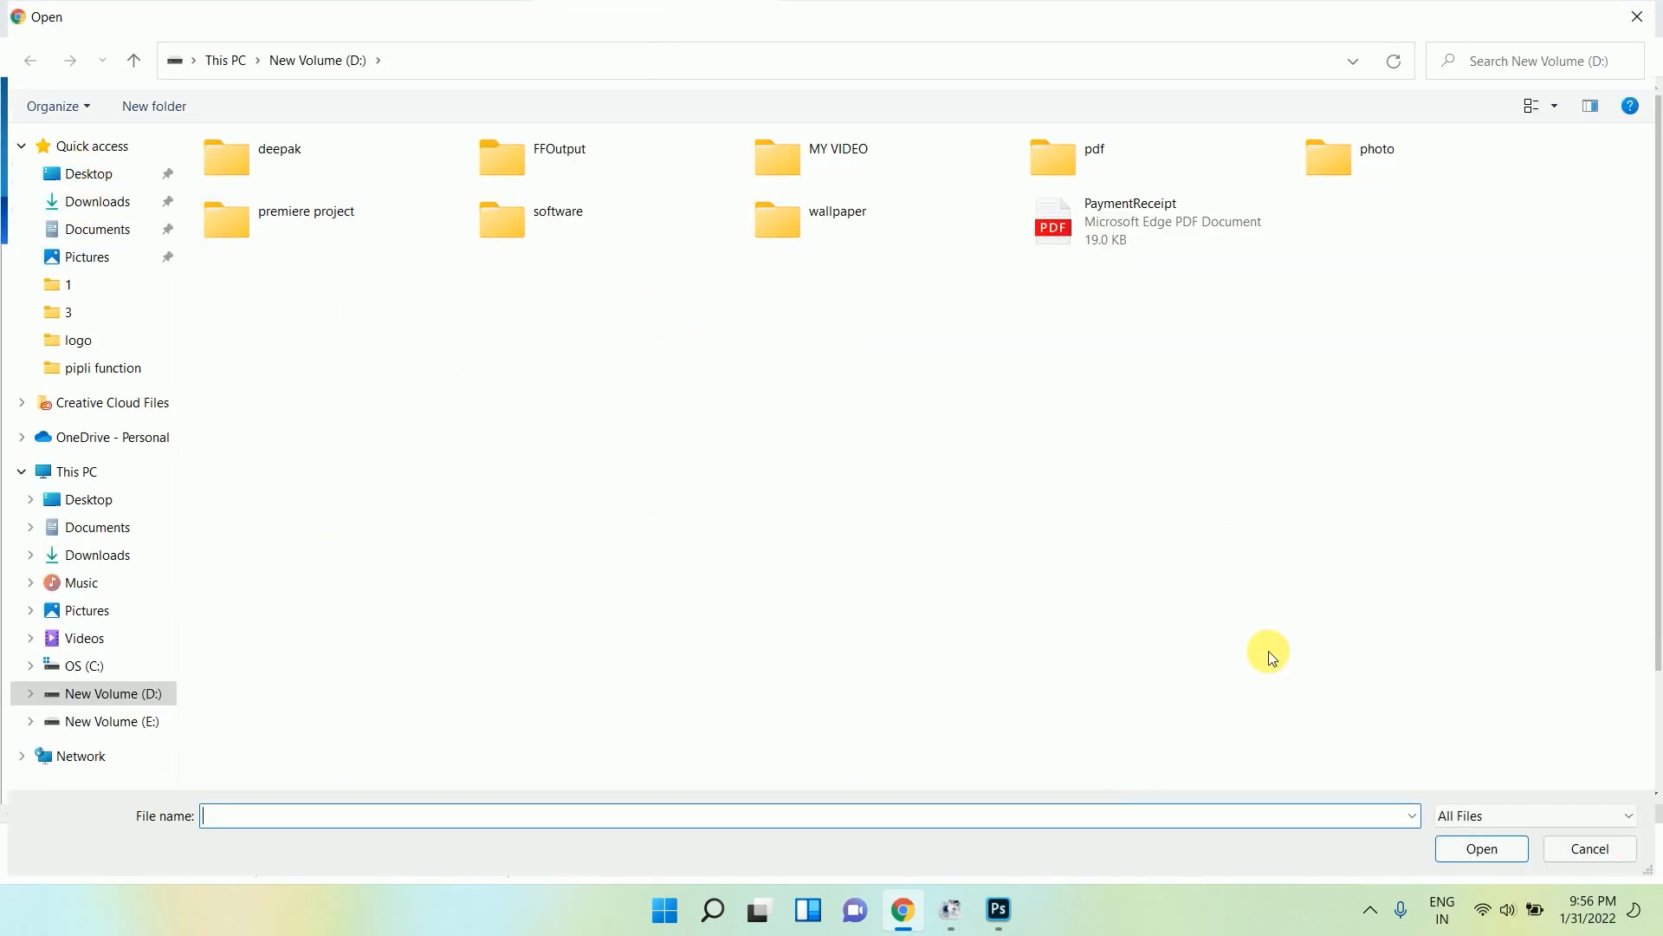
click(1595, 848)
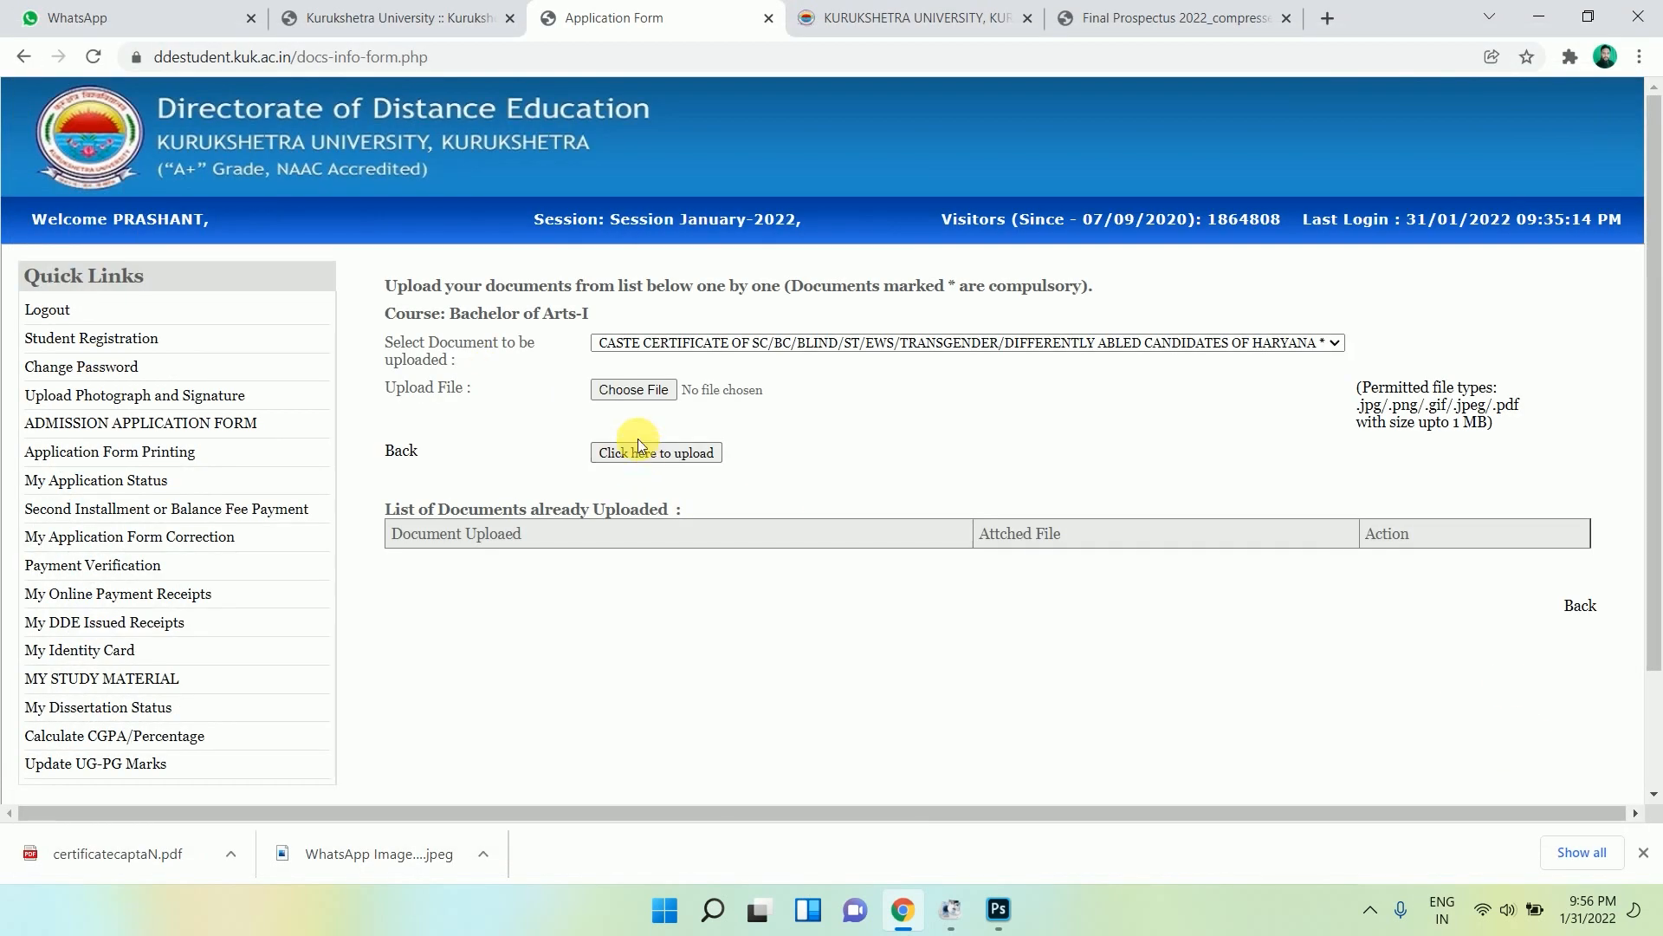
click(714, 452)
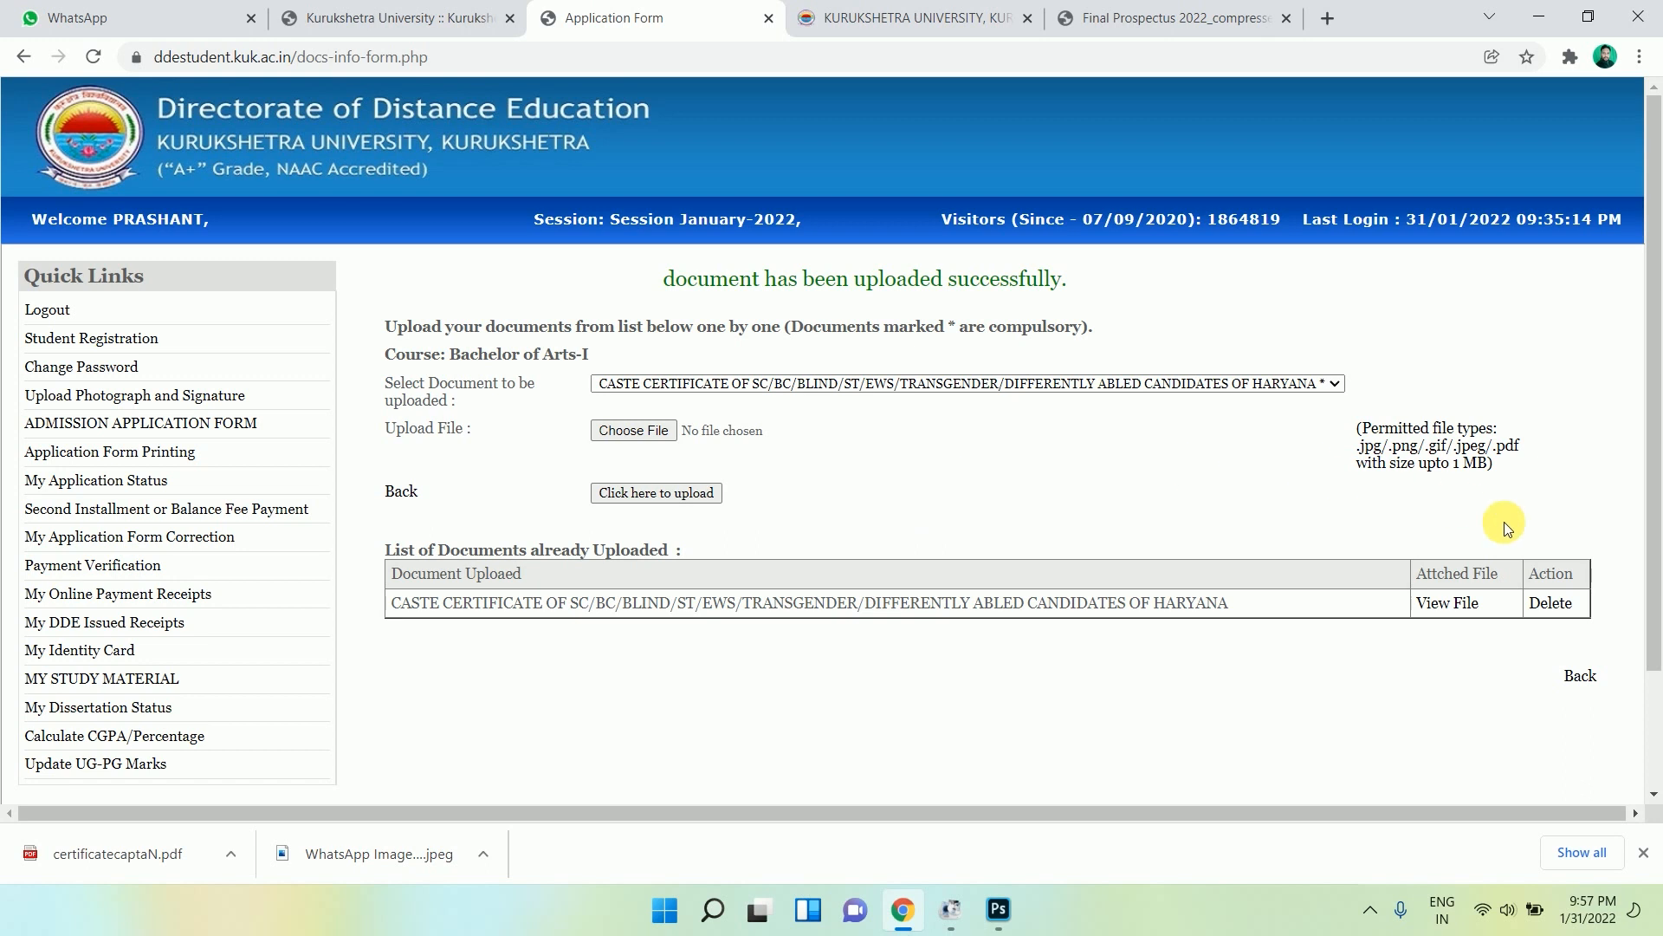
Return to the list of admission application steps and open the subject selection form for Bachelor of Arts-I.
click(1582, 675)
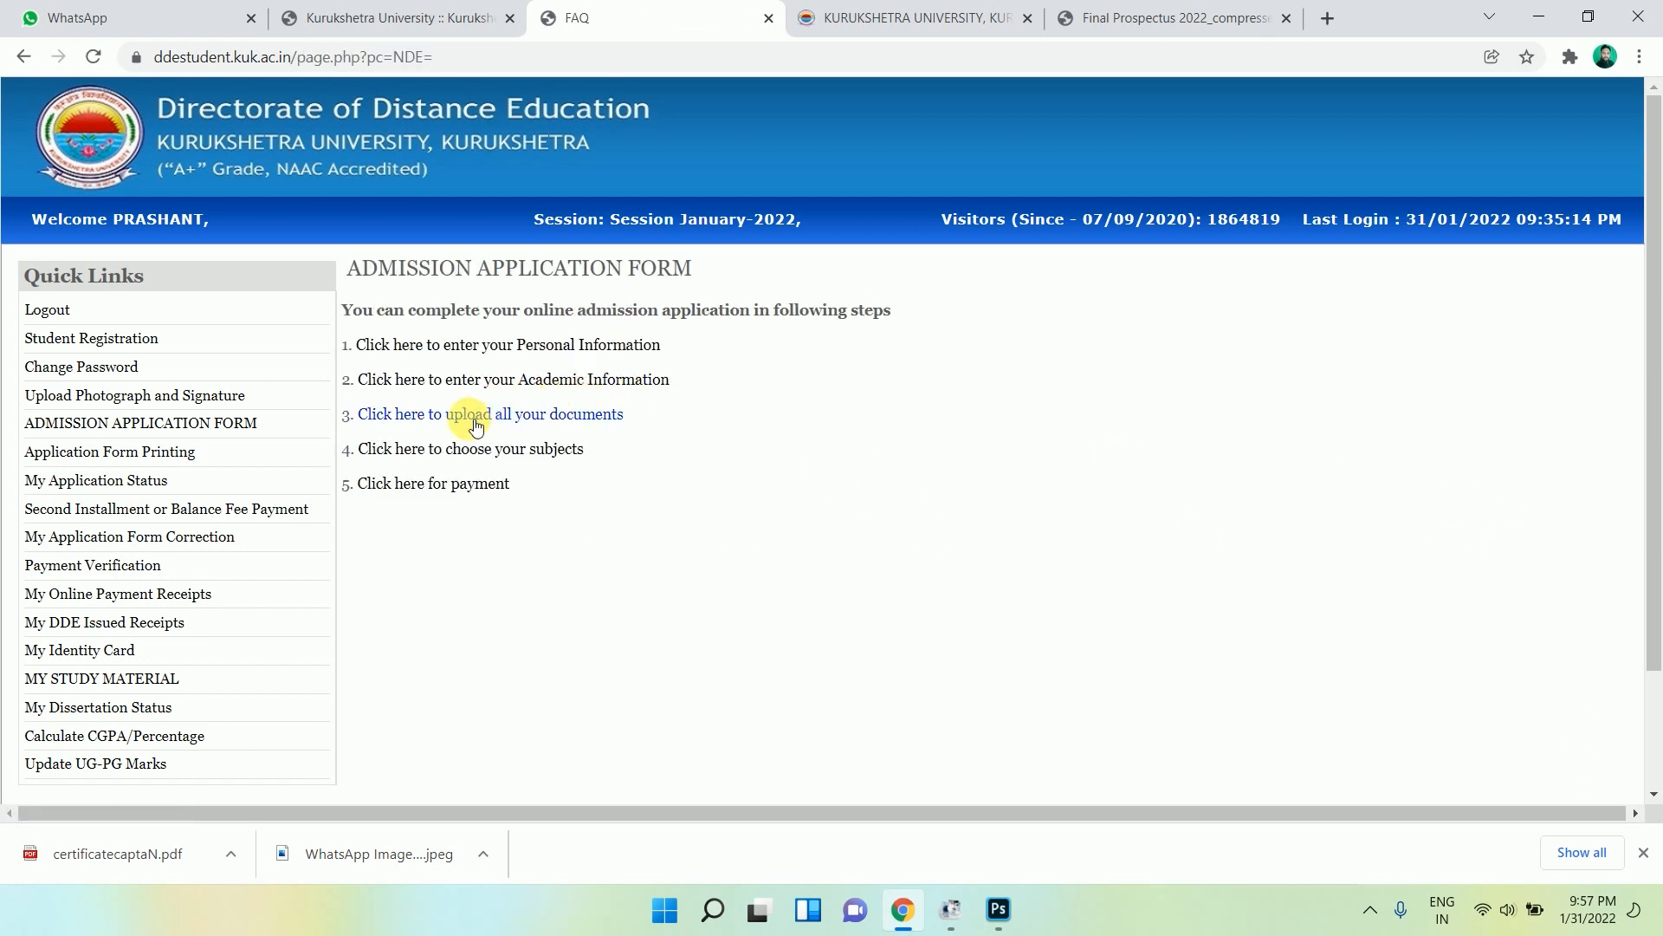
click(544, 458)
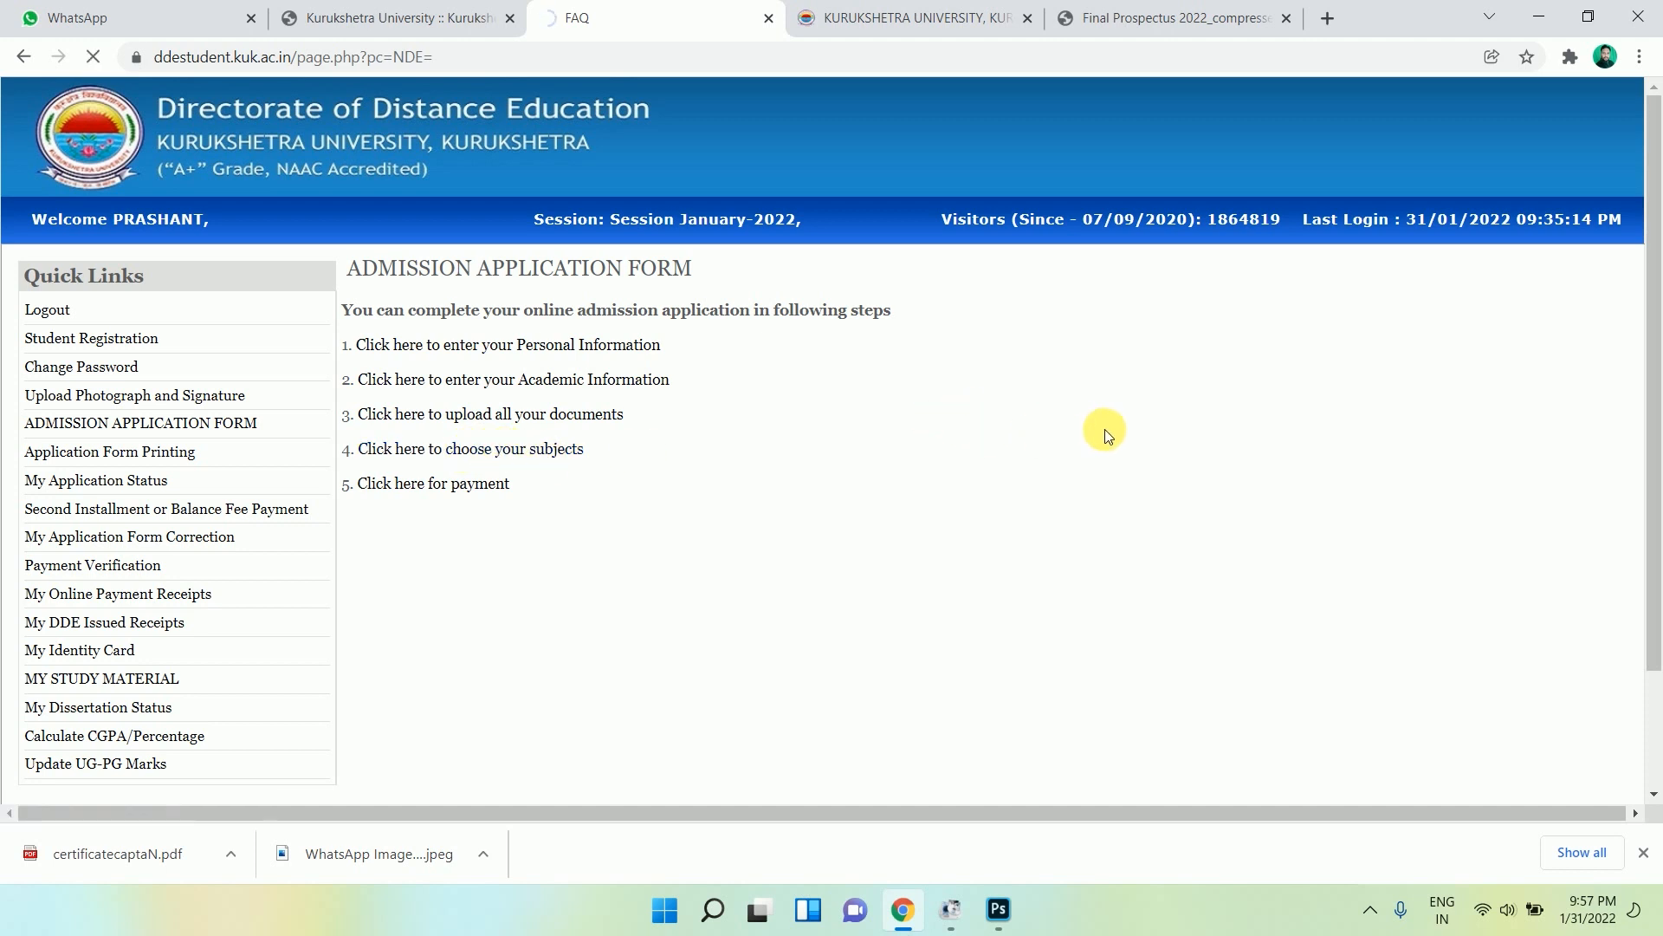
scroll(1062, 414, down, 5)
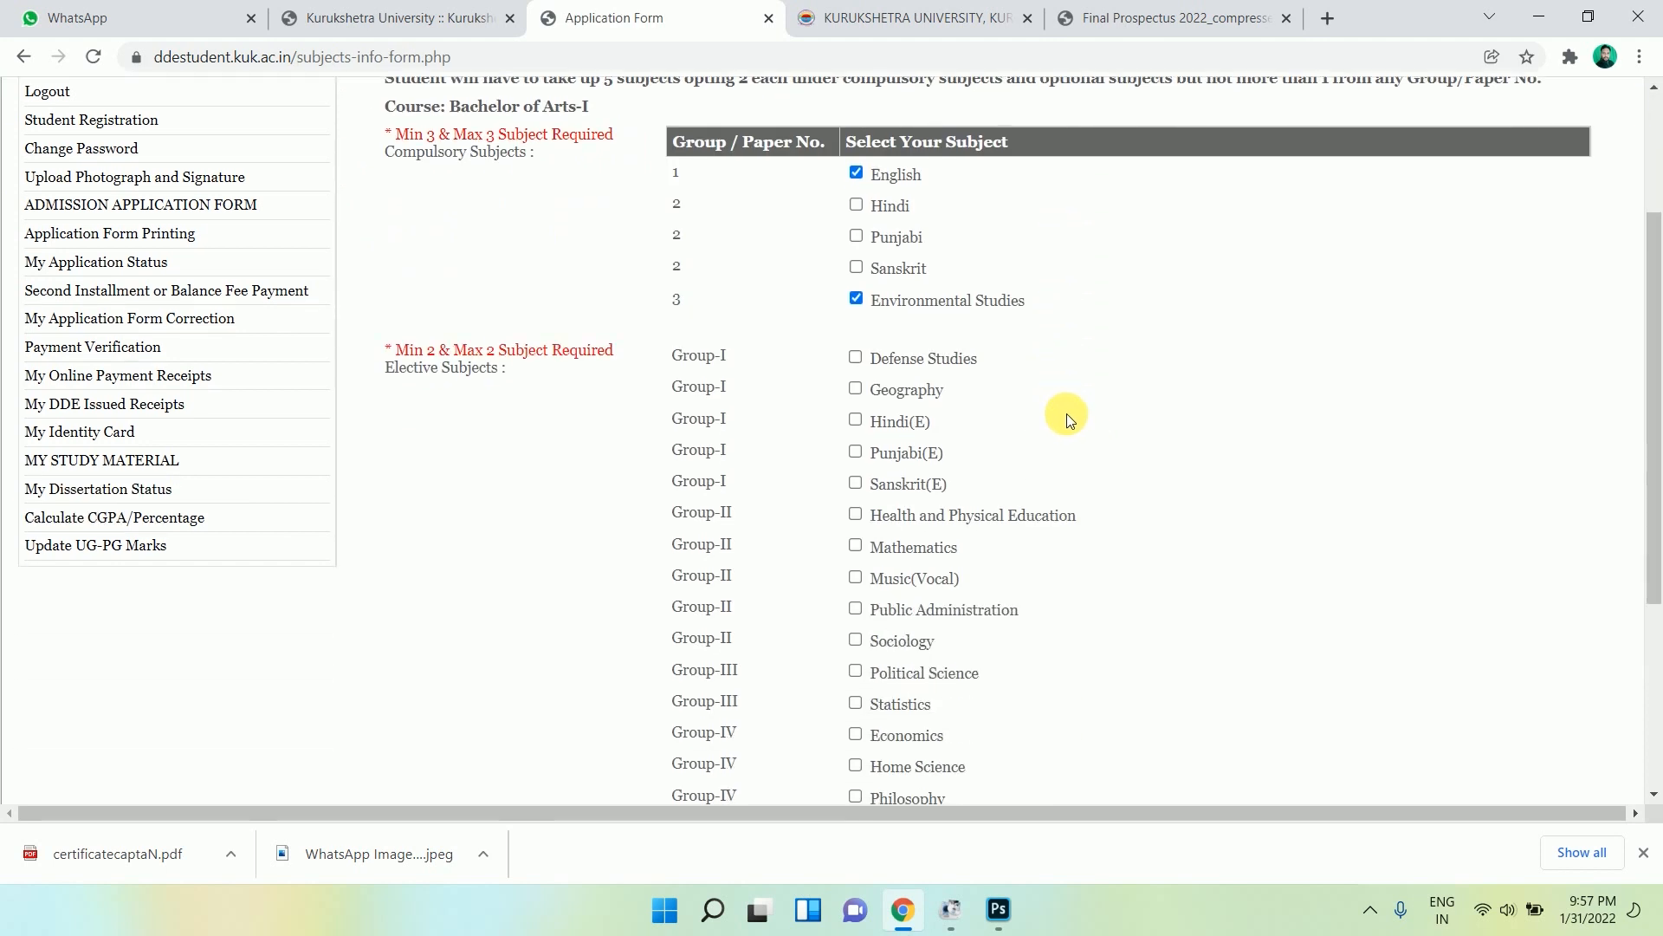
Examine how many compulsory and elective subjects are required and which subjects each group offers for Bachelor of Arts-I.
scroll(1074, 412, down, 1)
scroll(1078, 408, up, 5)
scroll(1079, 409, down, 2)
drag(452, 154, 446, 156)
scroll(426, 211, up, 1)
drag(415, 265, 628, 253)
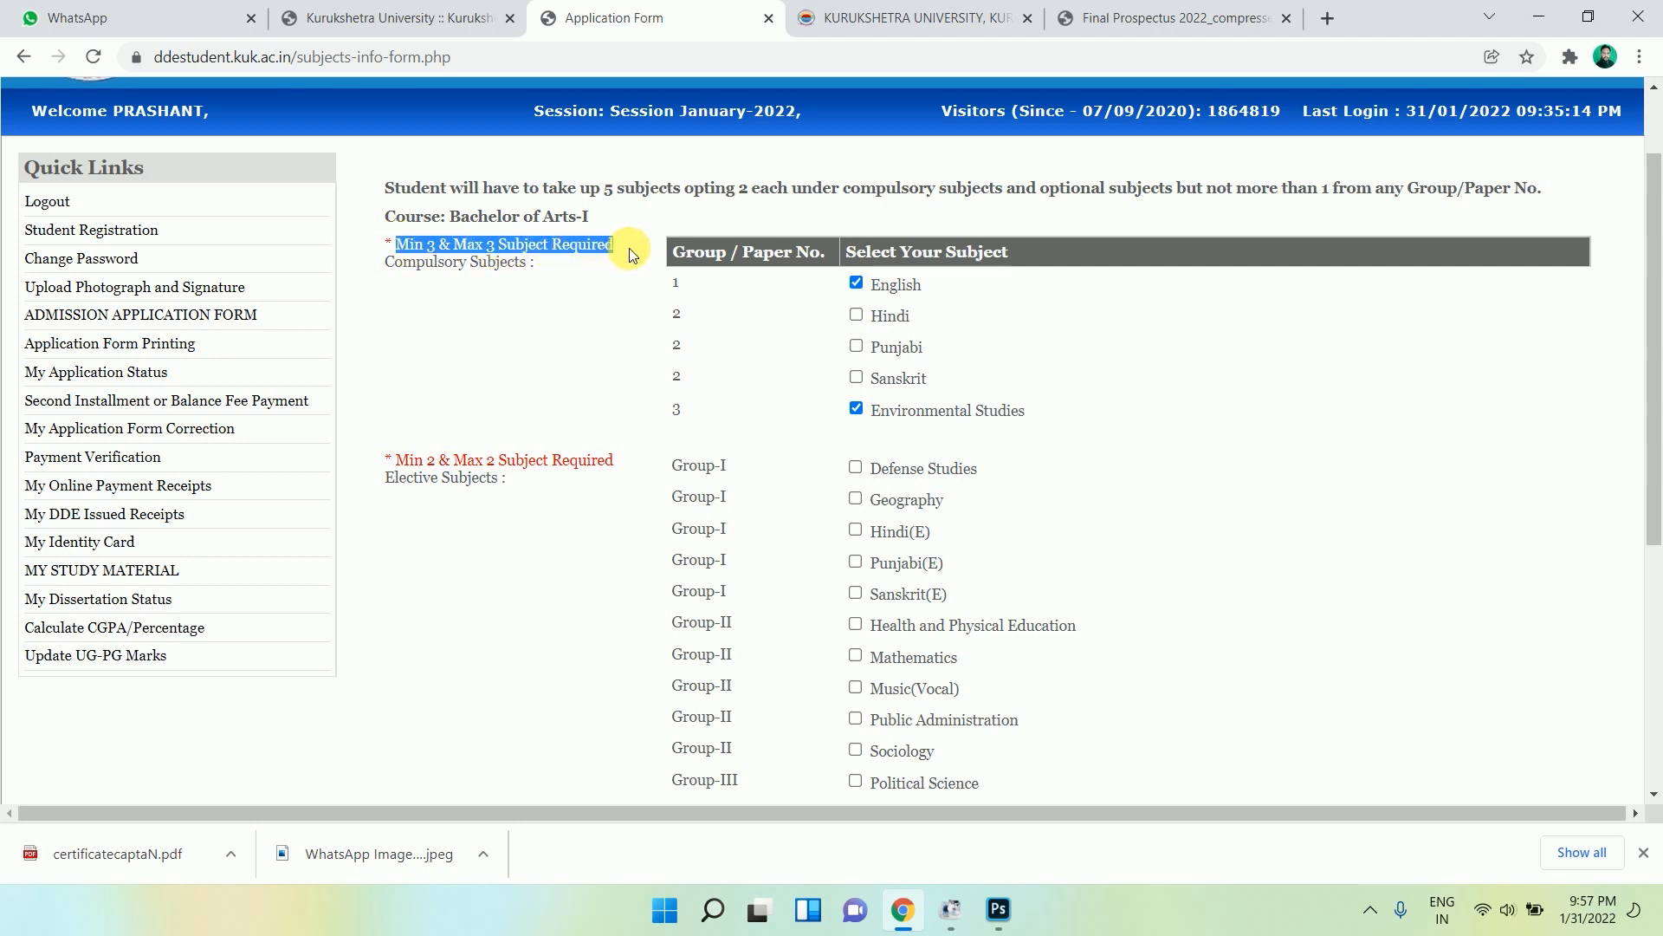
click(596, 306)
scroll(668, 297, down, 1)
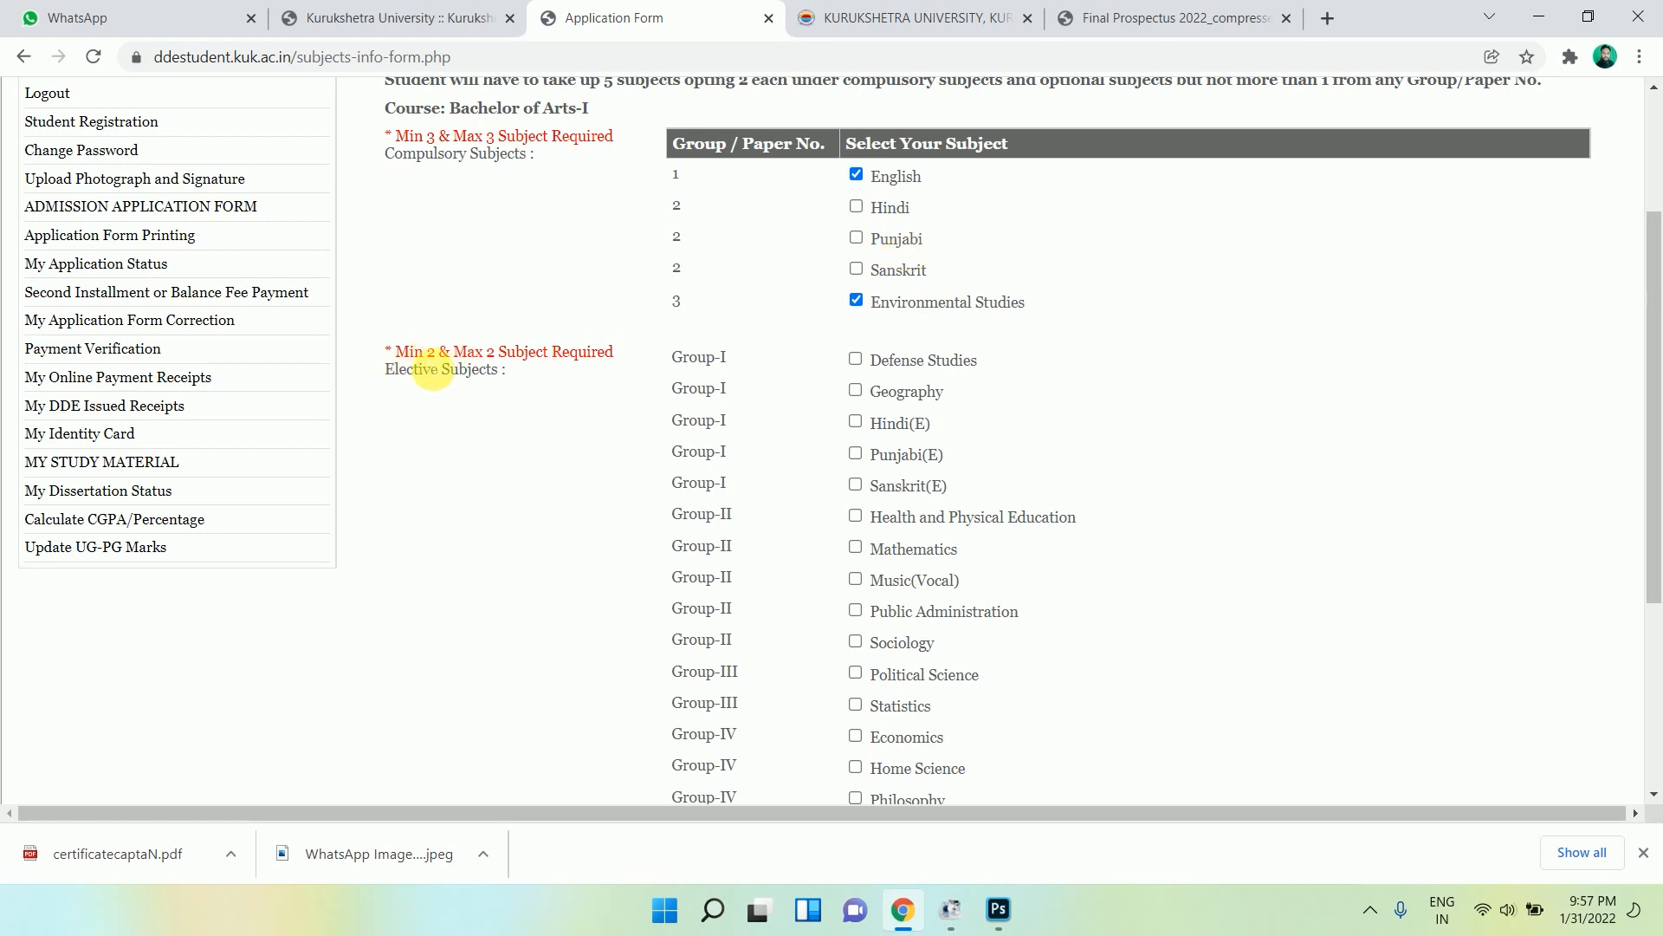
drag(410, 352, 539, 357)
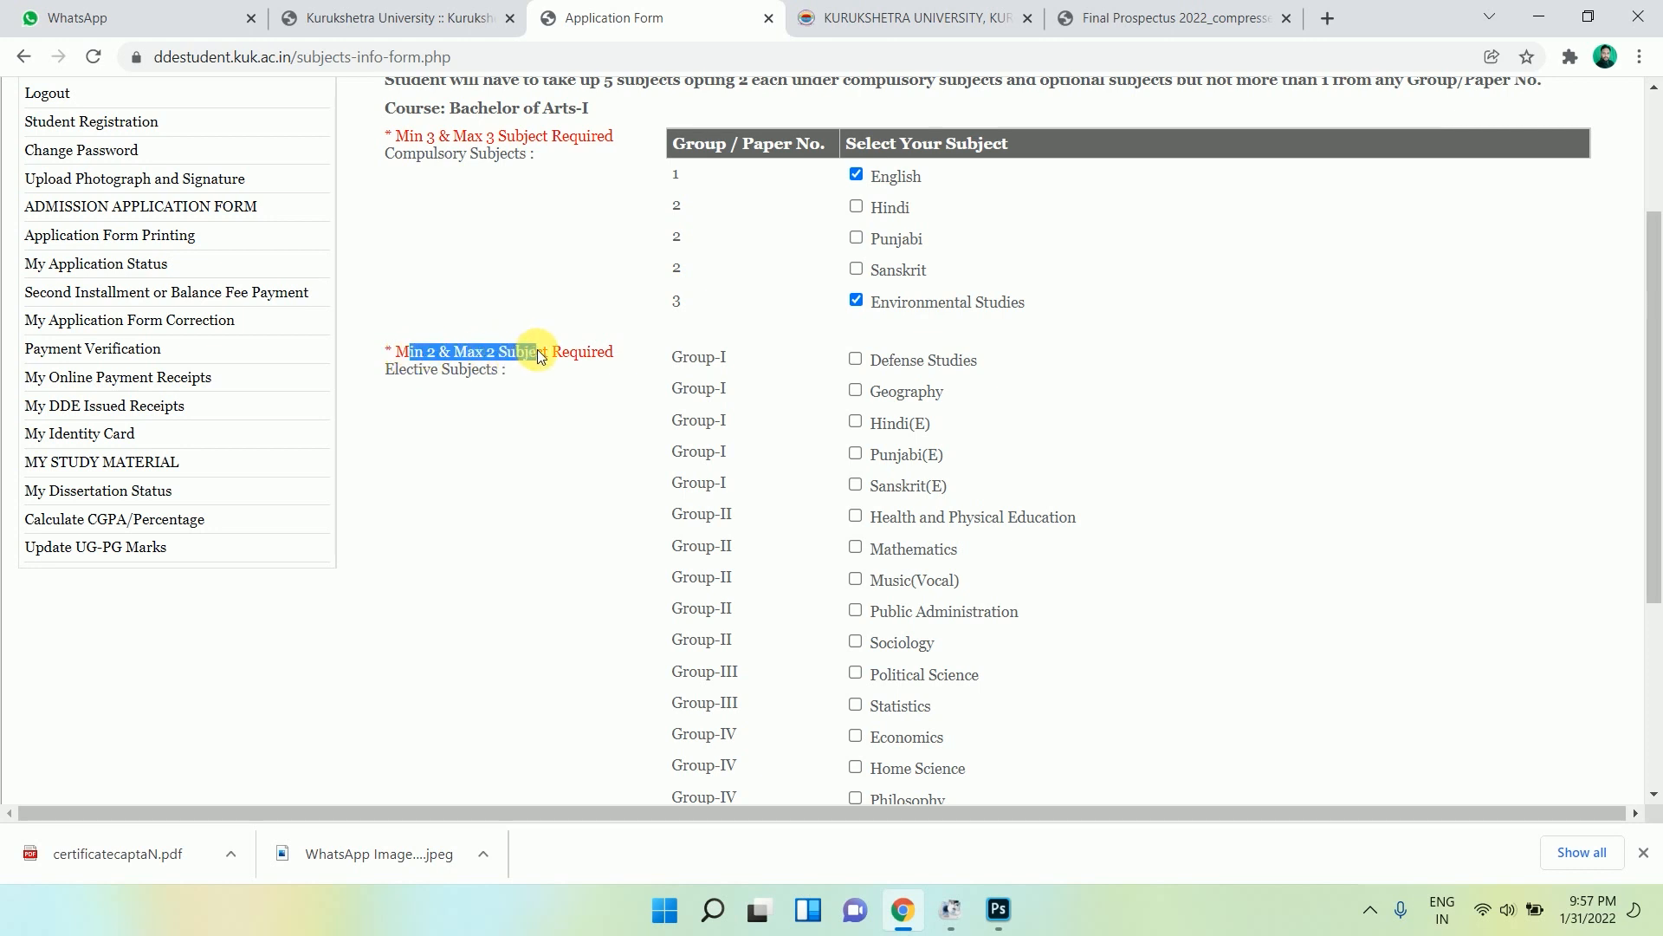
click(565, 401)
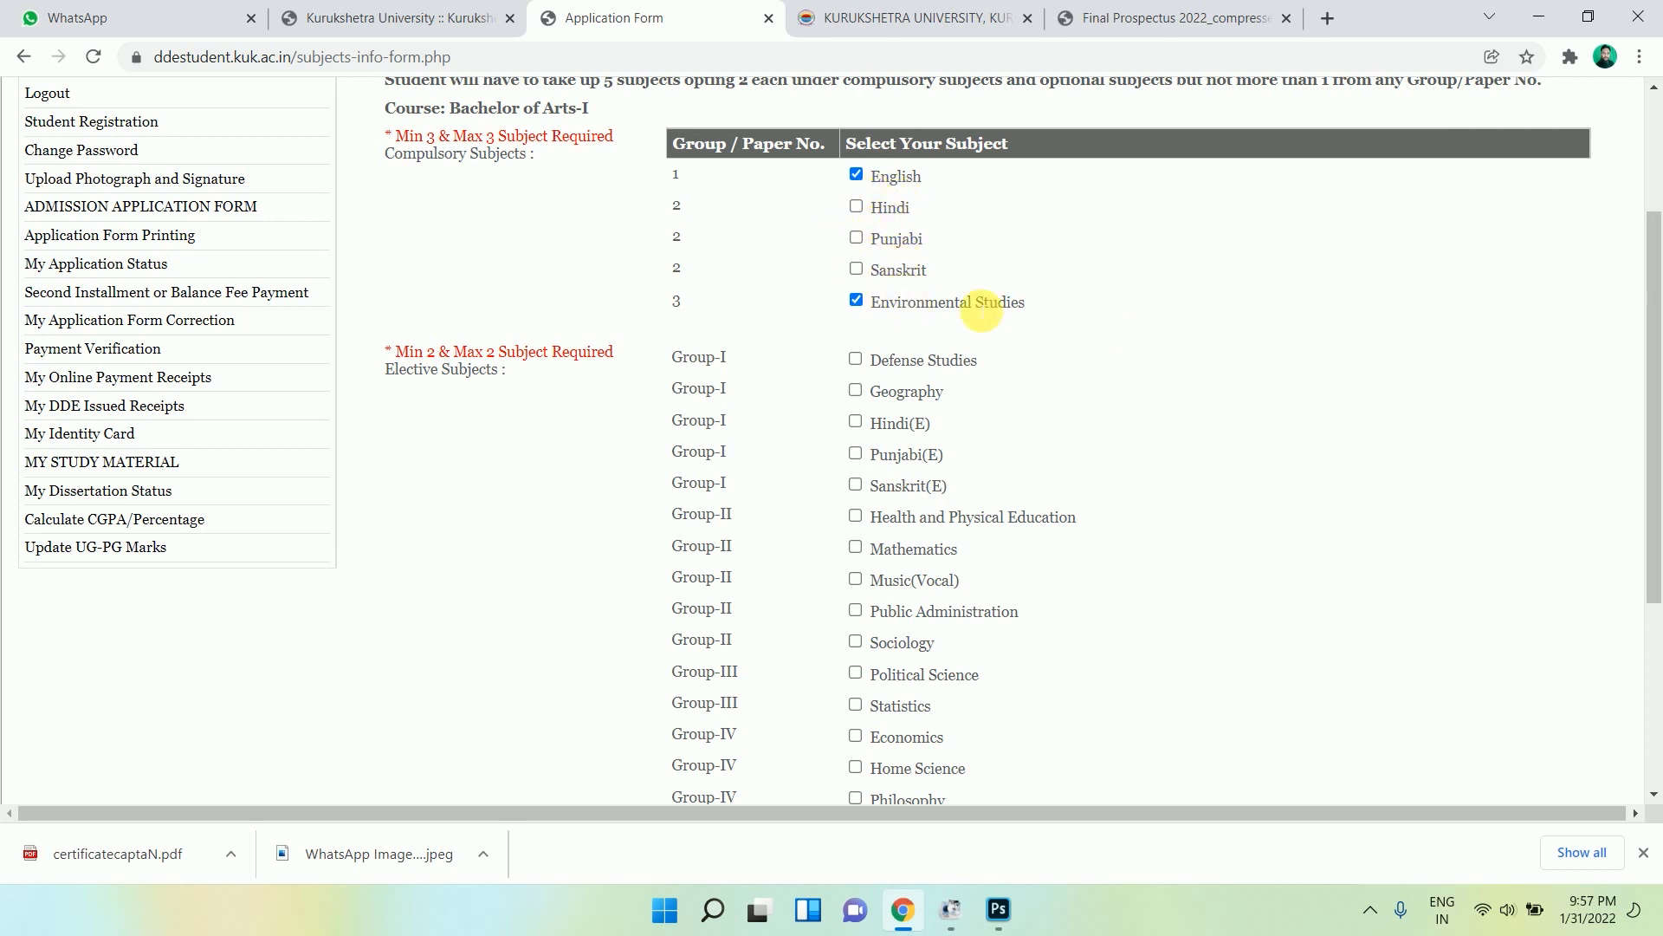
Choose Hindi as the remaining compulsory subject and Mathematics and Political Science as elective subjects, and save the selection.
scroll(953, 291, down, 2)
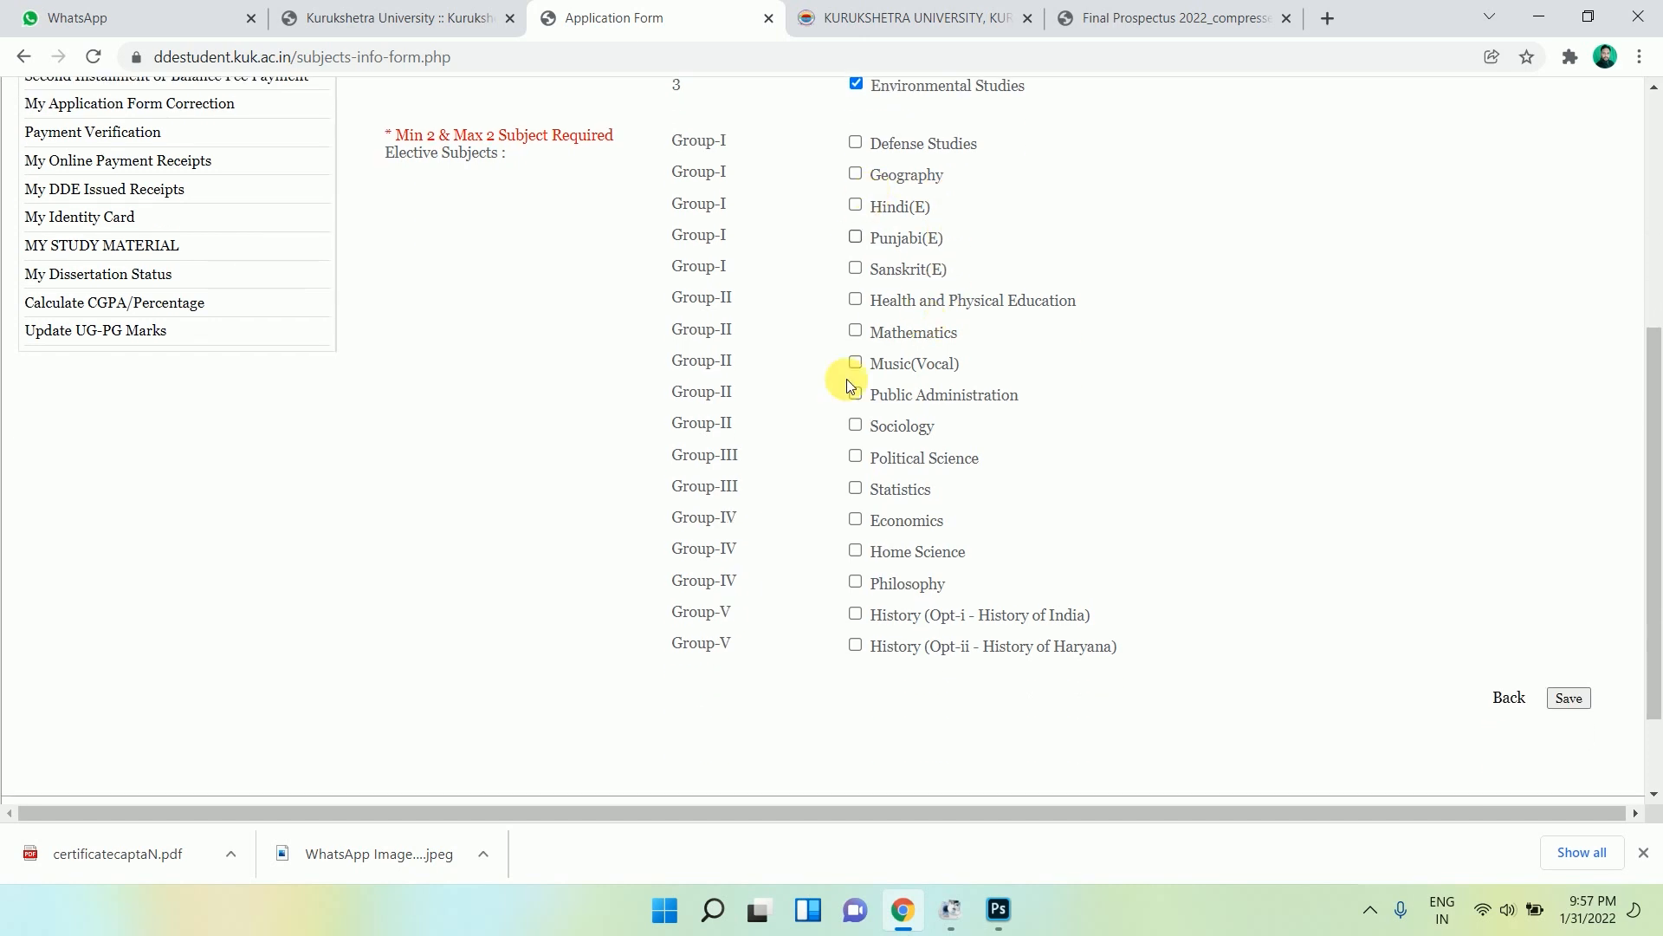
click(856, 458)
click(856, 425)
scroll(849, 238, up, 2)
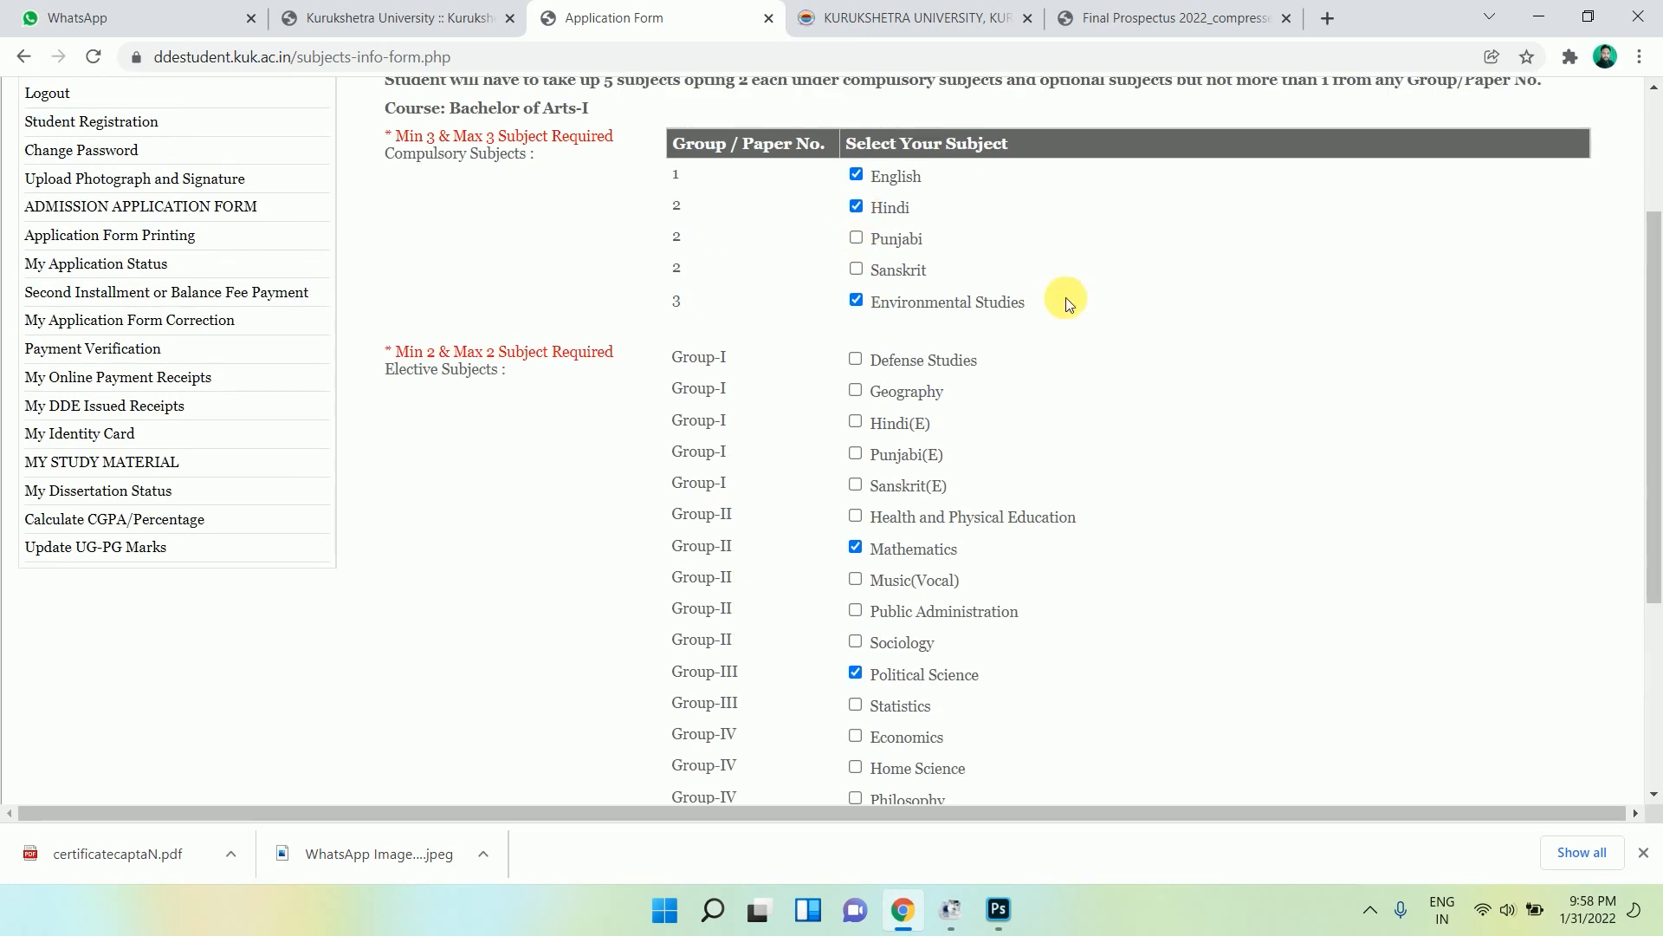
scroll(1247, 368, down, 2)
click(1570, 698)
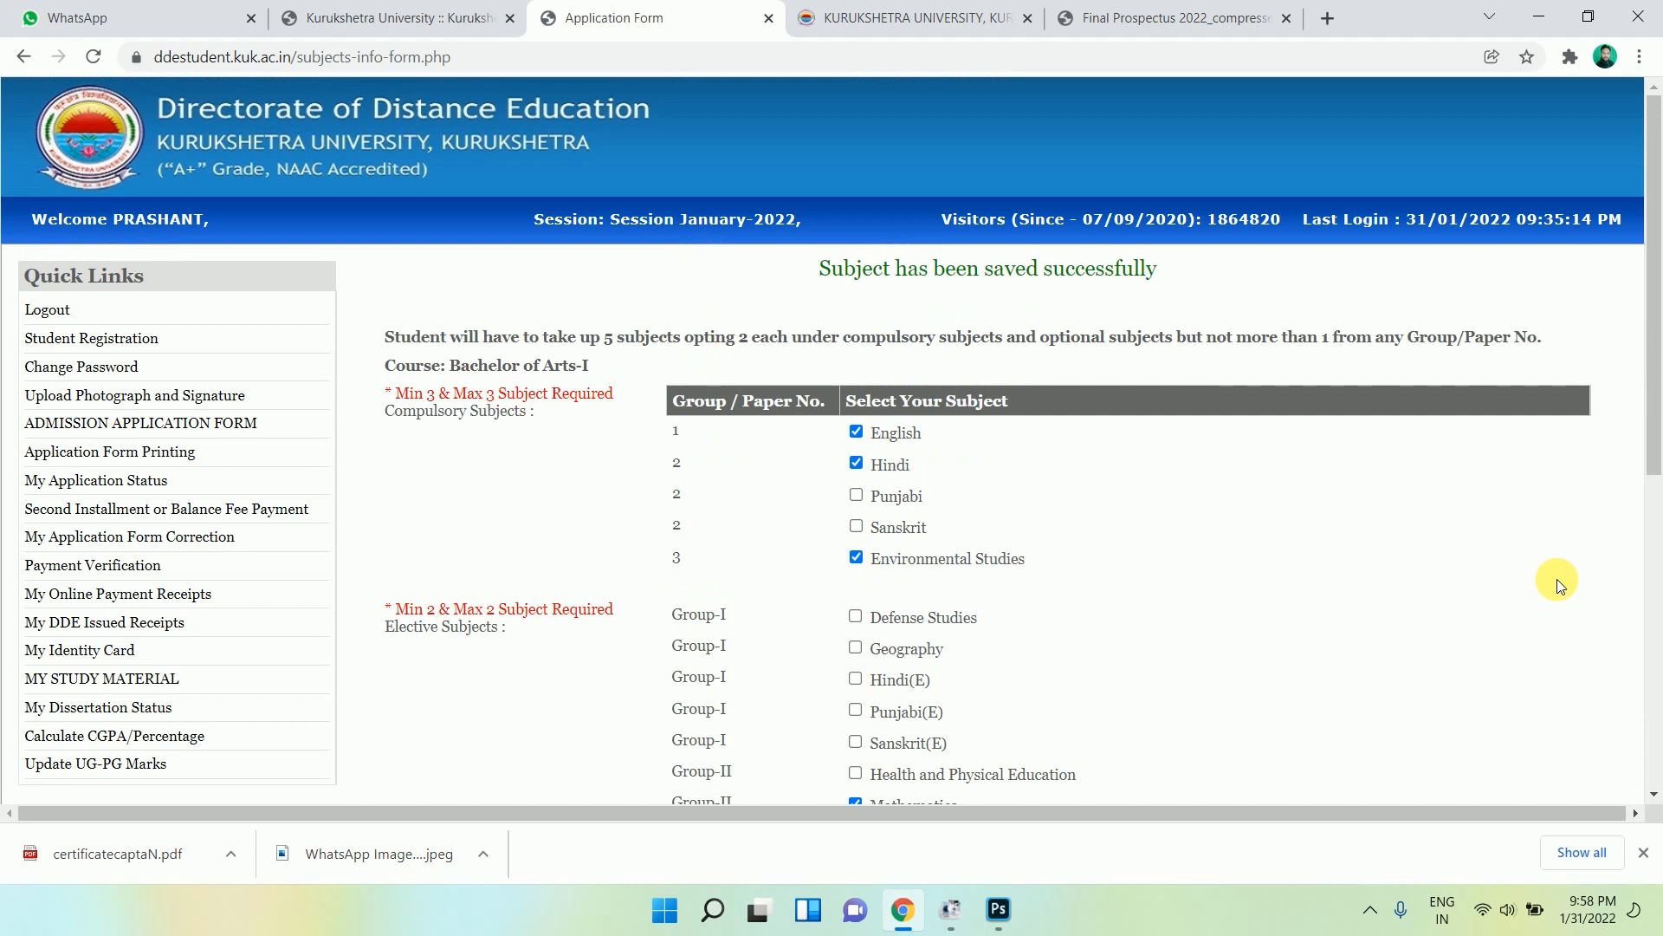
Review the saved subject selection and go back to the list of admission application steps.
scroll(1310, 456, down, 1)
scroll(1300, 456, down, 1)
scroll(1213, 434, up, 2)
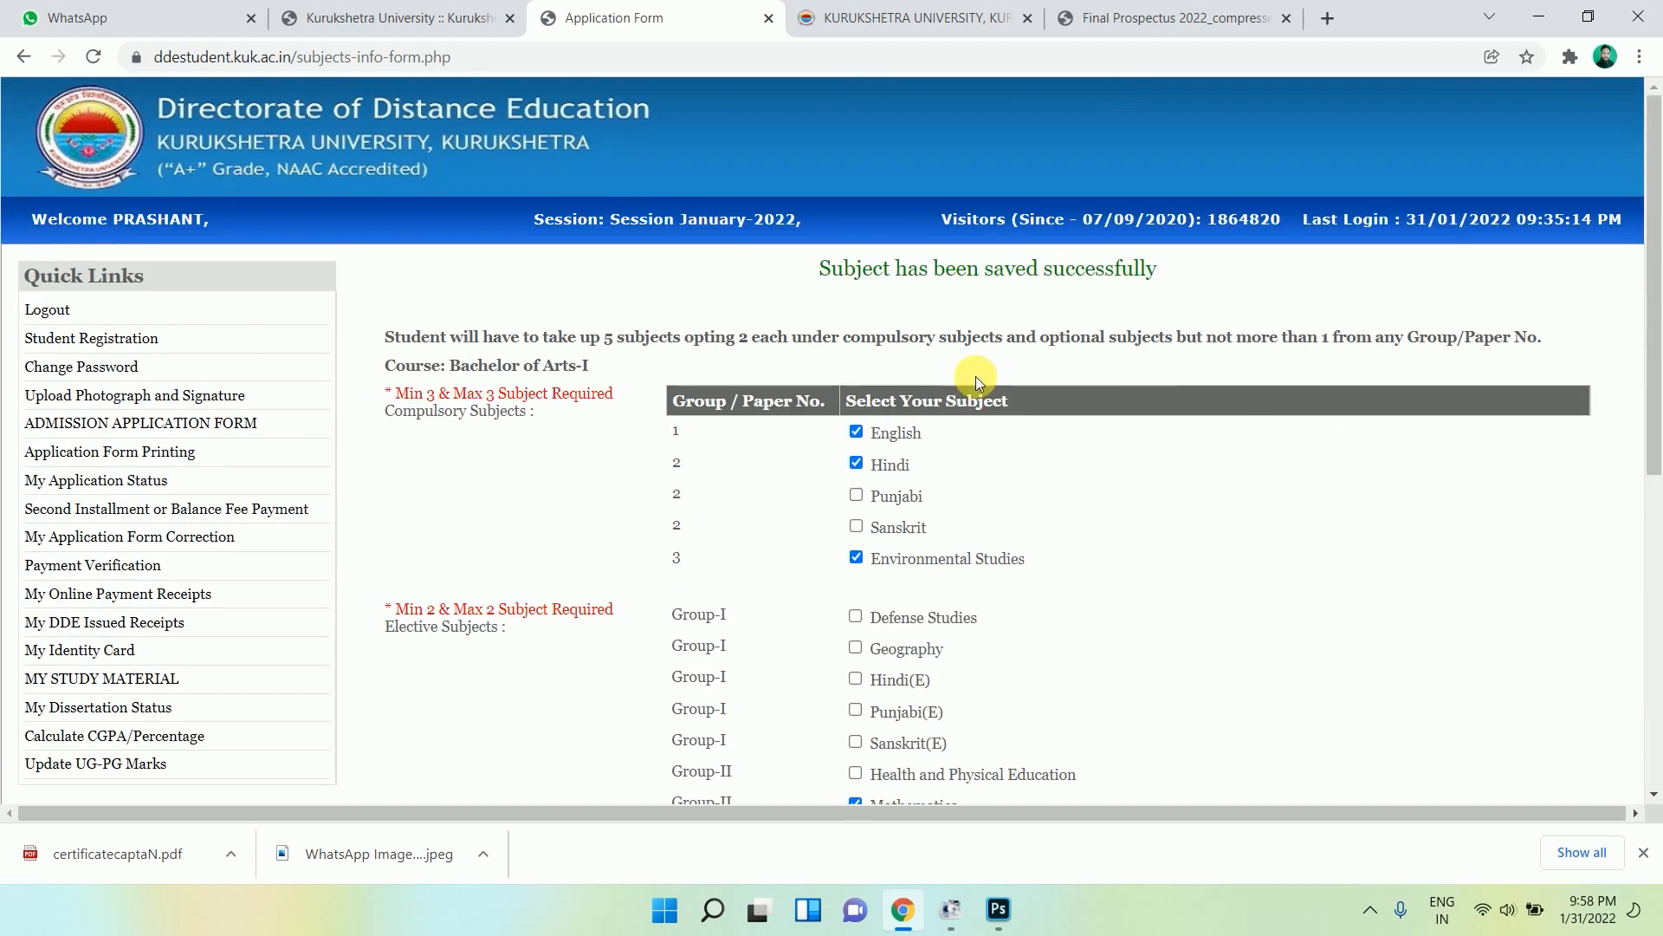
drag(832, 275, 1182, 264)
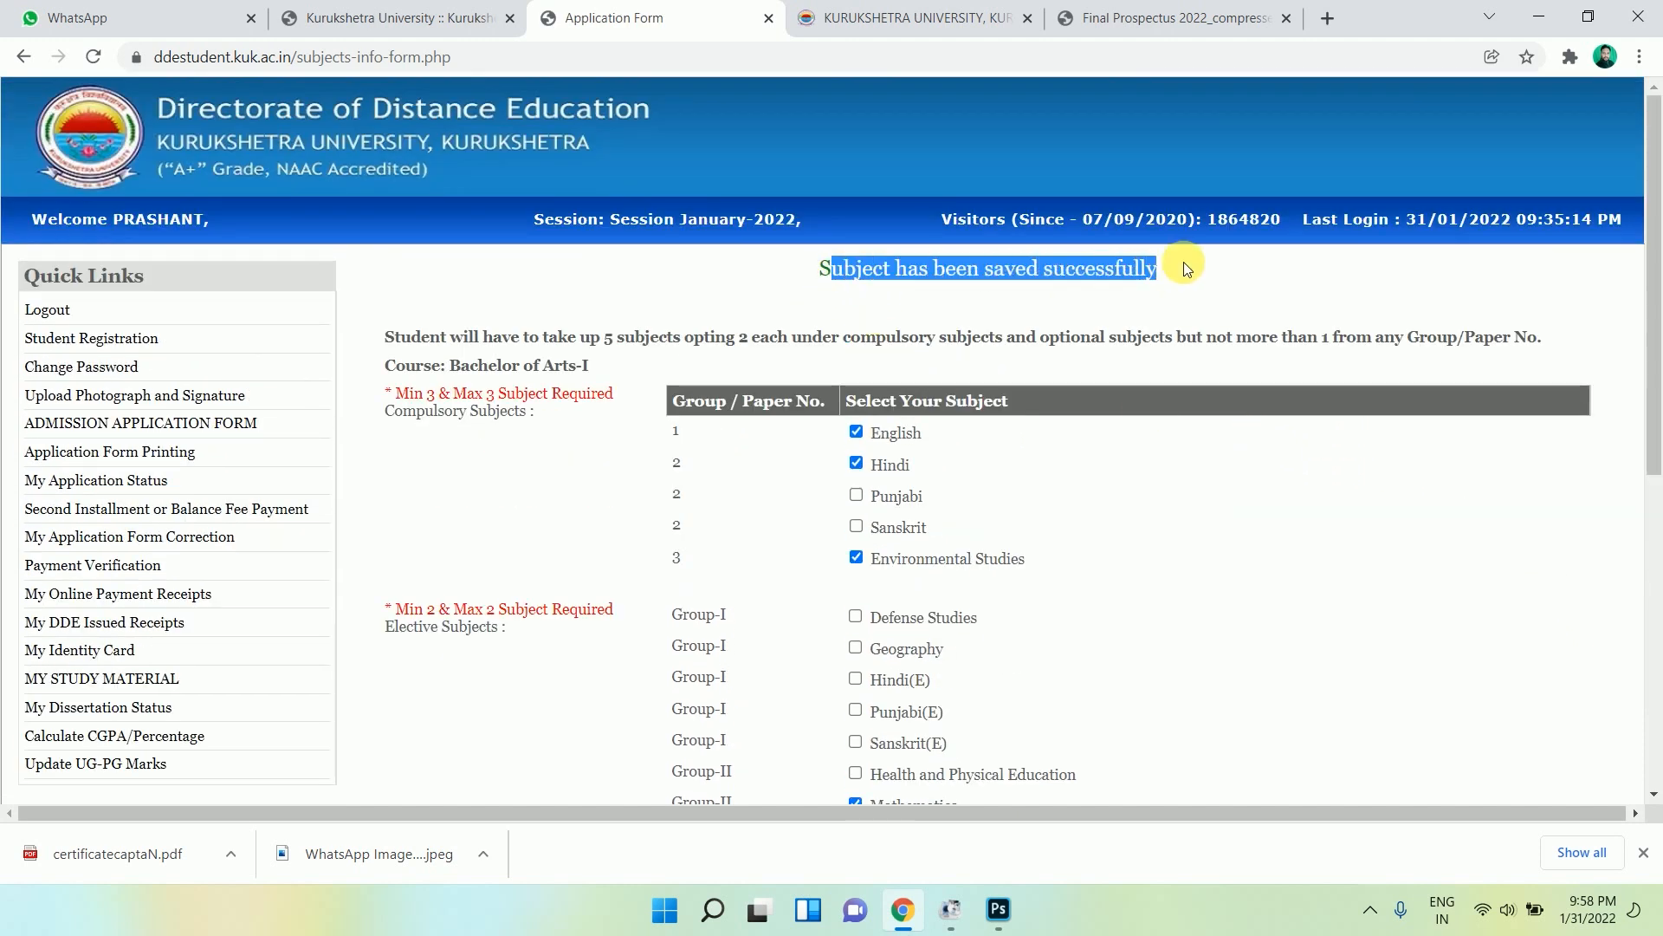
click(1223, 278)
scroll(1209, 326, down, 5)
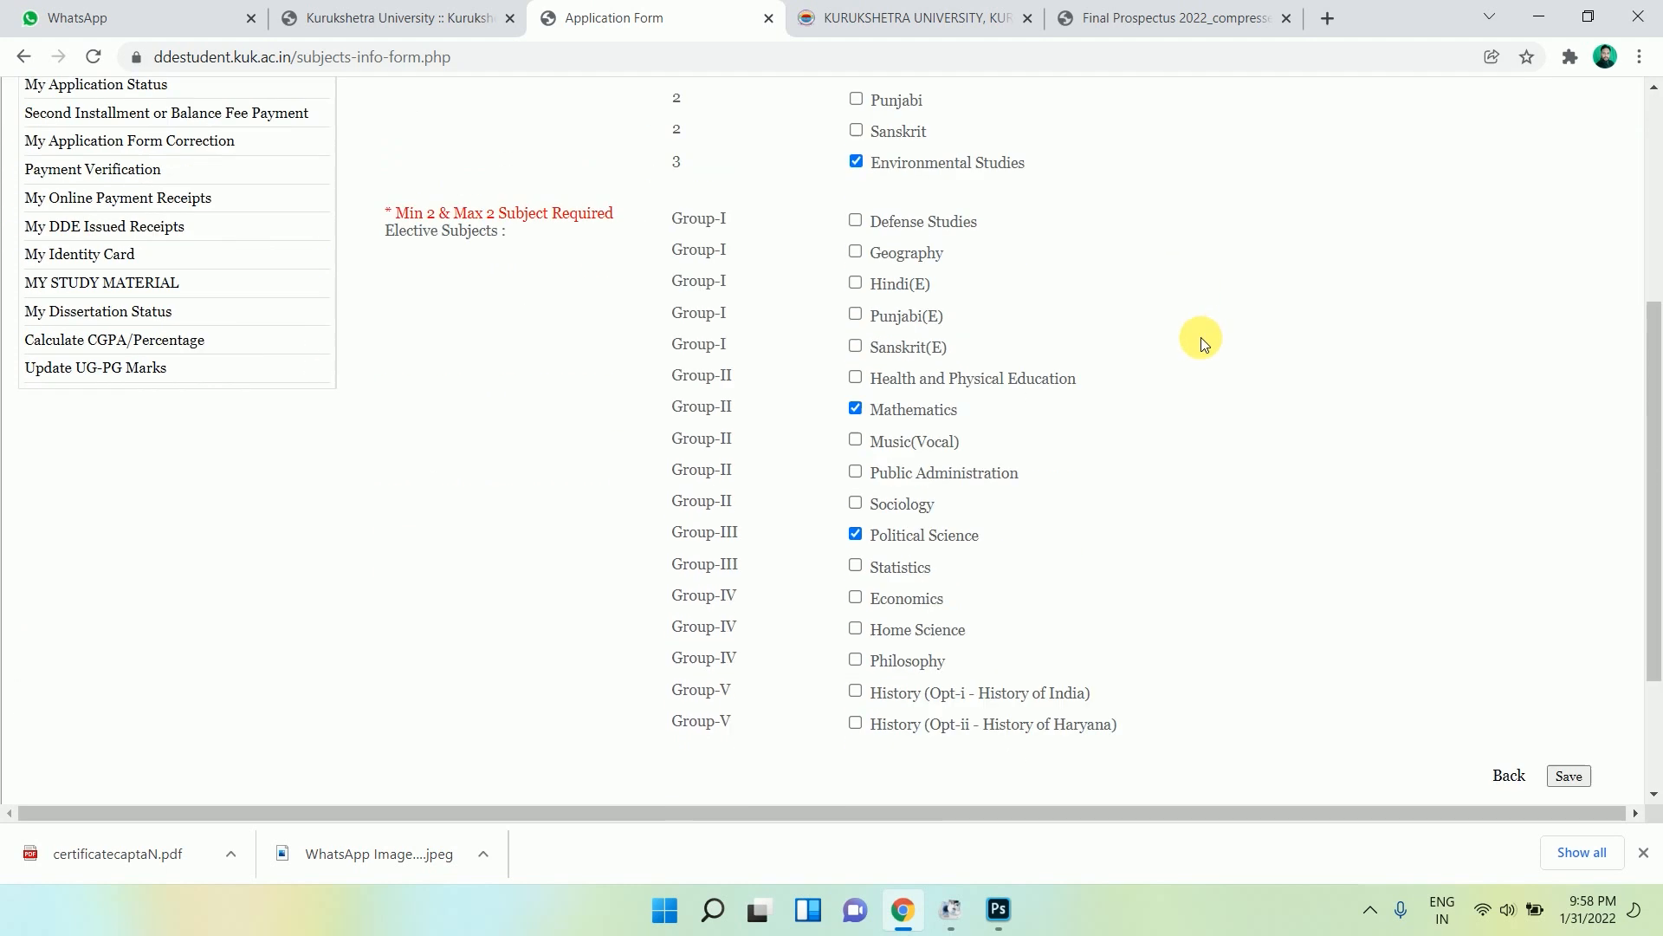
click(1508, 739)
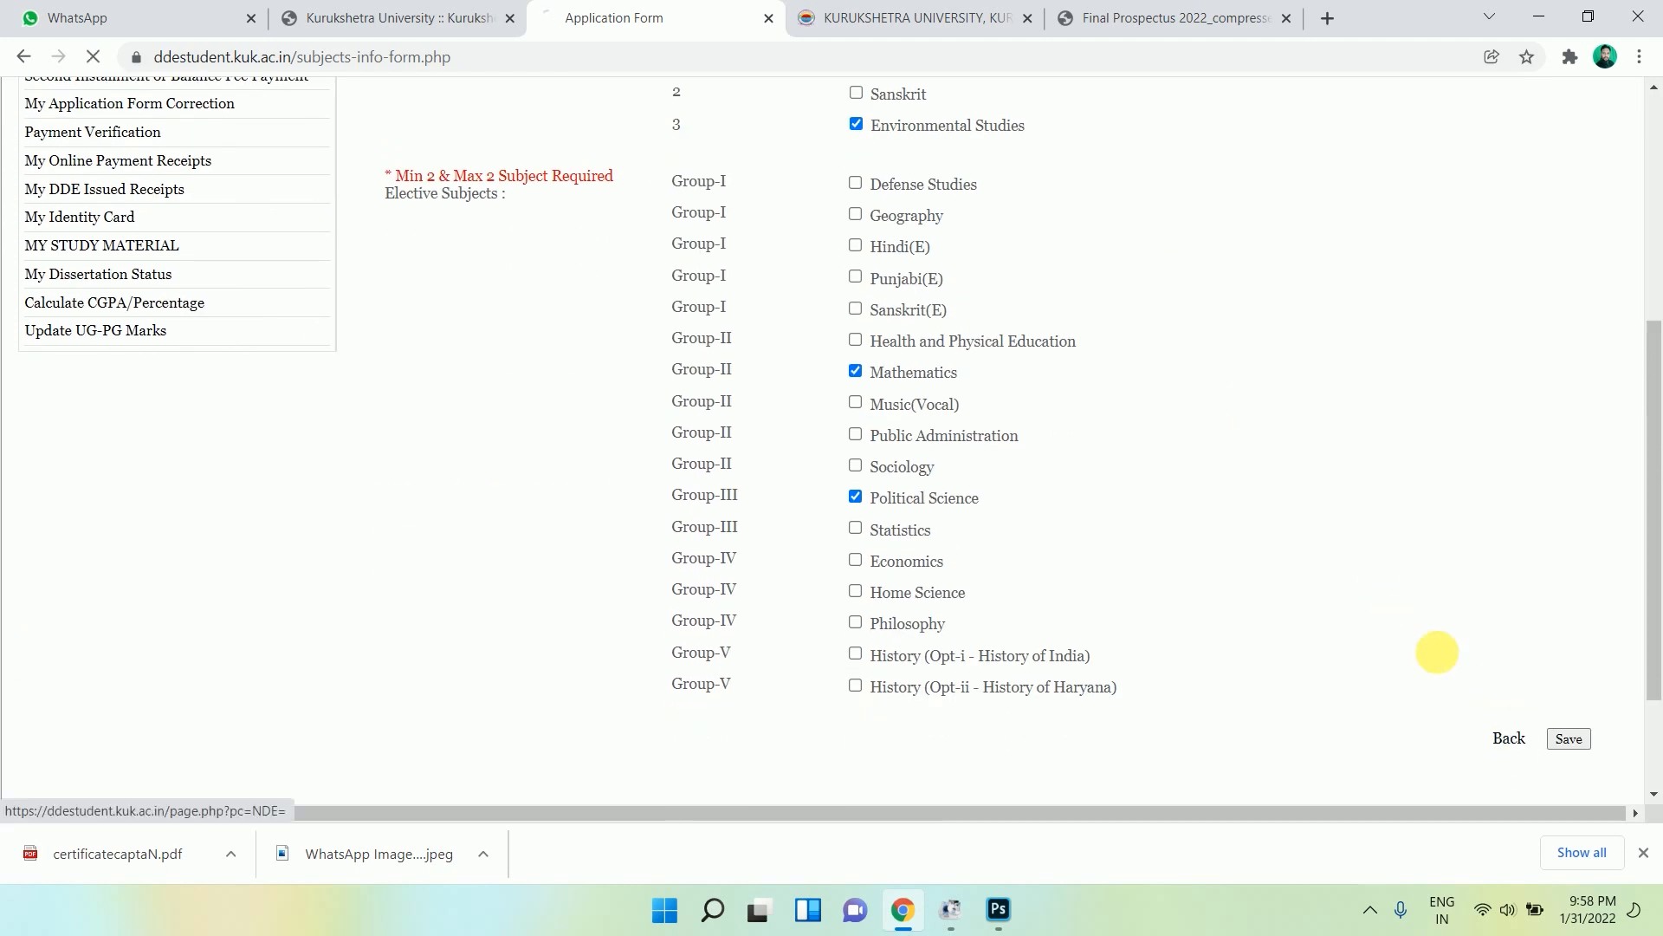